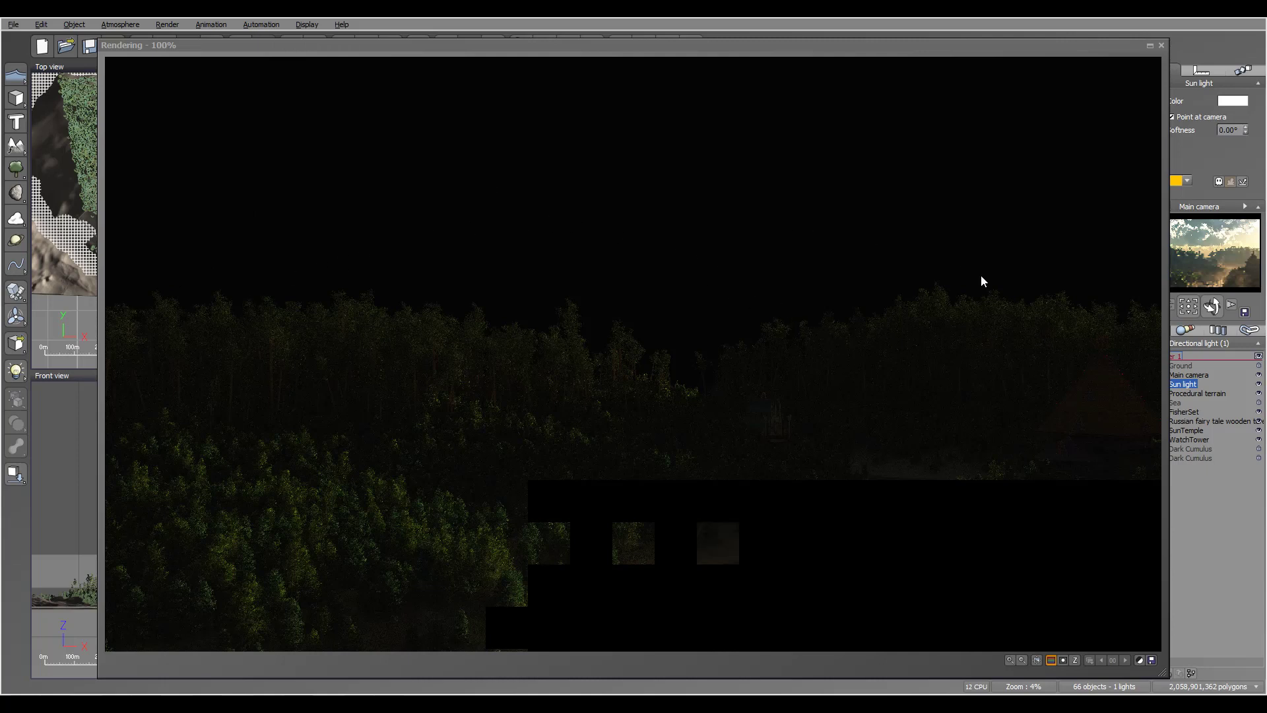
Abort the running render, close its window and save the scene without the render resume information
click(584, 287)
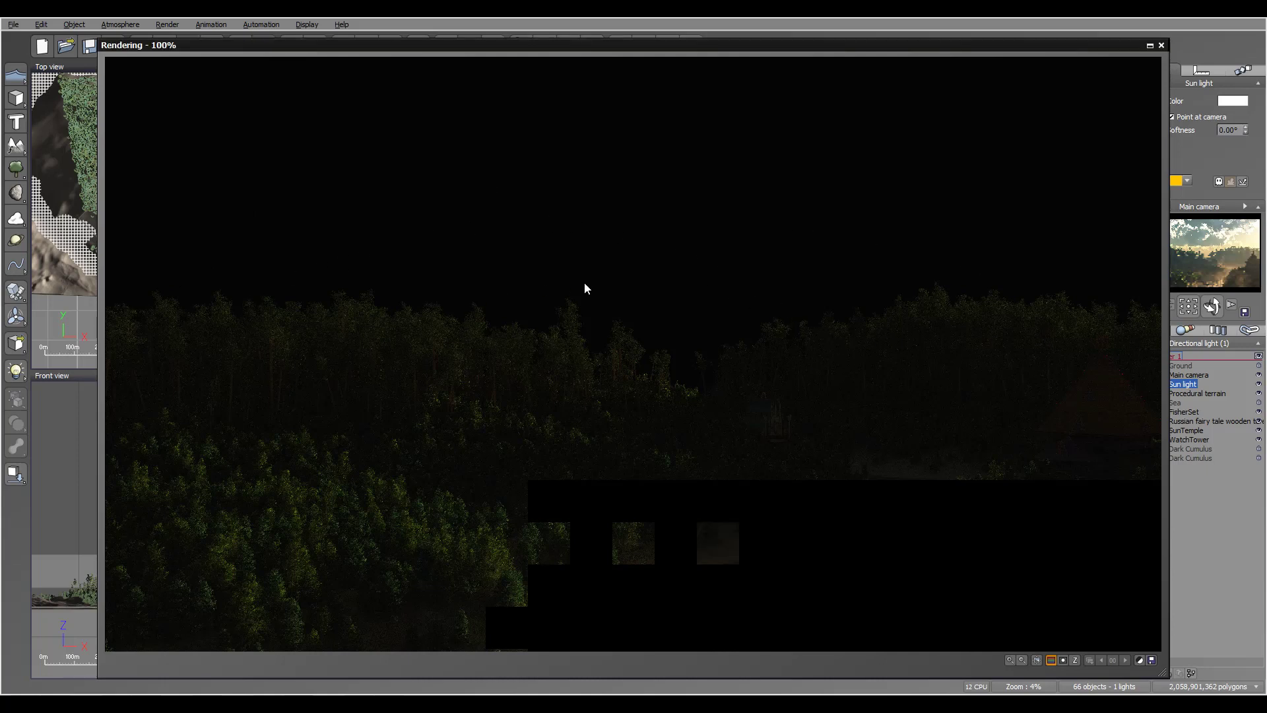
key(Escape)
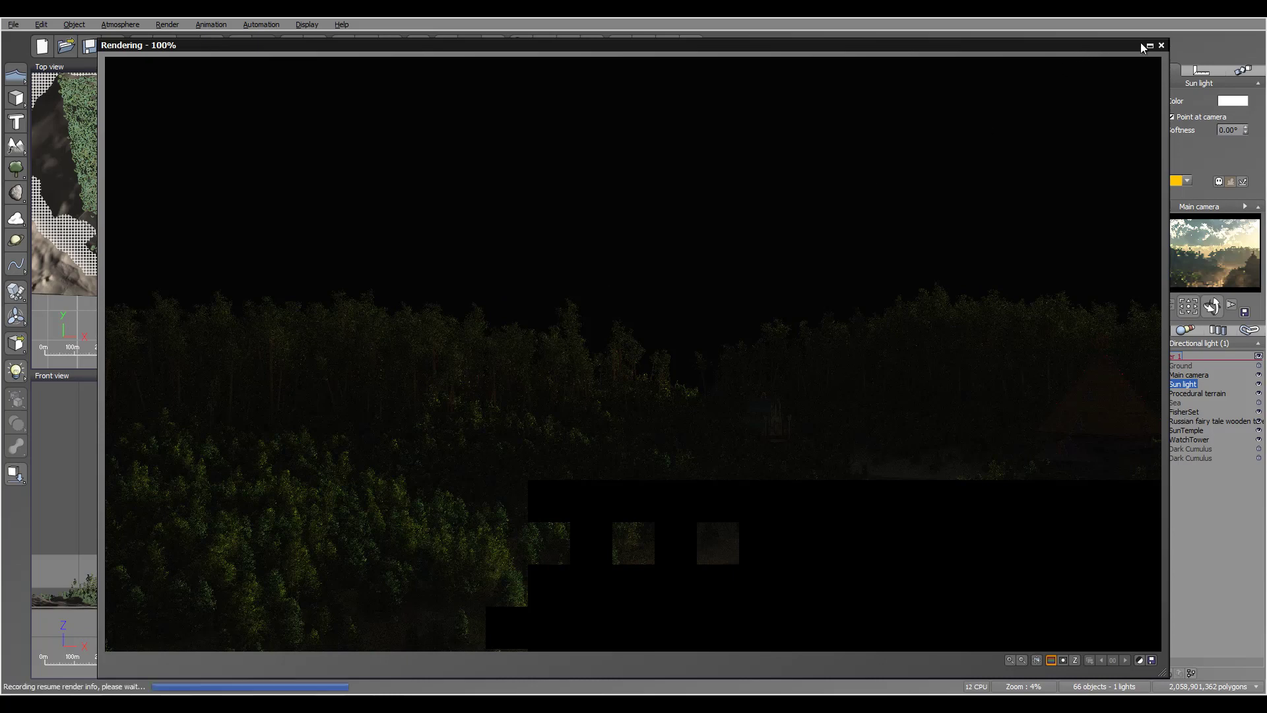
click(1162, 48)
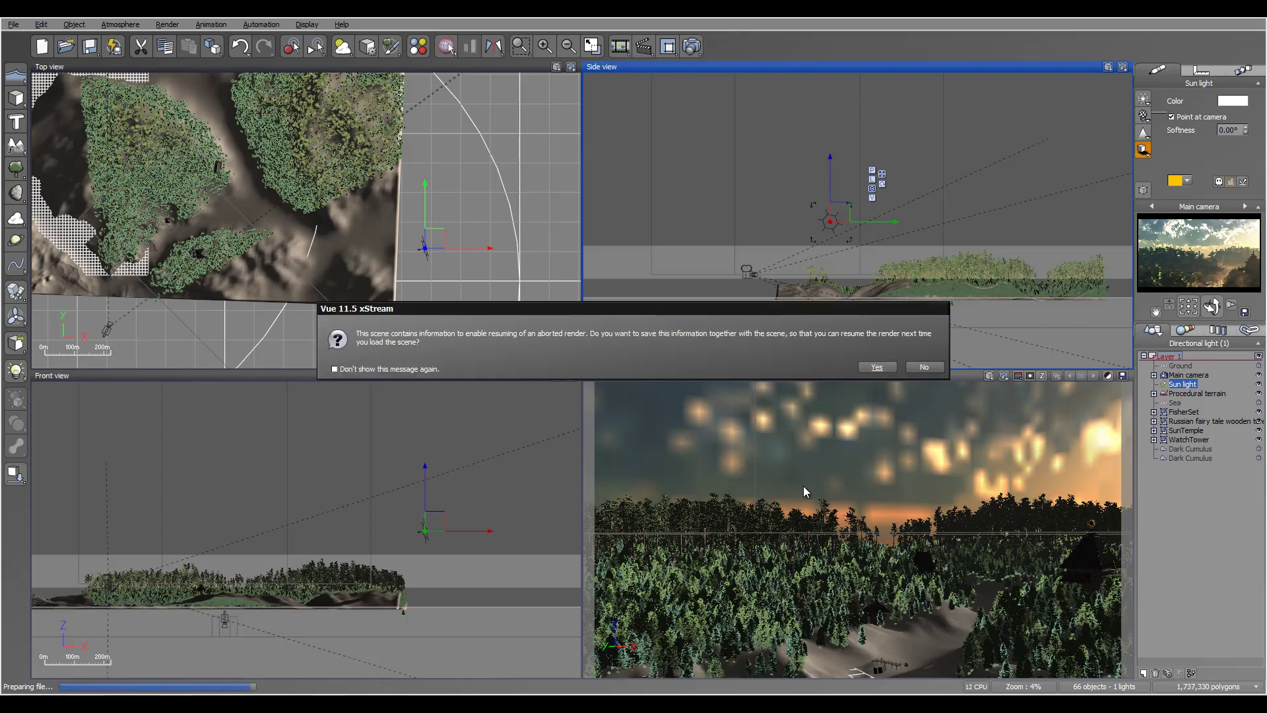
click(906, 368)
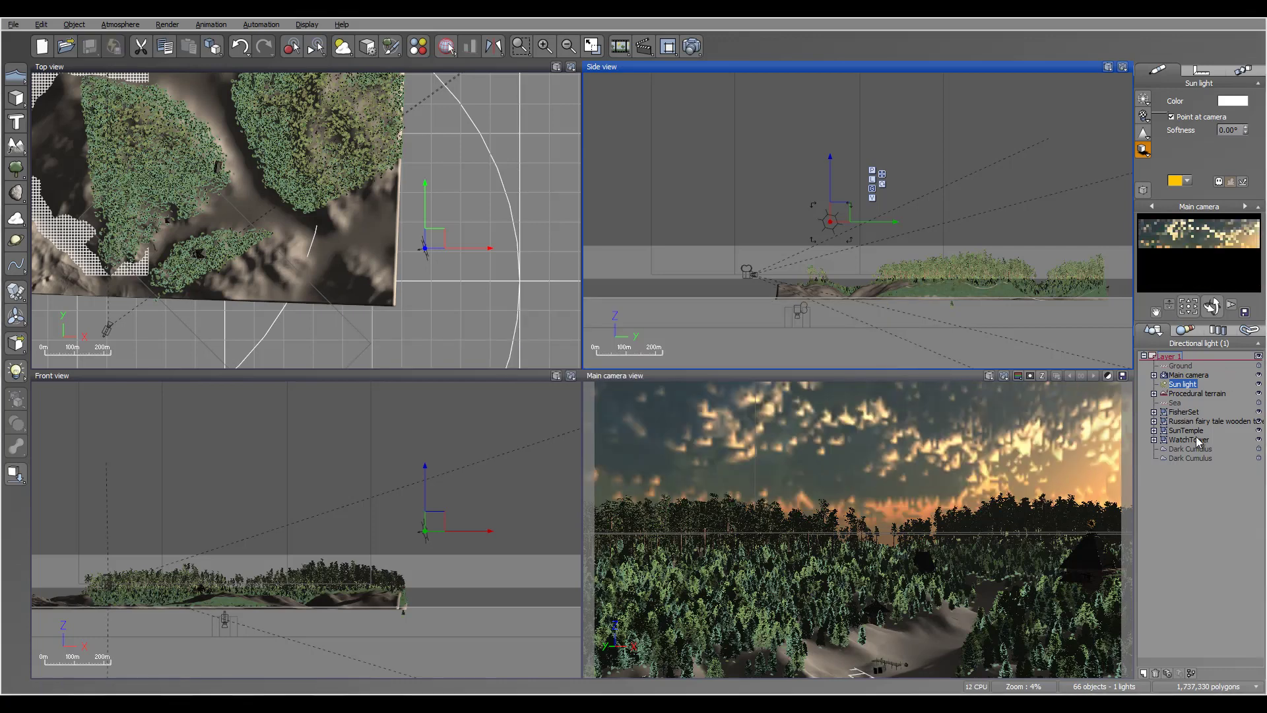
Set the minimum altitude of the procedural terrain's selected Rocks and Plants eco layer to 0.13 and repopulate the trees
click(1194, 394)
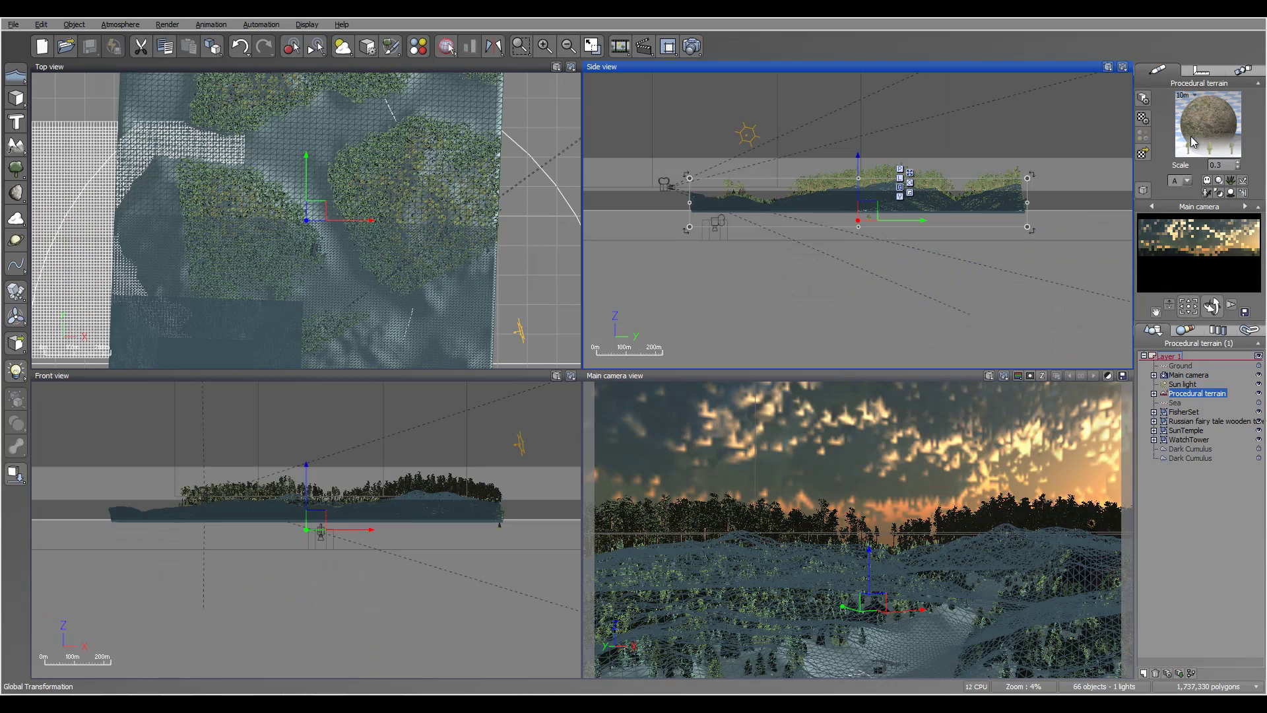
double_click(1208, 122)
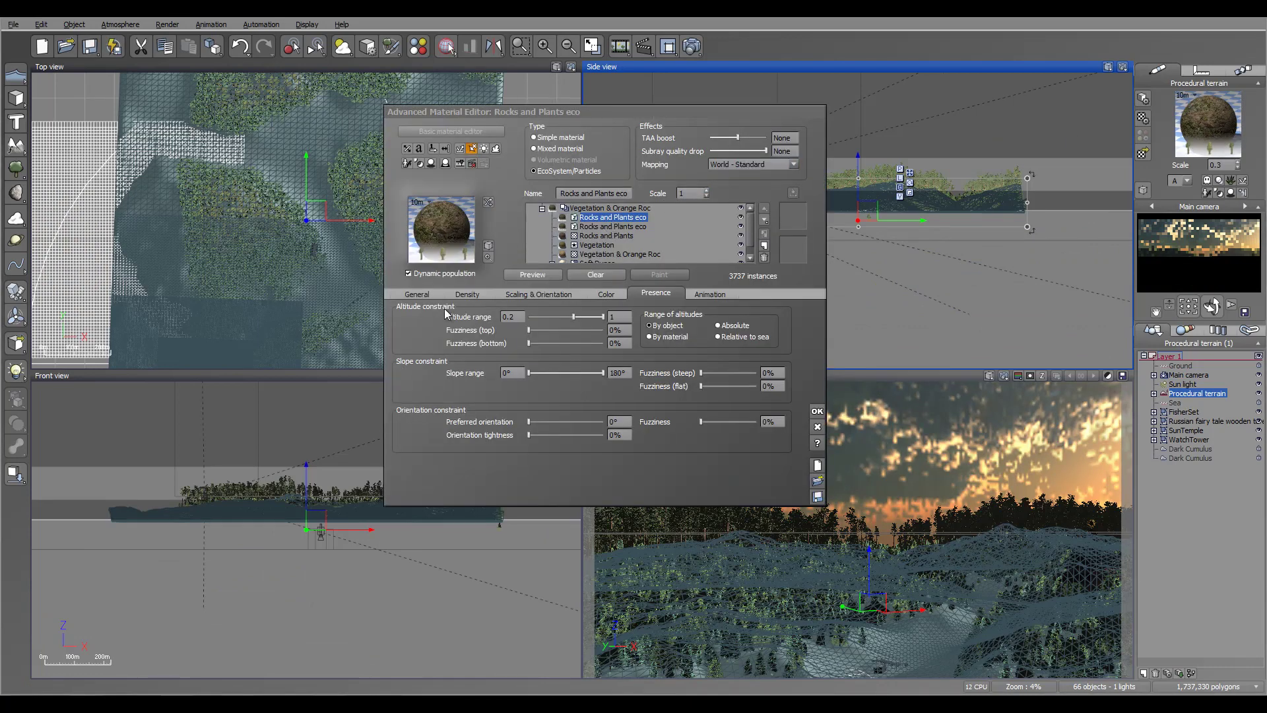
click(416, 296)
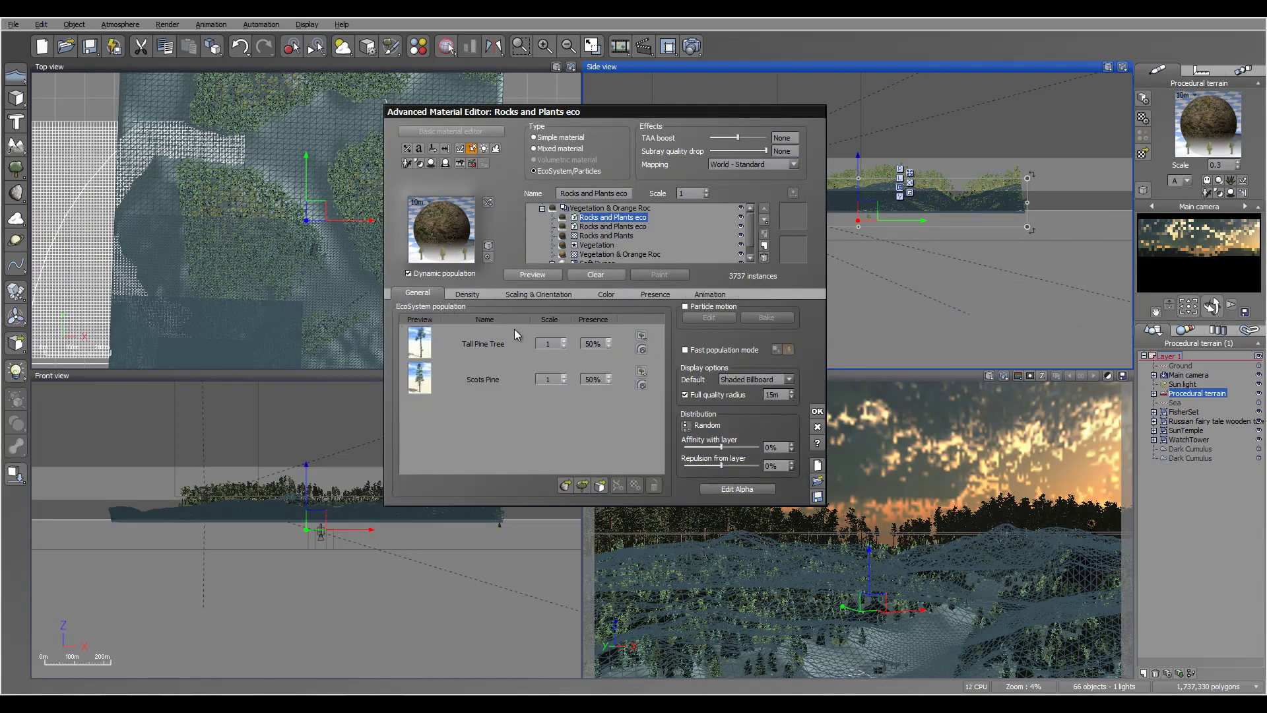
click(474, 297)
drag(484, 322, 472, 316)
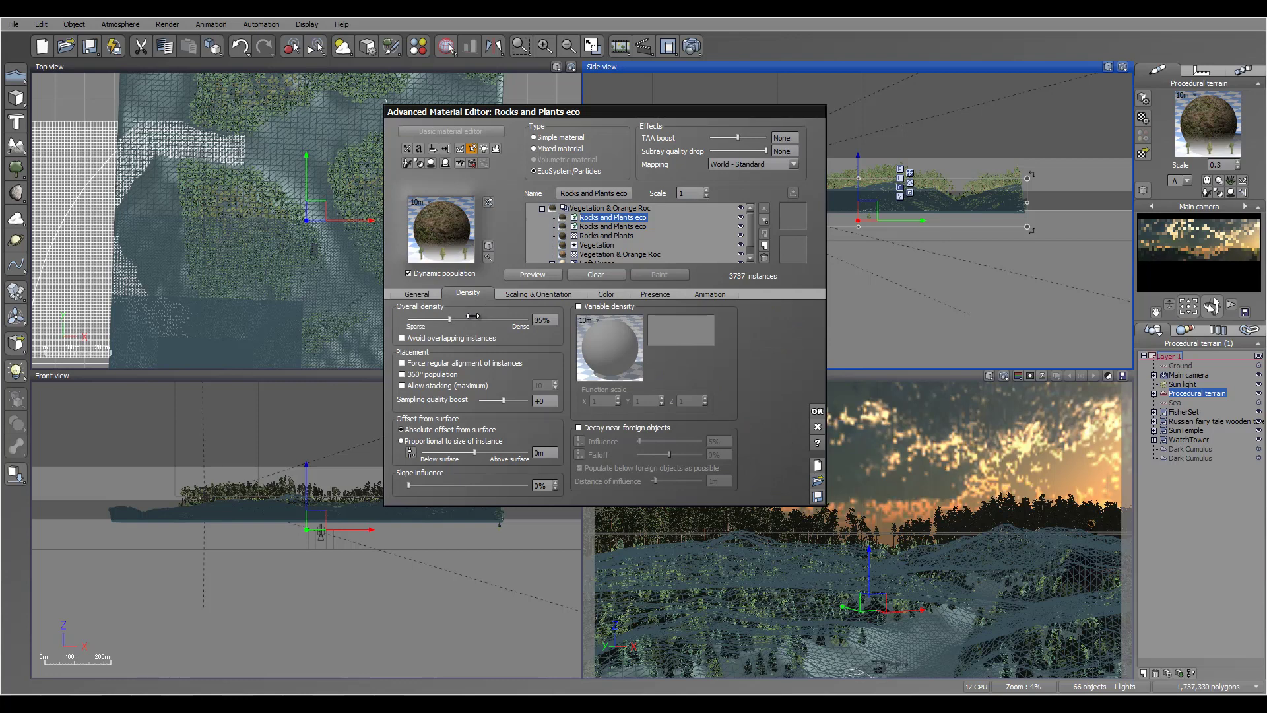
click(651, 295)
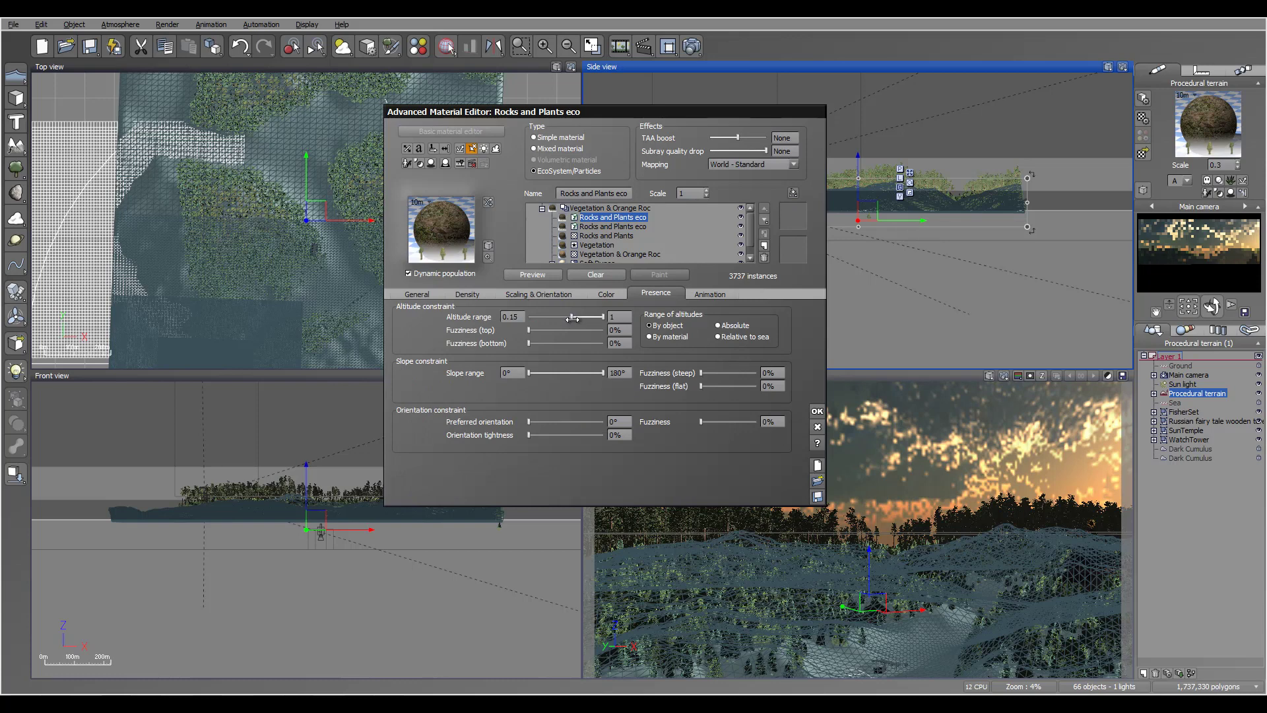
click(536, 276)
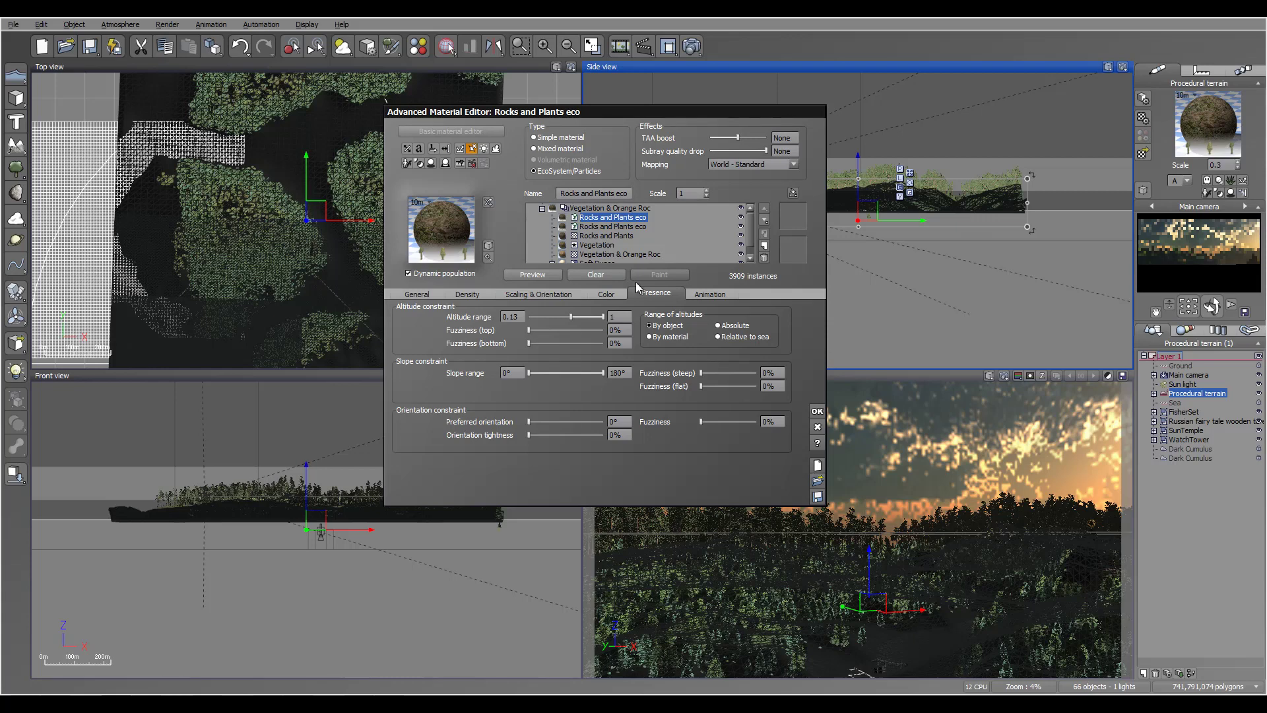
Set the eco layer's bottom altitude fuzziness to 14% and minimum altitude to 0.1, repopulate it and accept the material
drag(530, 344, 537, 344)
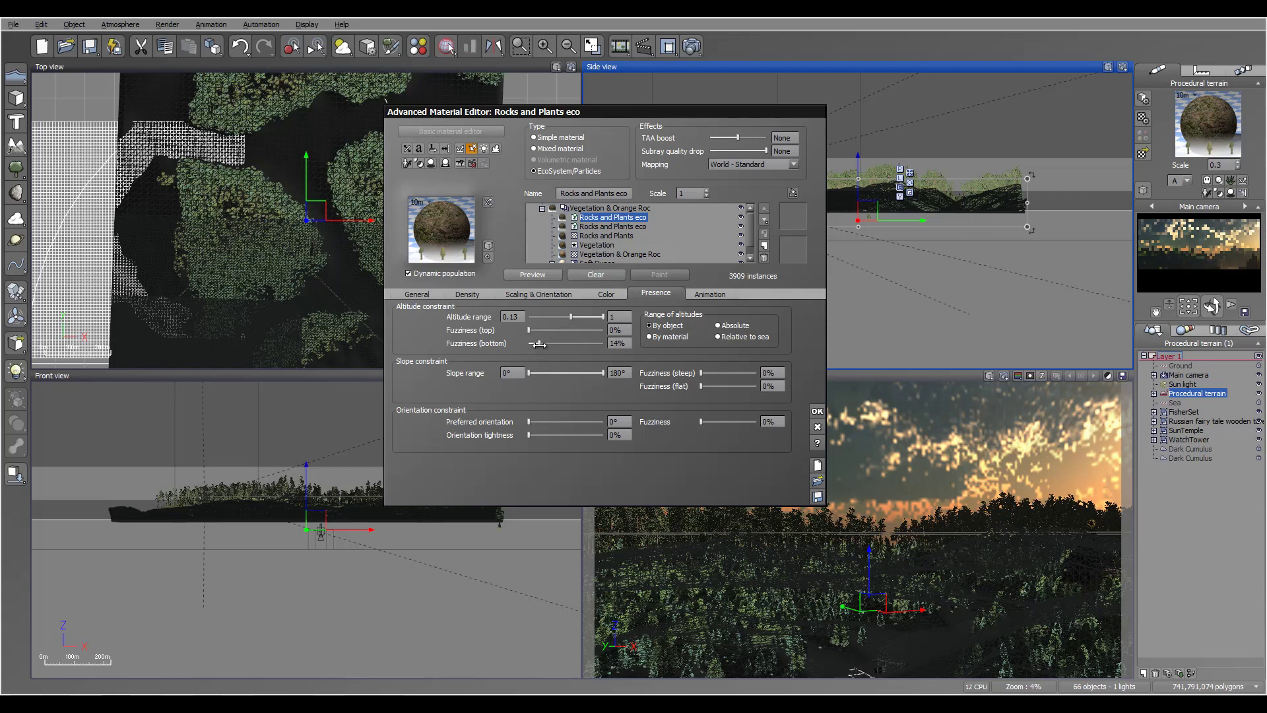
click(535, 275)
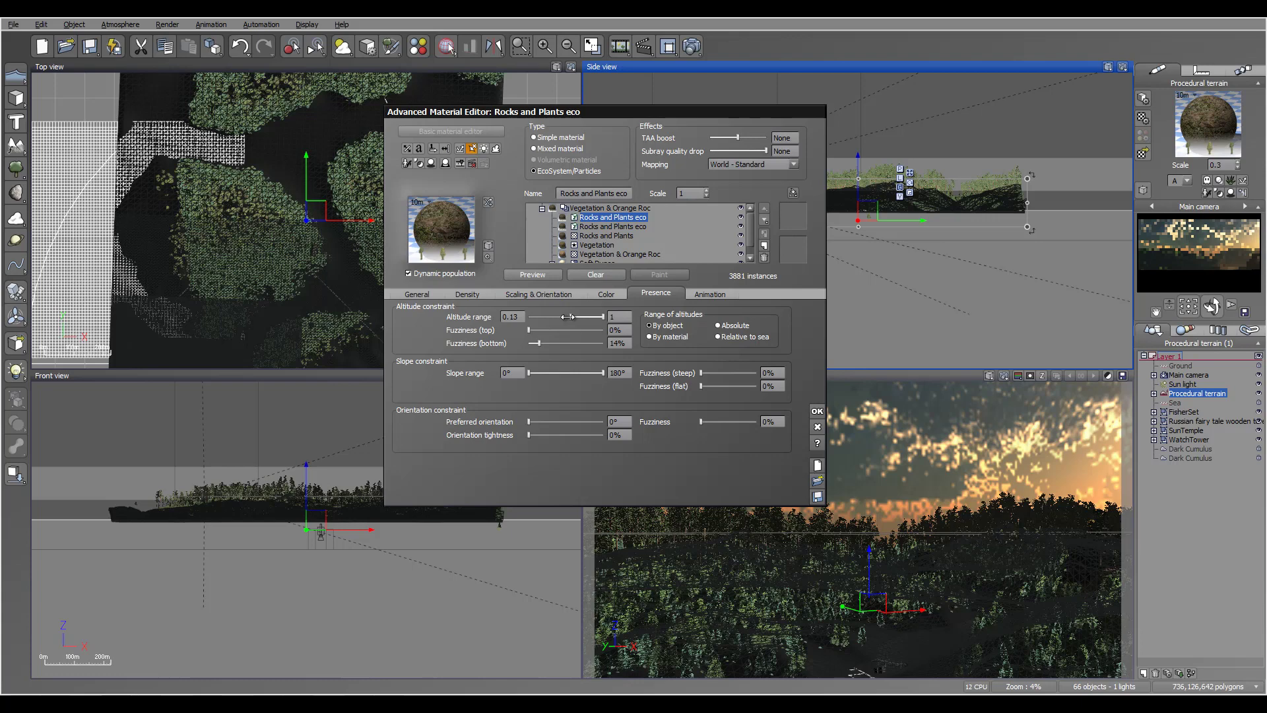
click(533, 274)
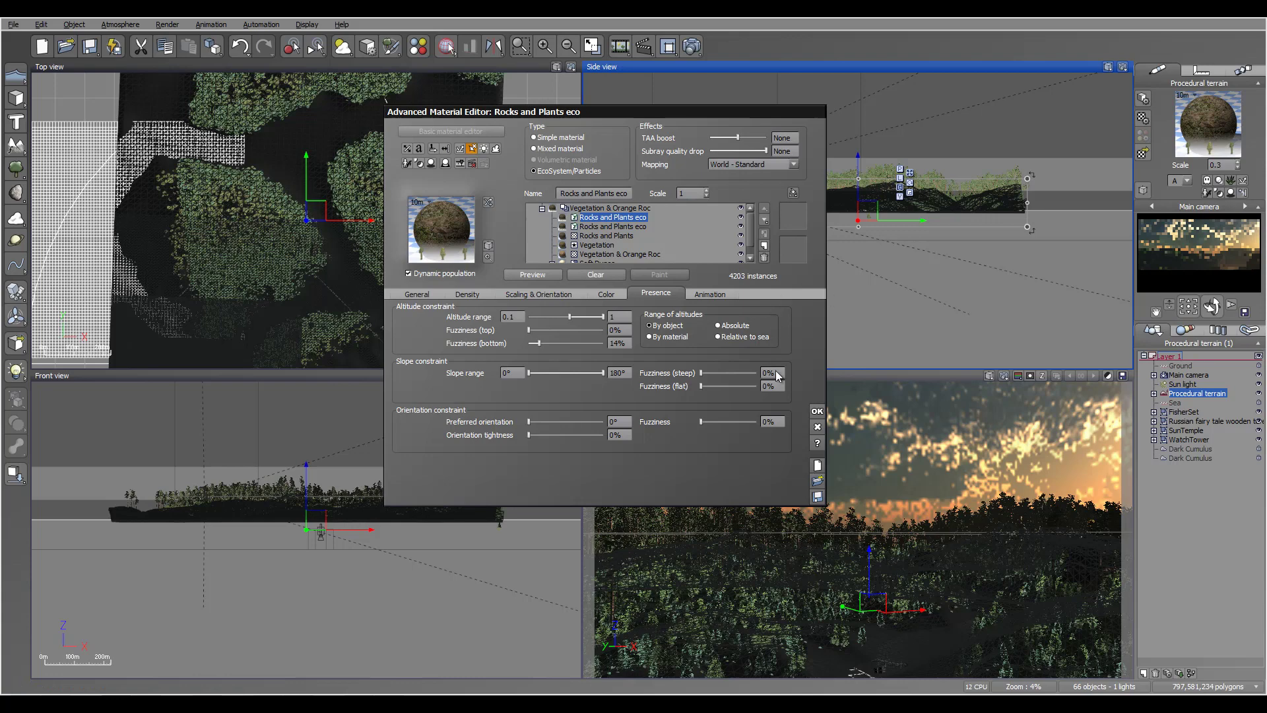
click(816, 413)
Examine the procedural terrain's tree coverage from several angles in the Terrain Editor and leave without changes
drag(464, 214, 531, 328)
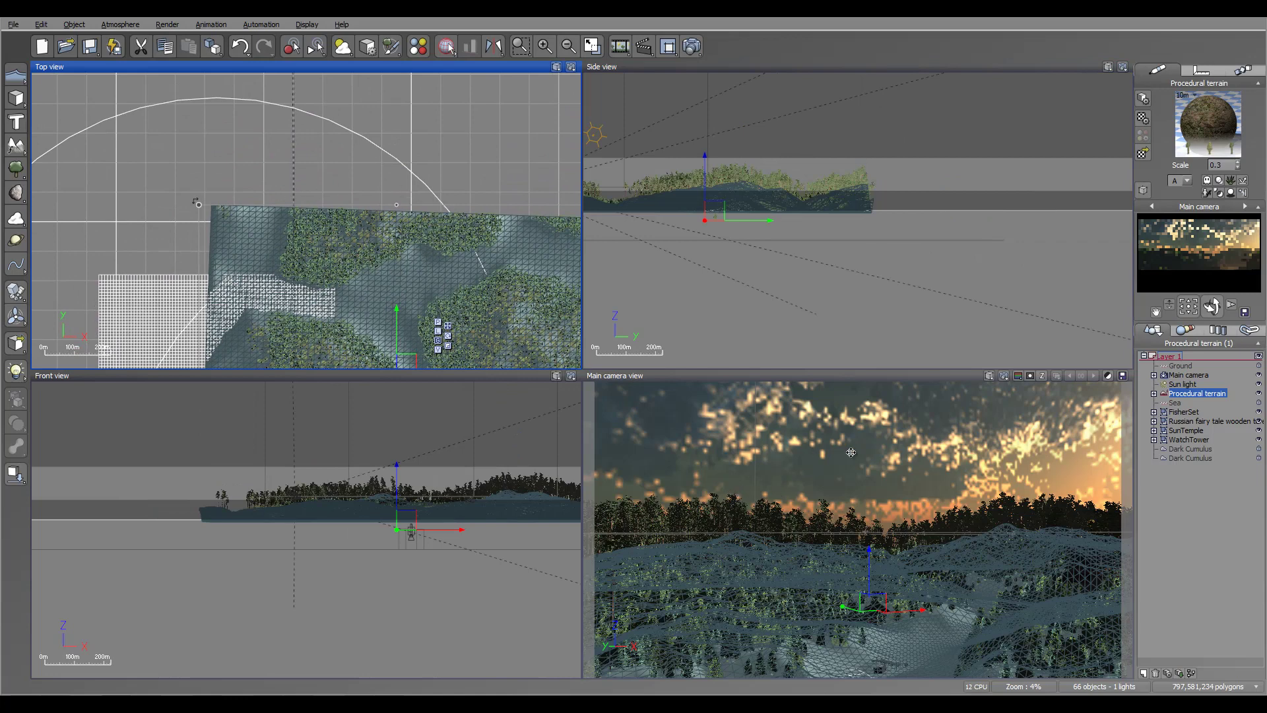
right_drag(336, 231, 176, 114)
right_click(289, 178)
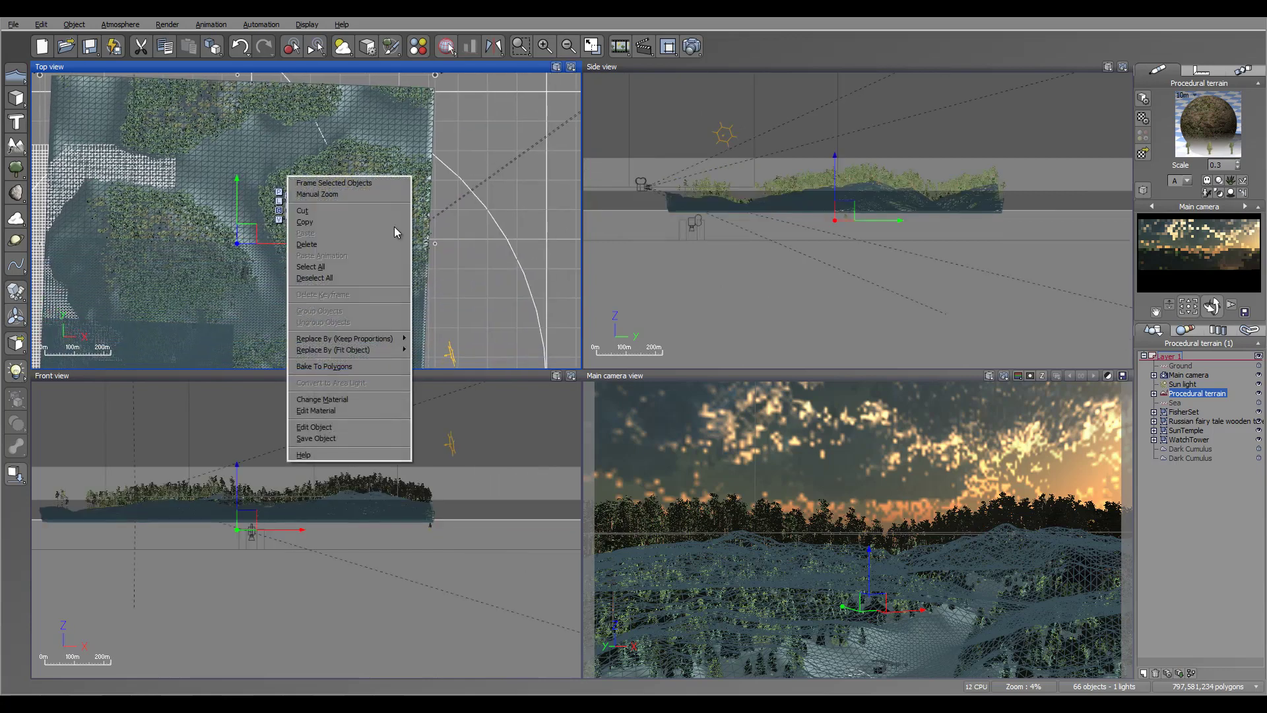
click(355, 409)
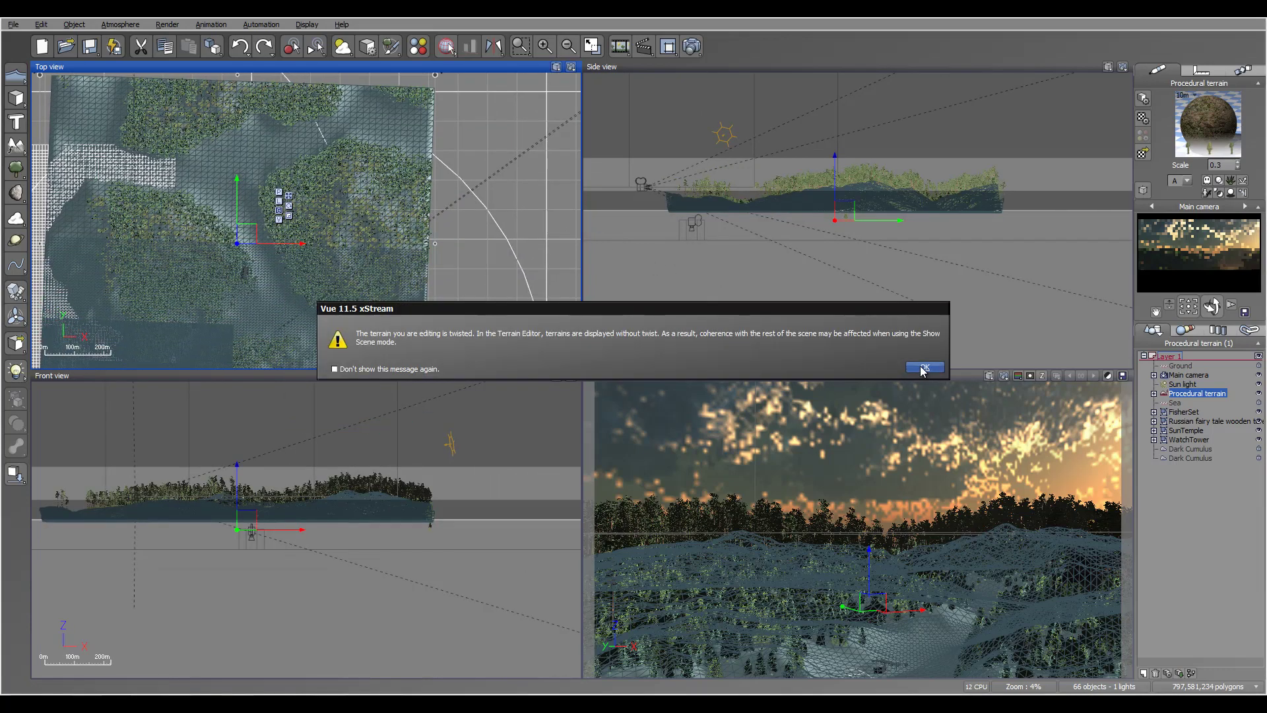
click(922, 368)
right_drag(593, 265, 695, 187)
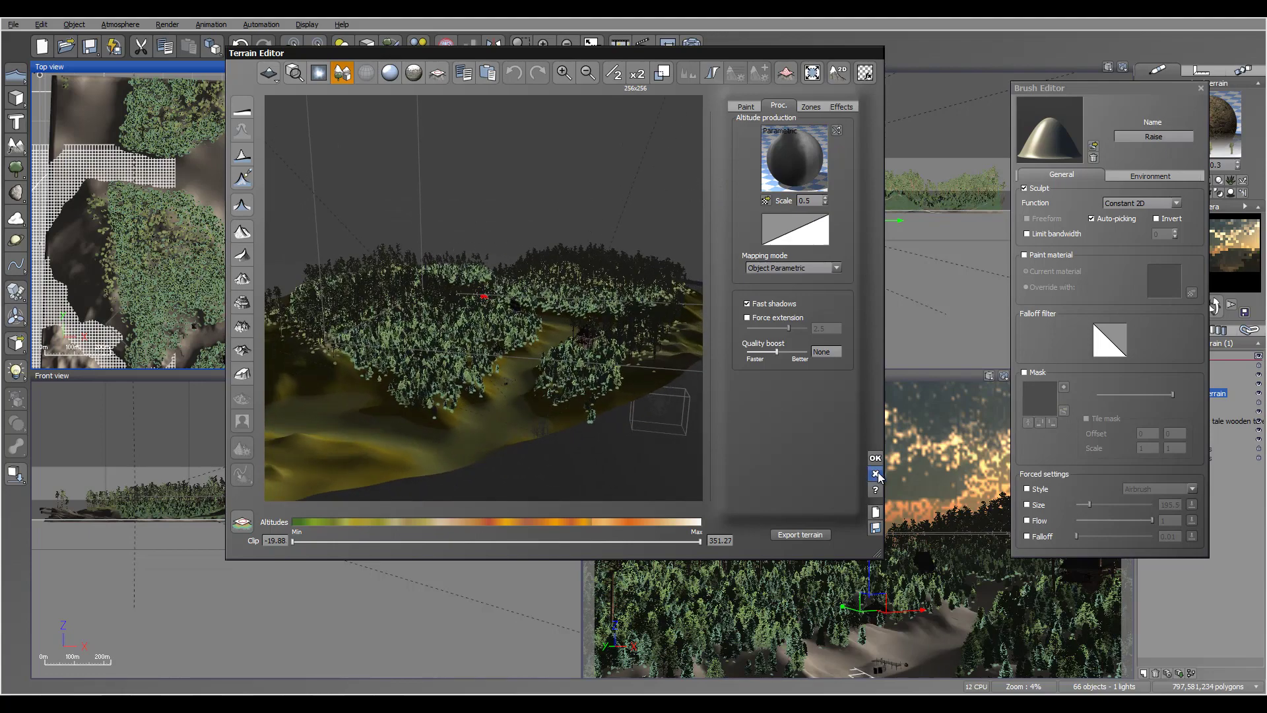
right_drag(432, 283, 500, 303)
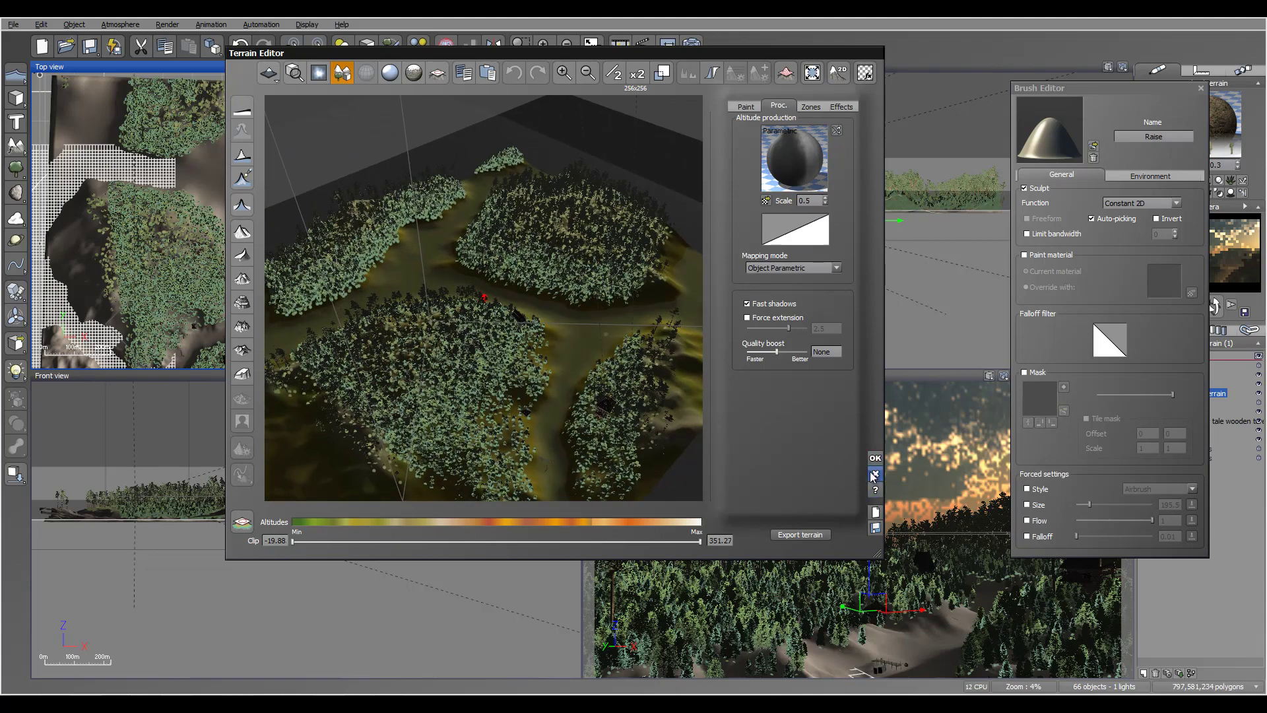
click(875, 474)
right_click(387, 137)
key(Escape)
Add a standard terrain and place it behind the forest at the far edge of the procedural terrain
right_drag(370, 149, 456, 147)
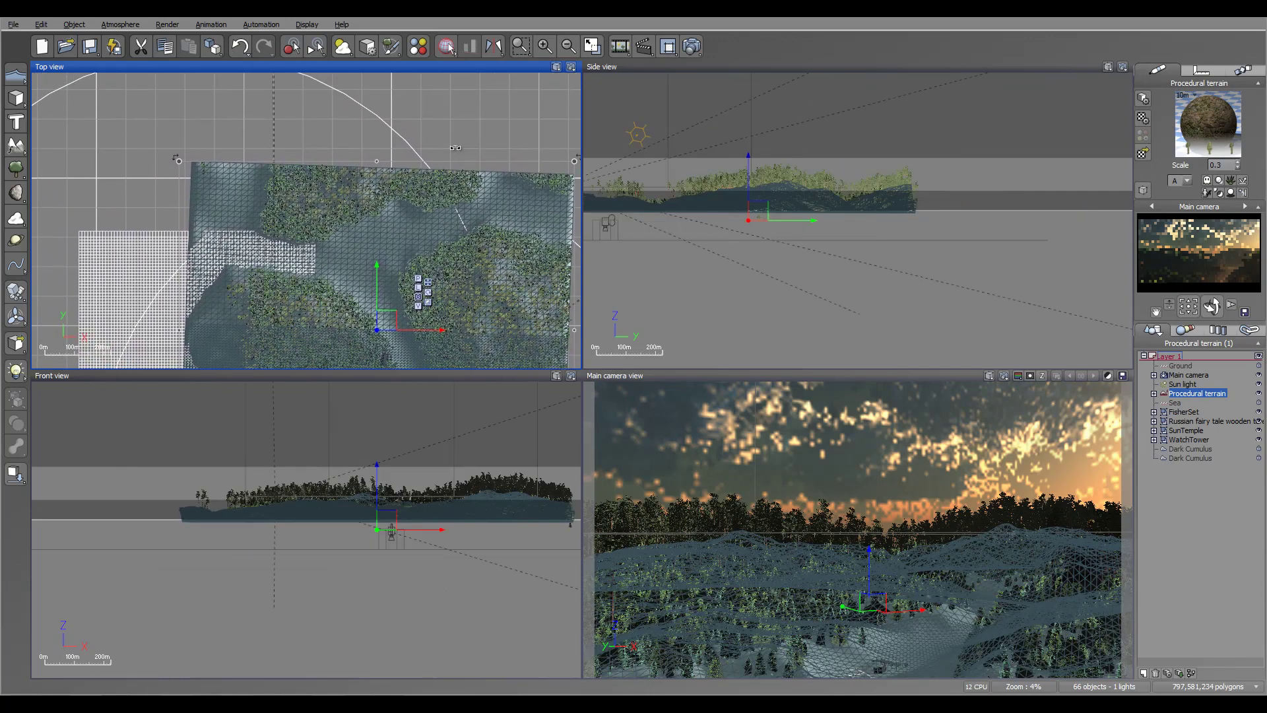
click(33, 154)
drag(306, 208, 408, 110)
drag(960, 219, 983, 198)
right_drag(504, 186, 444, 254)
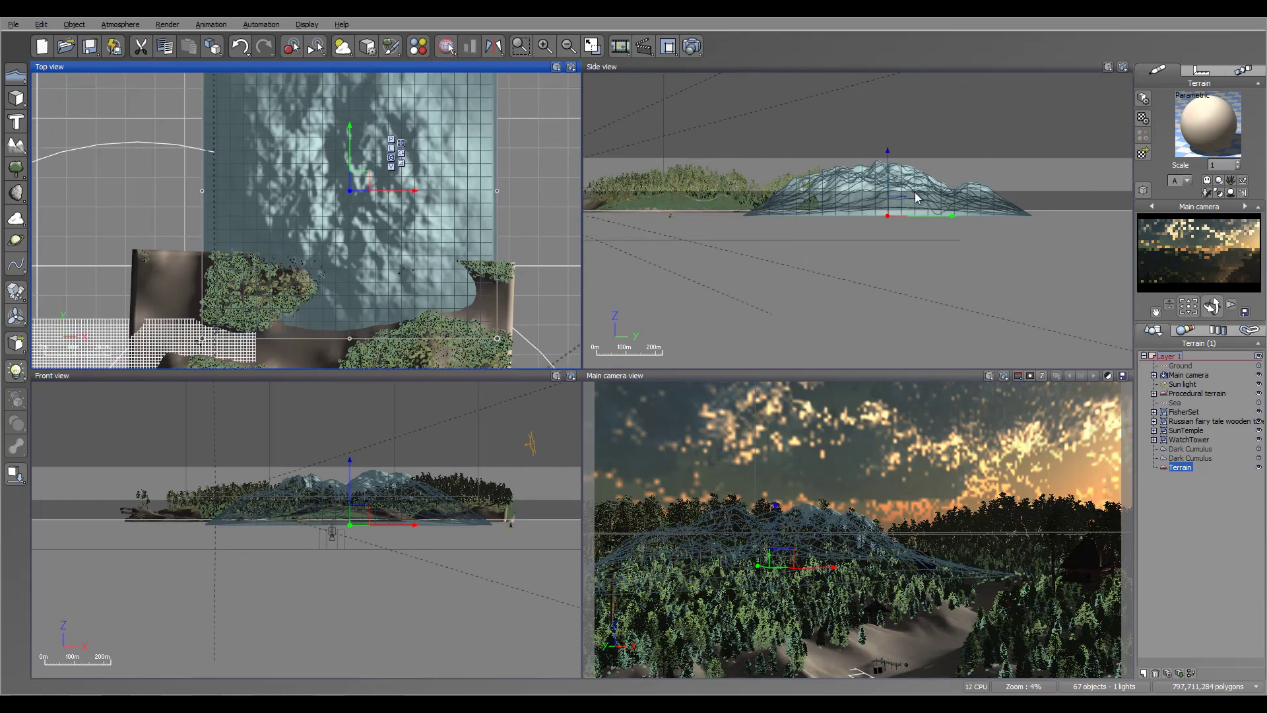
Enlarge and heighten the new terrain and shift it farther back and to the right behind the forest
click(1006, 165)
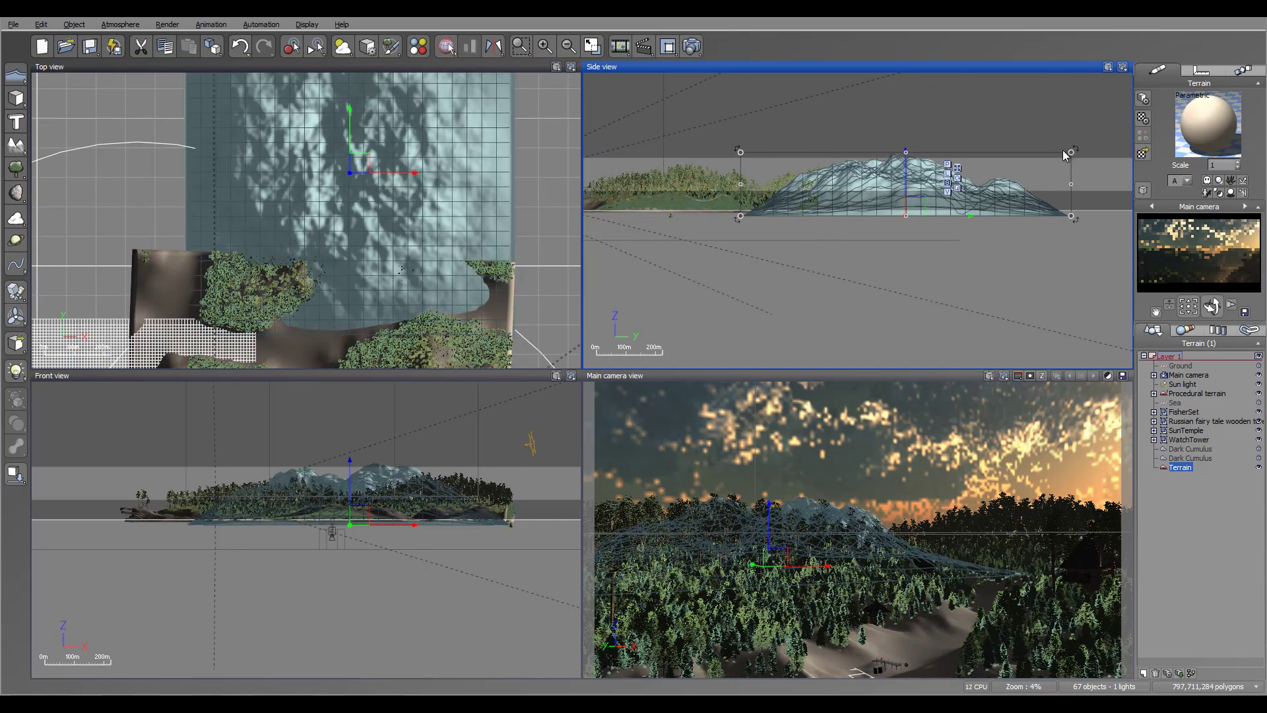
right_drag(365, 180, 341, 223)
drag(341, 223, 420, 191)
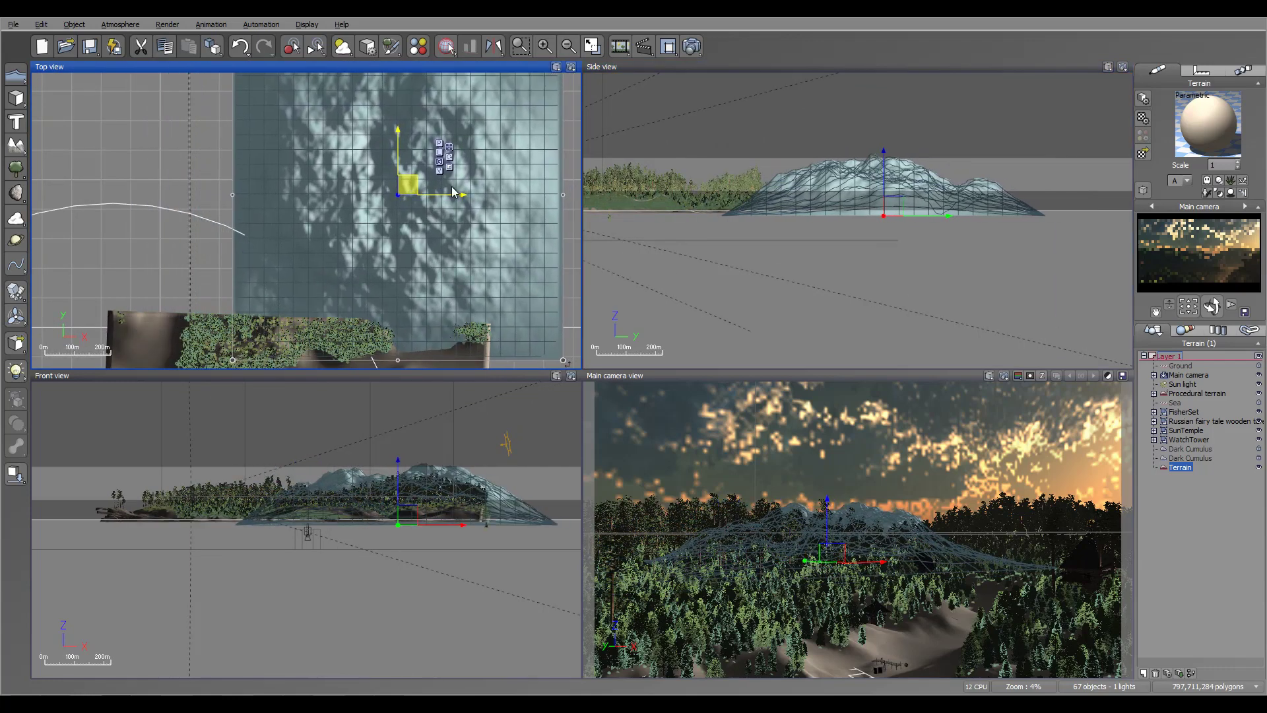
click(926, 160)
drag(1049, 151, 1081, 144)
drag(900, 146, 902, 125)
Stretch the background terrain wider across the back of the forest and increase its height
click(221, 198)
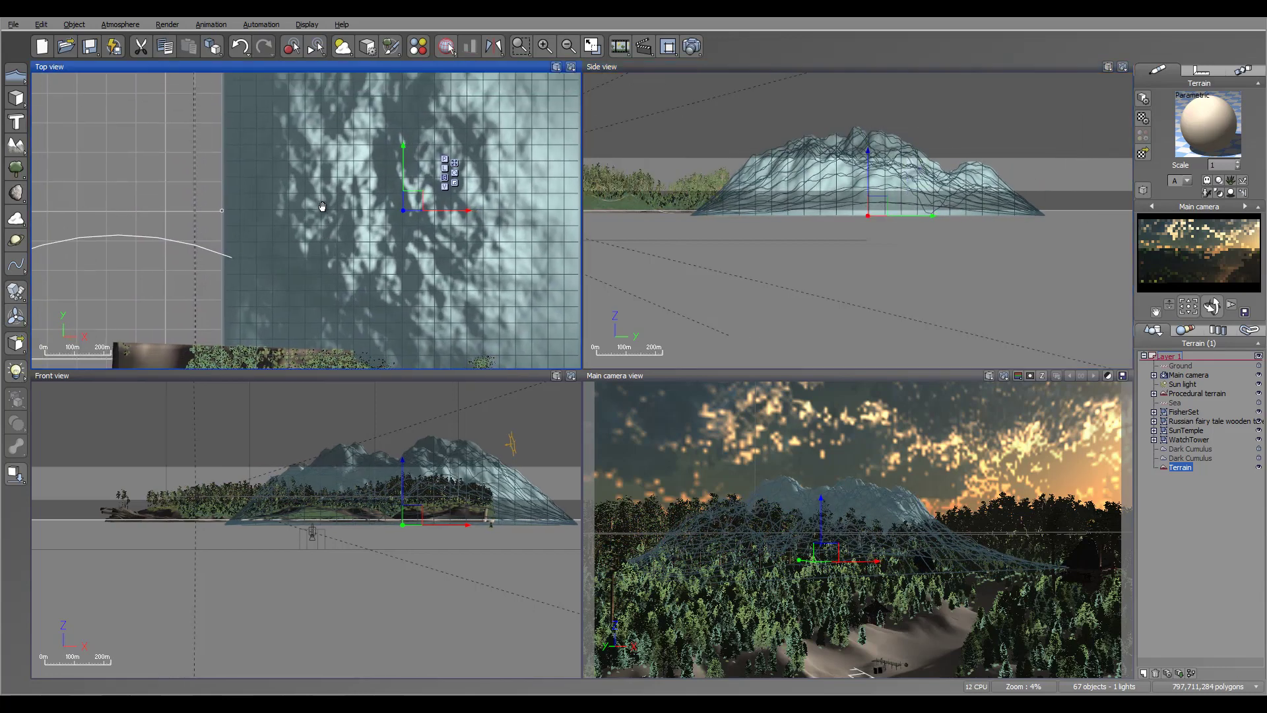
drag(210, 200, 33, 200)
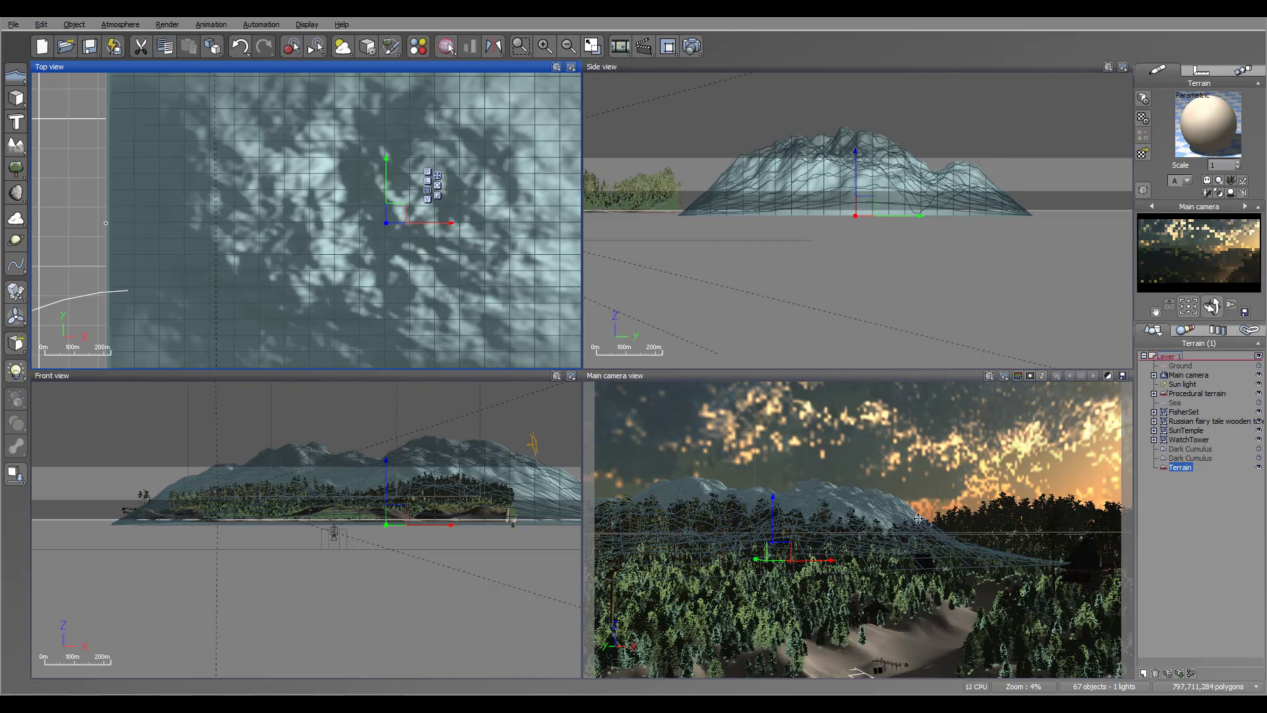
key(ctrl+z)
key(ctrl+y)
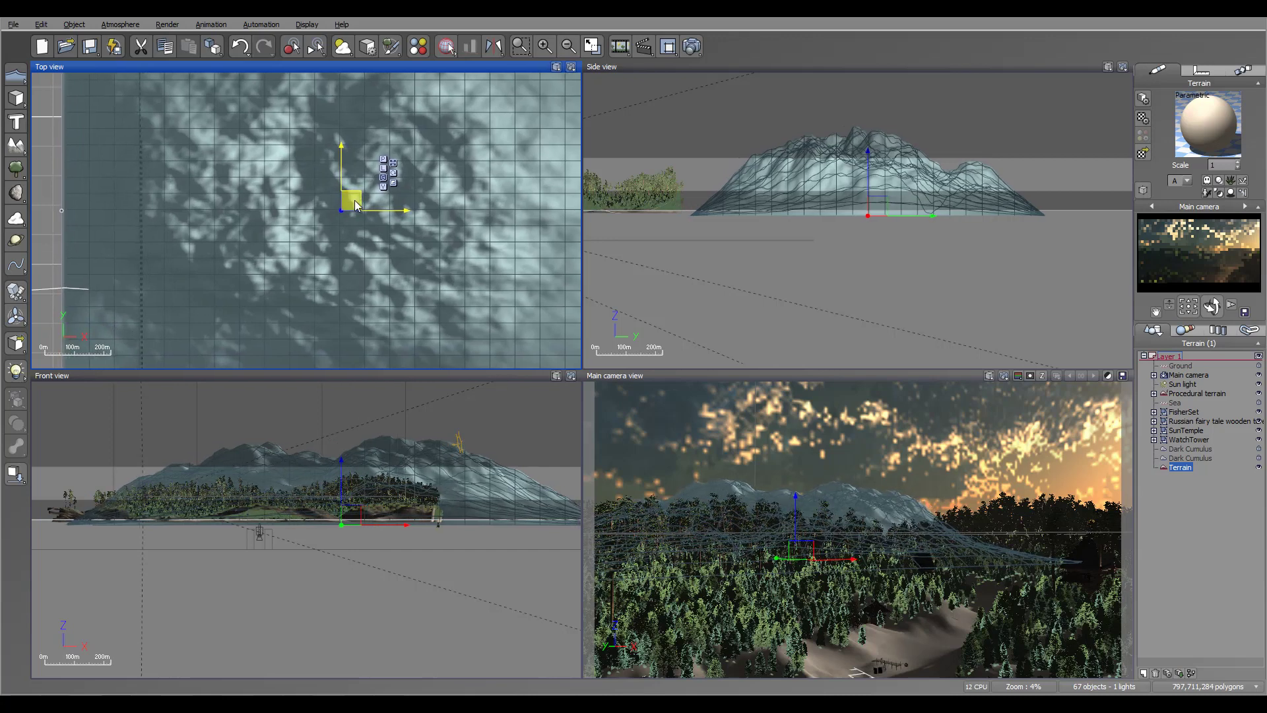
right_drag(869, 175, 792, 198)
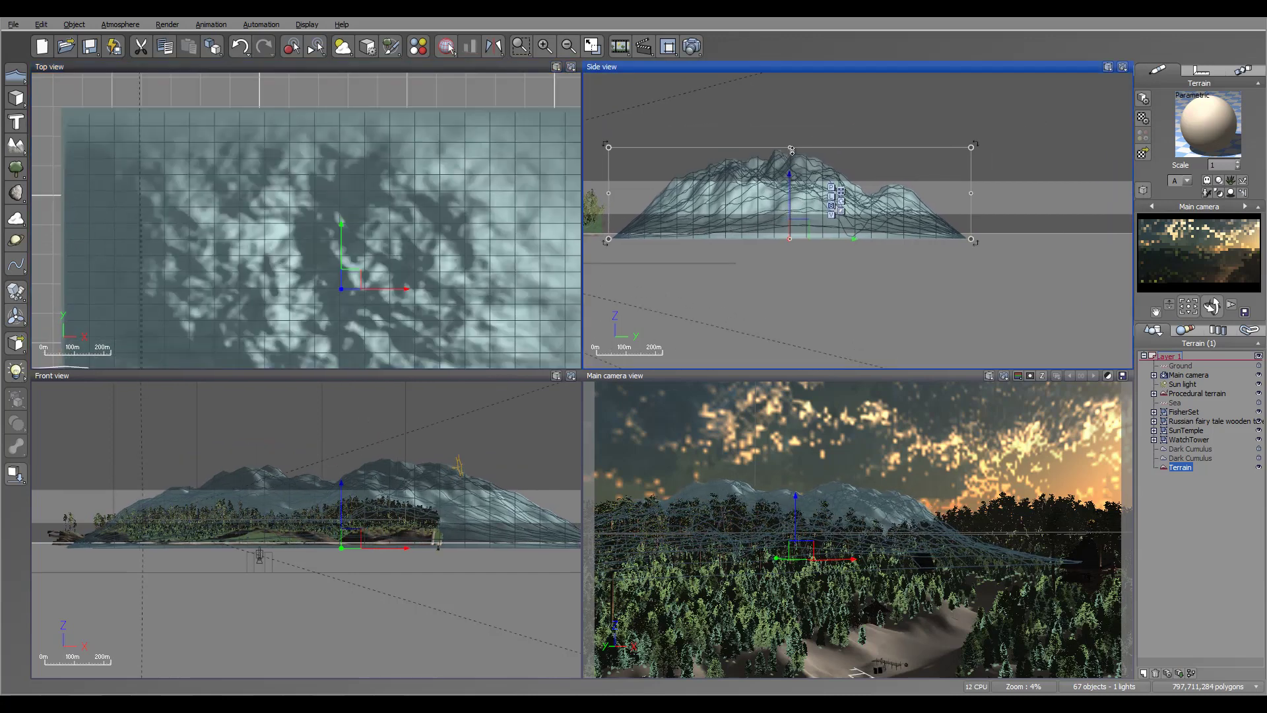
drag(791, 150, 789, 136)
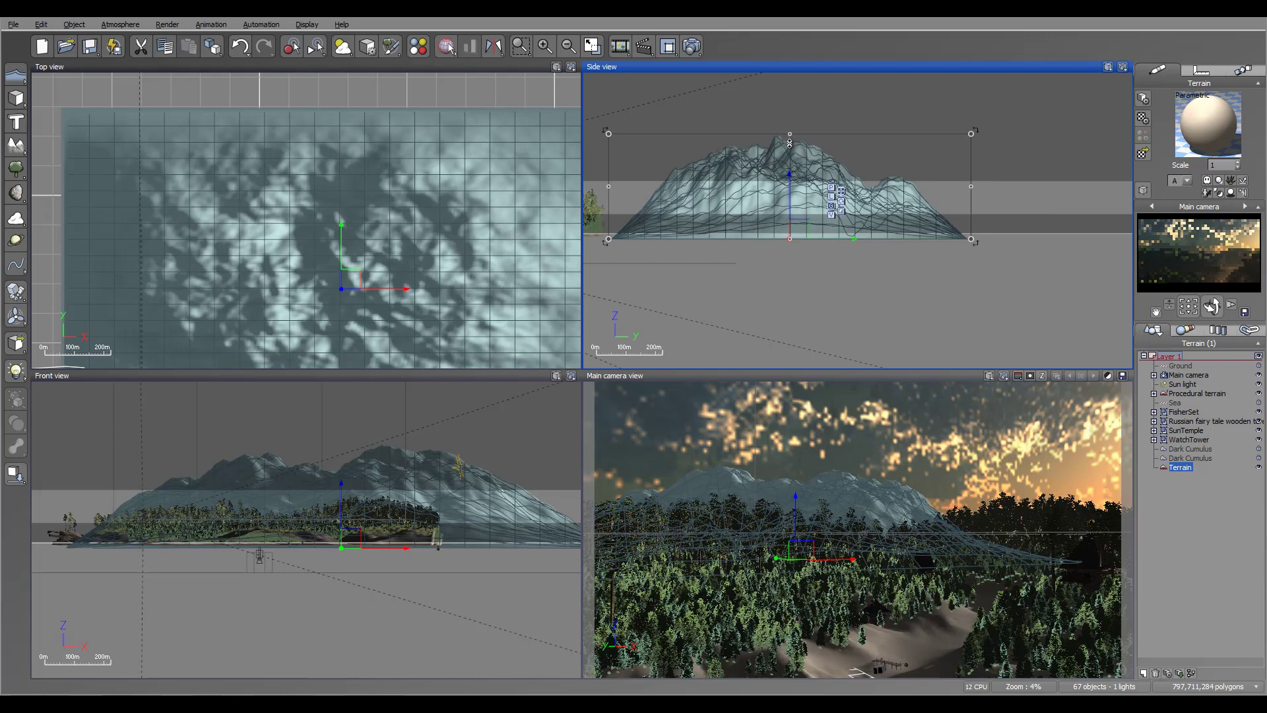
Regenerate the background terrain as one rugged peak in the Terrain Editor and accept the new shape
right_click(423, 241)
click(449, 491)
click(243, 259)
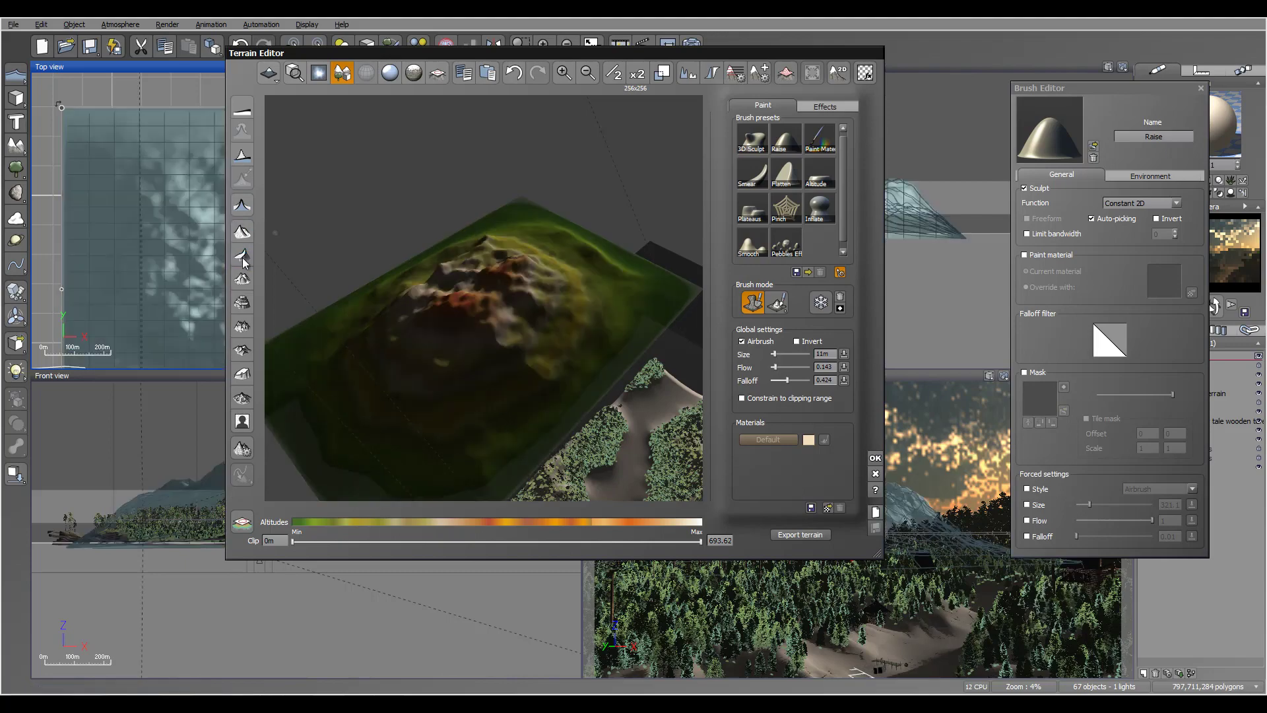
click(244, 258)
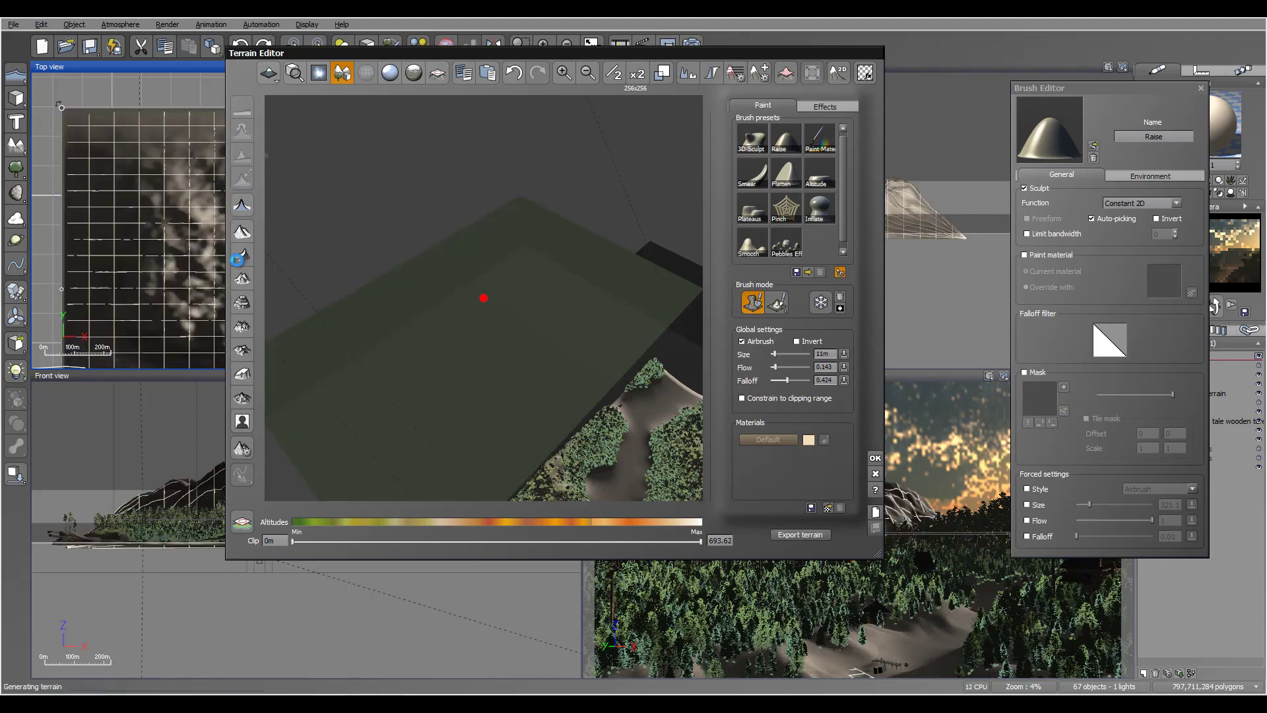
right_drag(498, 311, 537, 236)
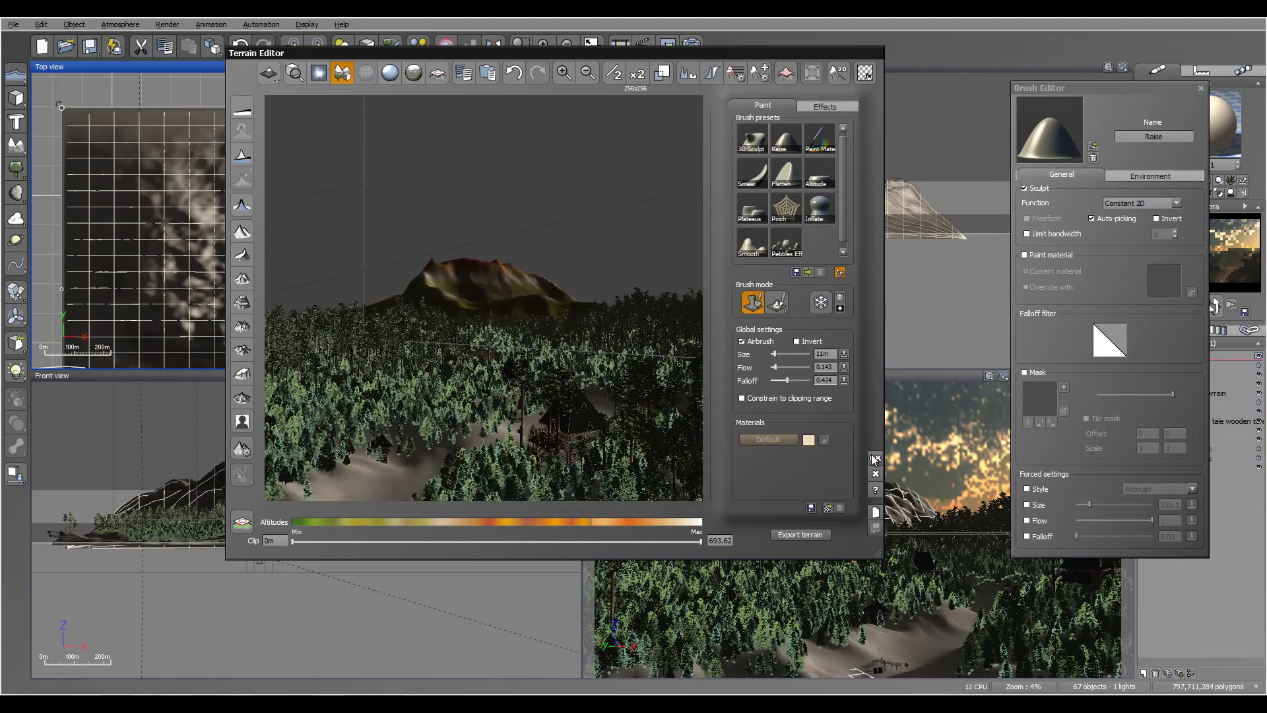
click(876, 458)
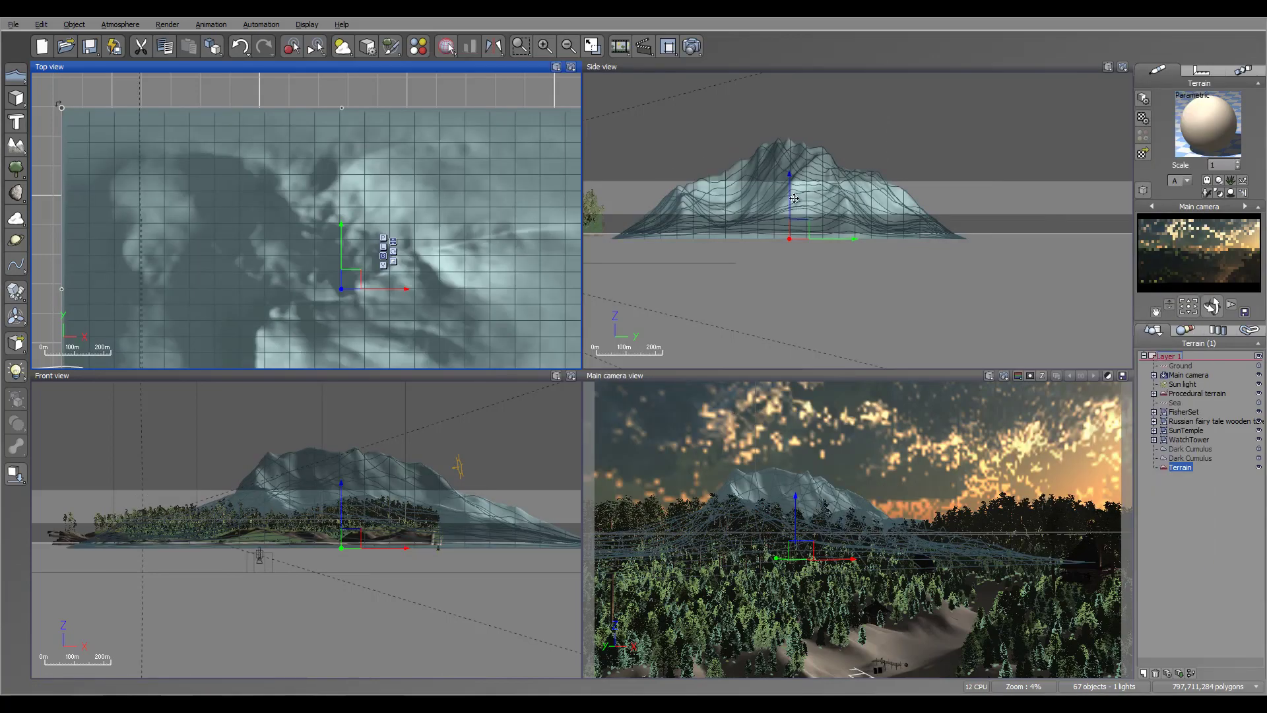
Raise the mountain slightly and shift it a little to the left behind the forest
drag(791, 205, 791, 196)
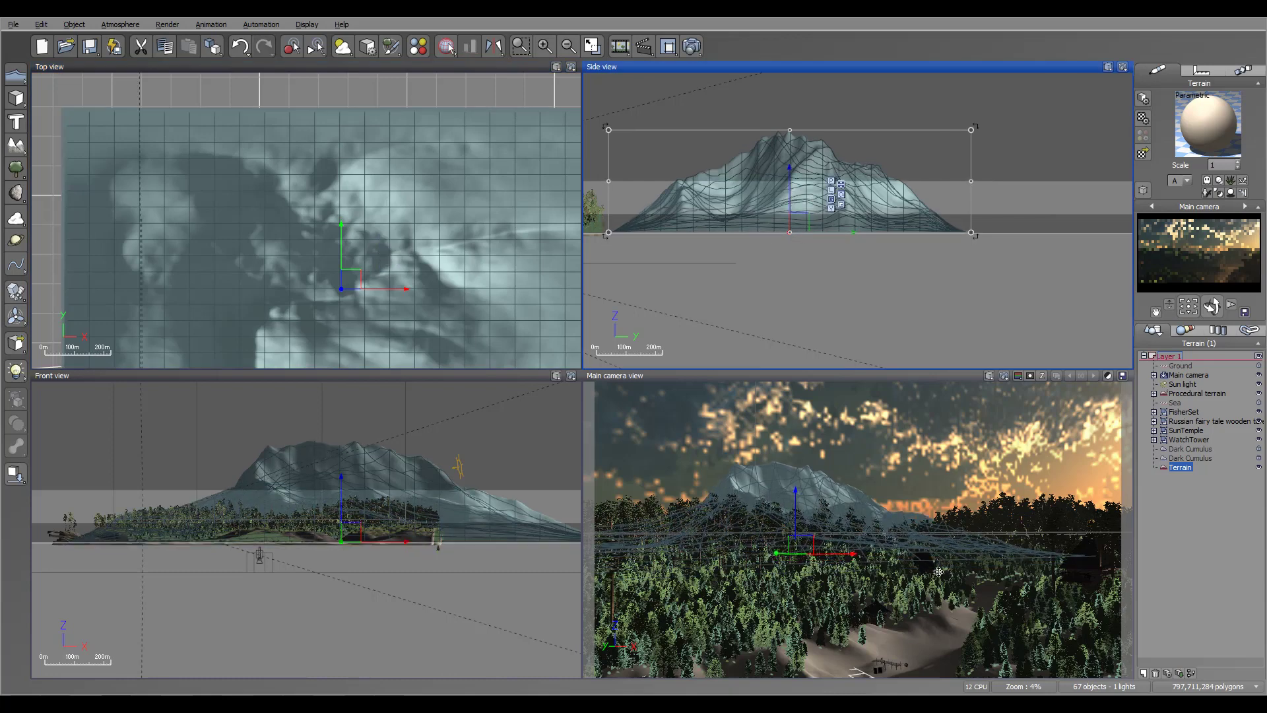
drag(345, 281, 307, 181)
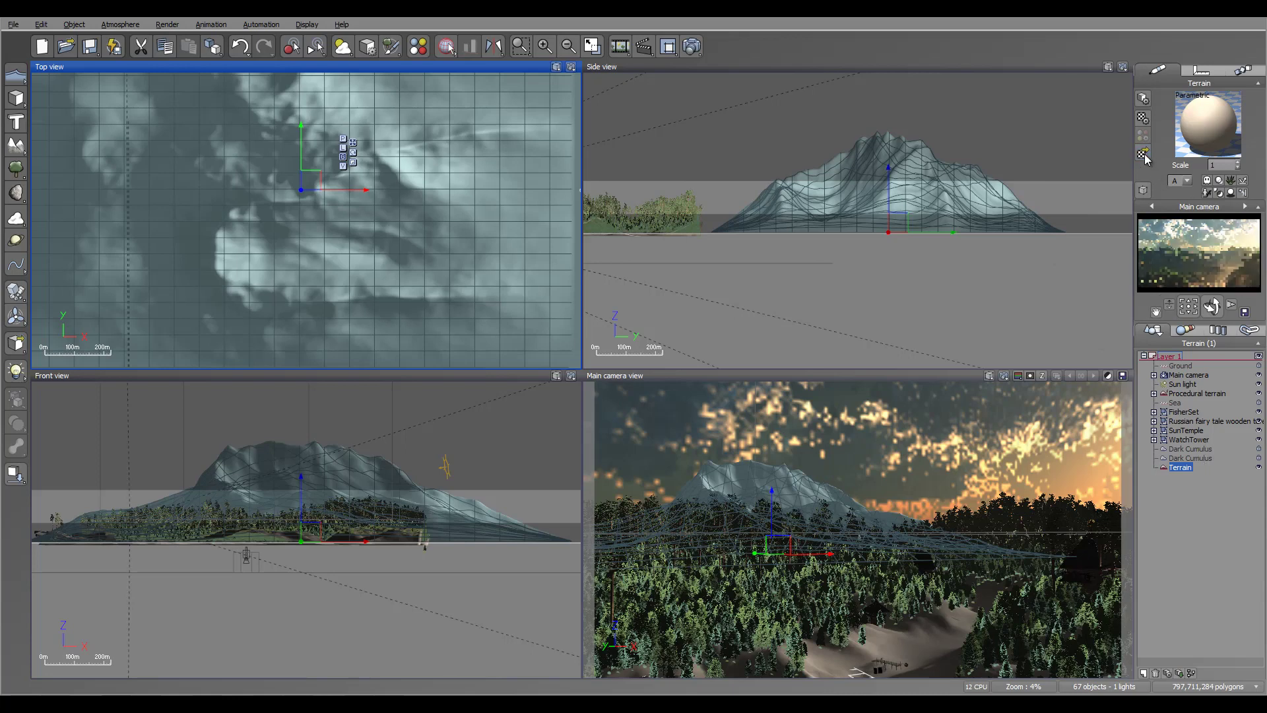
Assign the dark rock material Rock&Grass2.mat from the Landscapes collection to the mountain
click(1208, 124)
click(920, 312)
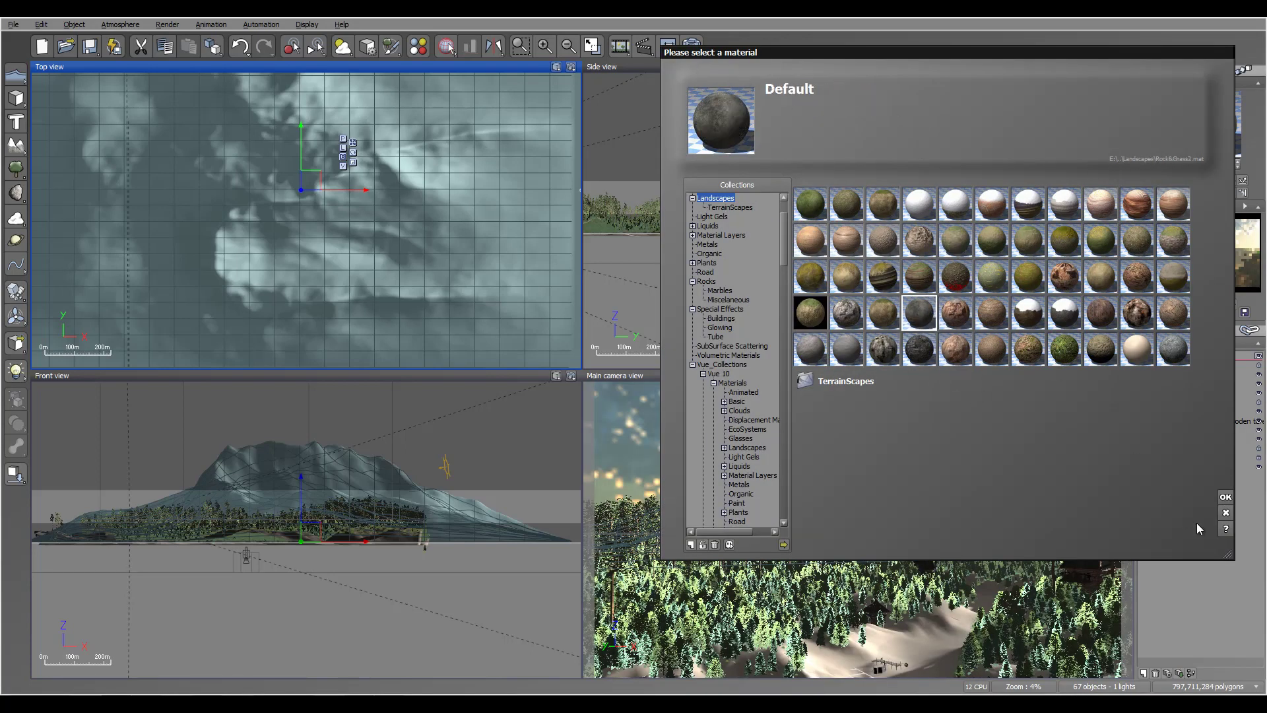
click(1226, 496)
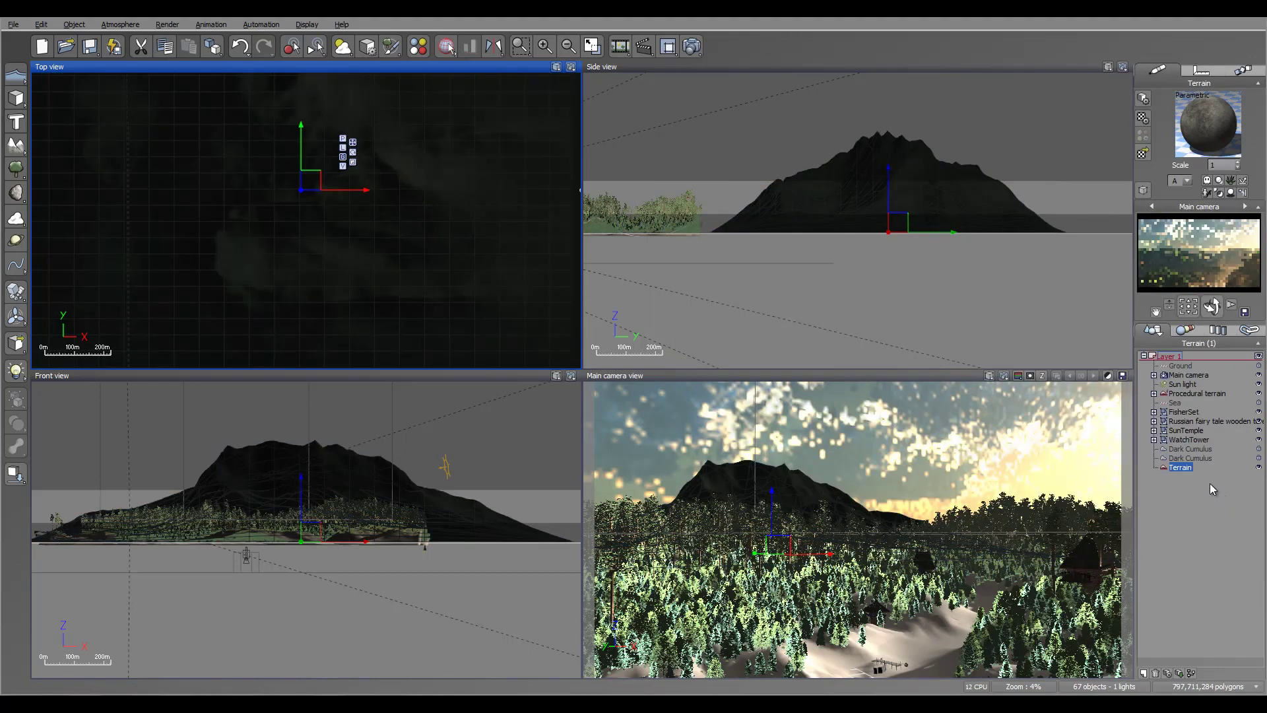
Add an EcoSystem layer to the mountain's material and populate it with Tall Pine Tree, Scots Pine and Blue Spruce
double_click(1182, 147)
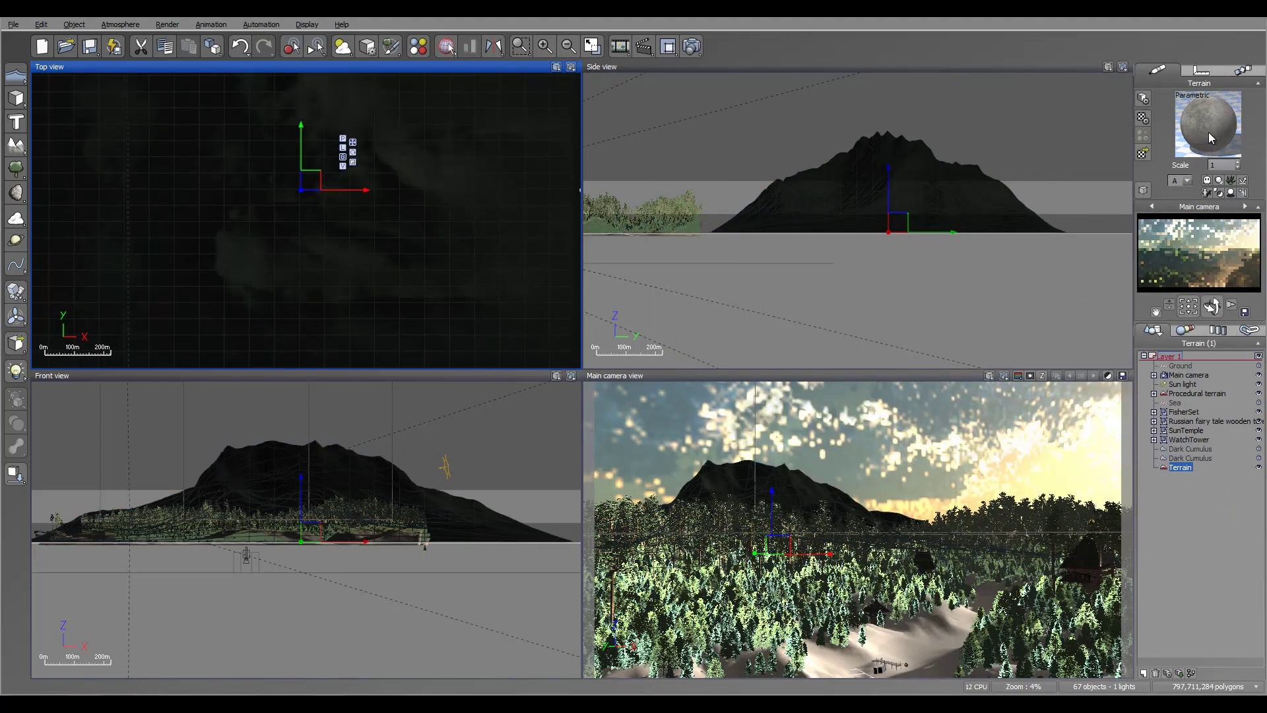
click(577, 172)
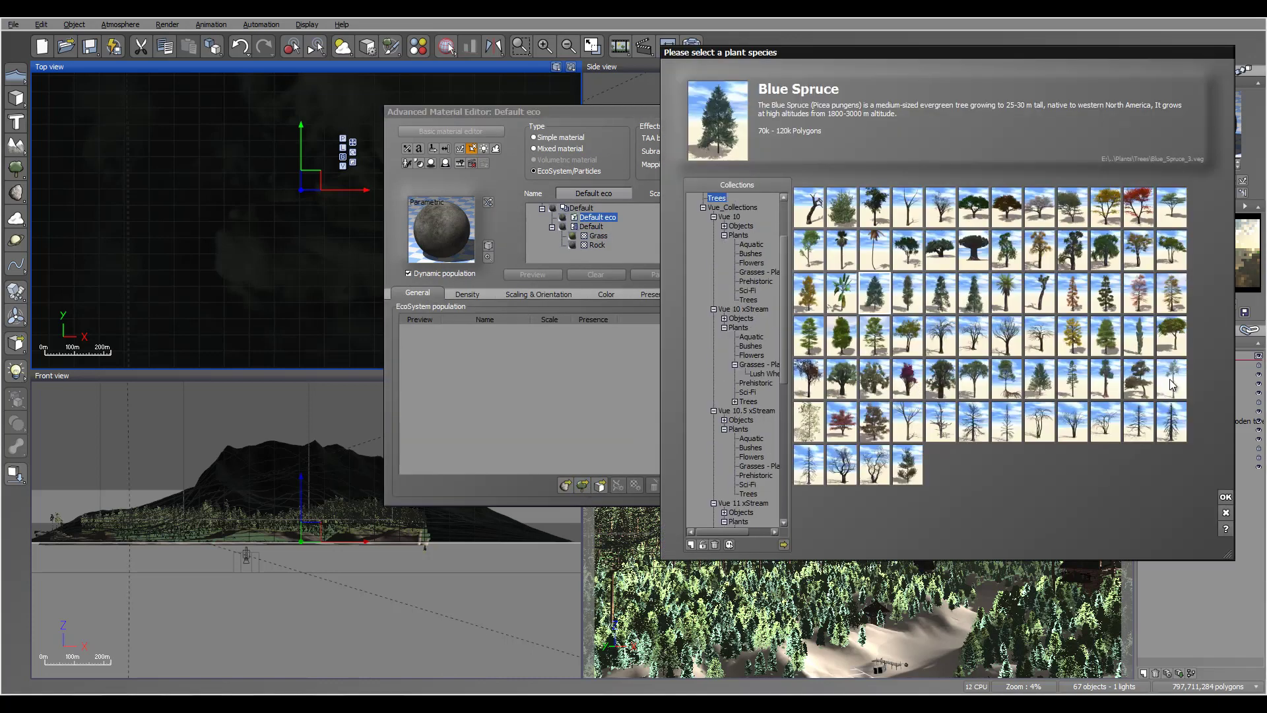
drag(698, 401, 537, 397)
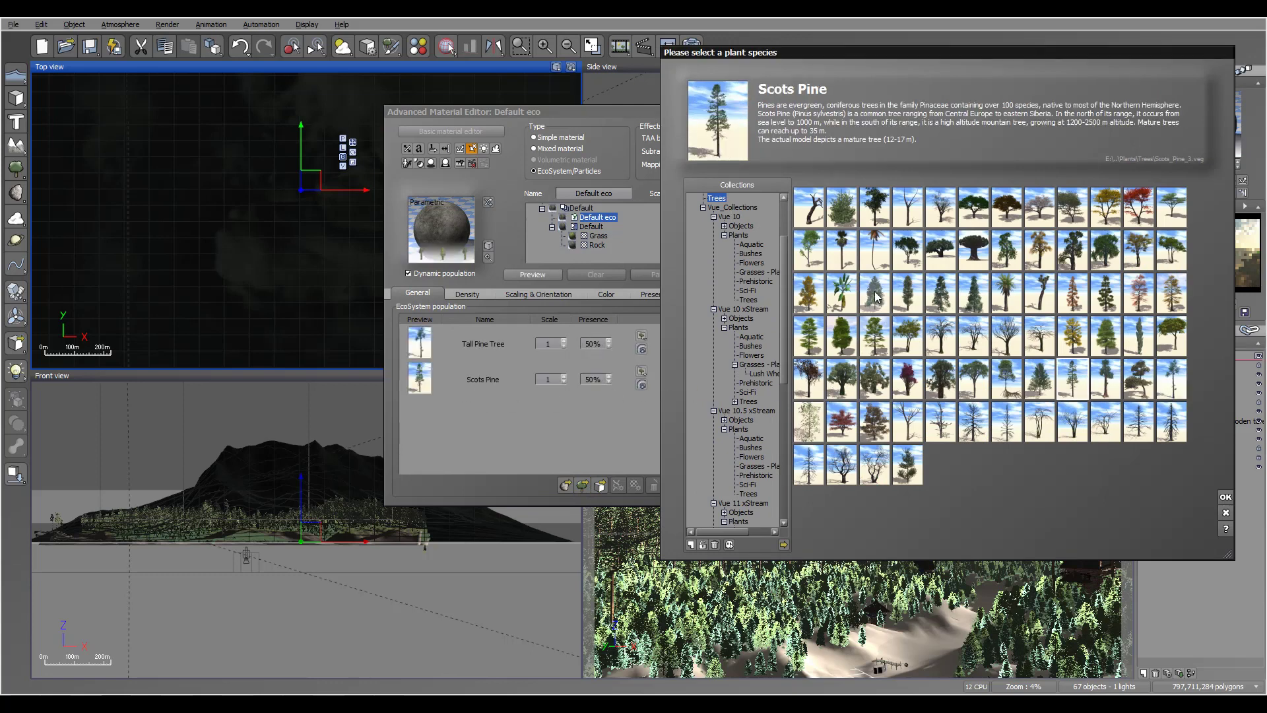
drag(877, 296, 522, 423)
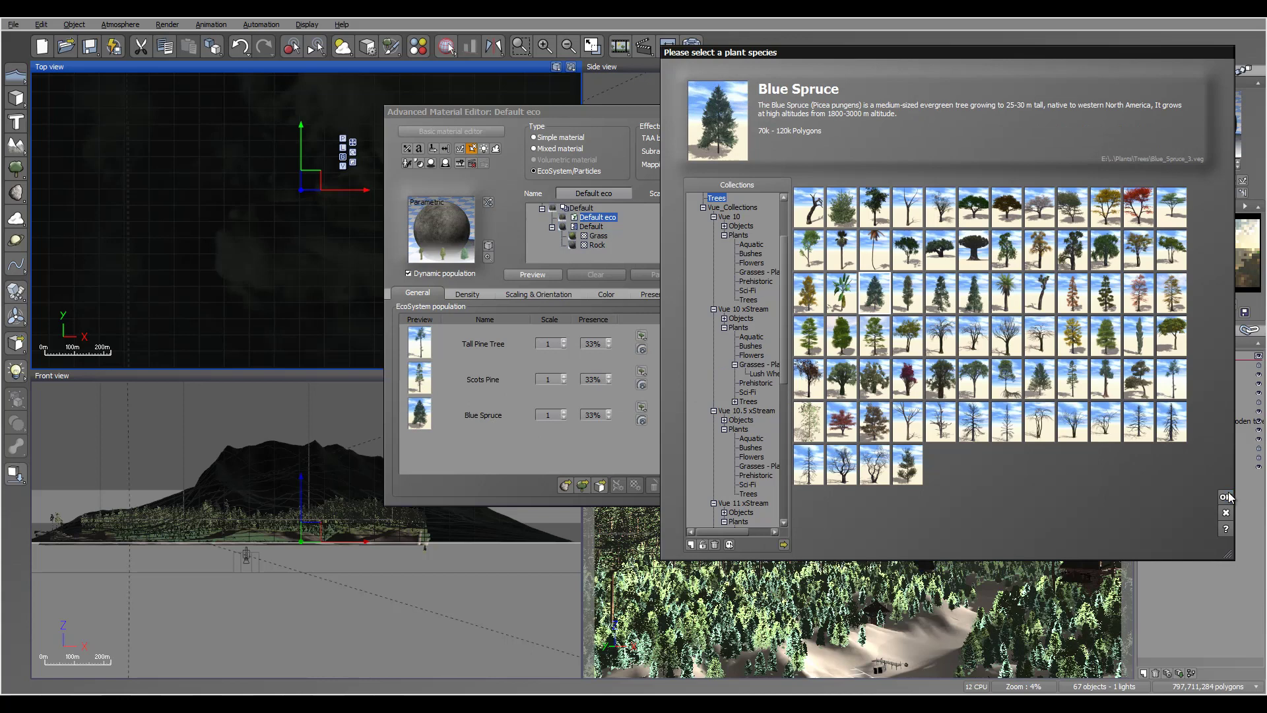
click(1226, 496)
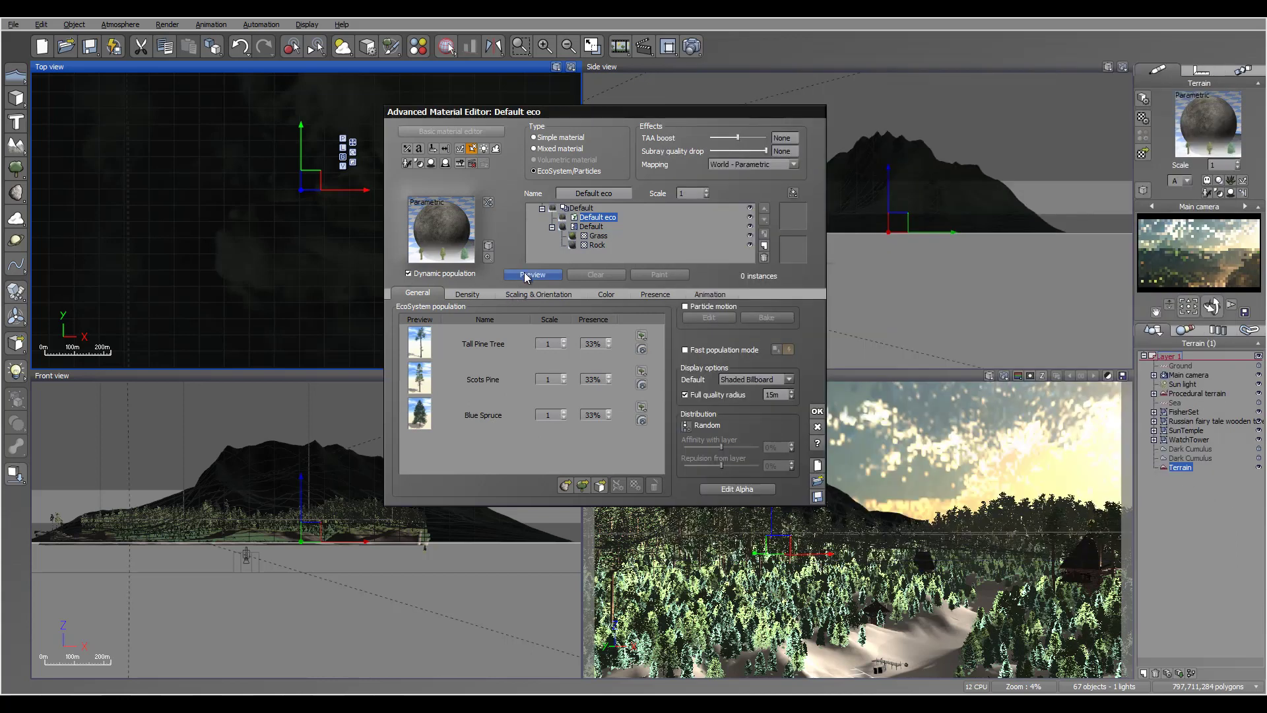
Limit the mountain's trees to altitudes from -0.35 to 1 and slopes from 0° to 72°, populate the EcoSystem and accept the material
drag(651, 110, 512, 93)
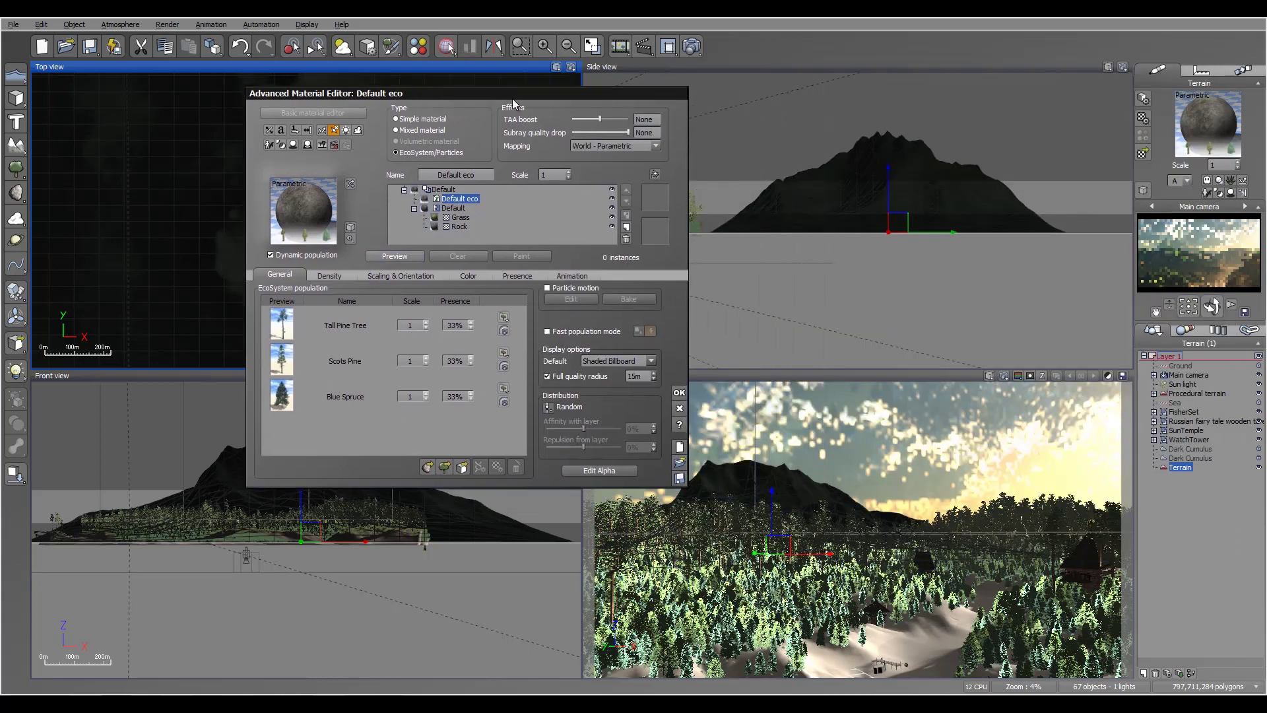
click(537, 275)
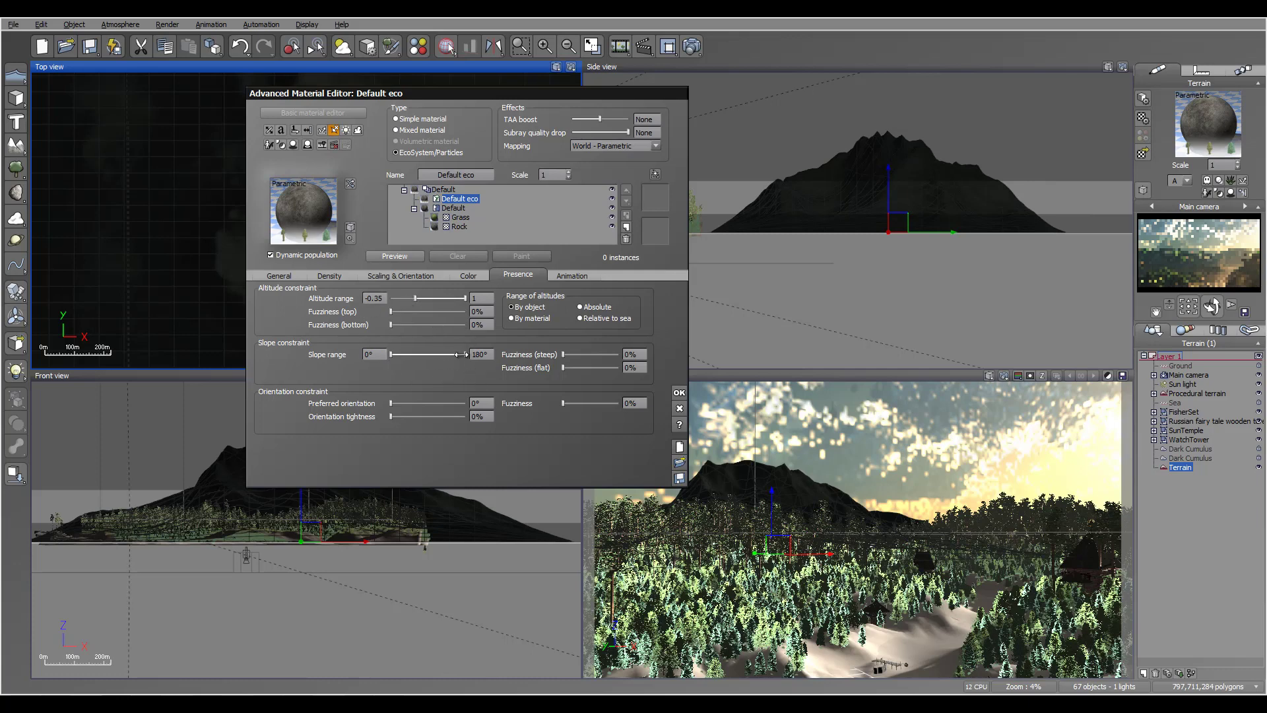
drag(465, 354, 434, 356)
click(393, 257)
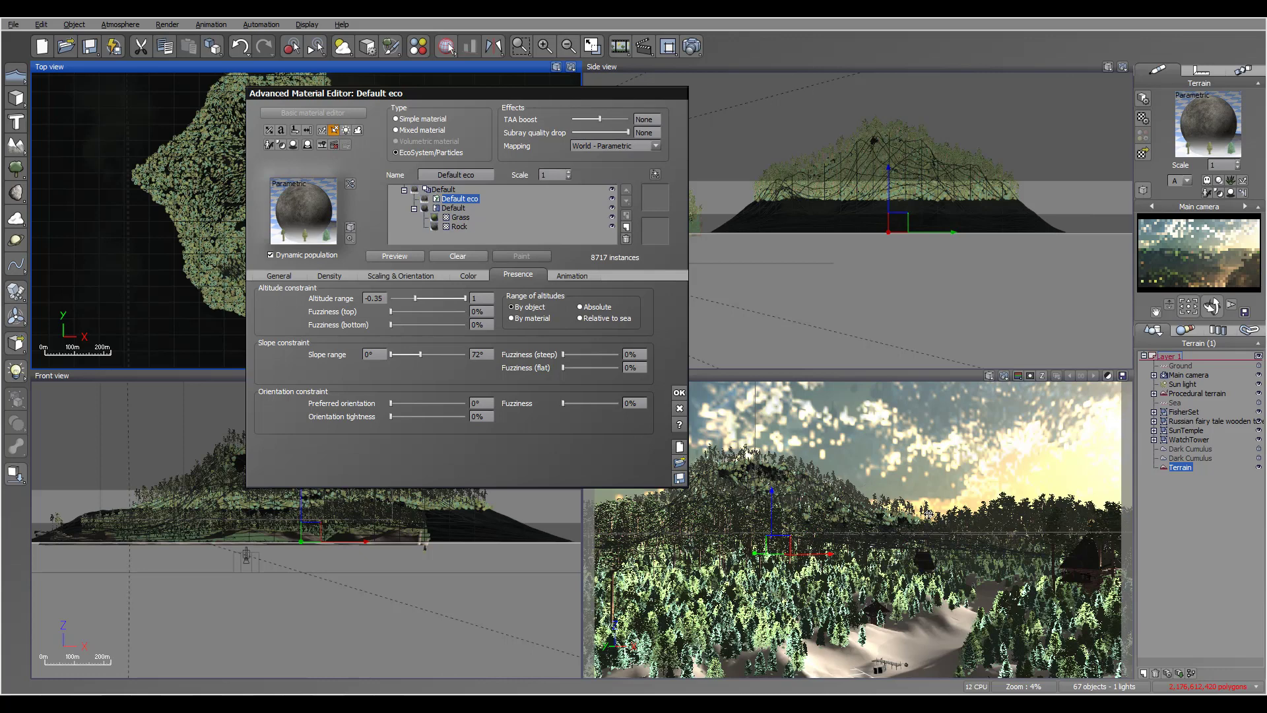
click(679, 392)
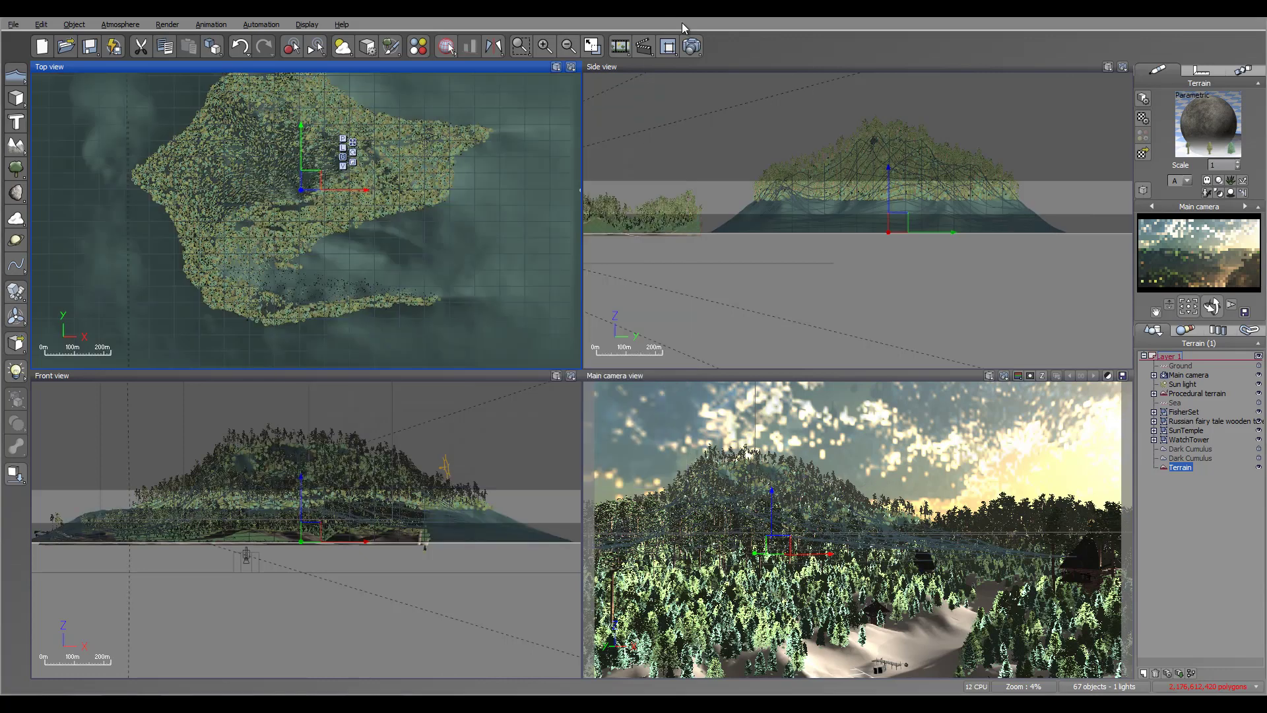
Render the main camera view to check the tree-covered mountain, stopping the render before it completes
click(692, 47)
click(433, 135)
click(814, 465)
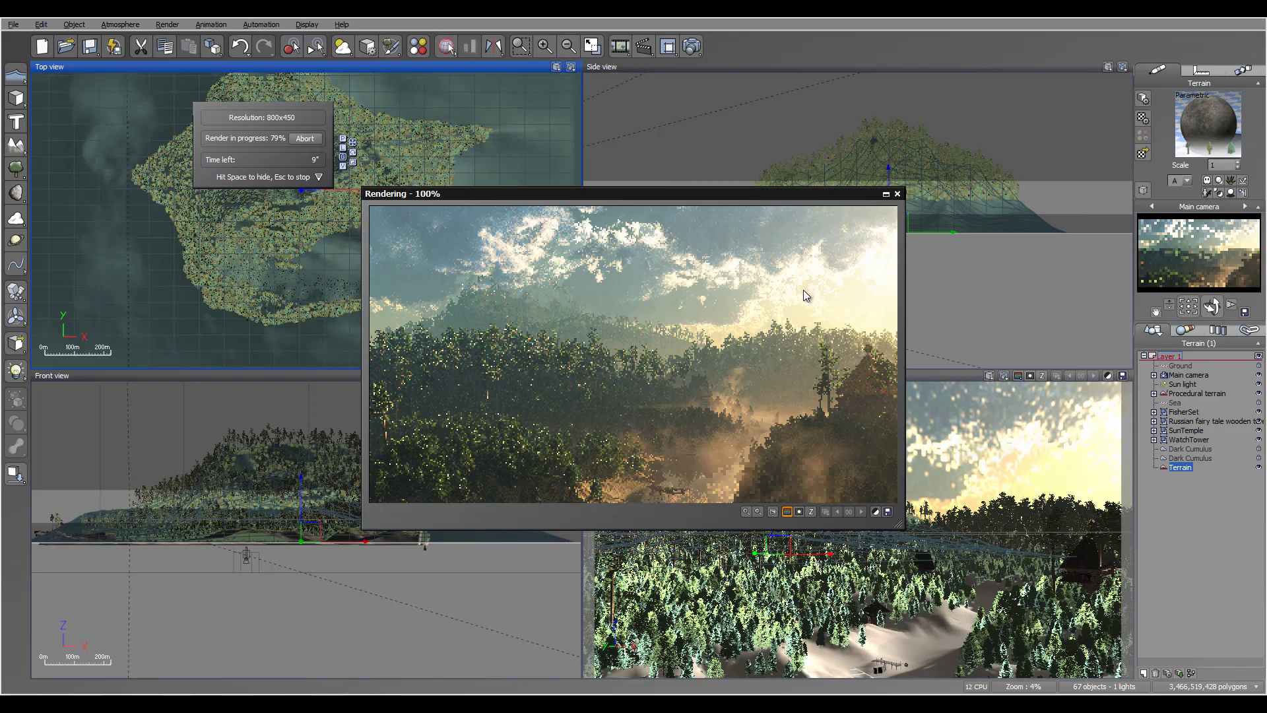
click(897, 193)
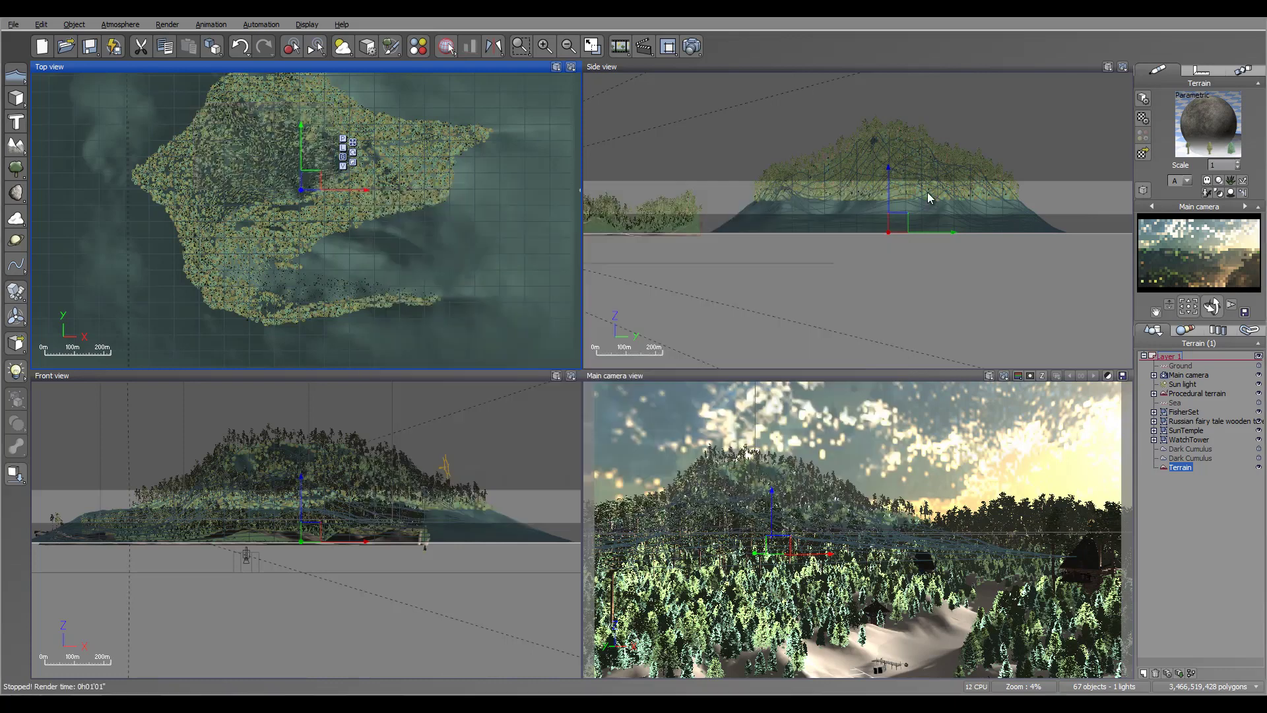
Extend the mountain's tree coverage downhill by setting the minimum altitude to -0.58, repopulate the EcoSystem and accept the material
double_click(1208, 124)
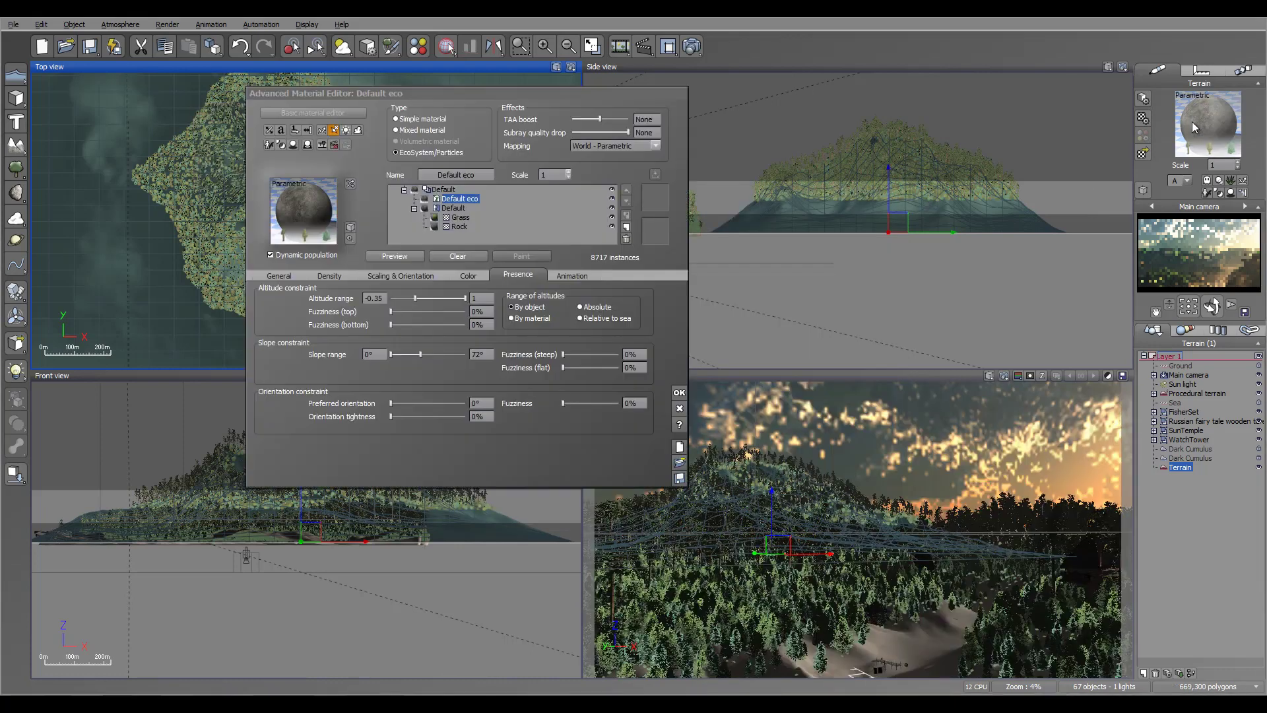
drag(414, 299, 406, 299)
click(395, 257)
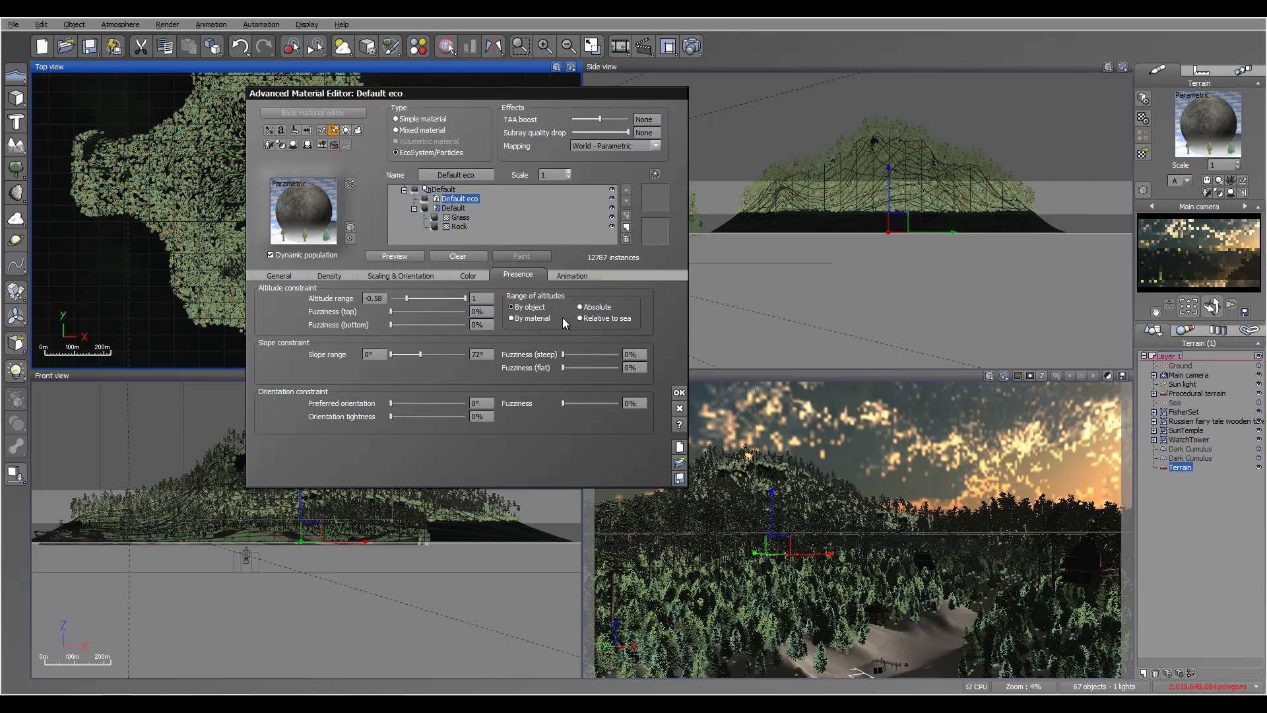
click(679, 392)
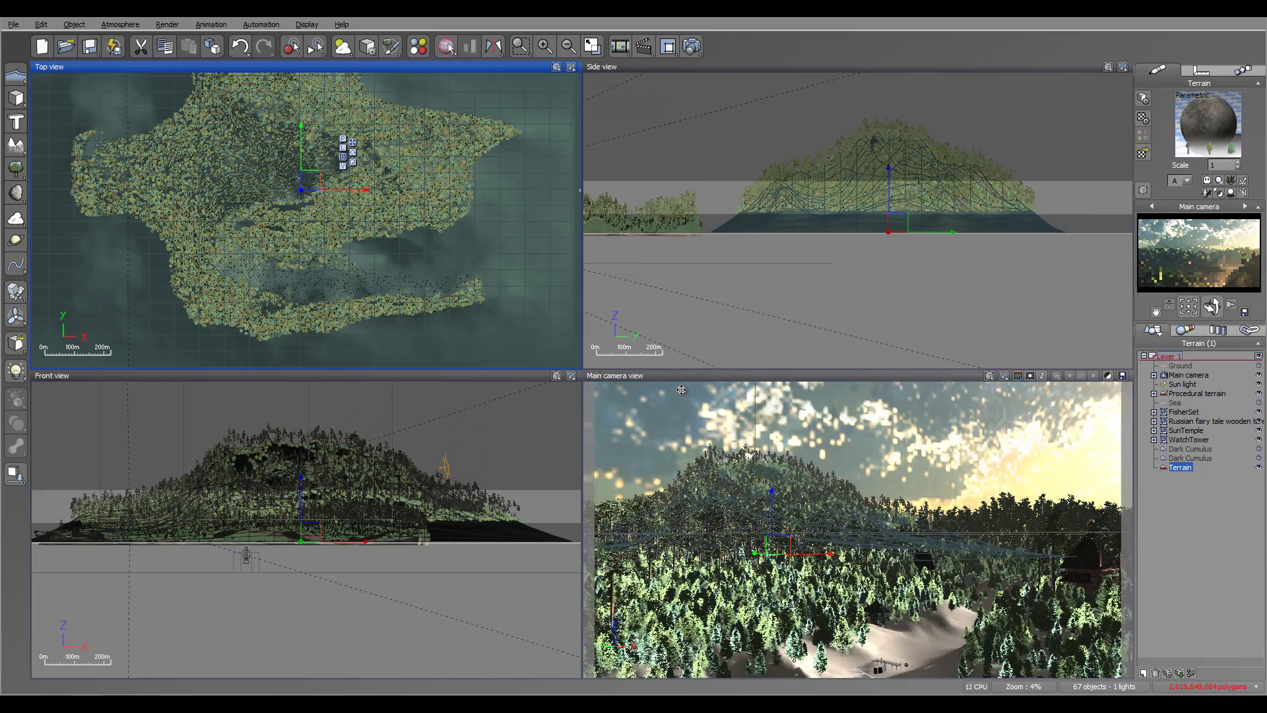
Set the atmosphere's aerial perspective to 11 in the Atmosphere Editor's sky, fog and haze settings
click(129, 25)
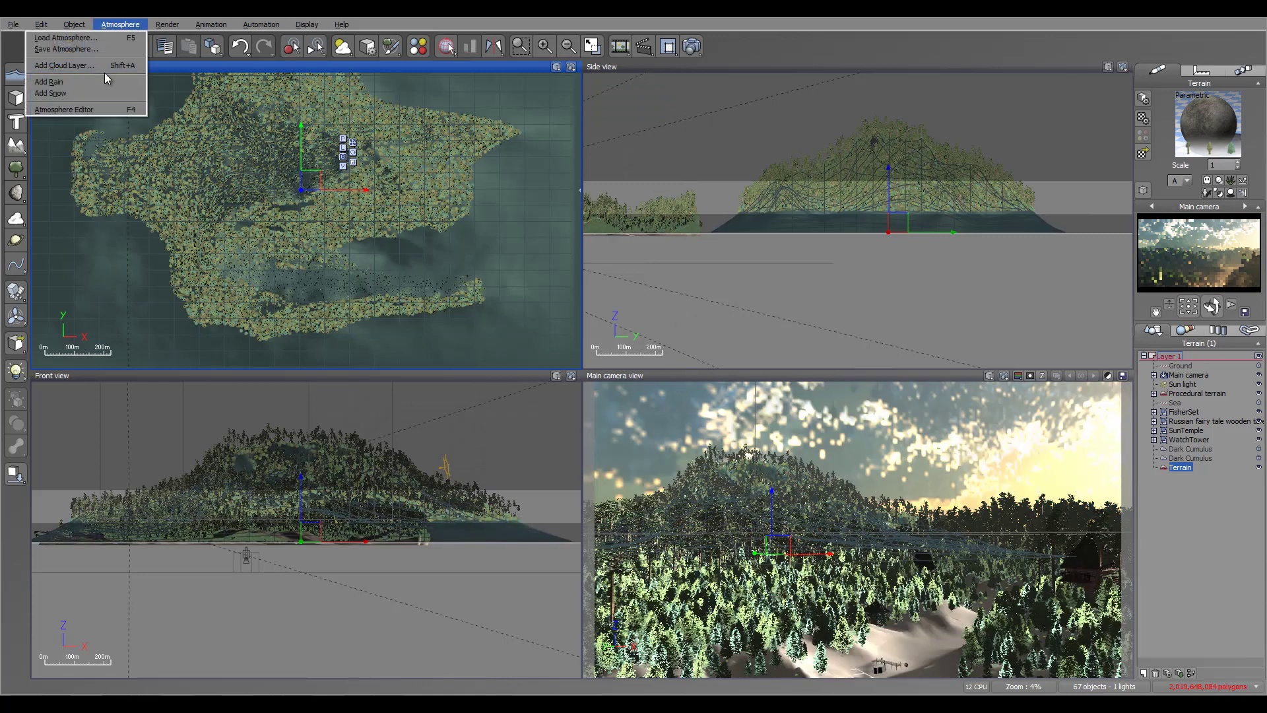
click(97, 111)
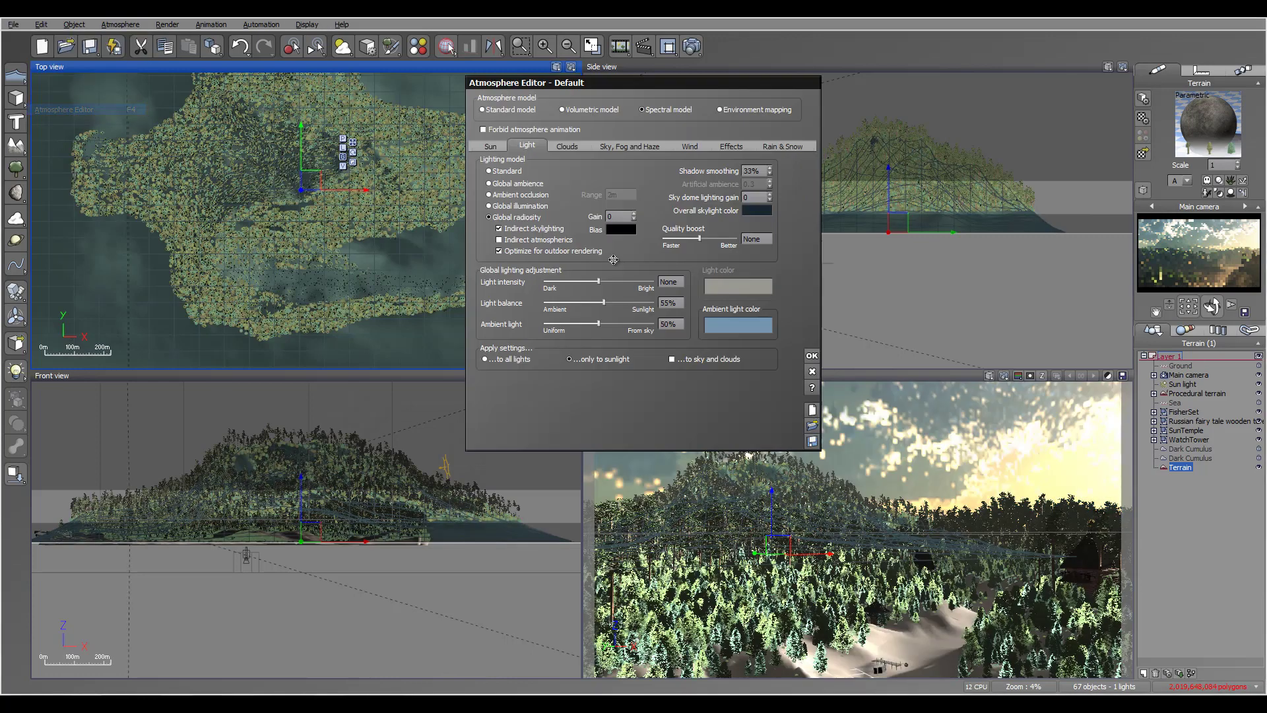
click(624, 142)
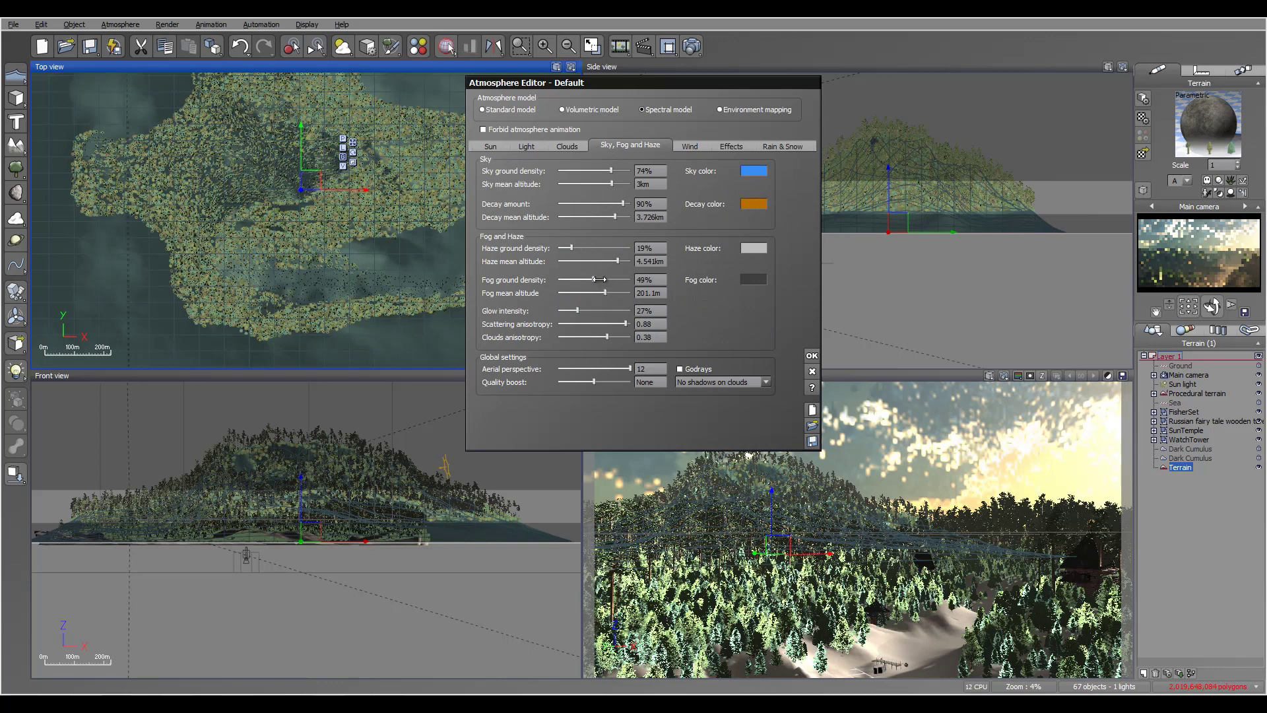
double_click(654, 368)
text(11)
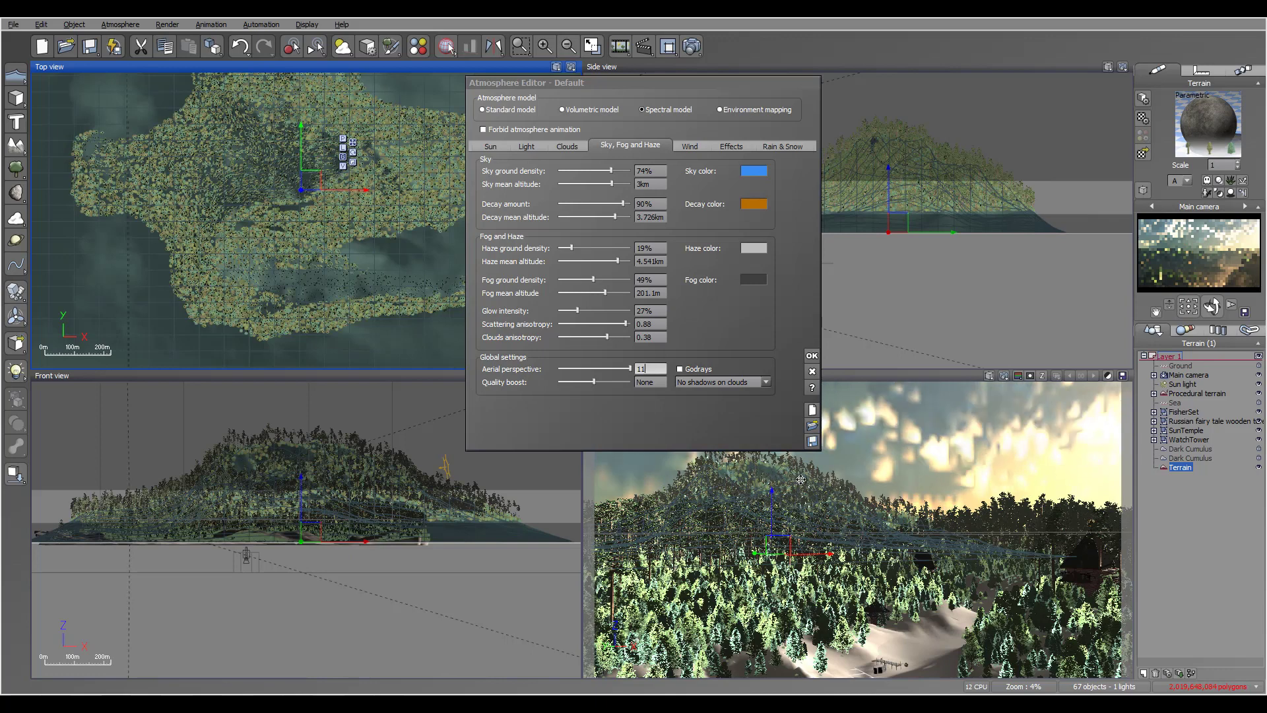
click(711, 399)
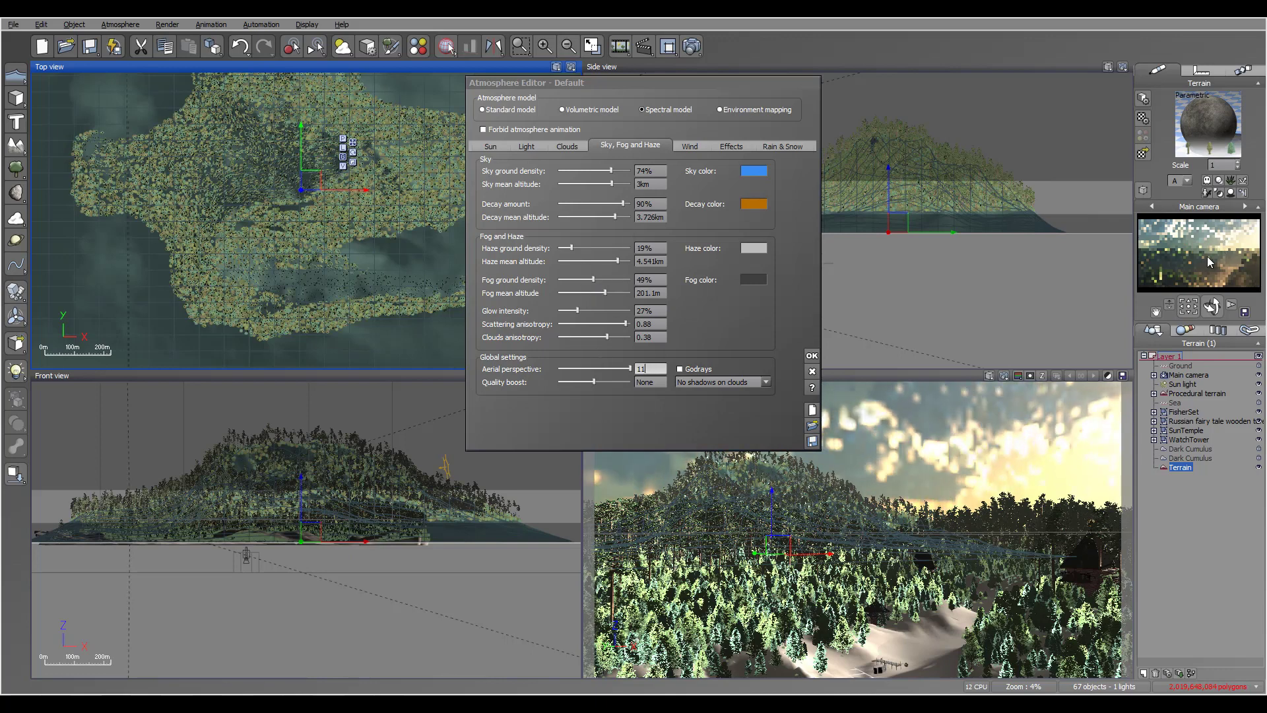
Set the haze ground density to 20% and the fog ground density to 50%, and accept the atmosphere changes
click(613, 276)
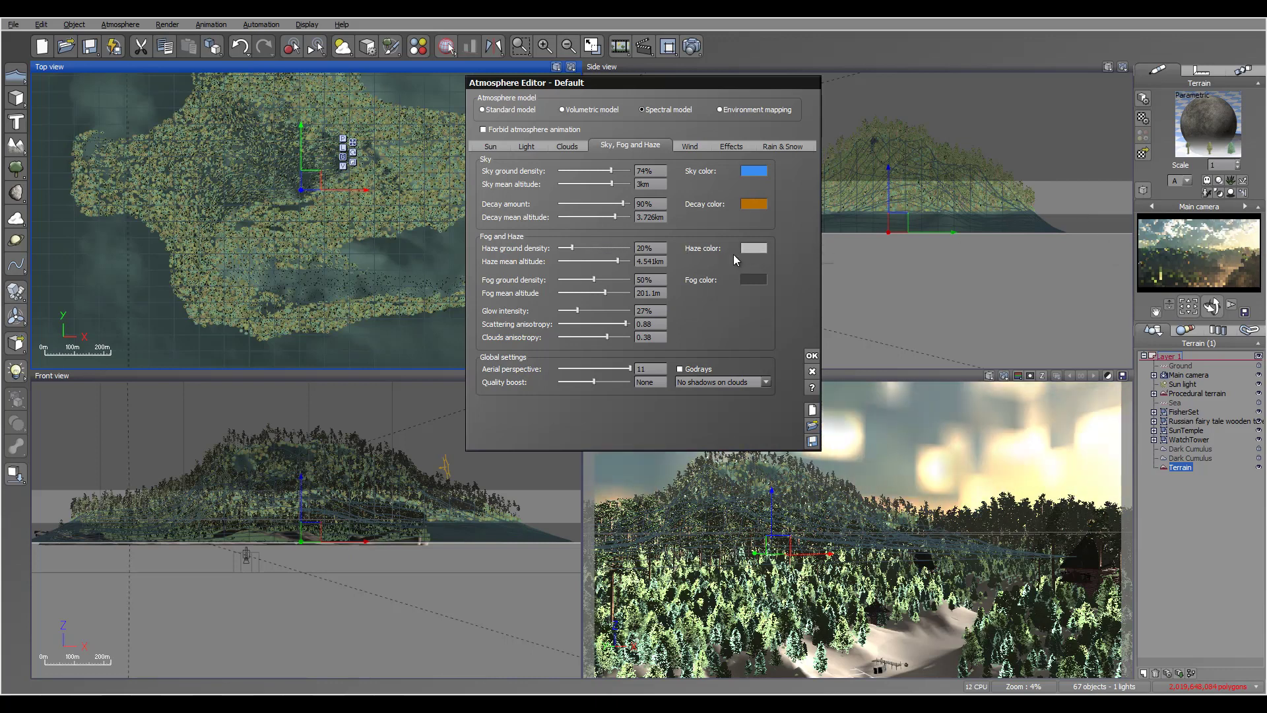
right_click(1163, 234)
click(756, 378)
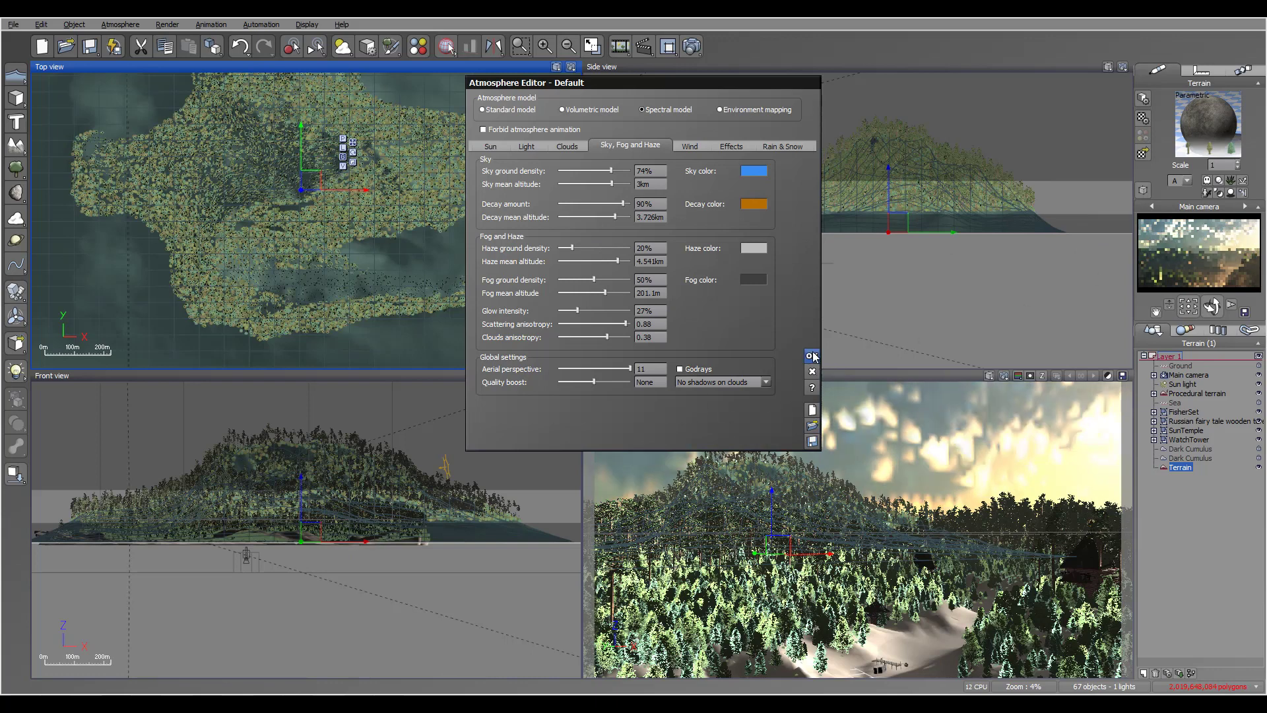
click(812, 356)
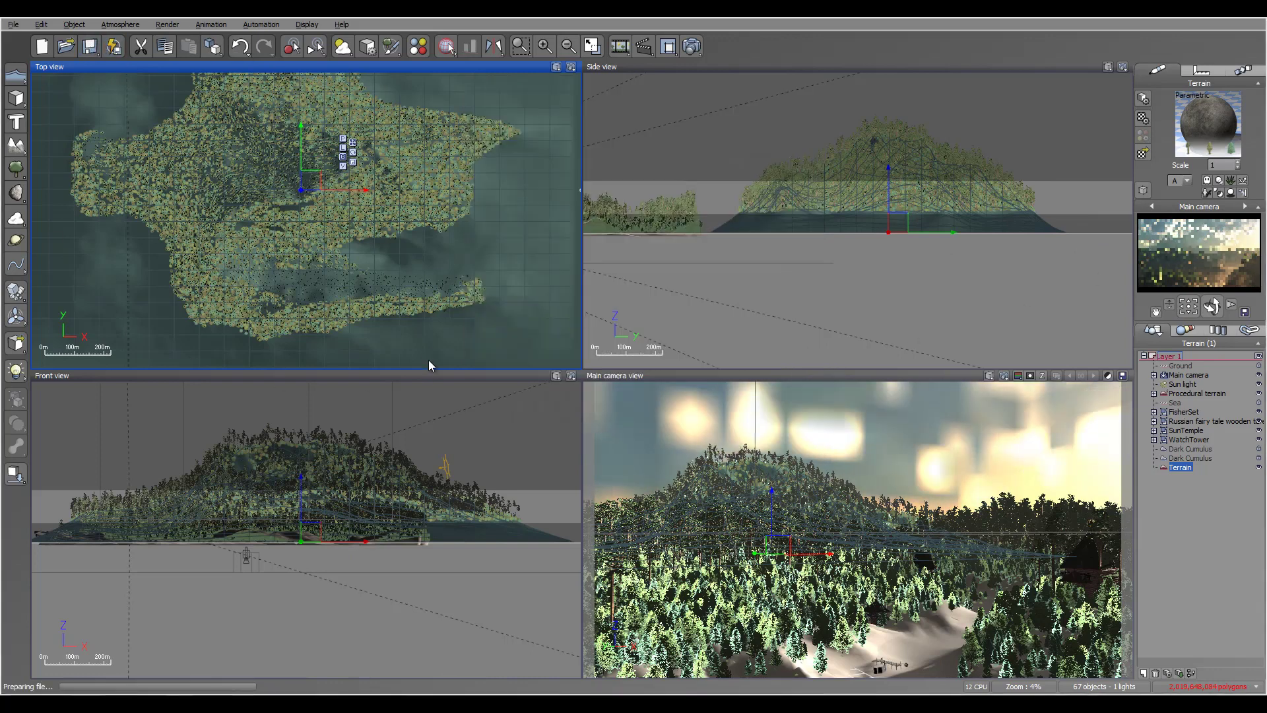
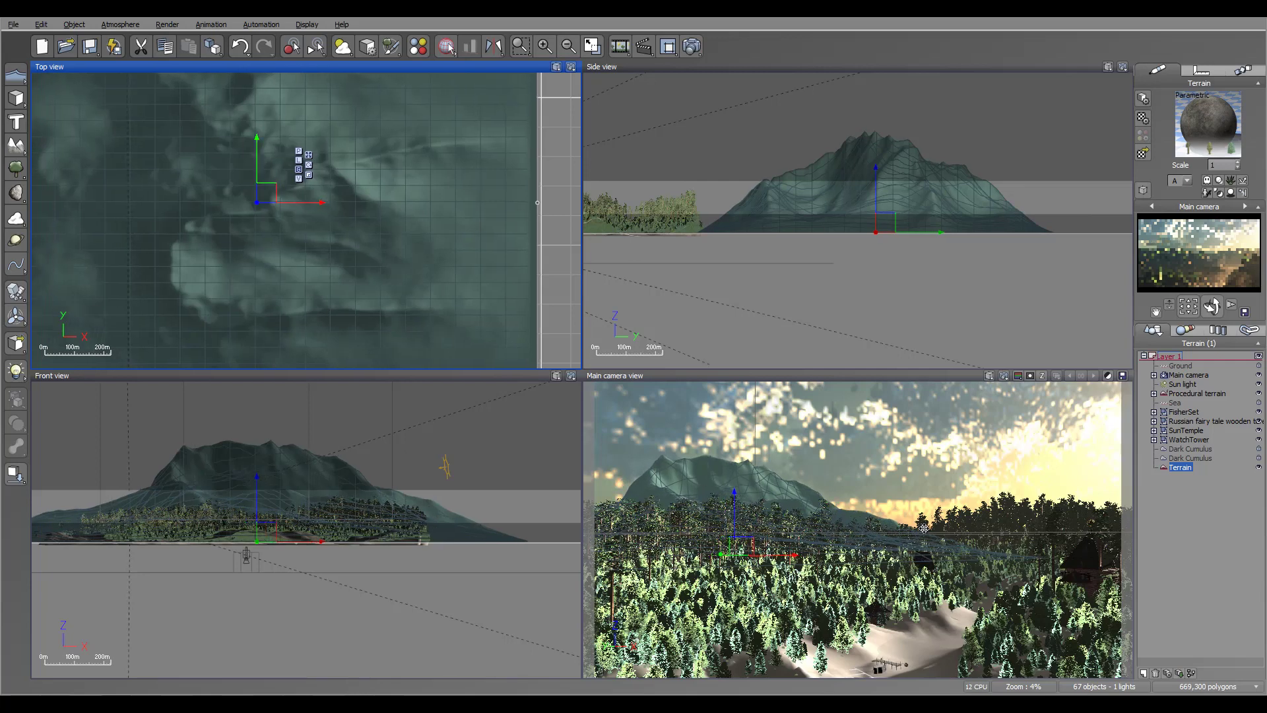
Move the mountain slightly farther back behind the forest and scale it up a little
scroll(385, 255, down, 1)
right_drag(385, 255, 387, 175)
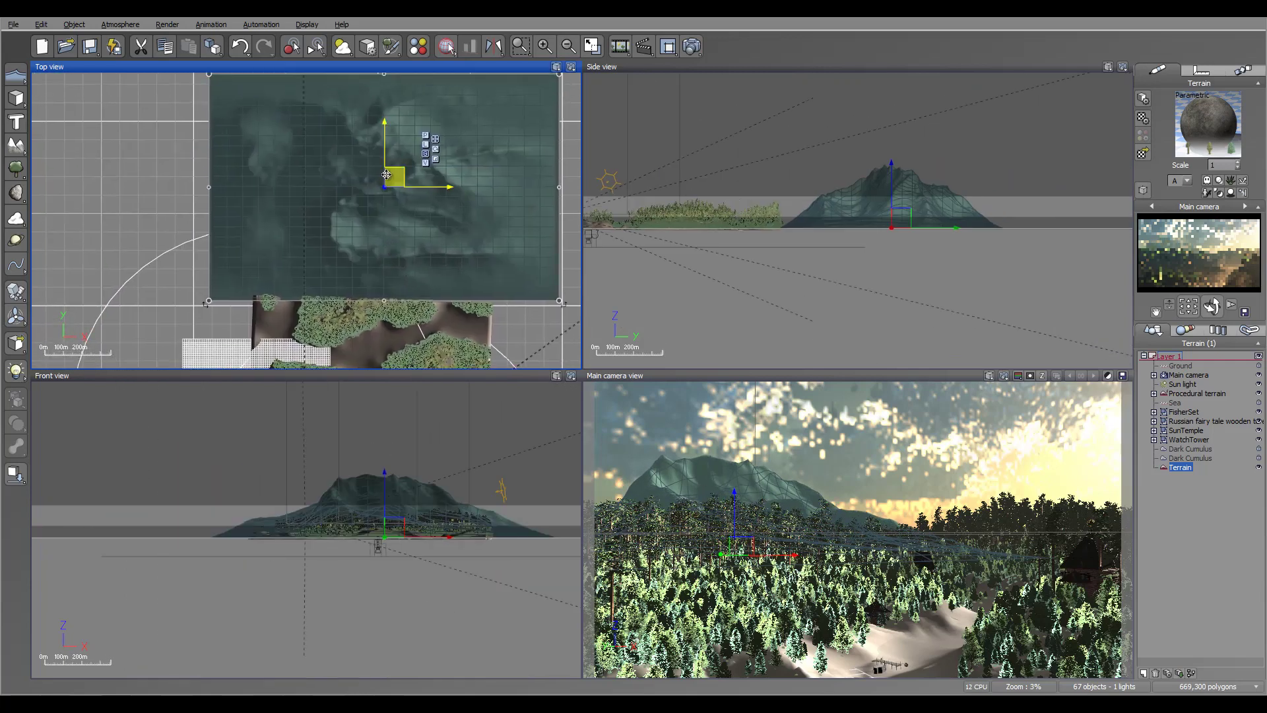
drag(386, 166, 384, 157)
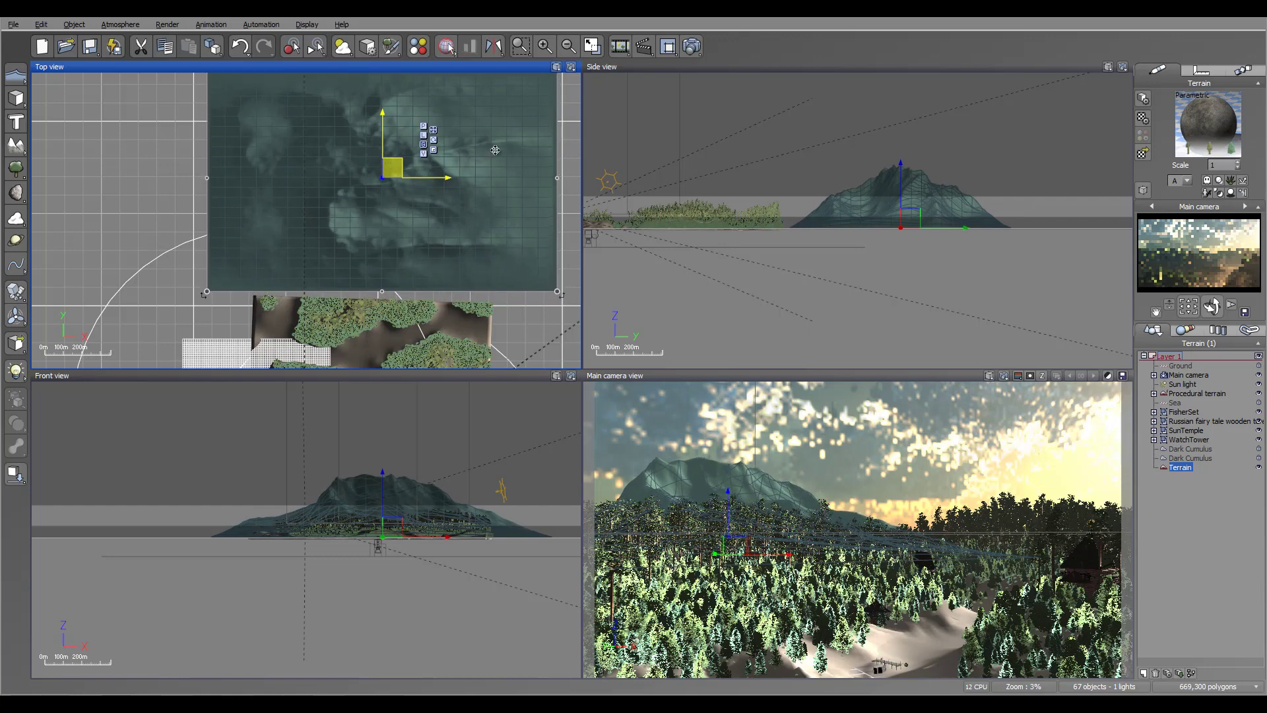
click(889, 195)
drag(1016, 165, 1035, 161)
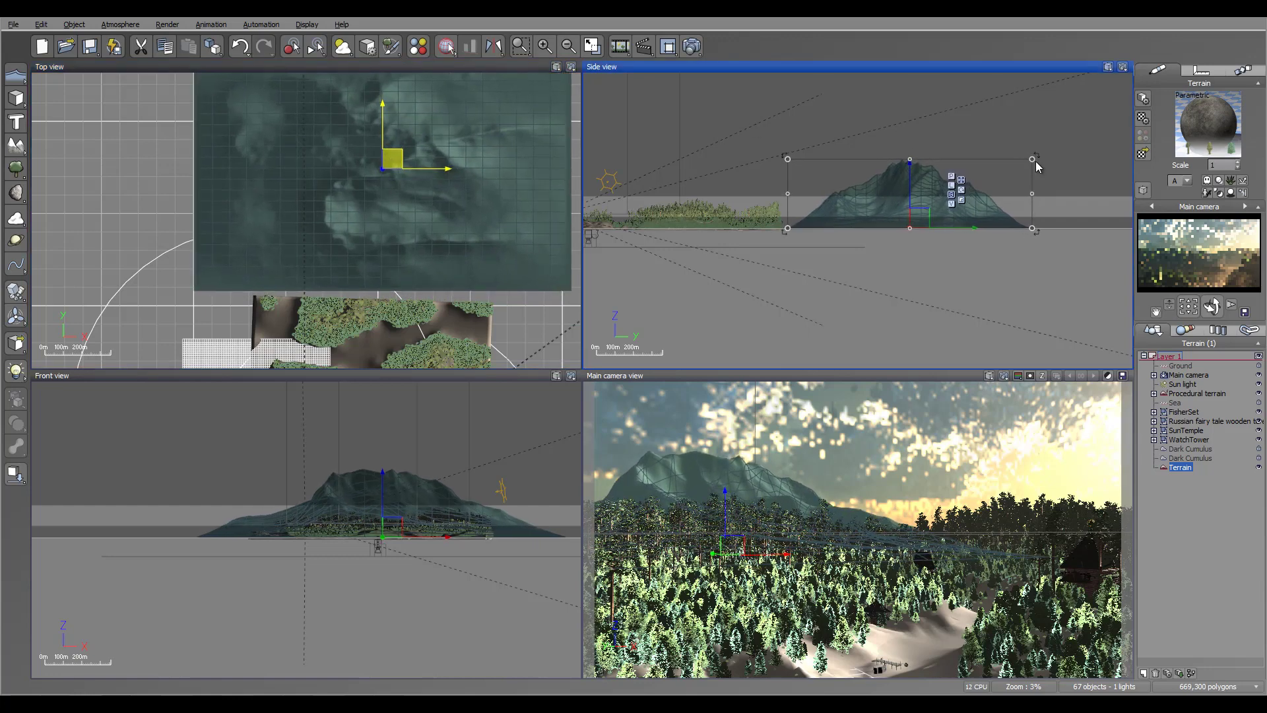
click(396, 169)
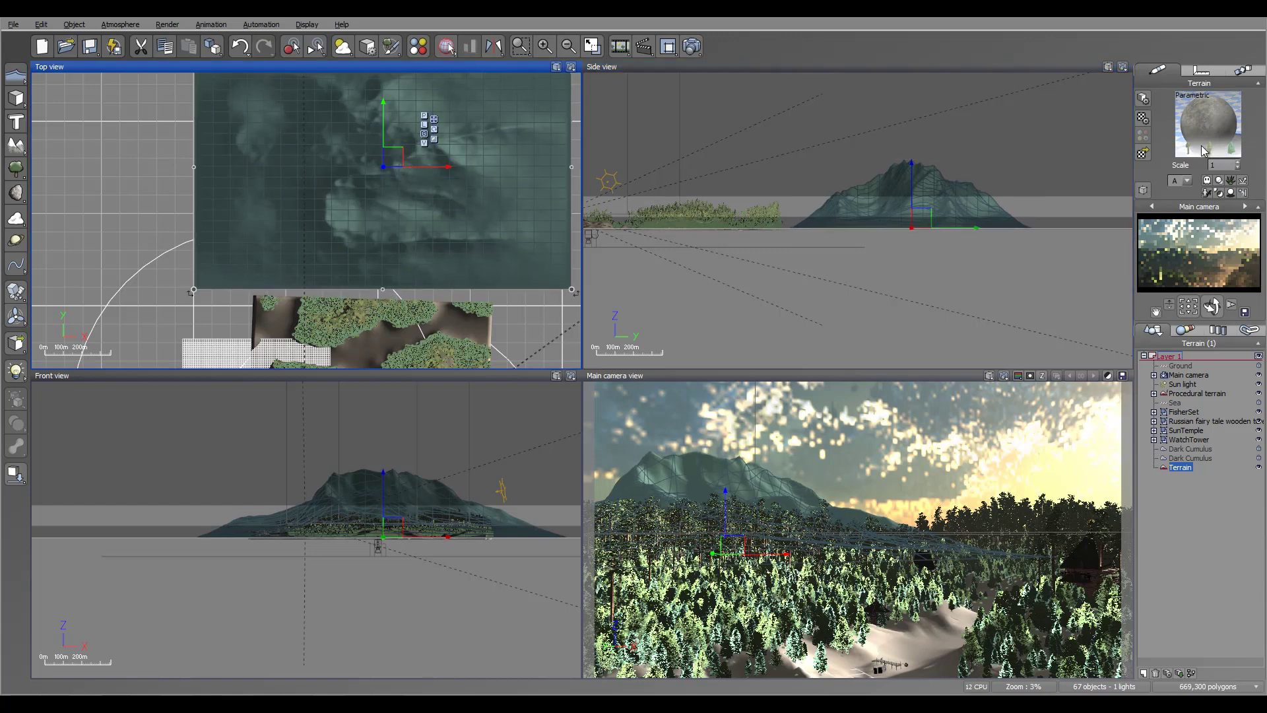
Render the scene with the enlarged mountain and adjusted atmosphere, then close the partial render
click(692, 46)
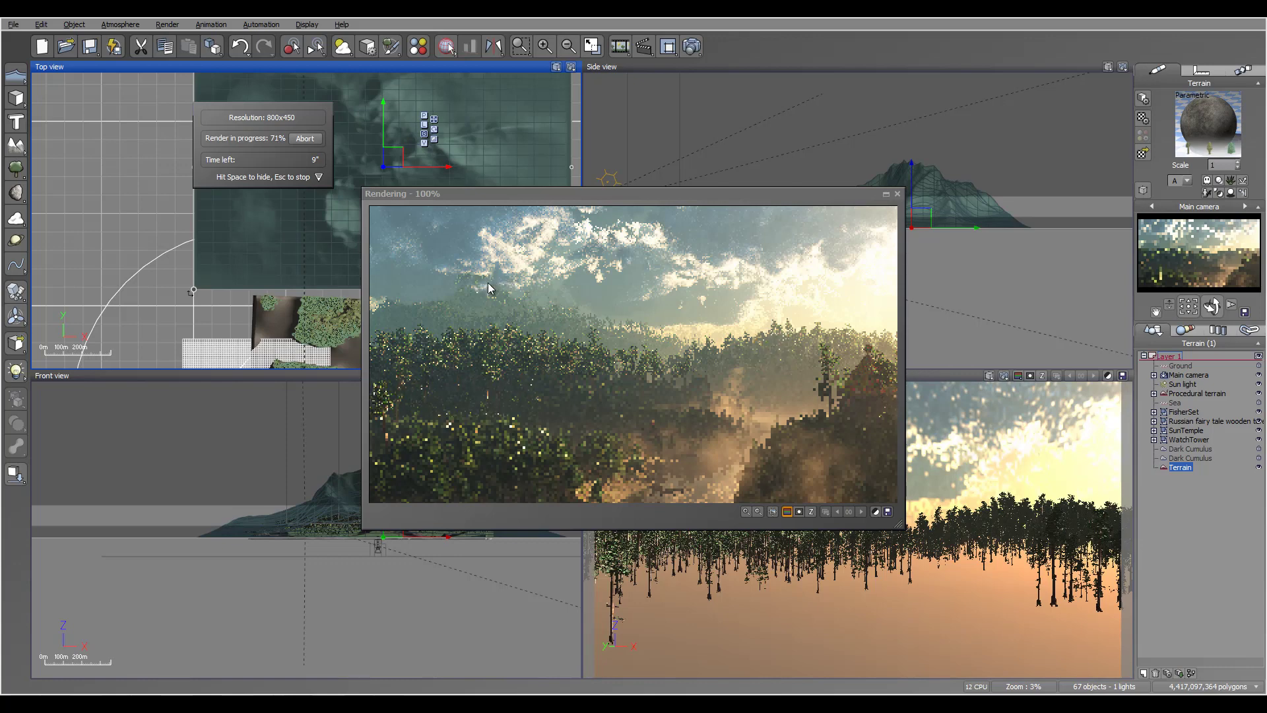
click(742, 276)
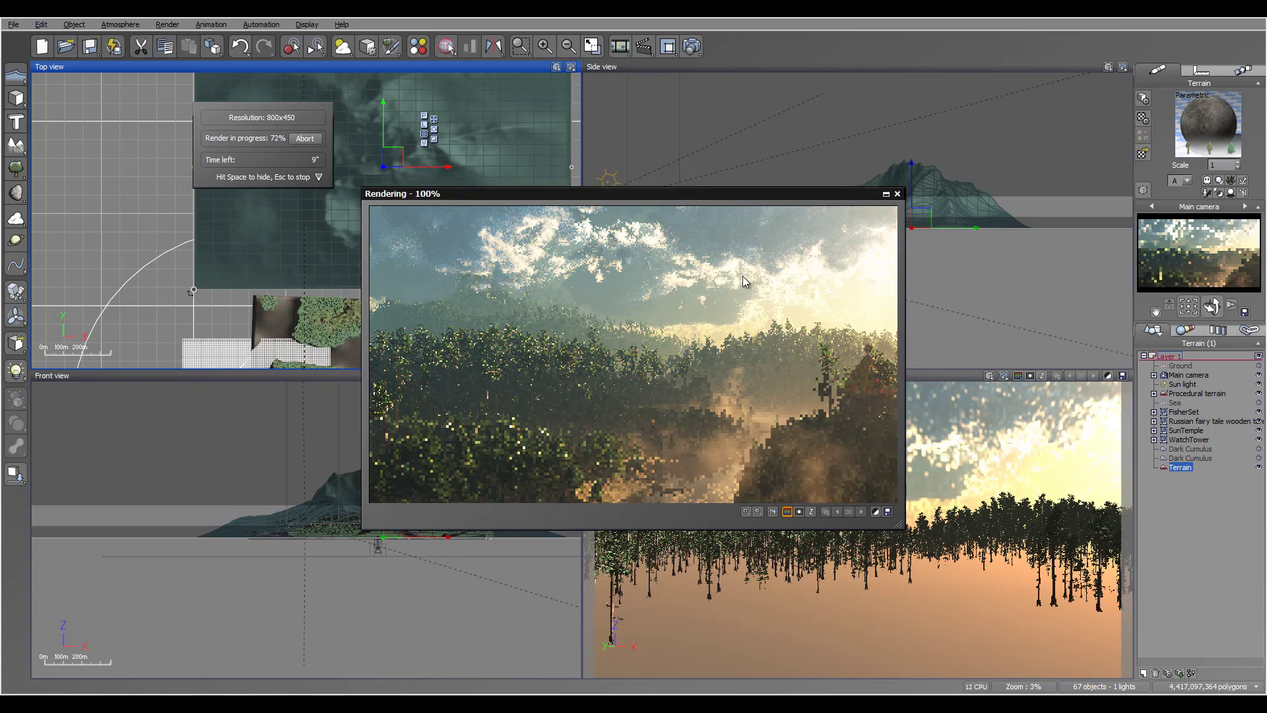
click(897, 194)
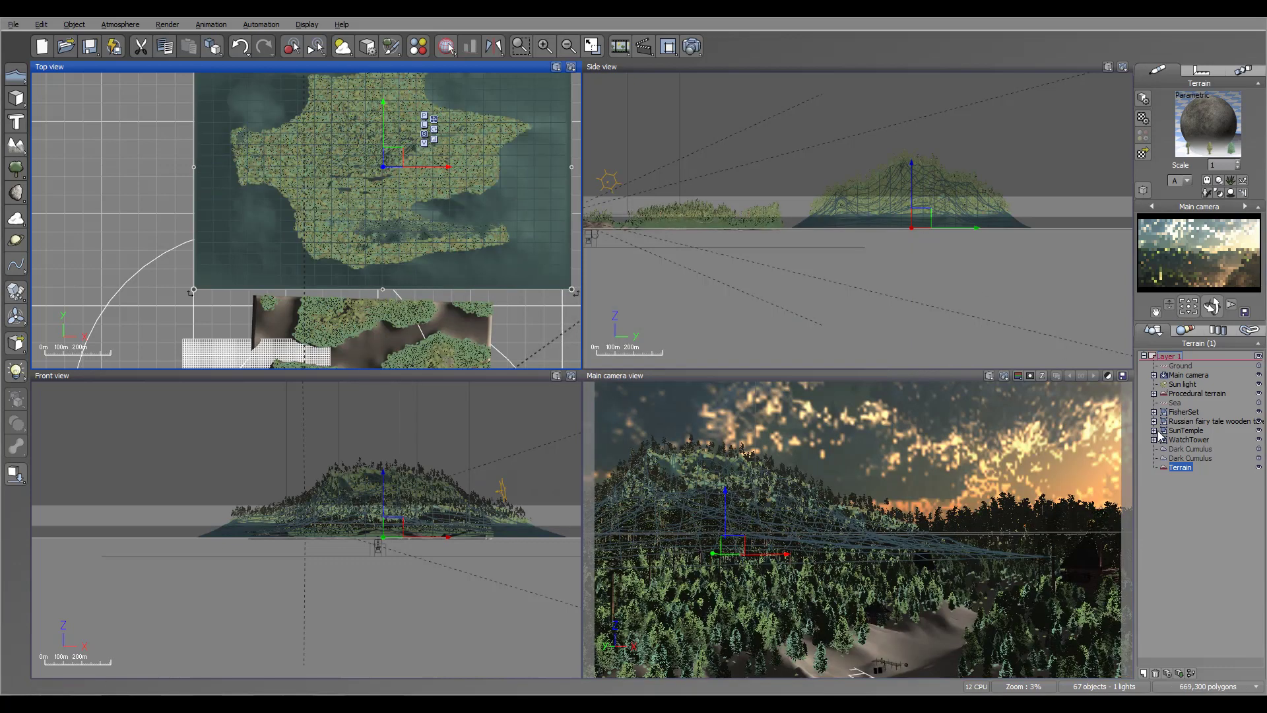
Raise the first Dark Cumulus cloud layer slightly above the scene
click(1193, 449)
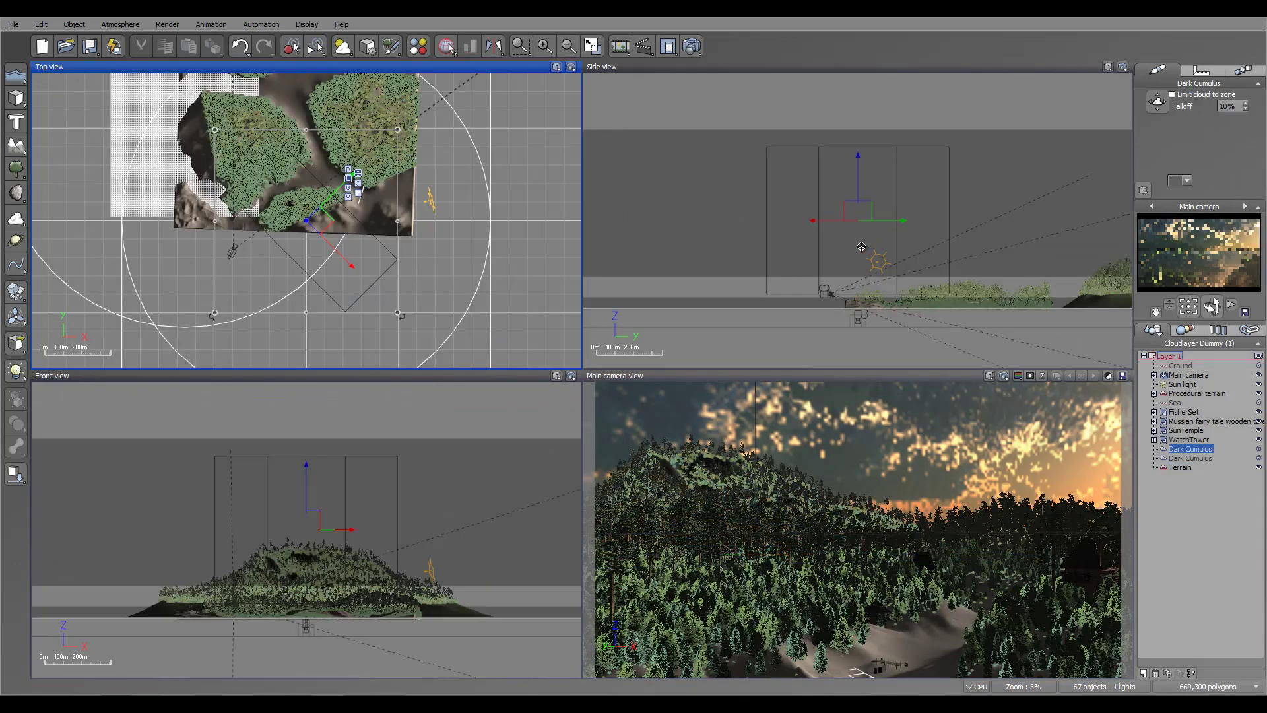
click(859, 173)
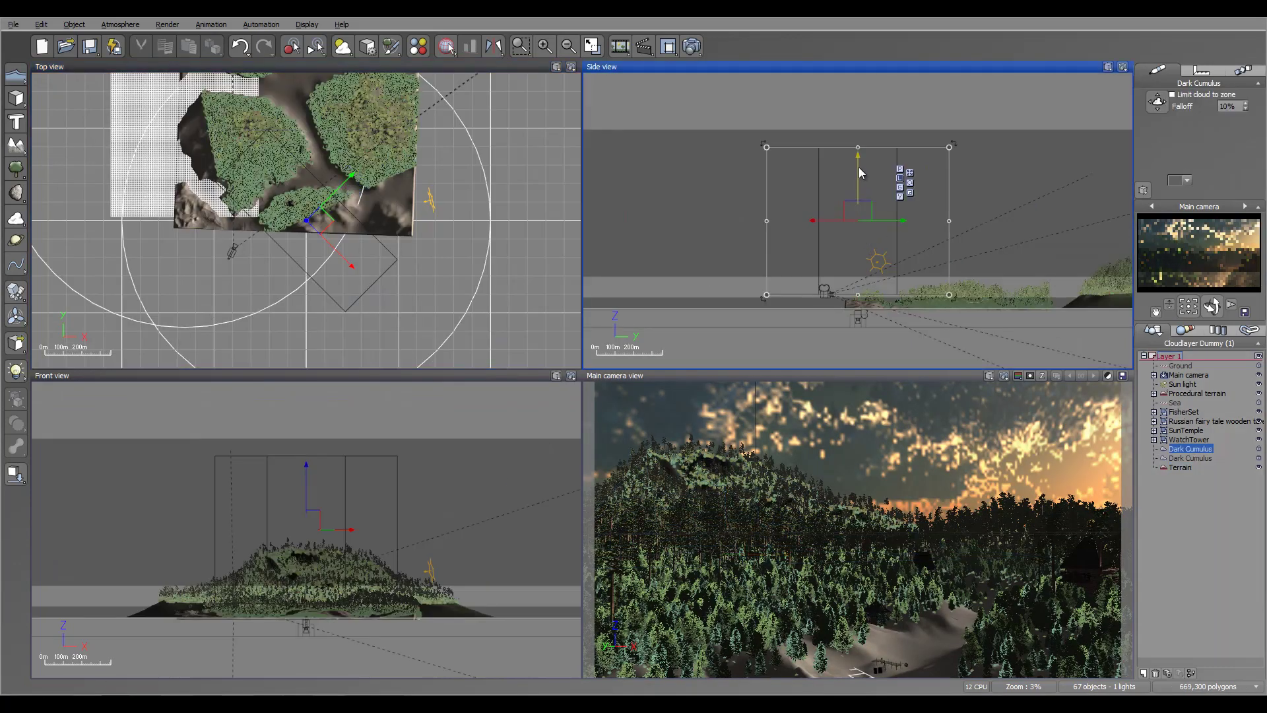
drag(860, 173, 858, 166)
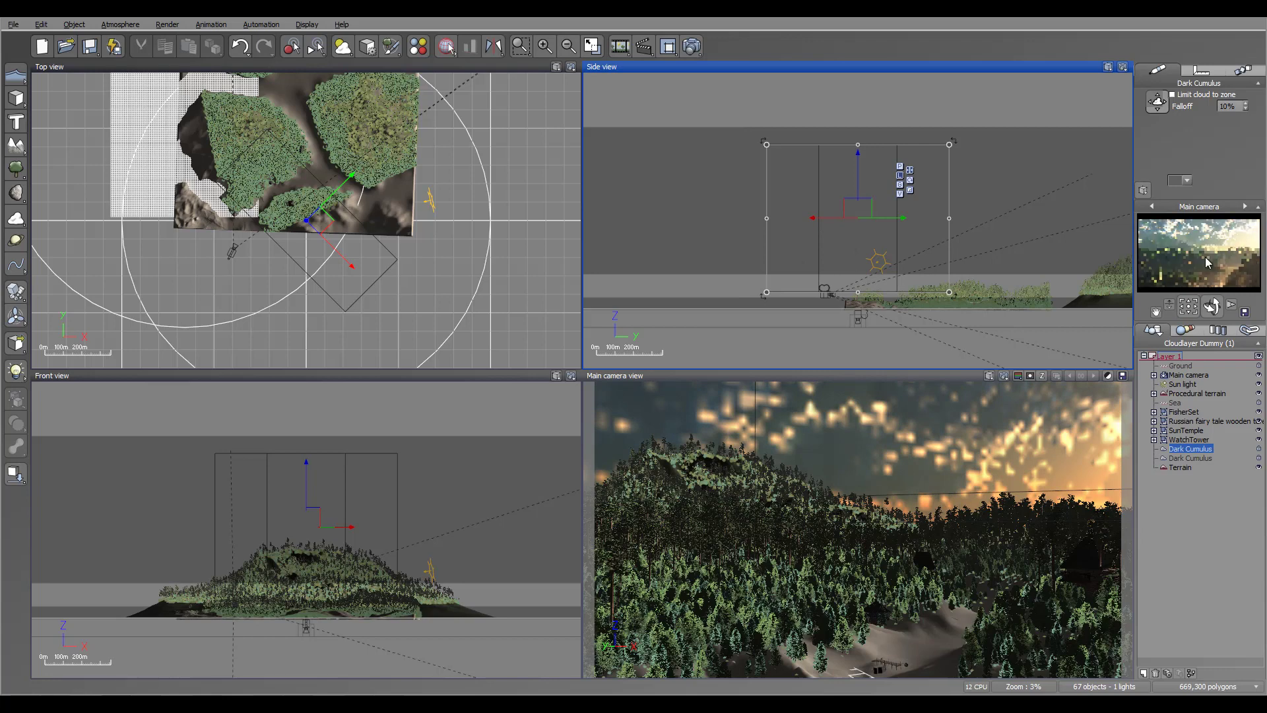
Turn off auto-exposure in the main camera's advanced options and accept the change
click(1185, 374)
click(1154, 375)
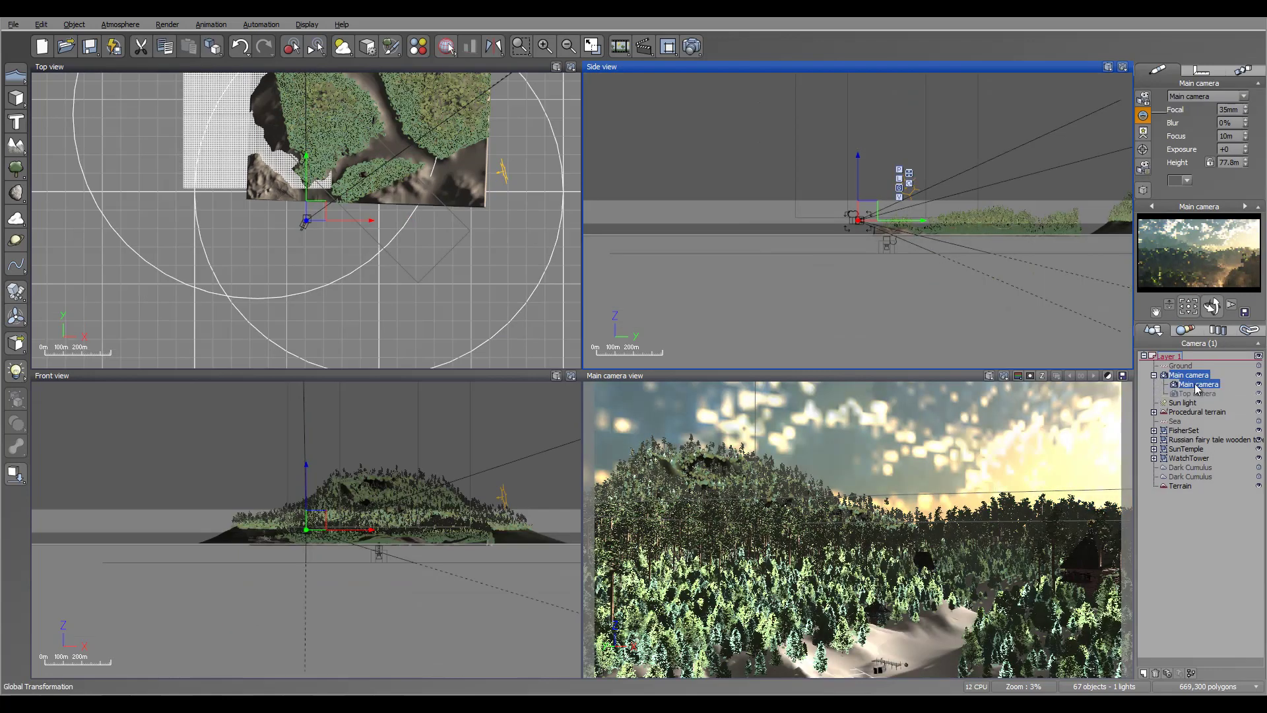
double_click(1198, 388)
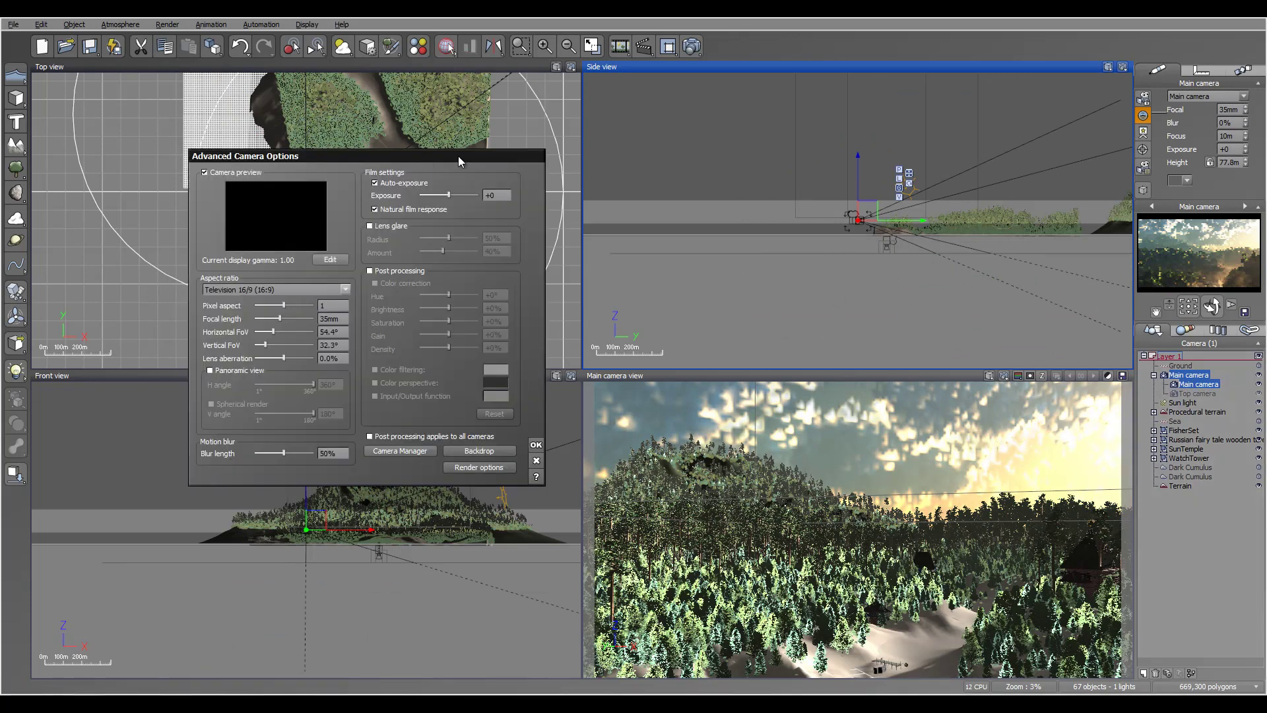
drag(458, 156, 675, 150)
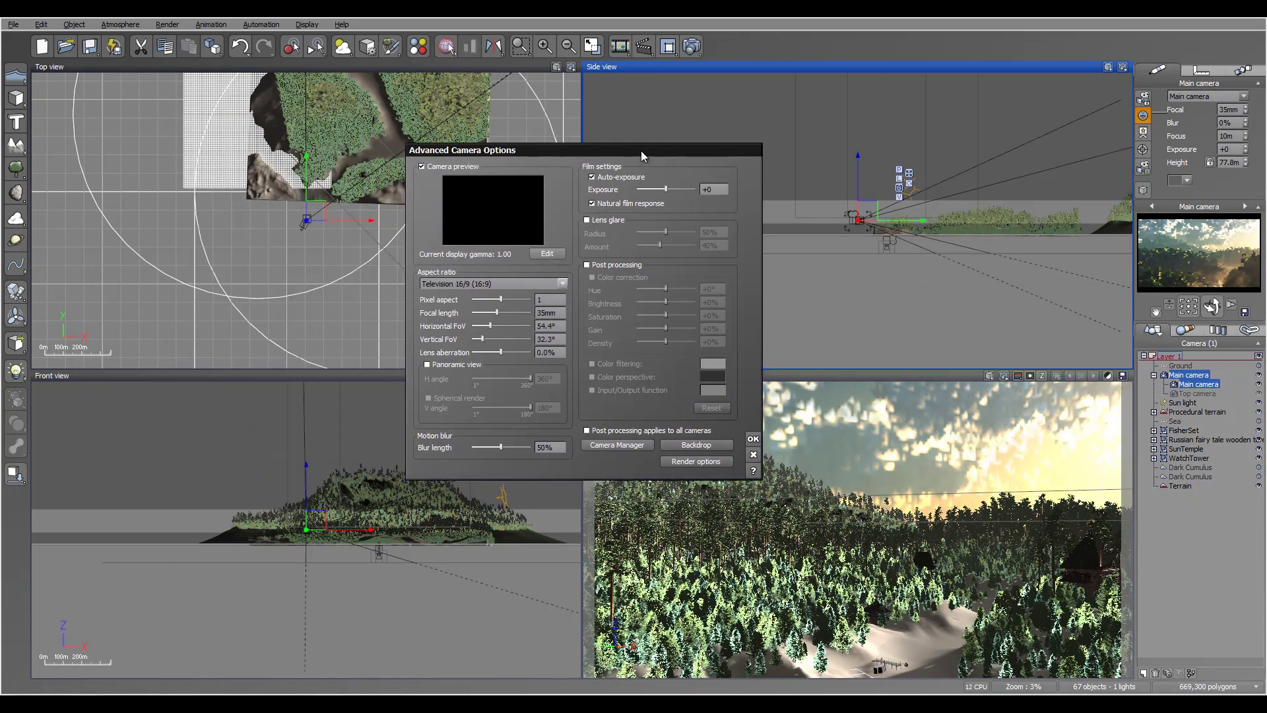
click(617, 179)
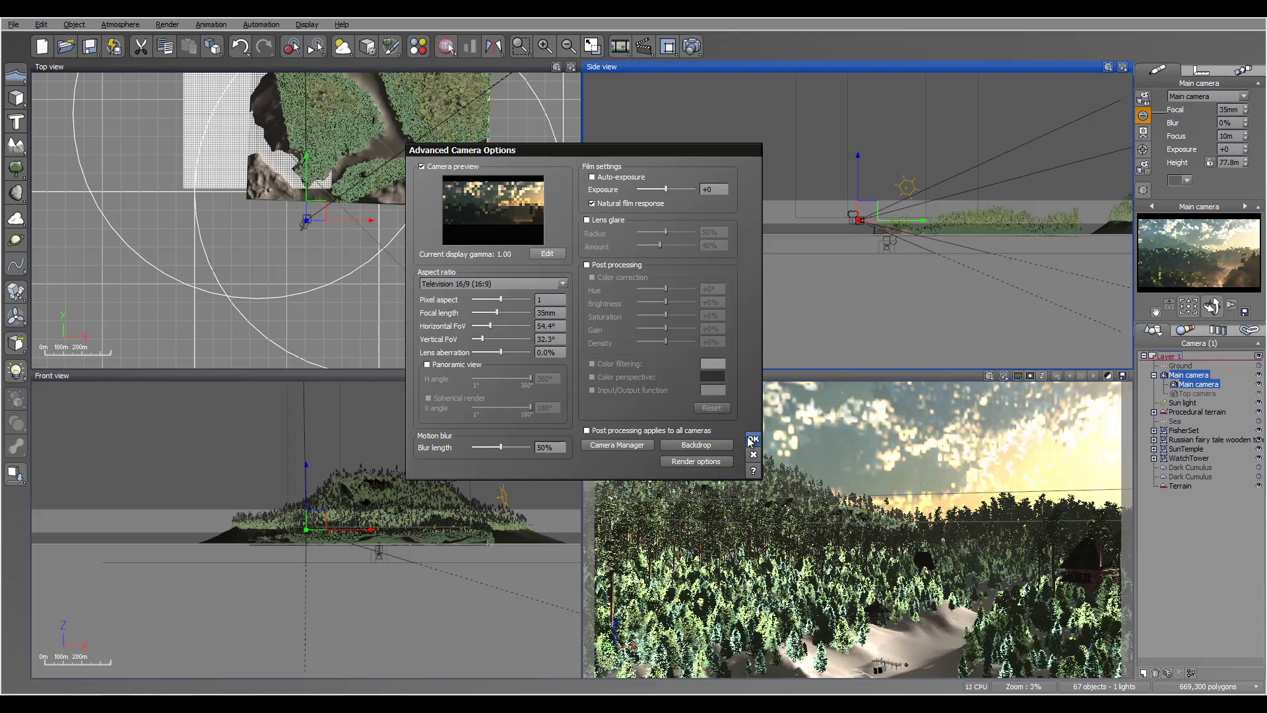
click(753, 440)
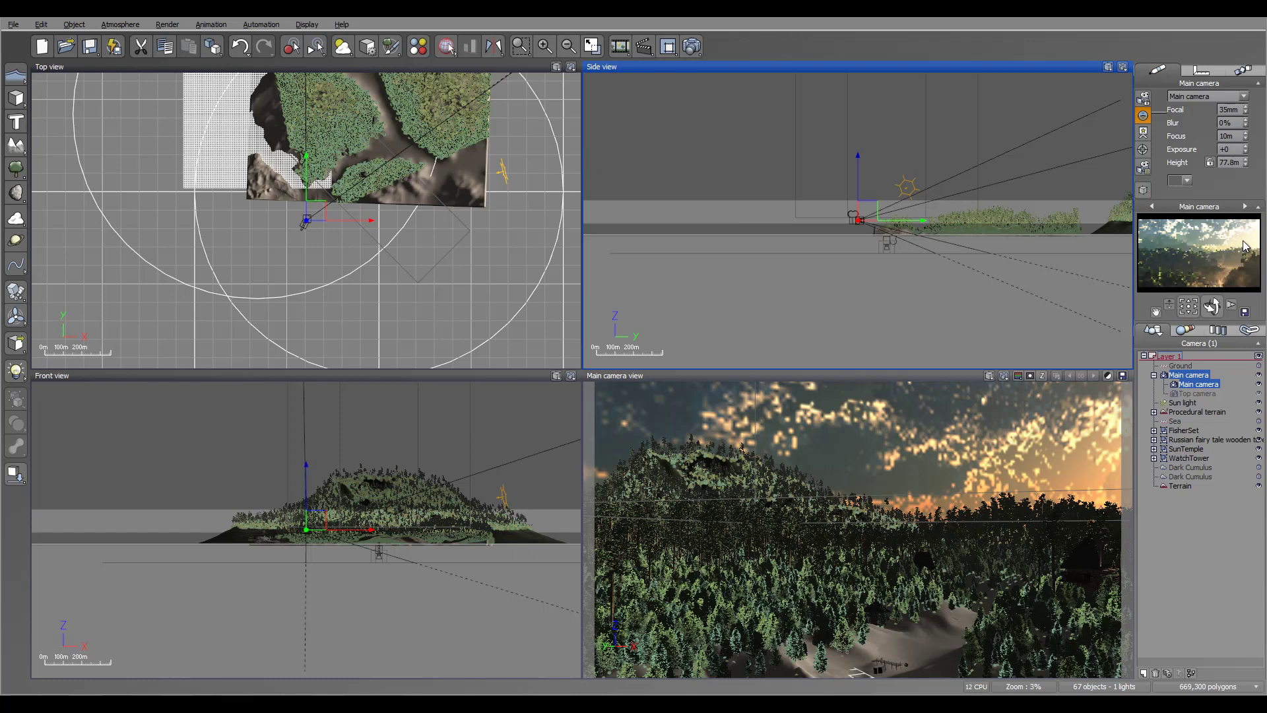
Render the scene to check the exposure without auto-exposure, then close the render
click(692, 47)
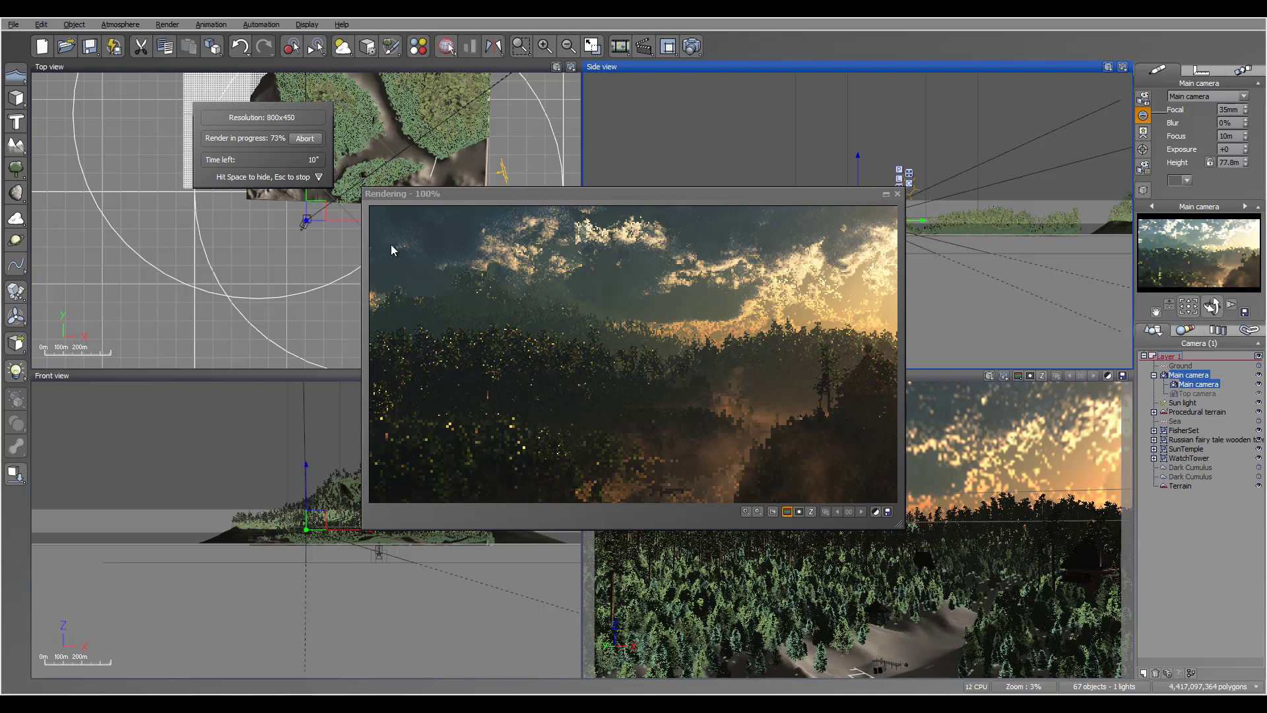
click(708, 301)
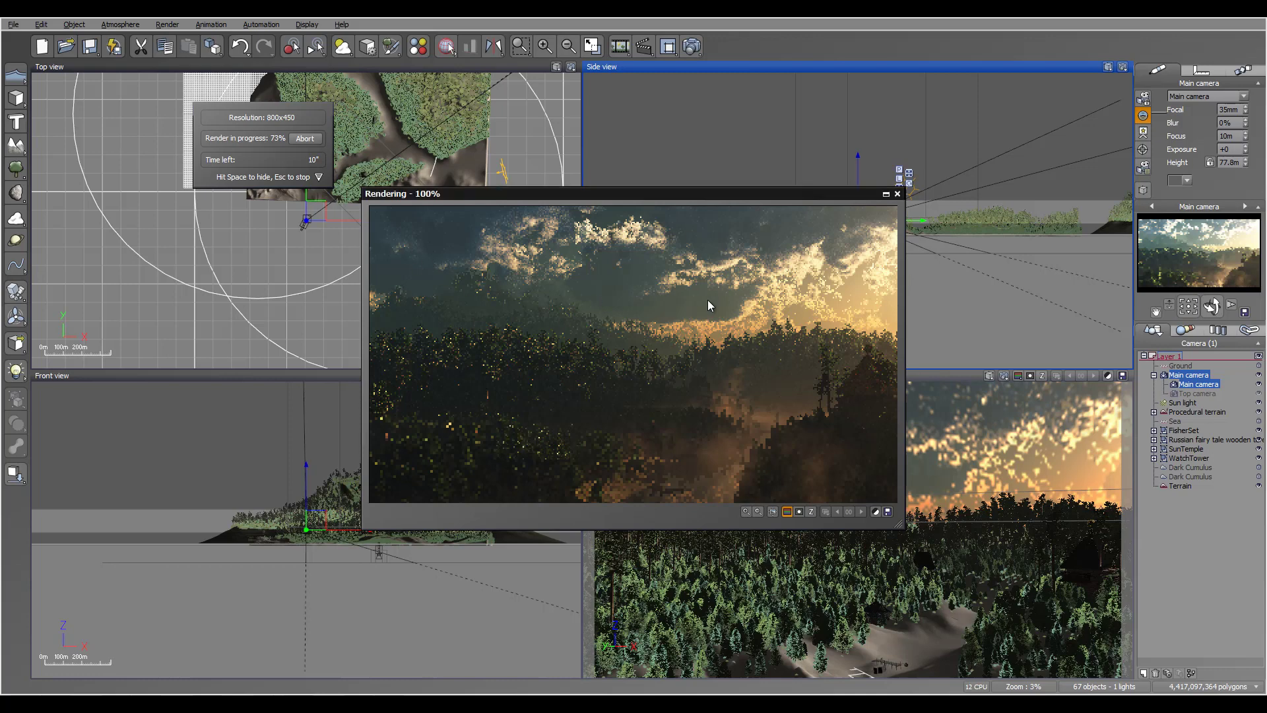
click(897, 194)
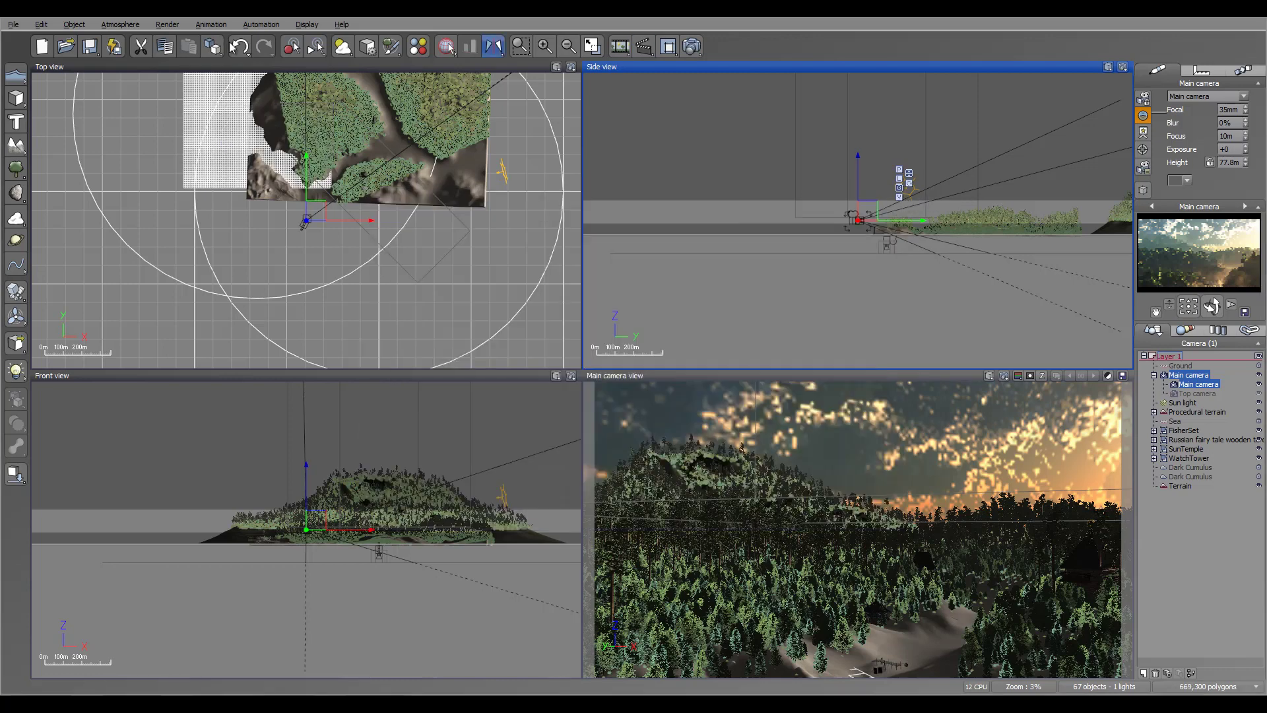
Set the atmosphere's glow intensity to 33% and scattering anisotropy to 0.84
click(117, 25)
click(97, 110)
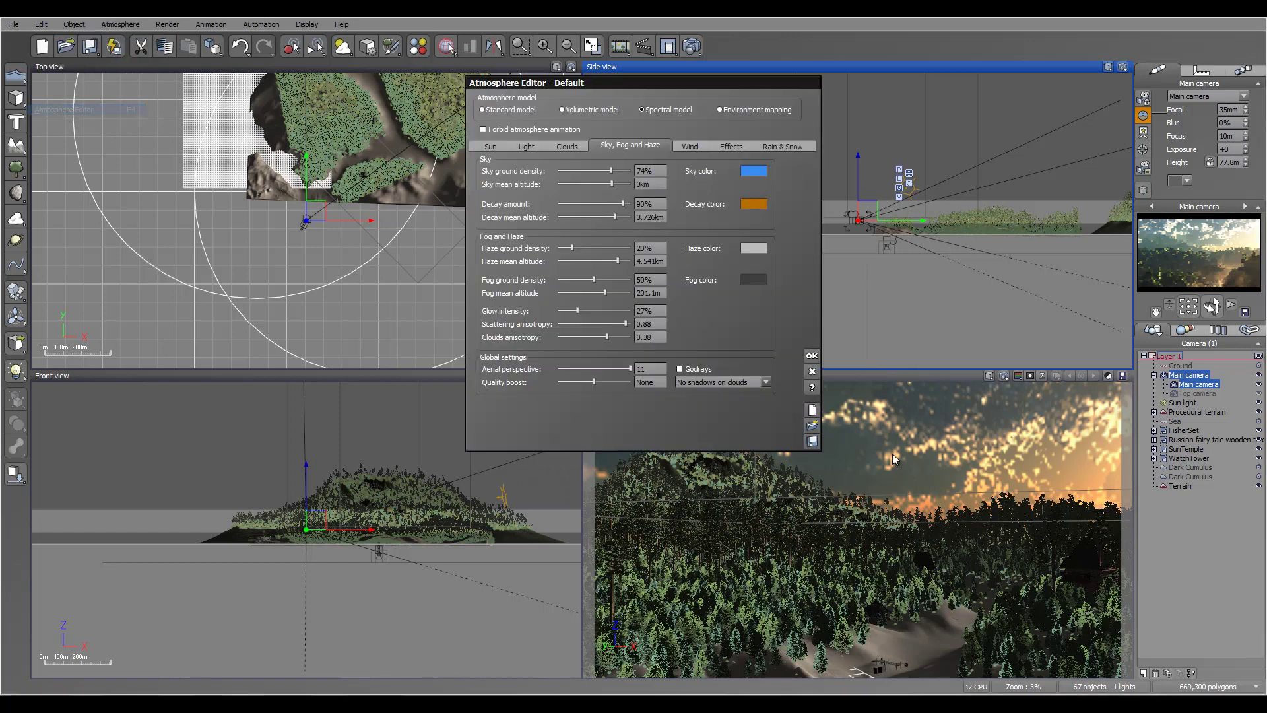
drag(671, 82, 704, 171)
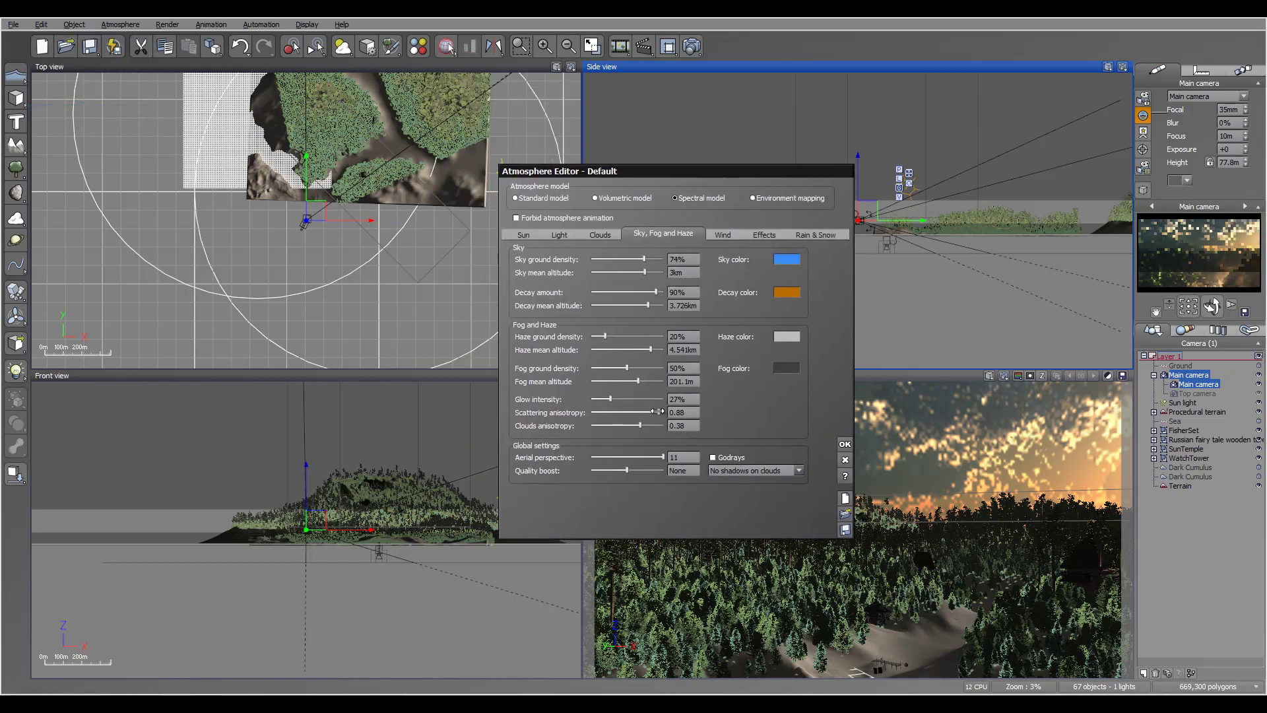
drag(657, 411, 617, 400)
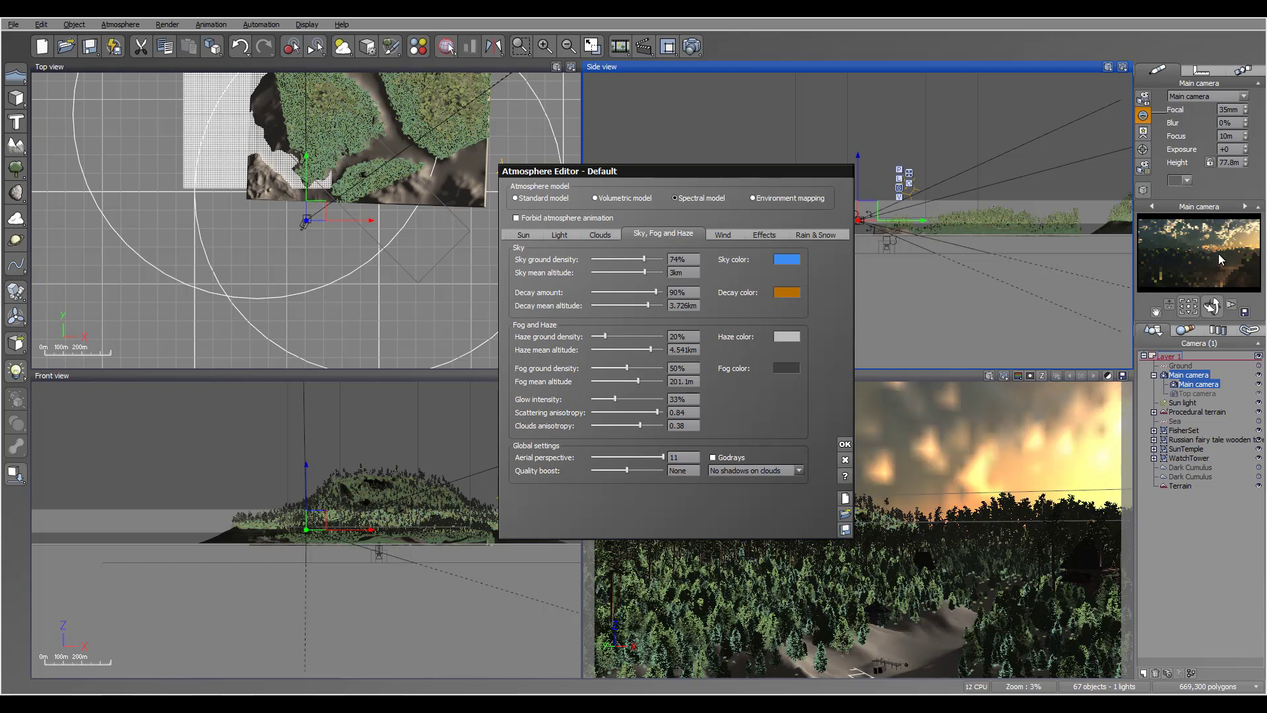
right_click(1216, 277)
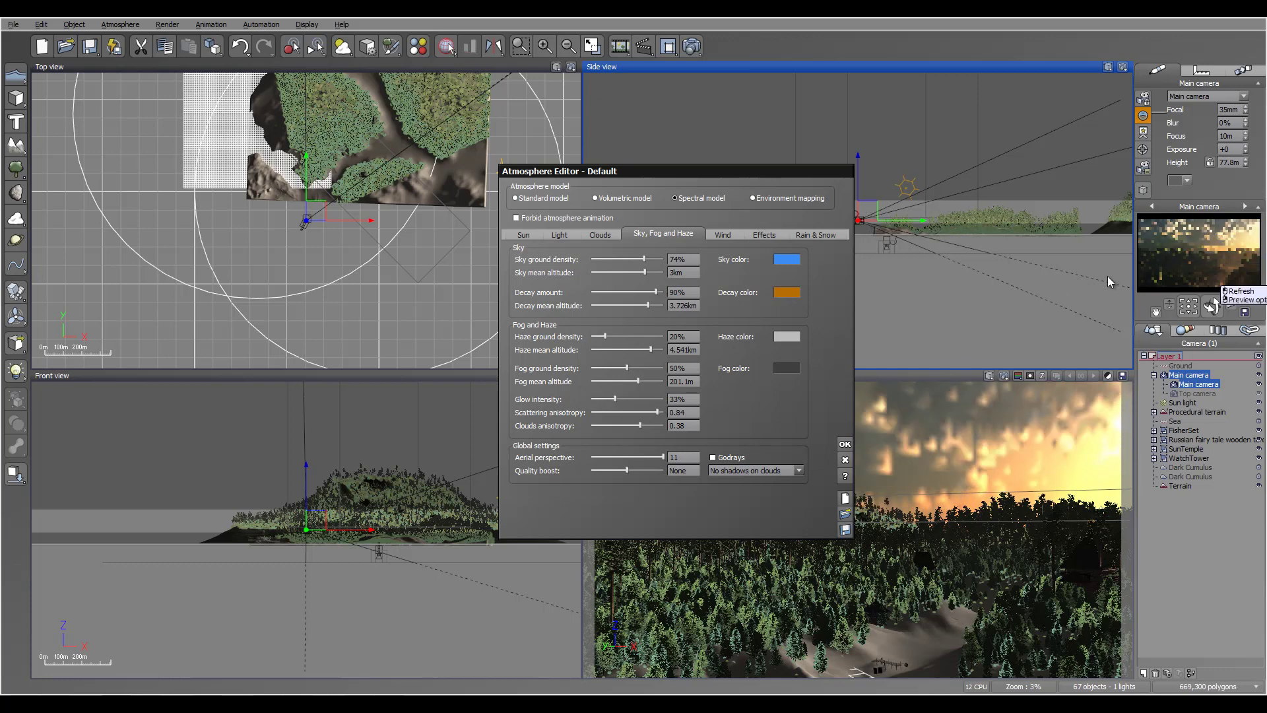
click(1002, 269)
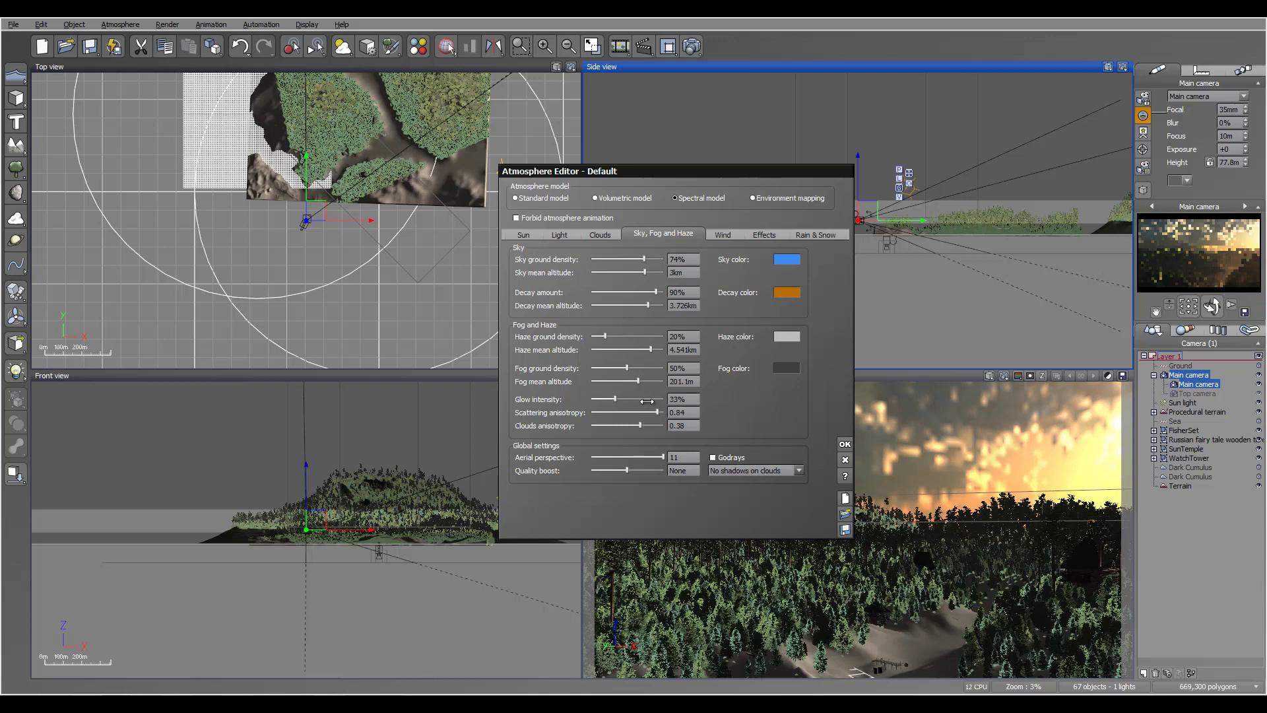
Try a glow intensity of 35% and a scattering anisotropy of 0.81 in the atmosphere
click(627, 400)
click(628, 400)
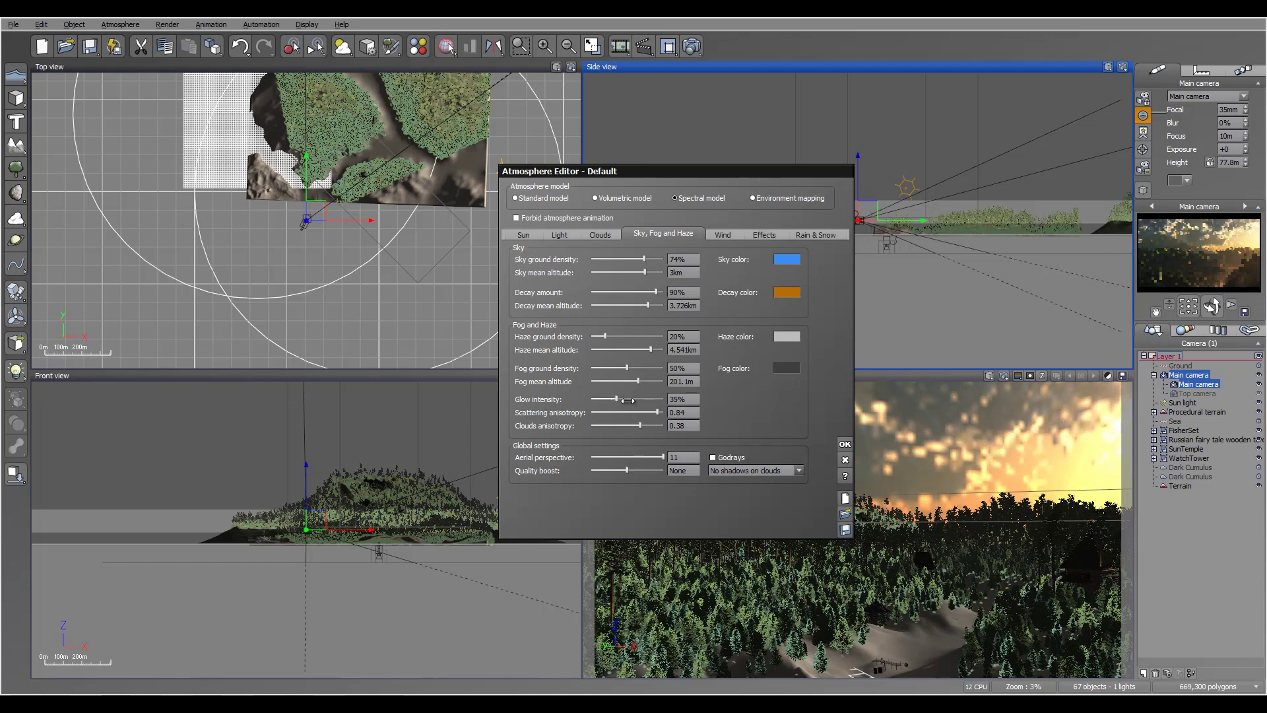
drag(660, 411, 655, 412)
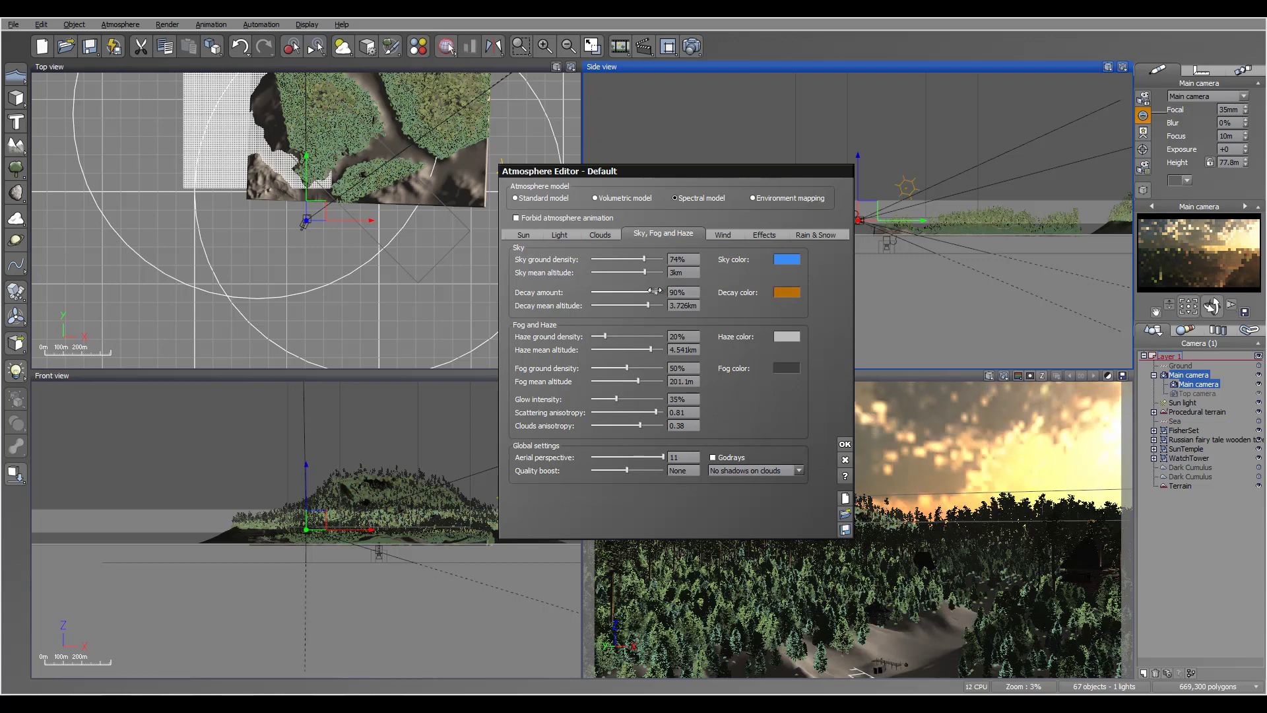
Set decay amount to 82%, decay mean altitude to 3.416km, glow intensity to 33% and scattering anisotropy to 0.84
drag(653, 291, 652, 291)
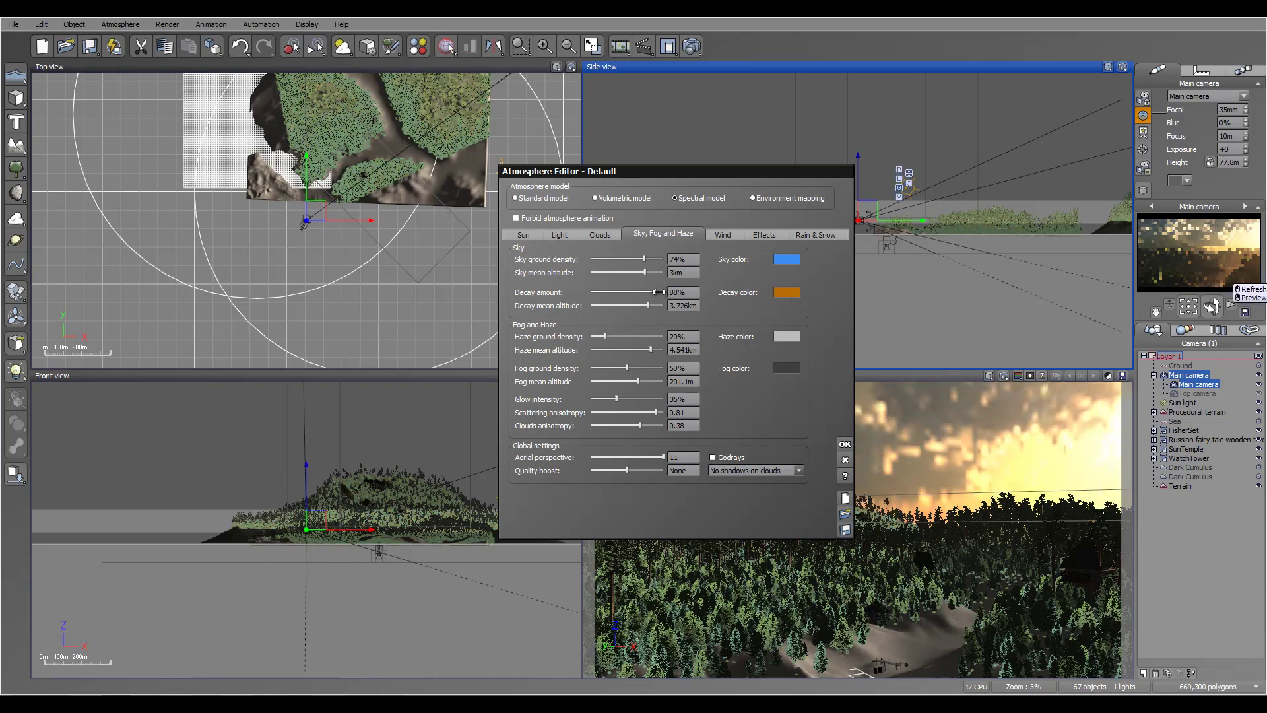
drag(655, 292, 652, 292)
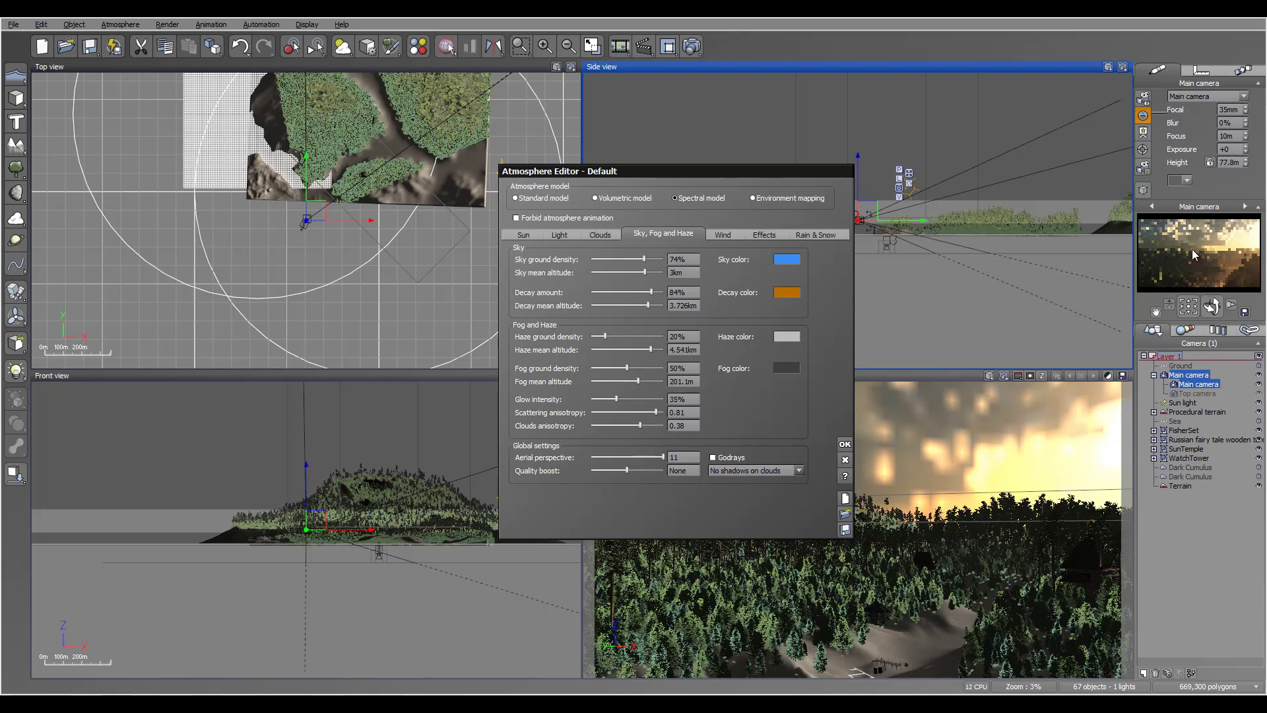
right_click(1143, 258)
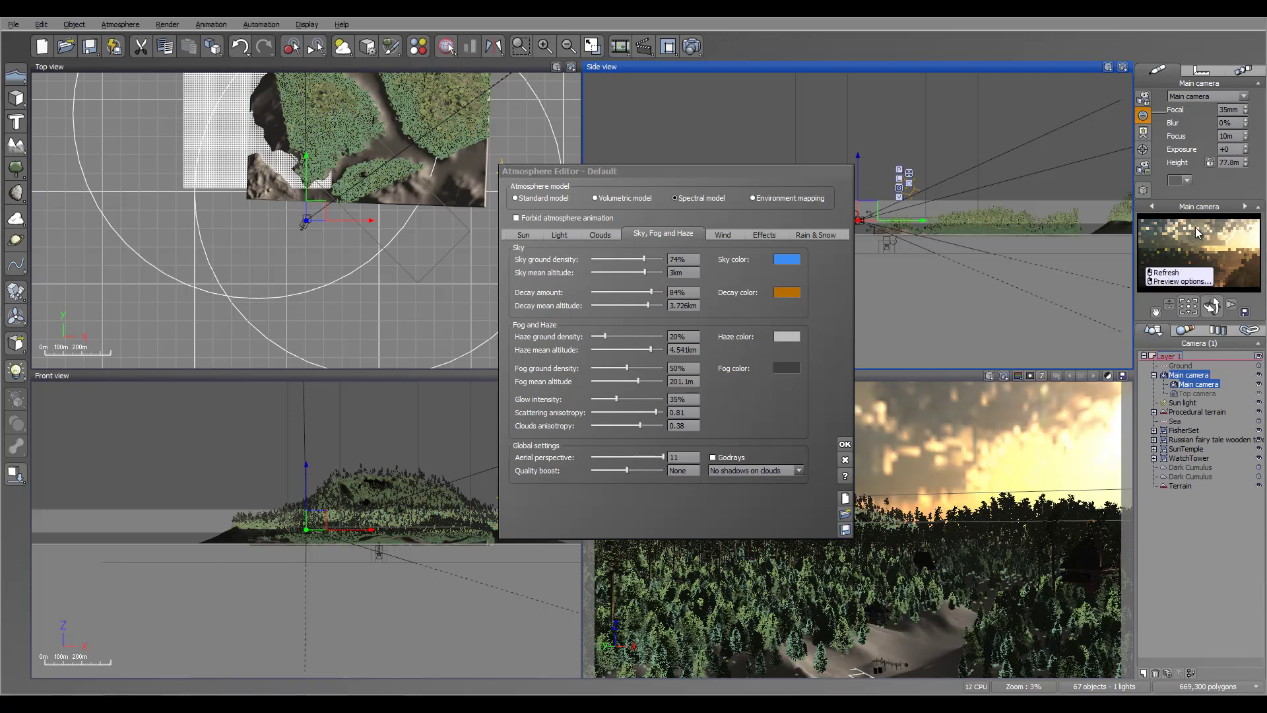
click(1169, 236)
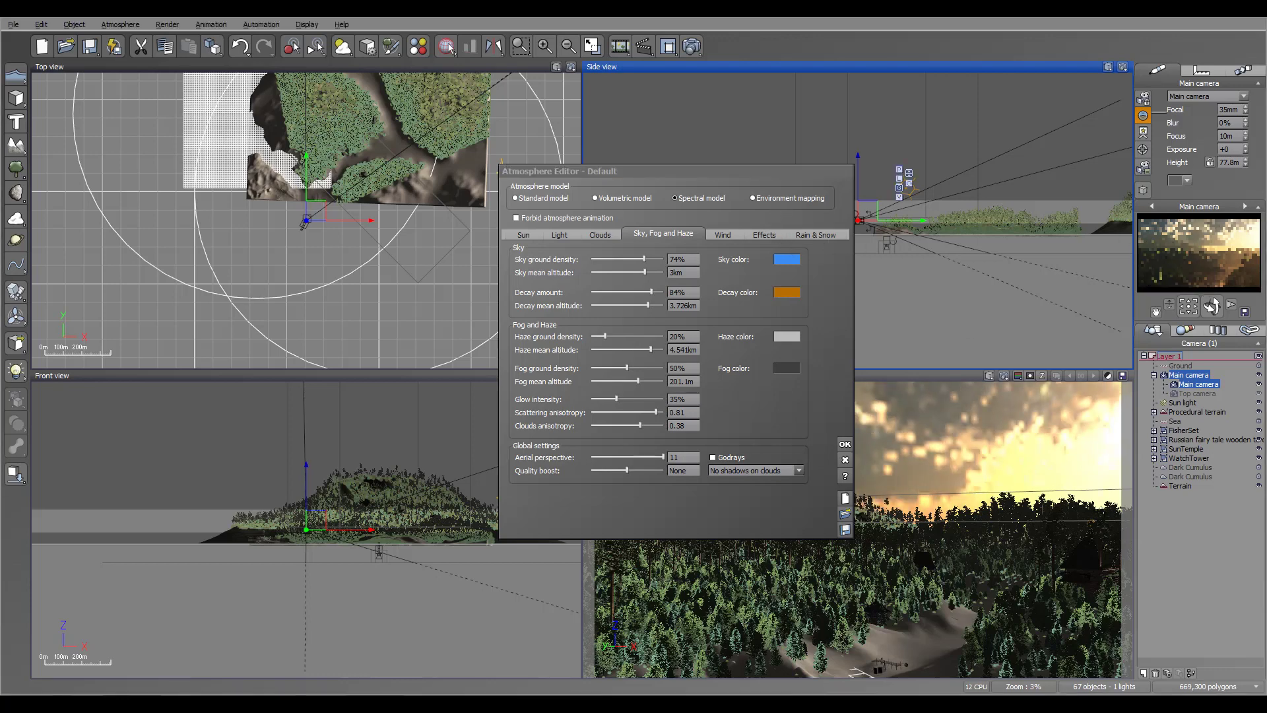
click(651, 305)
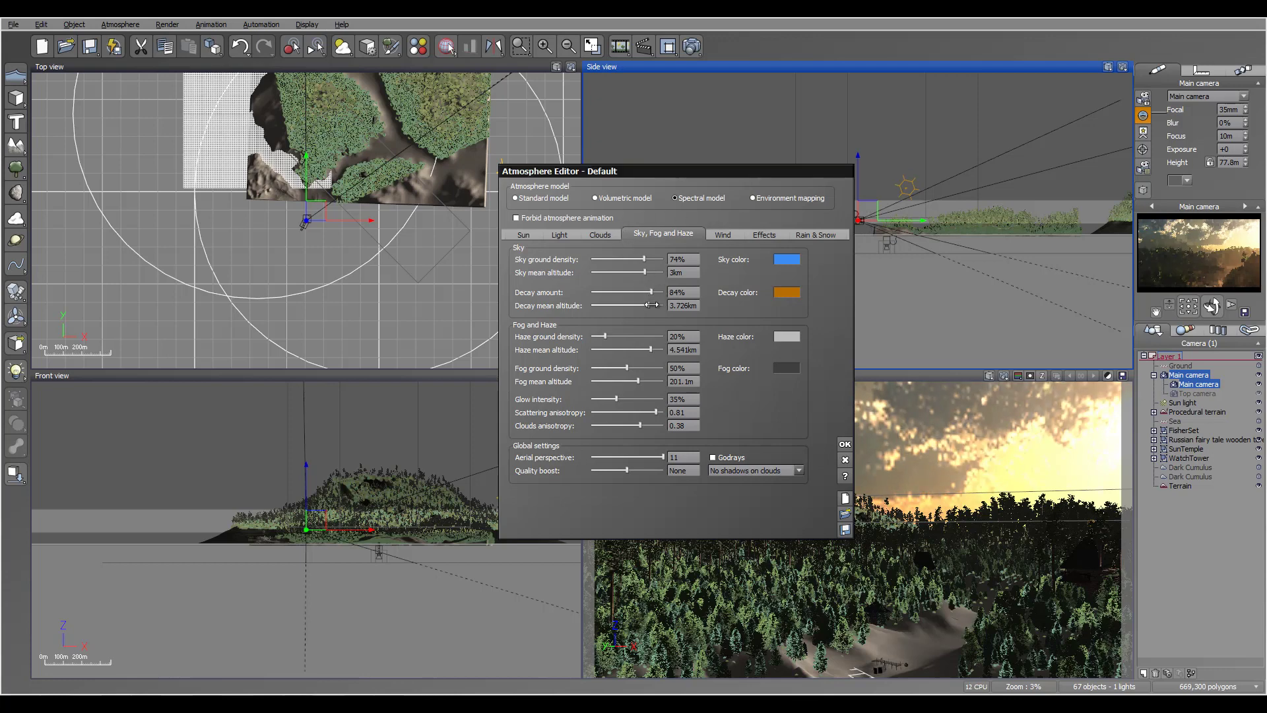
drag(651, 292, 674, 289)
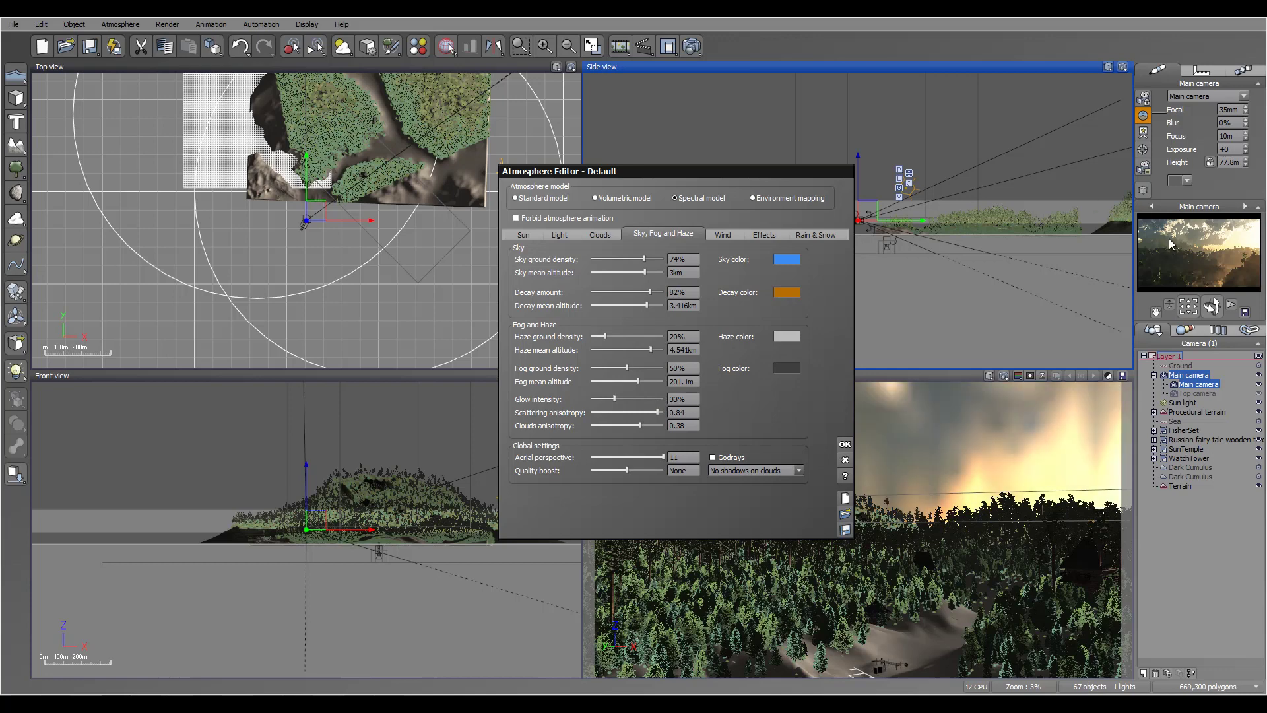
right_click(1180, 259)
click(1182, 258)
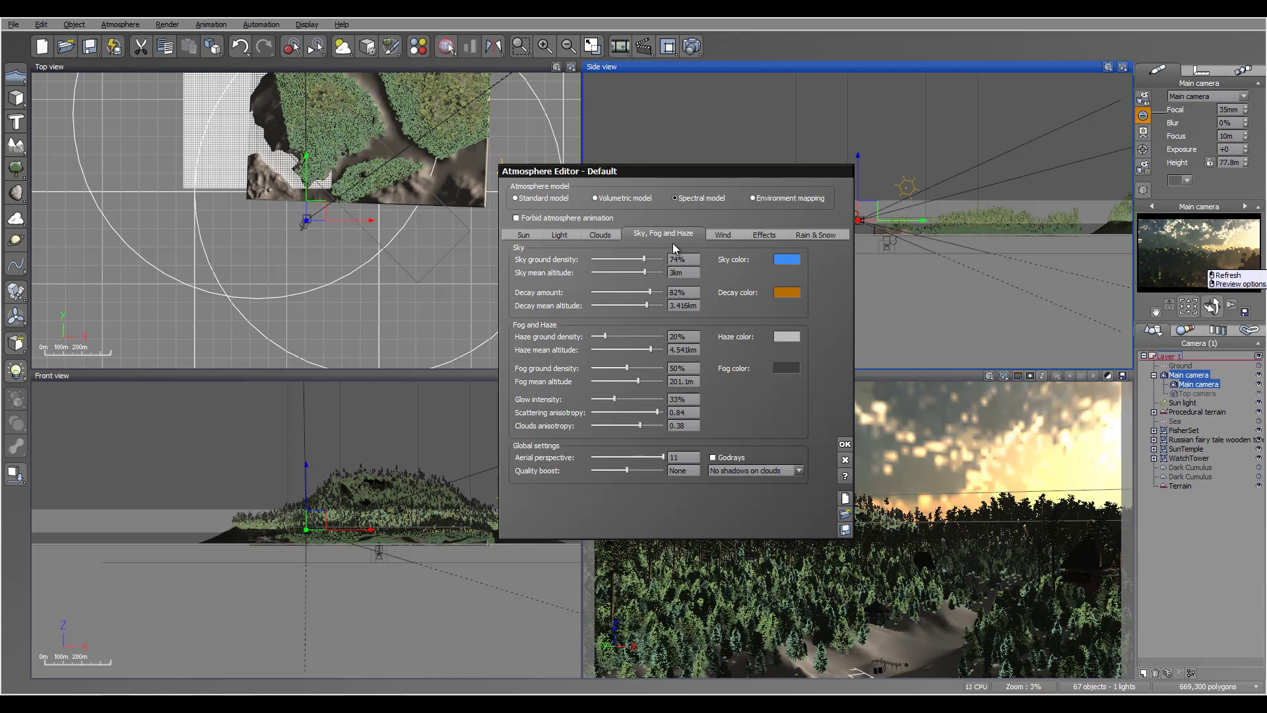
Set the sky ground density to 85% and the light balance to 50%, and accept the atmosphere changes
drag(642, 257, 650, 255)
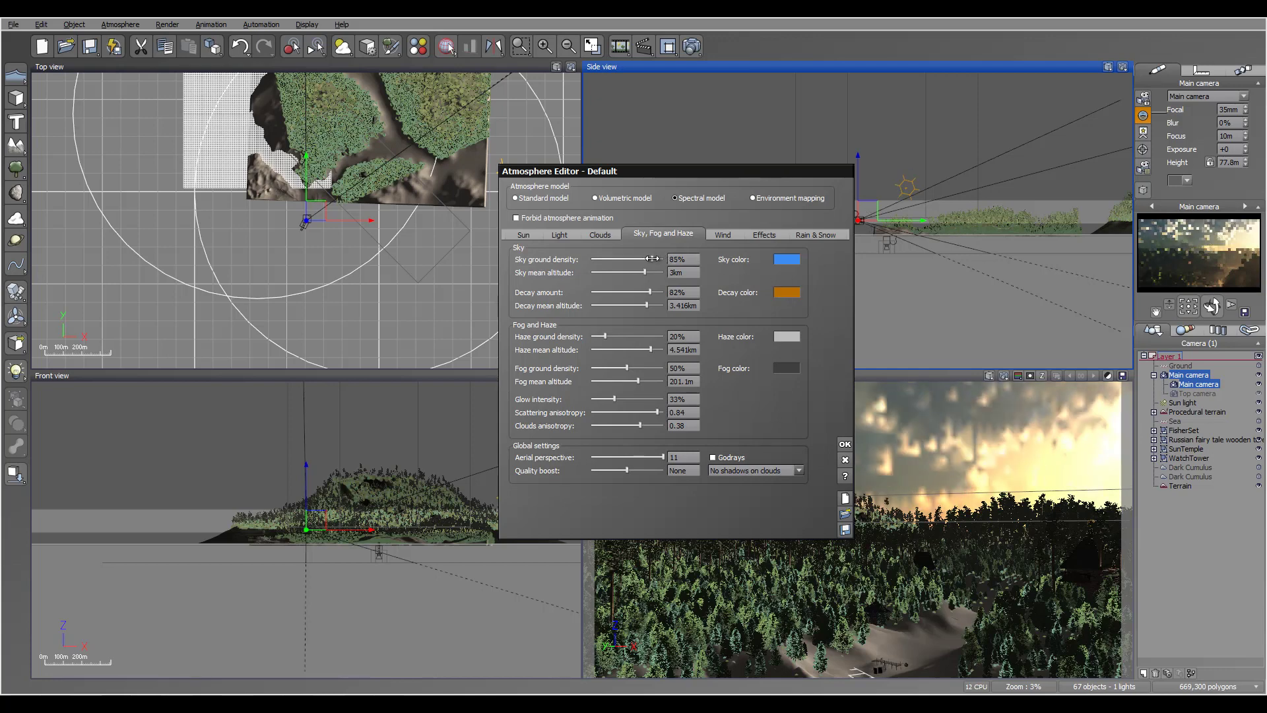
click(560, 234)
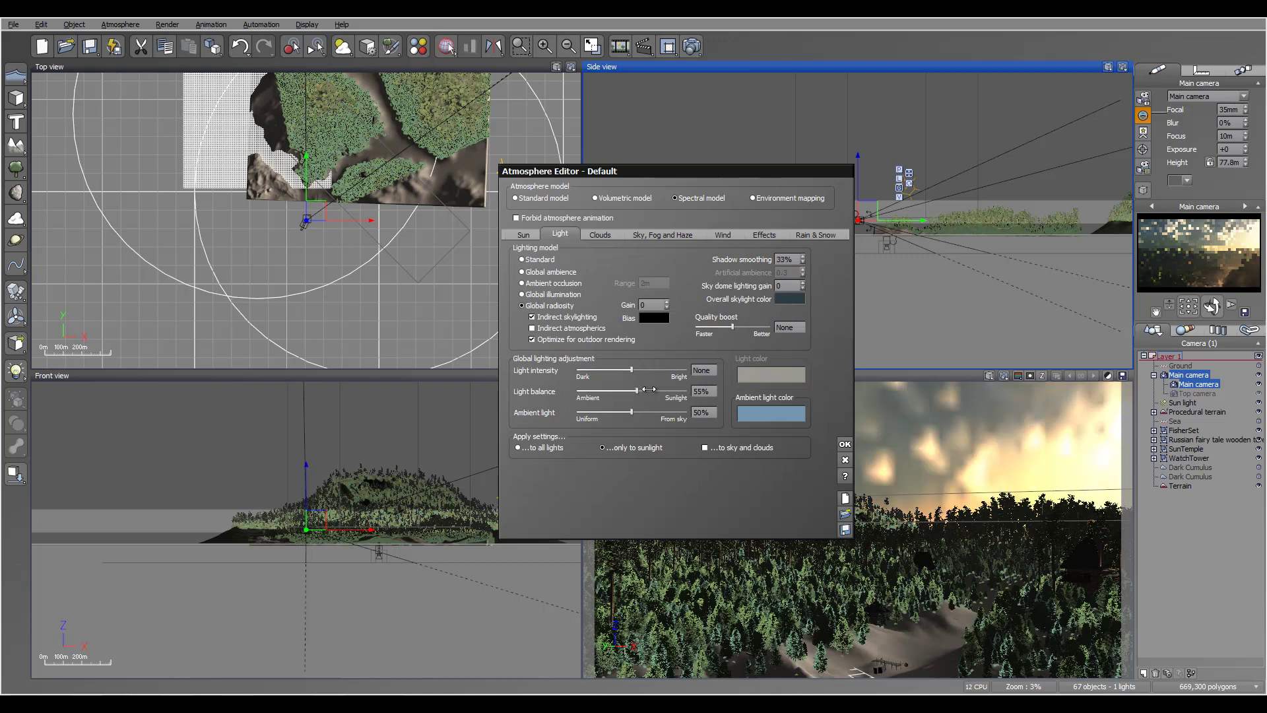
drag(649, 389, 645, 389)
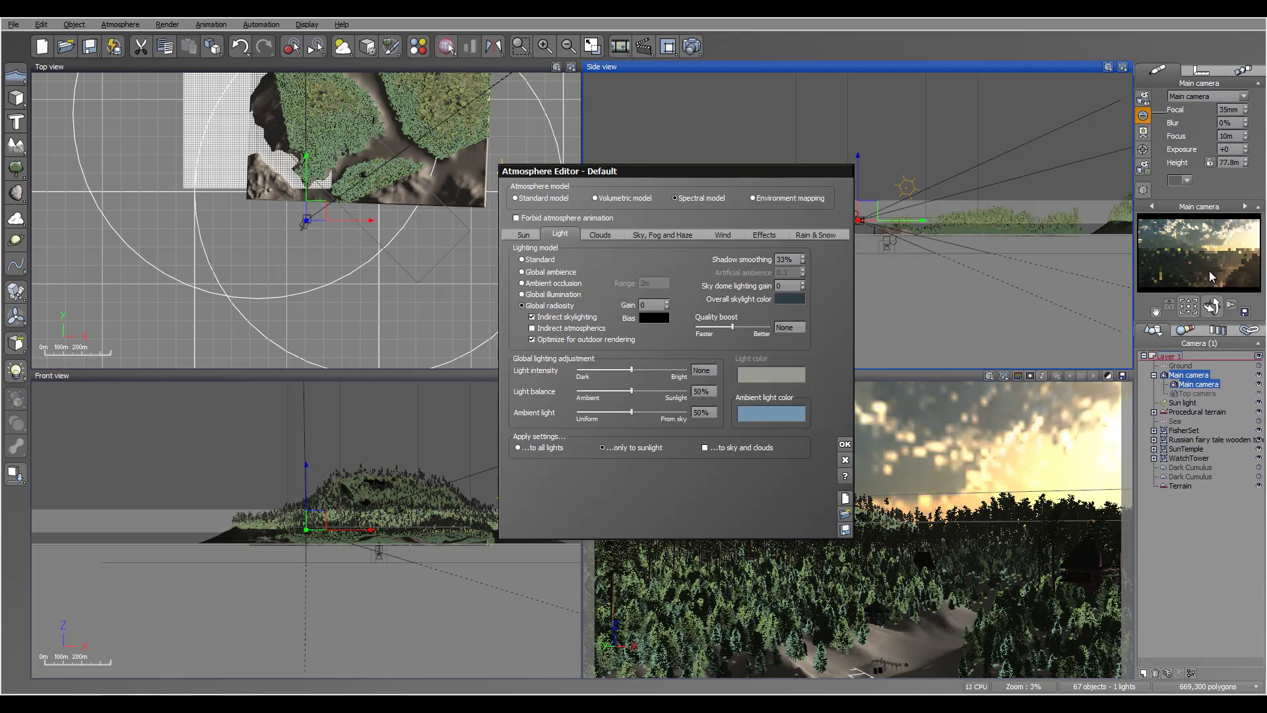
click(845, 444)
Render the scene with the revised sky, decay and light balance, then close the partial render
click(689, 51)
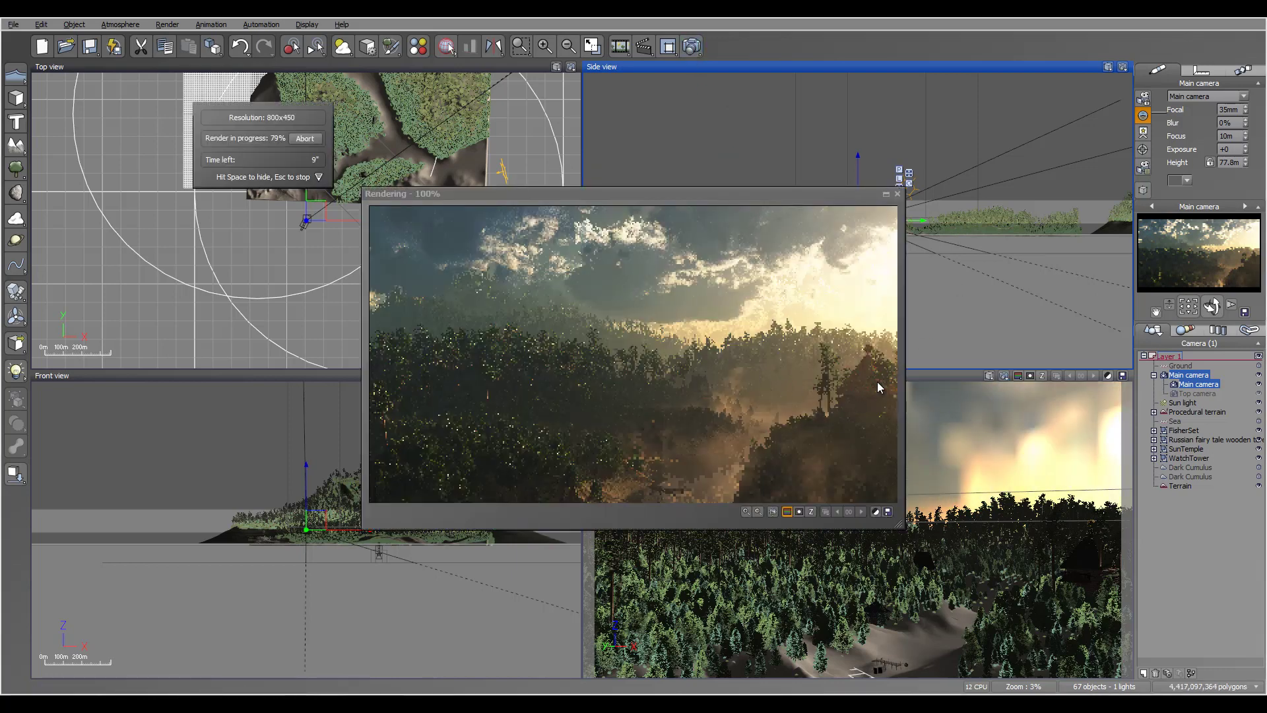
click(855, 383)
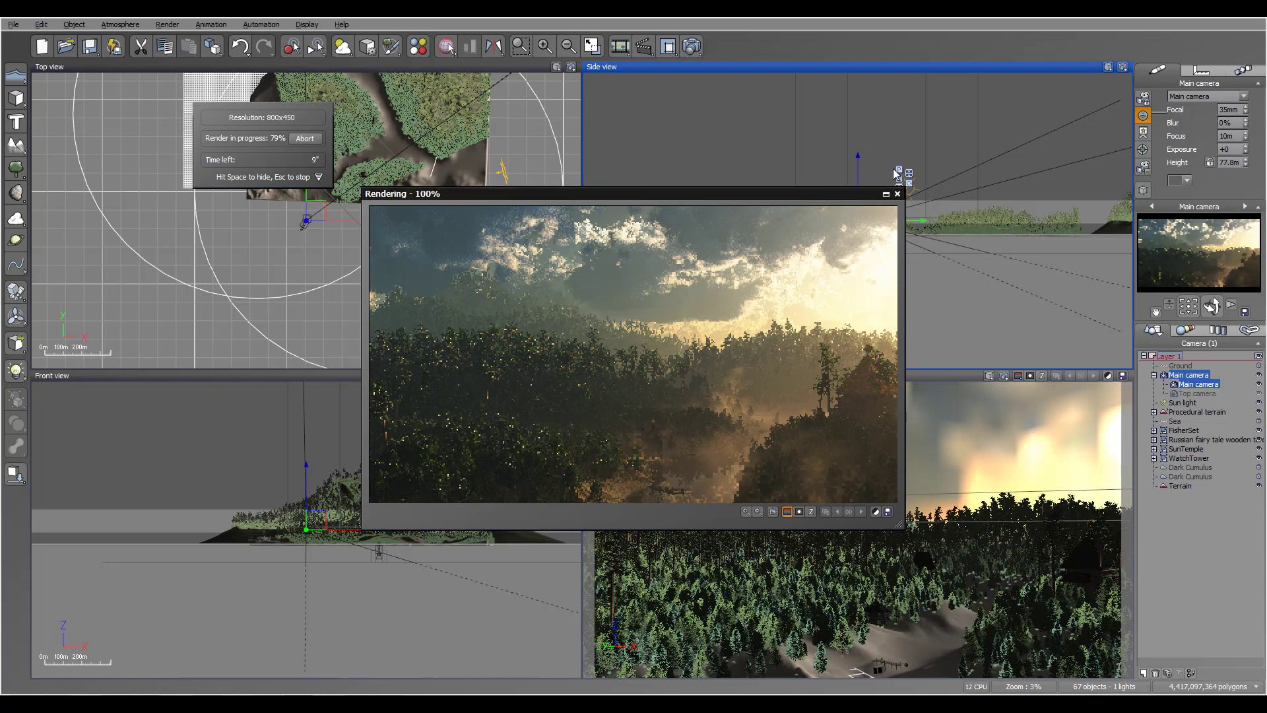
key(Escape)
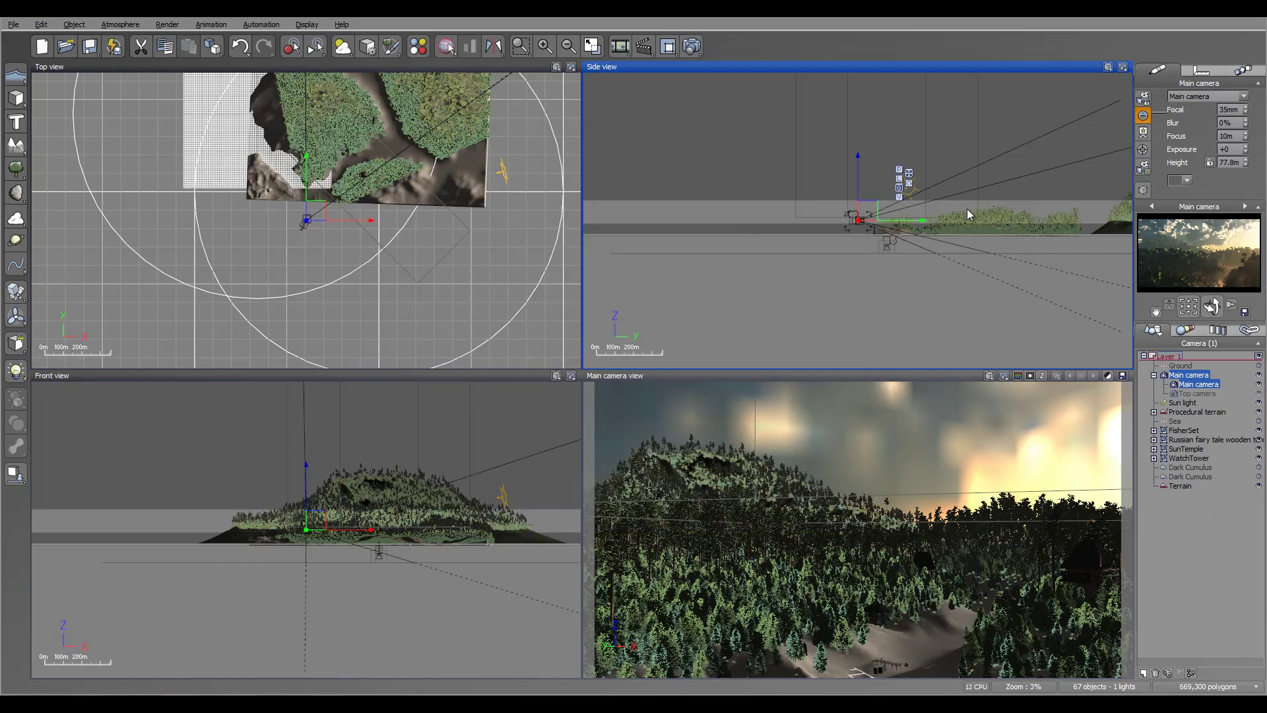
Scale the SunTemple group down slightly among the trees
click(1186, 449)
scroll(891, 202, up, 8)
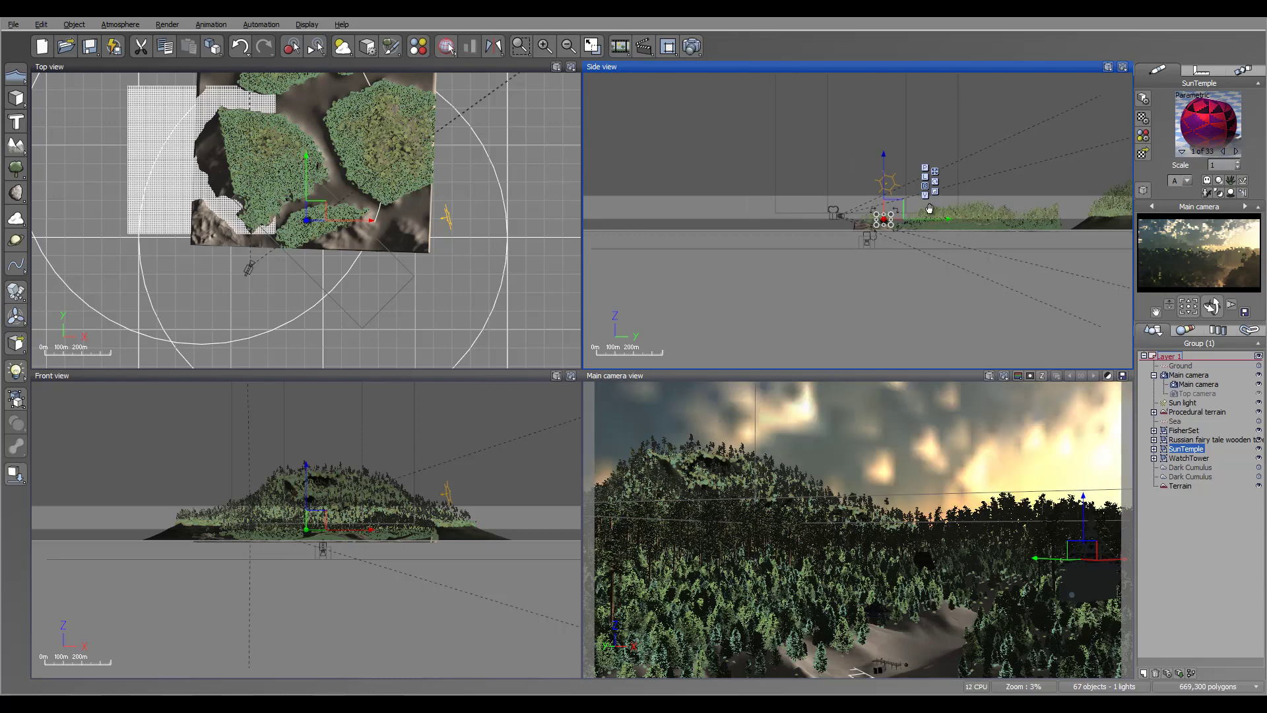
scroll(877, 228, up, 5)
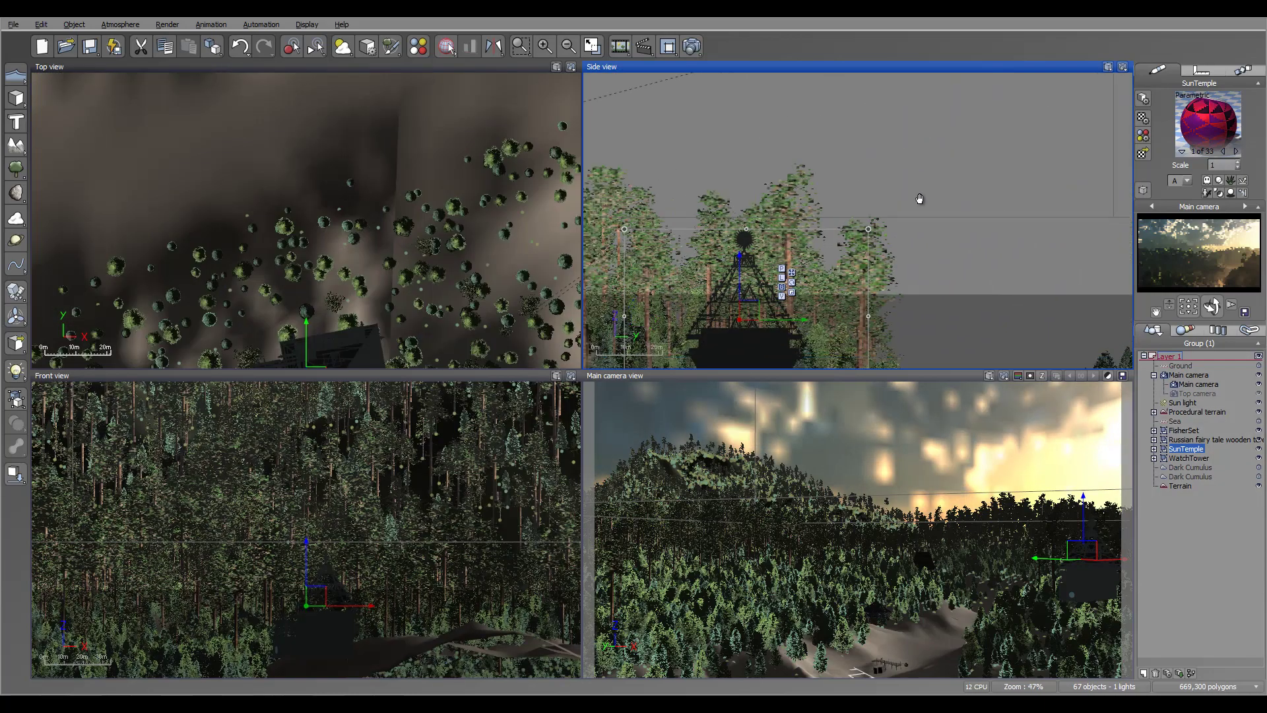
drag(876, 225, 852, 241)
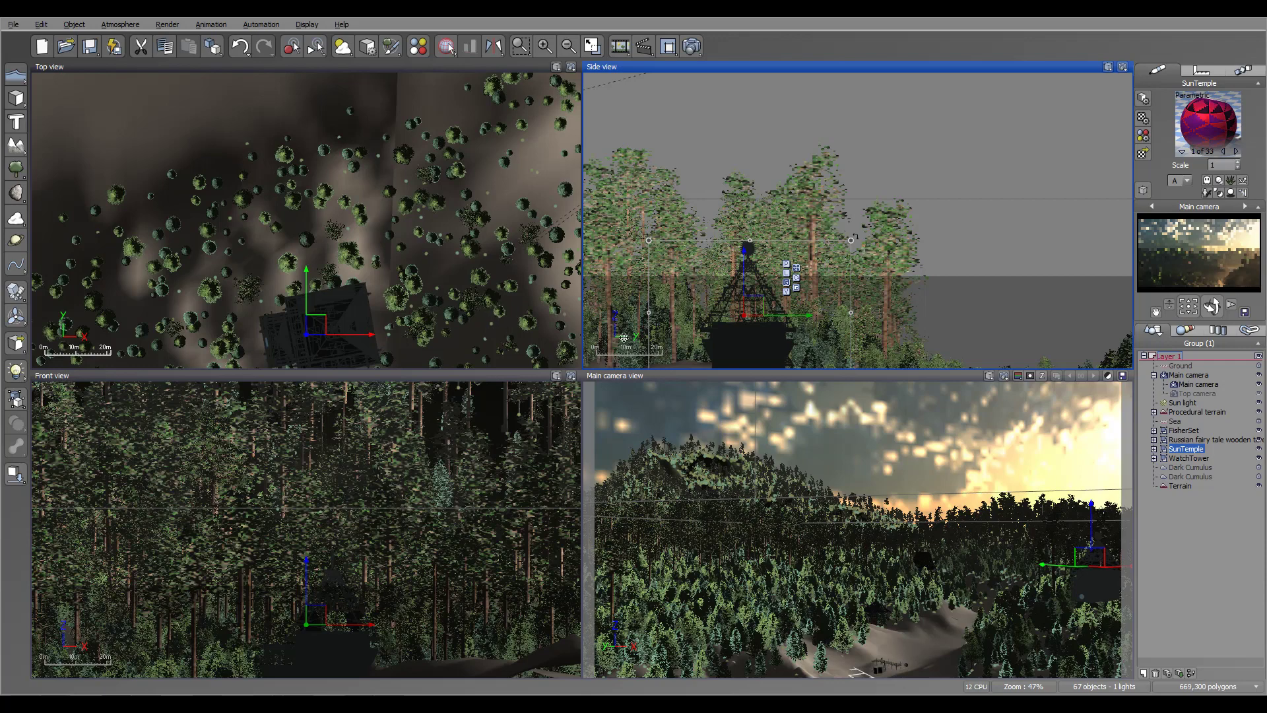
Raise the Russian fairy tale wooden terem above the ground and shift it slightly within the forest clearing
click(1197, 440)
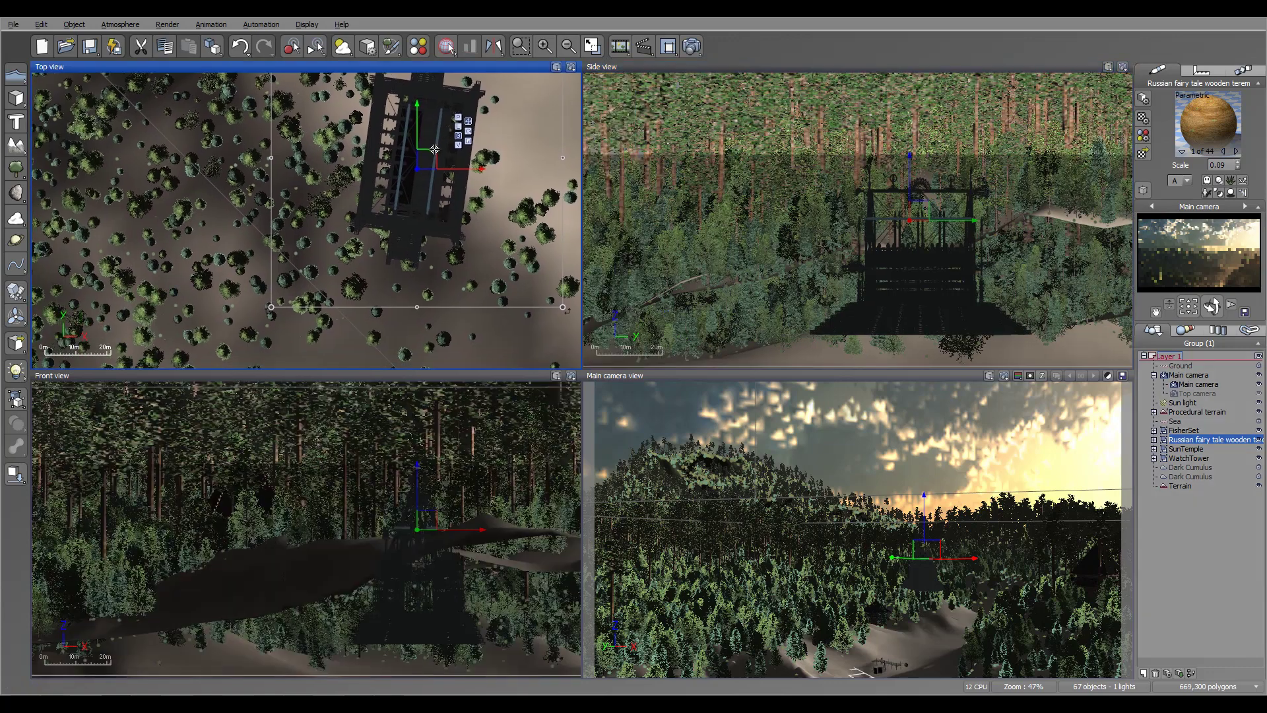
drag(439, 165, 451, 173)
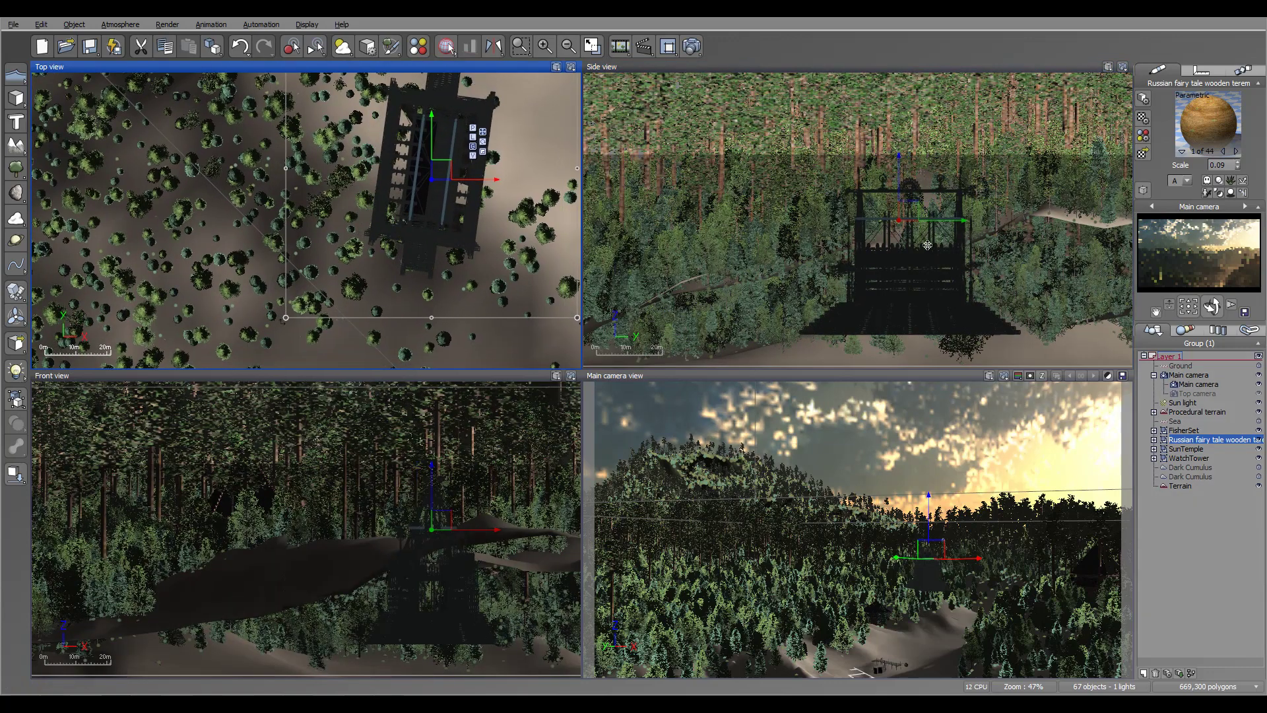
drag(905, 210, 905, 172)
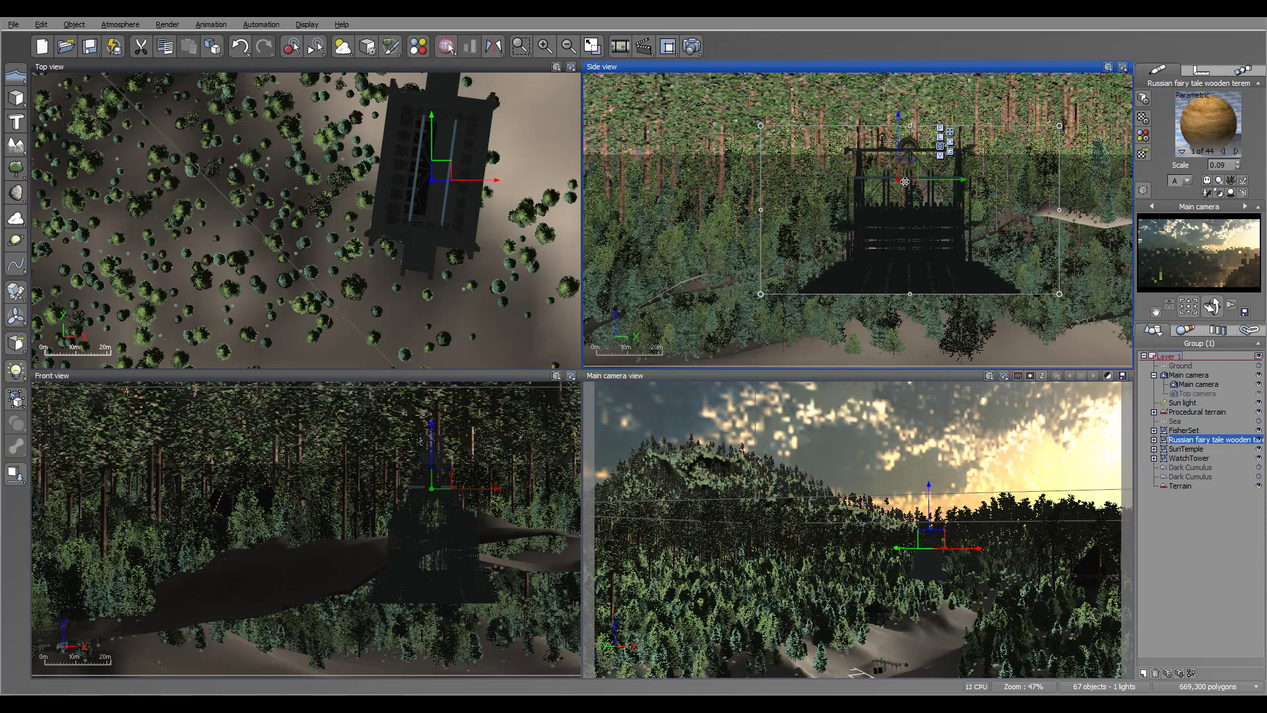
click(443, 187)
drag(444, 188, 440, 208)
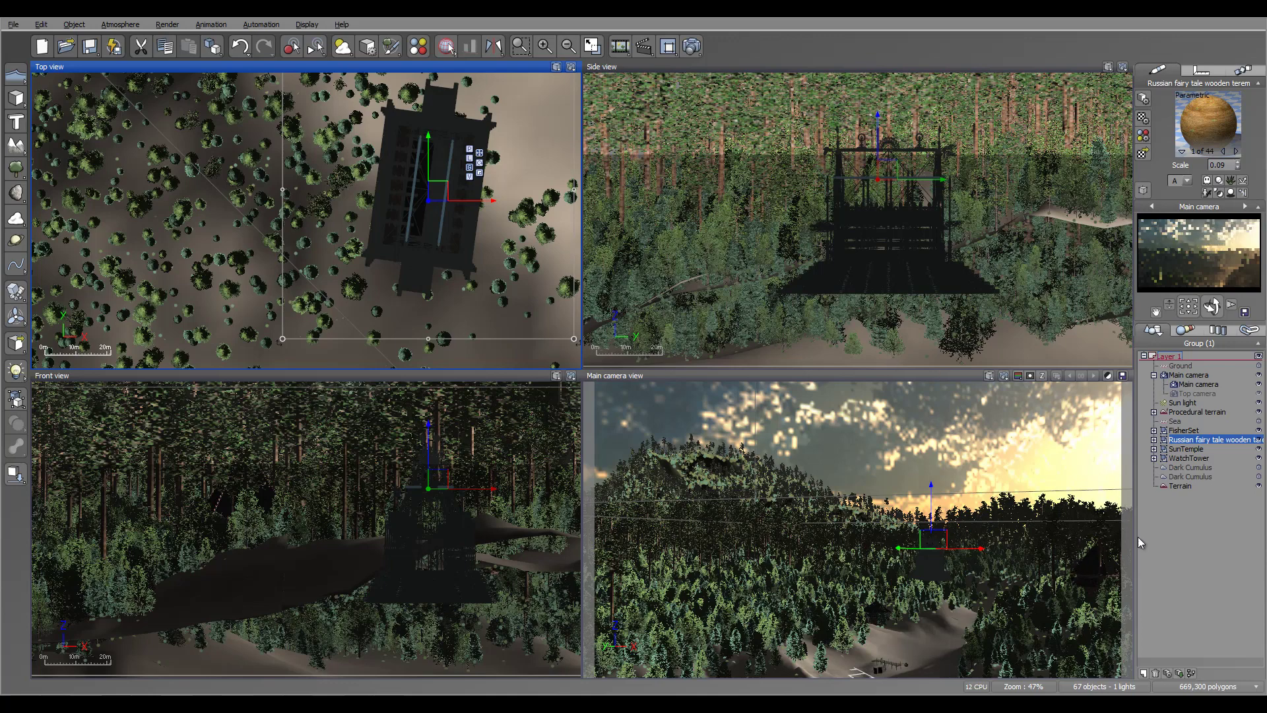
Open the procedural terrain's material and set the overall density of the Red and Blue Spruce ecosystem layer to 49%
click(1185, 411)
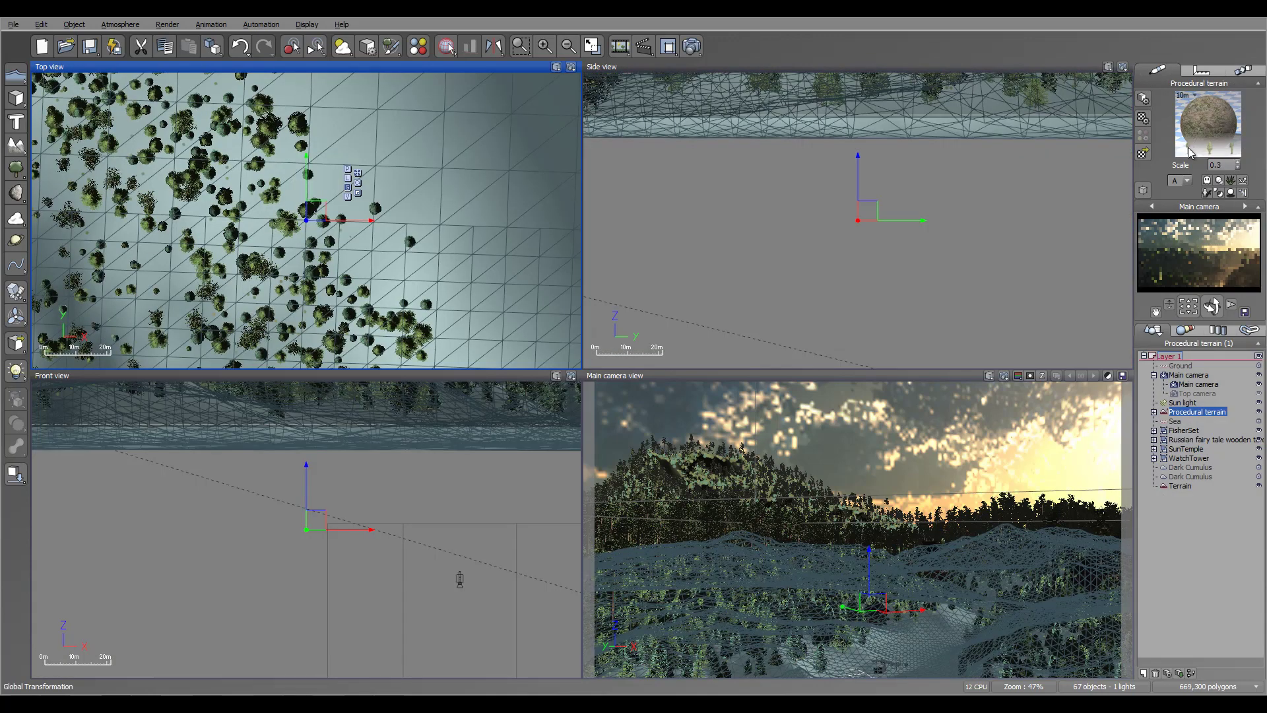
double_click(1208, 122)
click(481, 207)
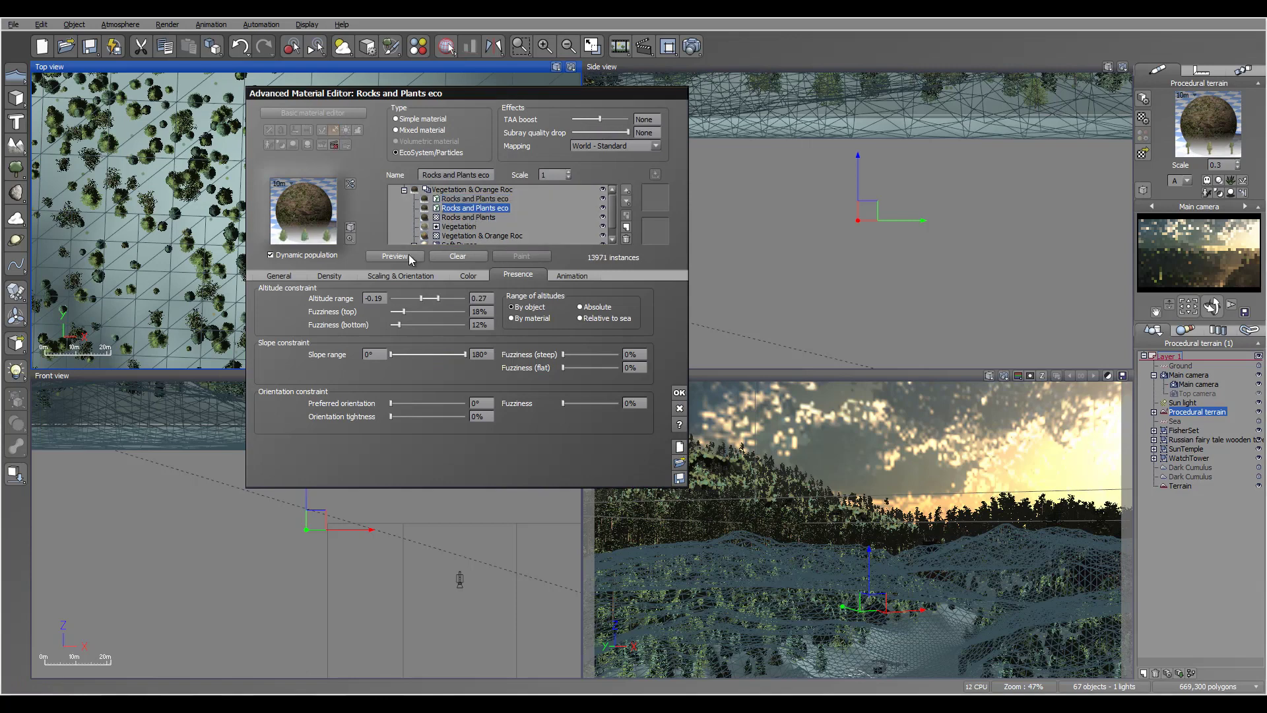
click(279, 275)
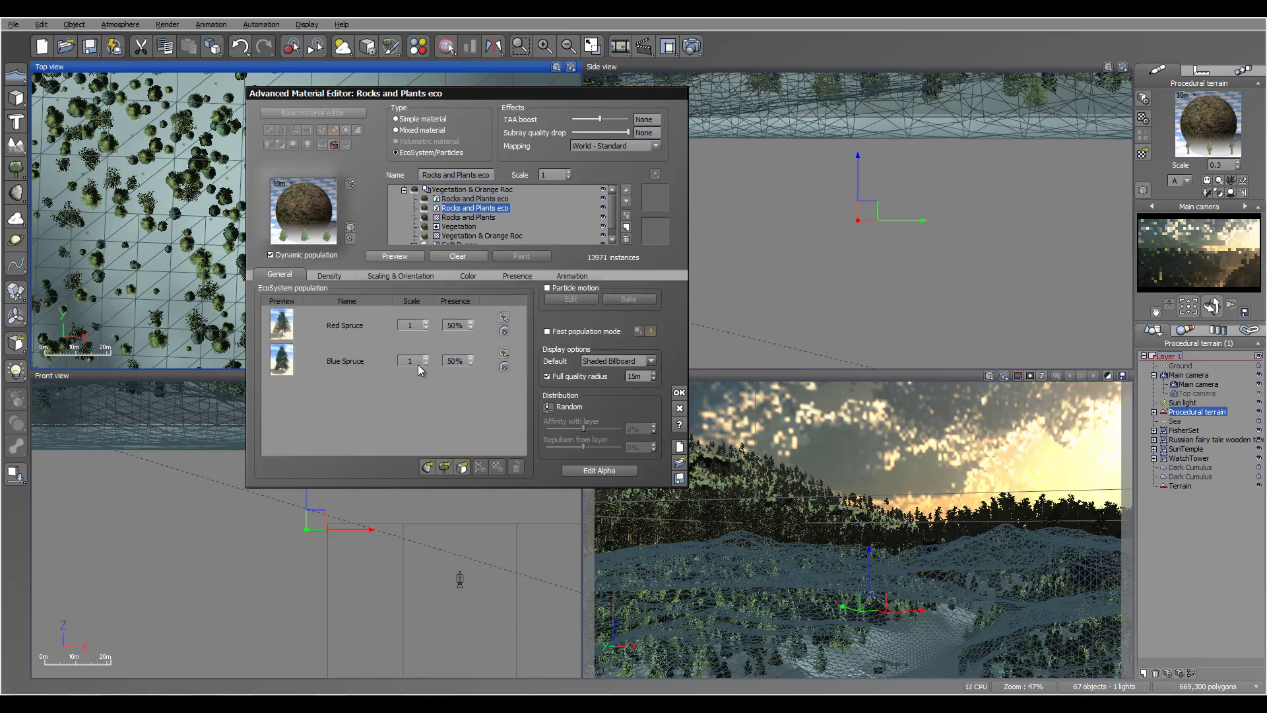
click(335, 276)
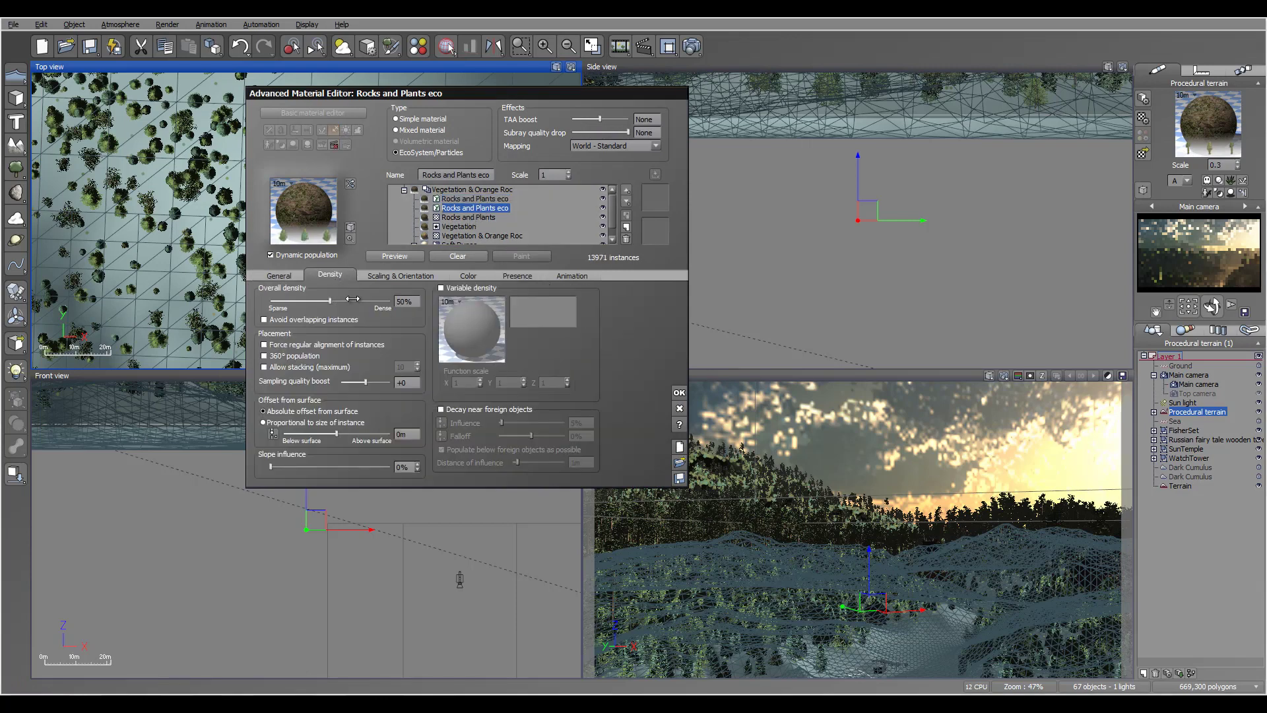
drag(351, 299, 349, 299)
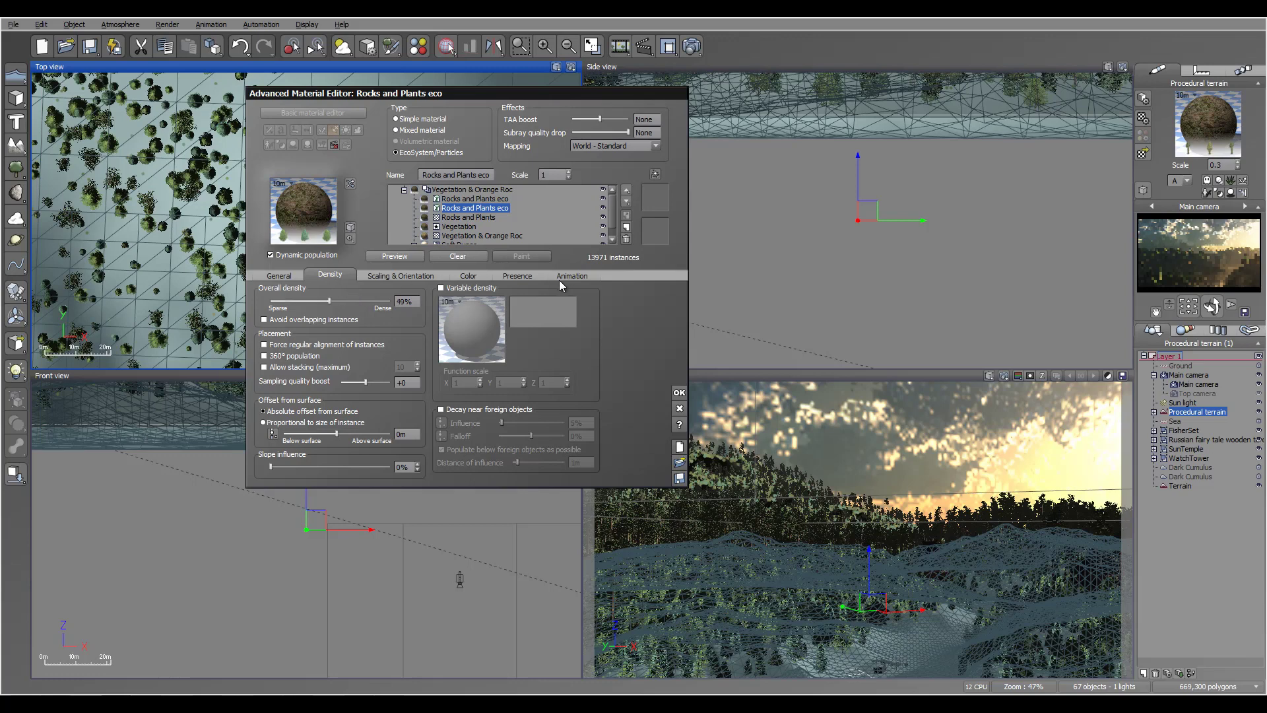
Set the spruce layer's lower altitude limit to -0.2 and bottom fuzziness to 11%, and repopulate the ecosystem preview
click(528, 280)
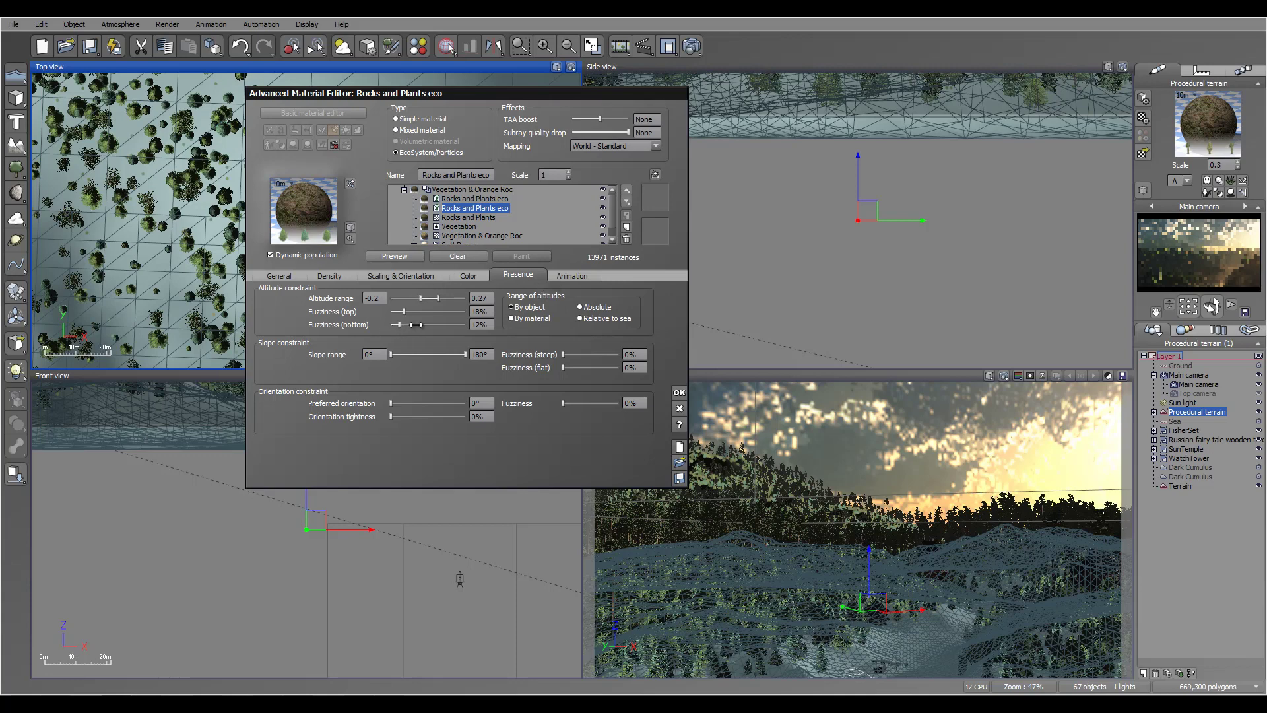
drag(415, 325, 414, 326)
click(390, 257)
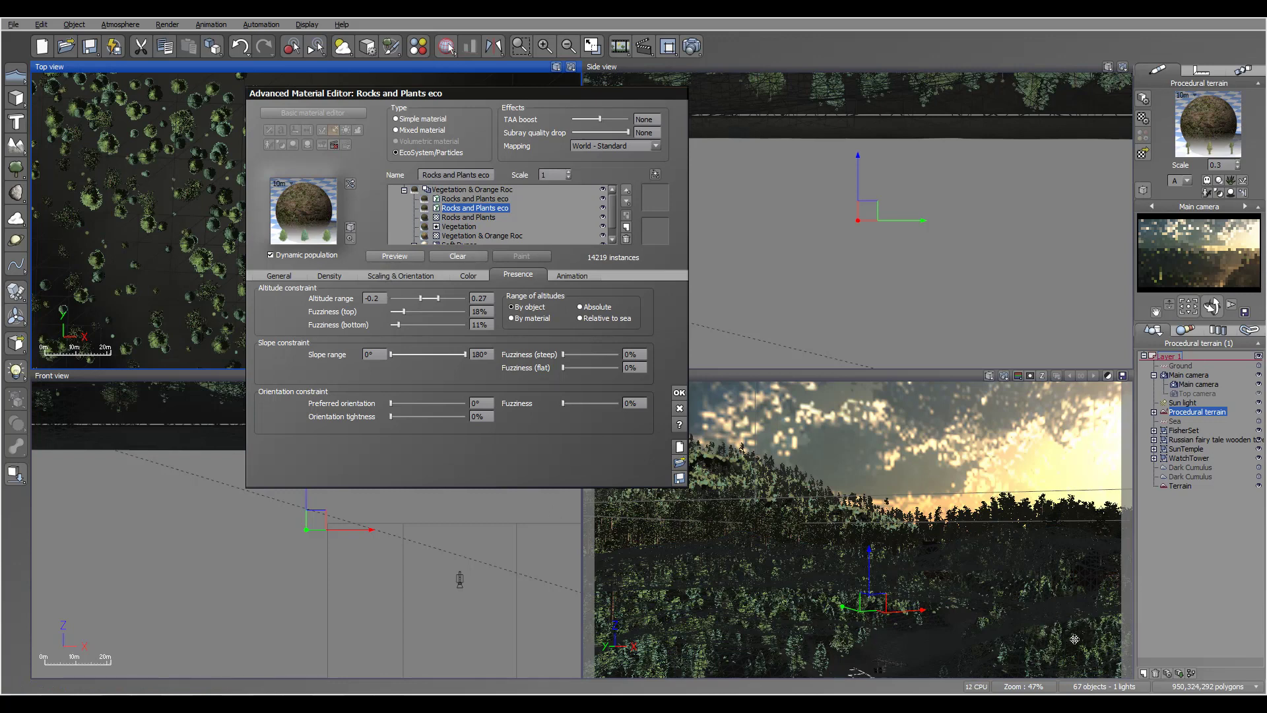
In the pine ecosystem layer, set the Scots Pine presence to 59% and the Tall Pine Tree to 41%, repopulate, and accept the material
click(468, 200)
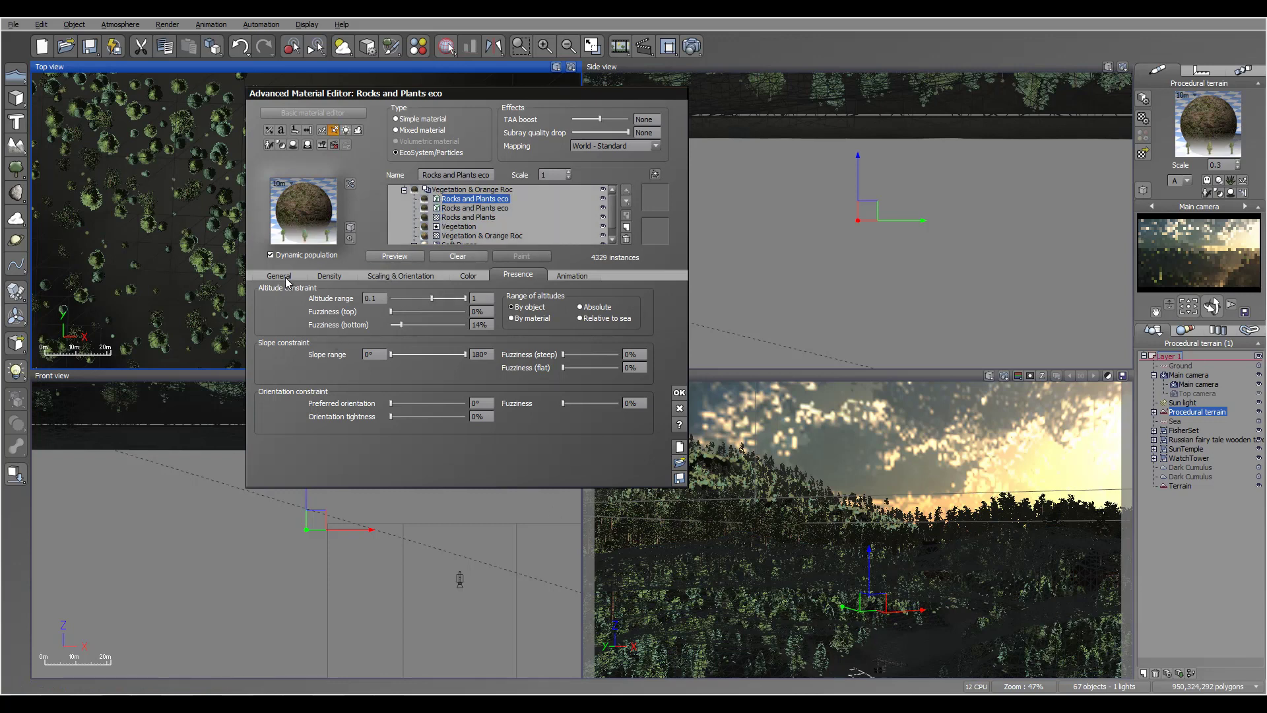
click(328, 275)
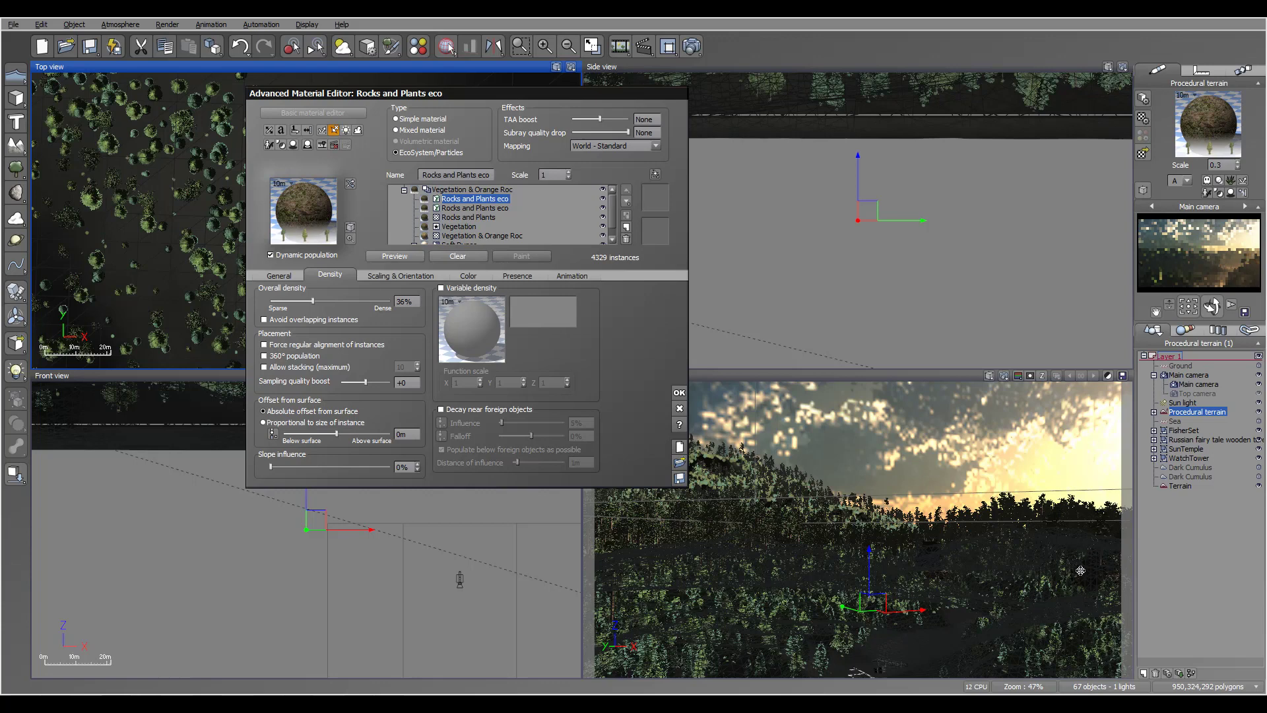
click(390, 278)
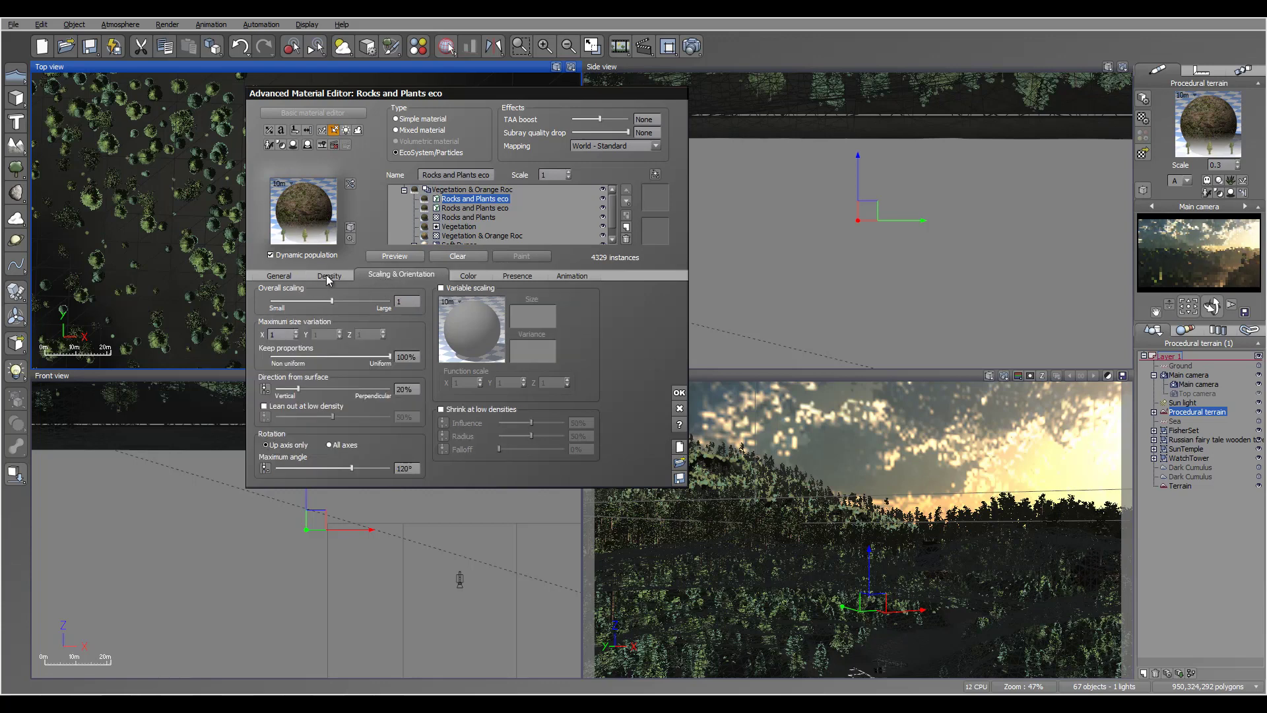
click(278, 277)
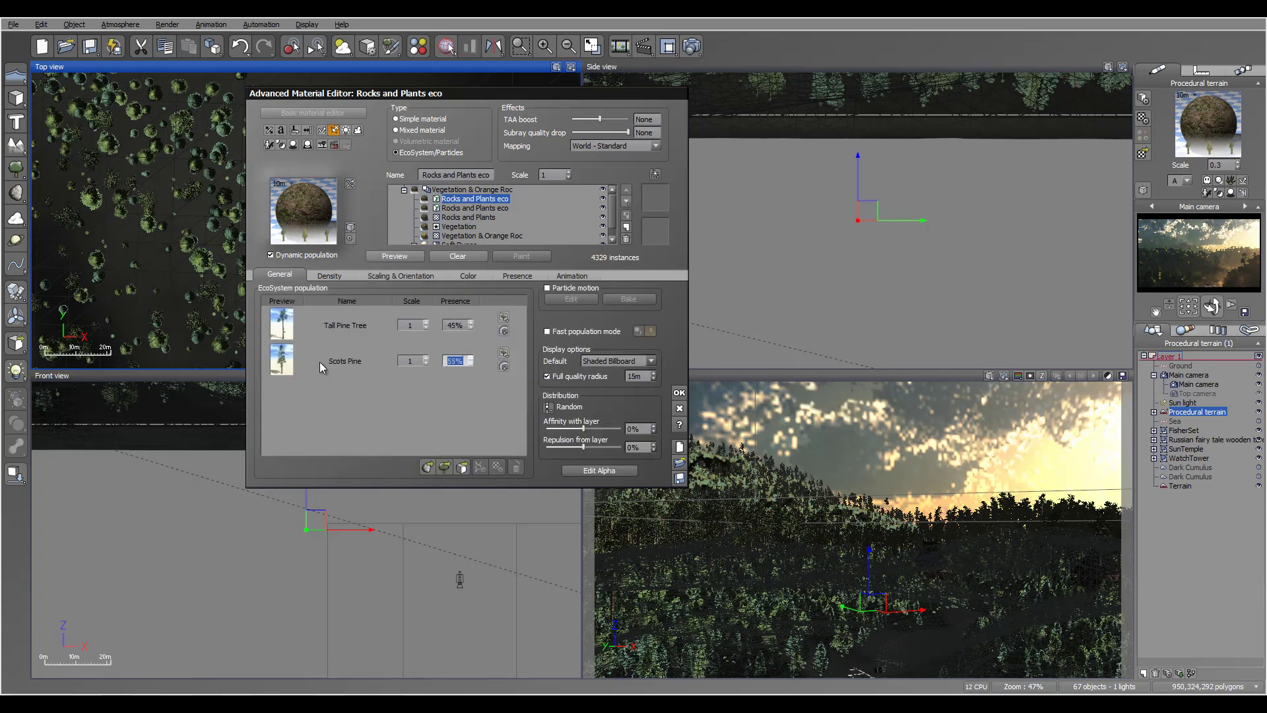
click(474, 359)
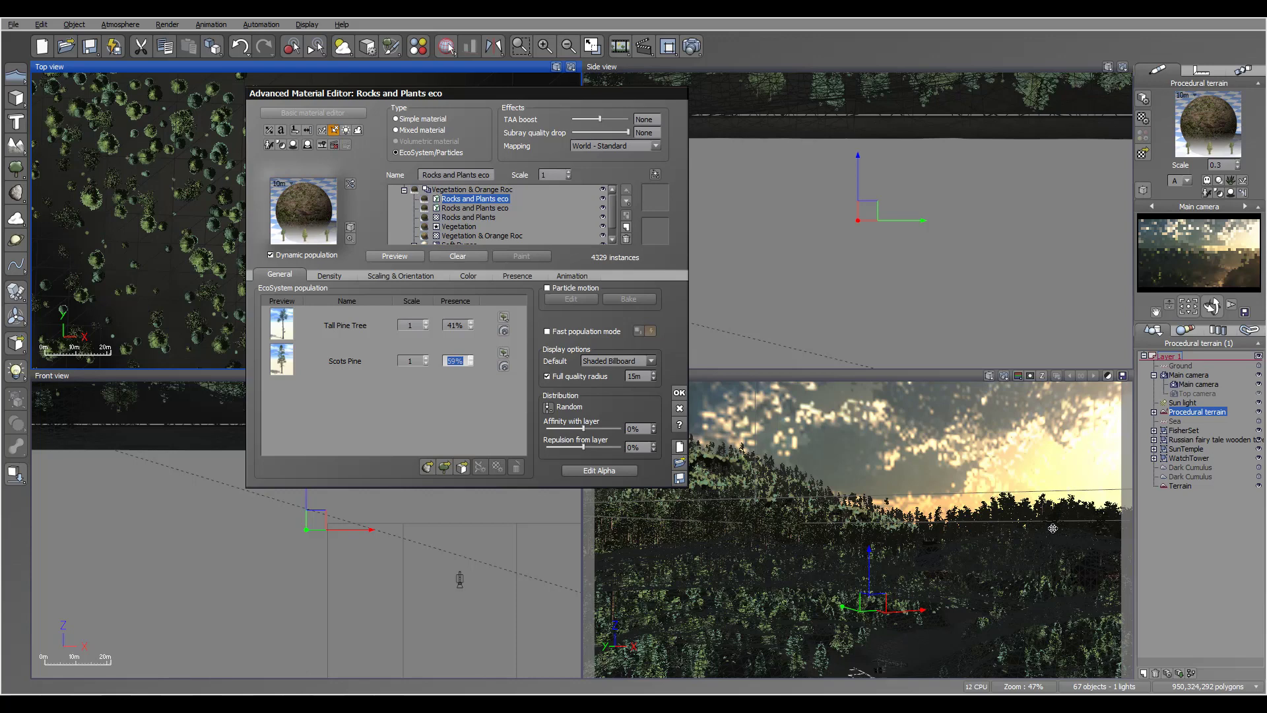
click(404, 257)
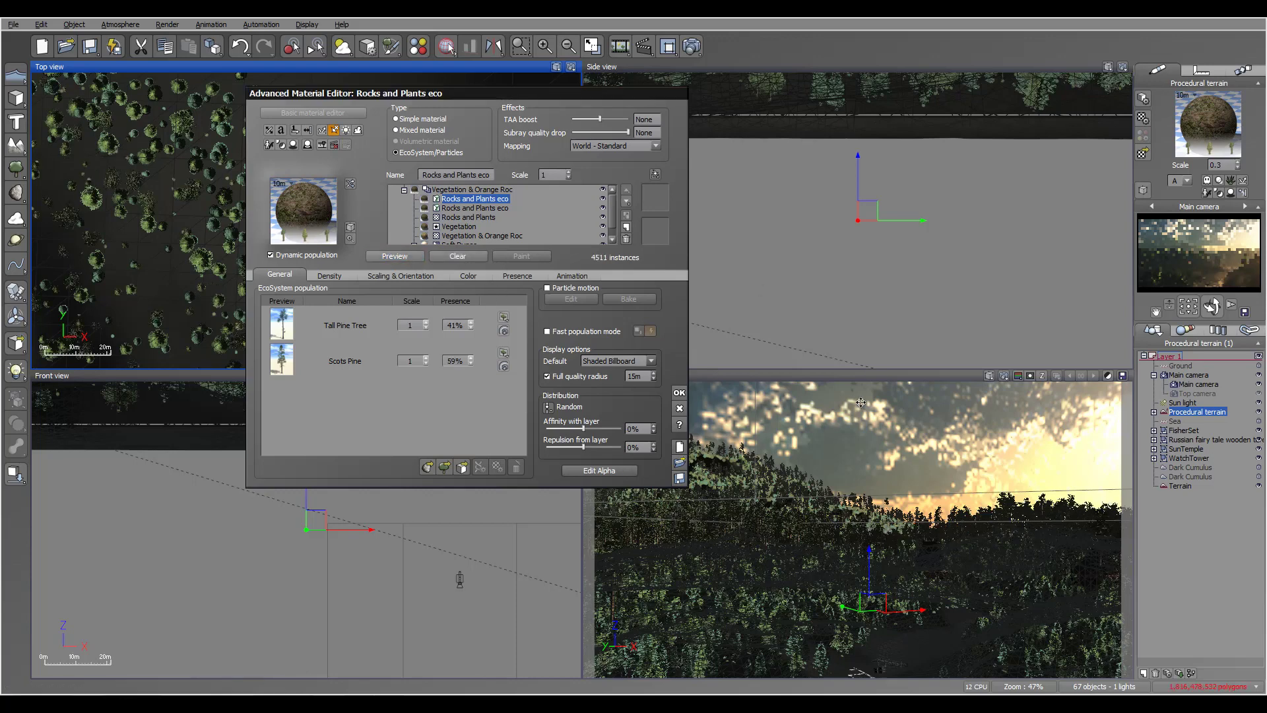
click(679, 394)
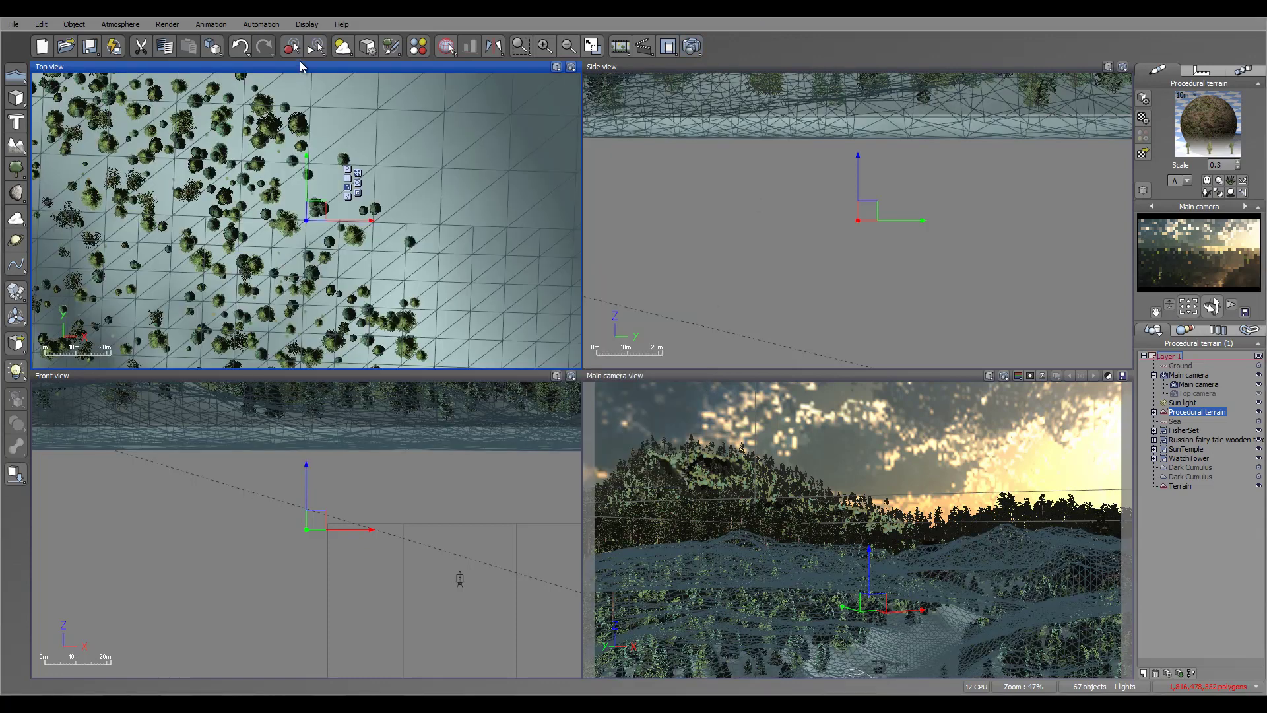
Save the scene and render it to screen at 1600x900
click(90, 50)
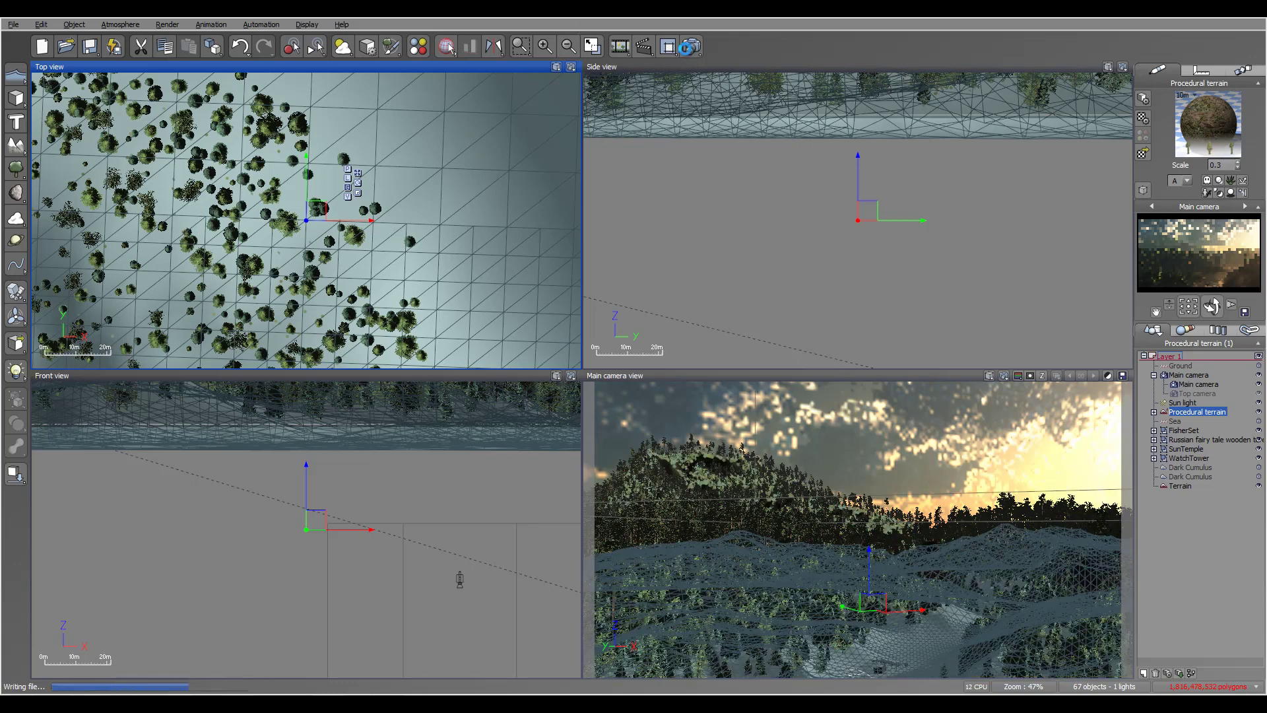
click(446, 47)
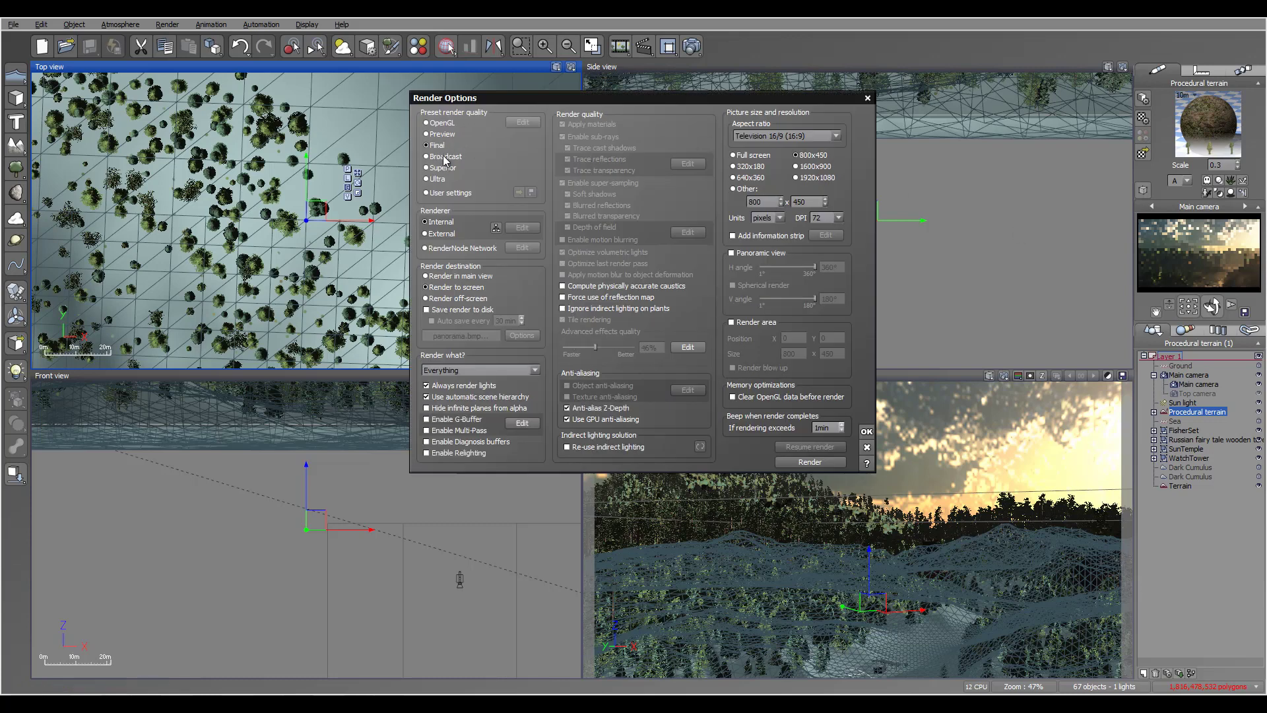
click(814, 167)
click(810, 462)
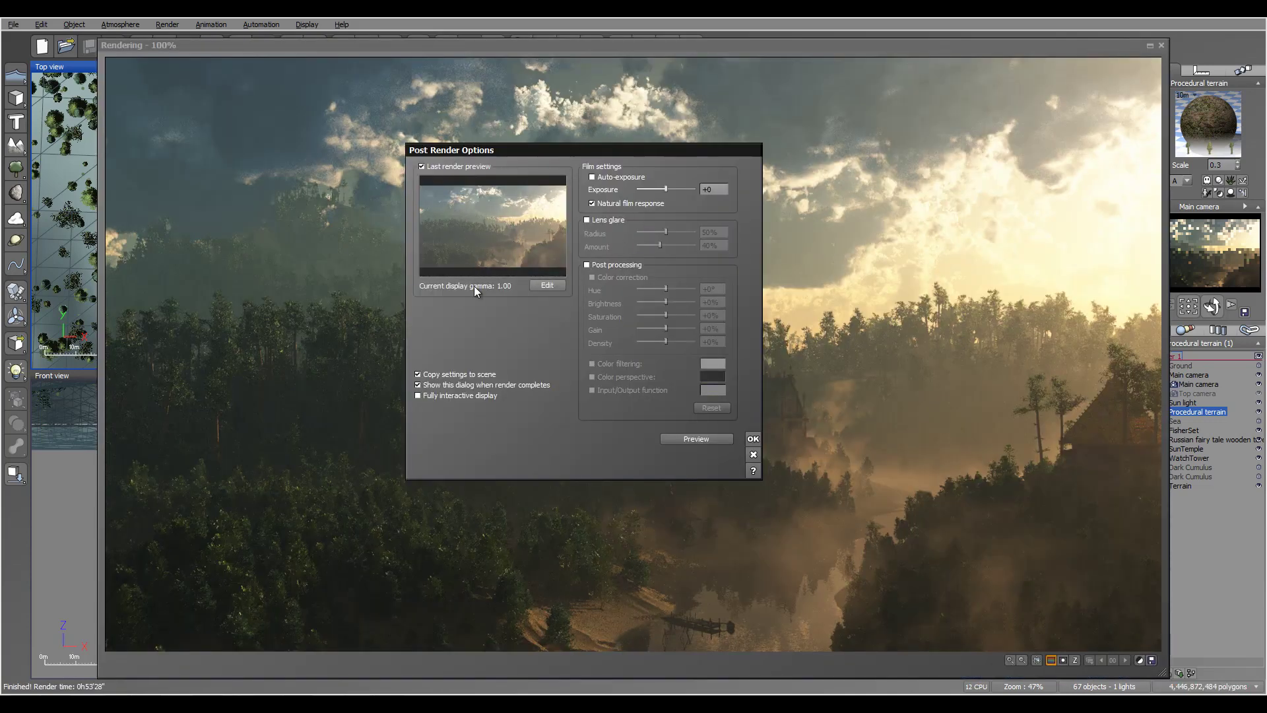
Accept the post-render options with their default settings and hide the render progress display
mouse_move(577, 149)
mouse_down()
mouse_move(833, 228)
mouse_move(593, 148)
mouse_up()
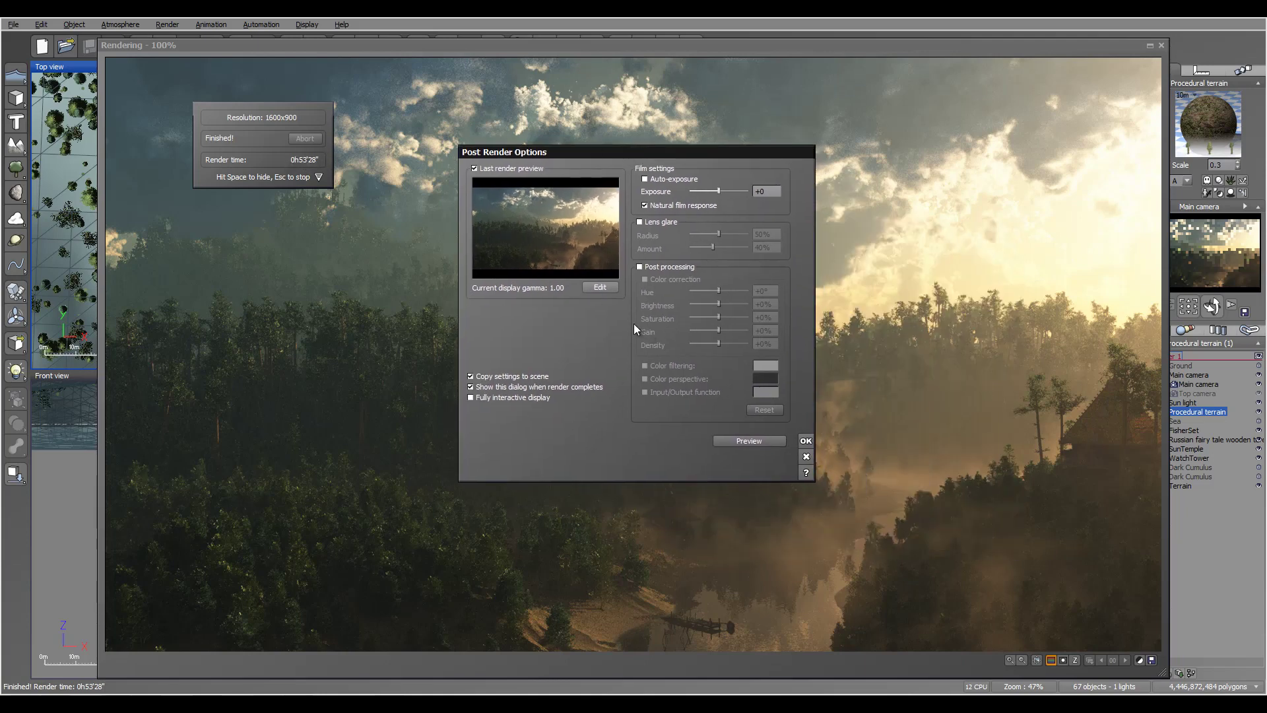
click(806, 439)
key(space)
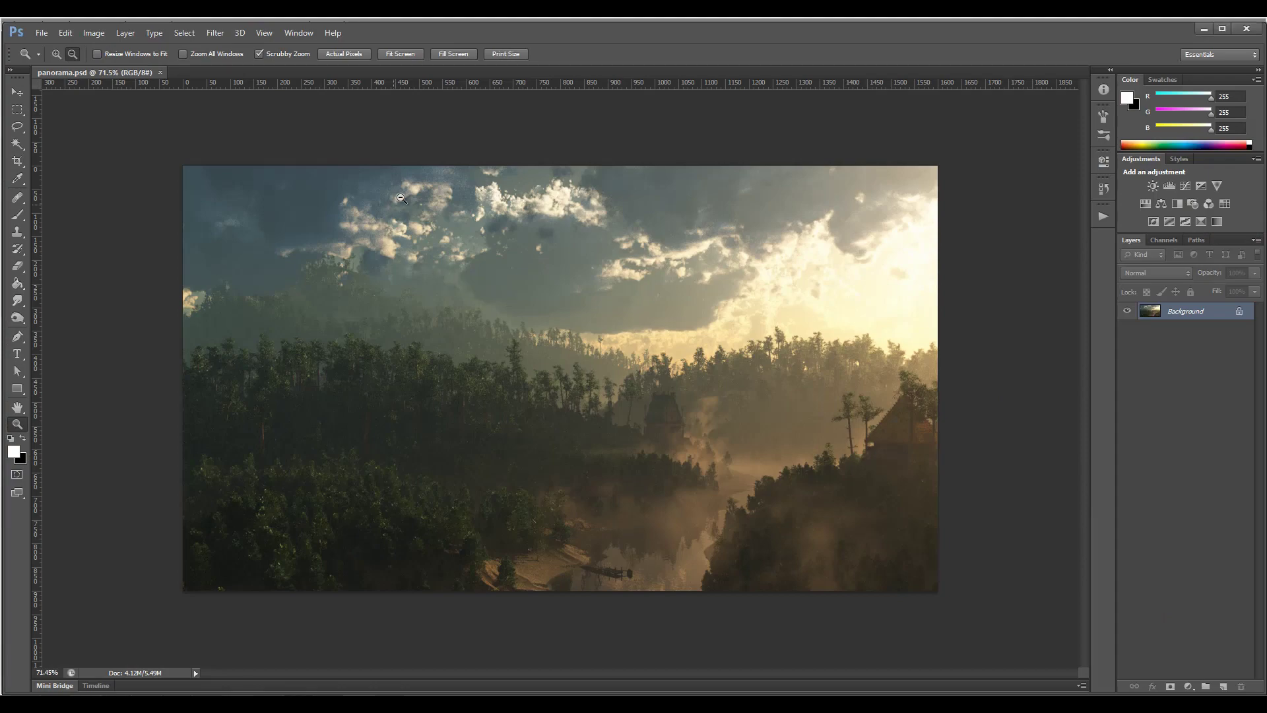
Switch to Photoshop, duplicate the background of panorama.psd onto a new layer, and select the duplicate
drag(404, 198, 422, 207)
alt+scroll(422, 207, up, 10)
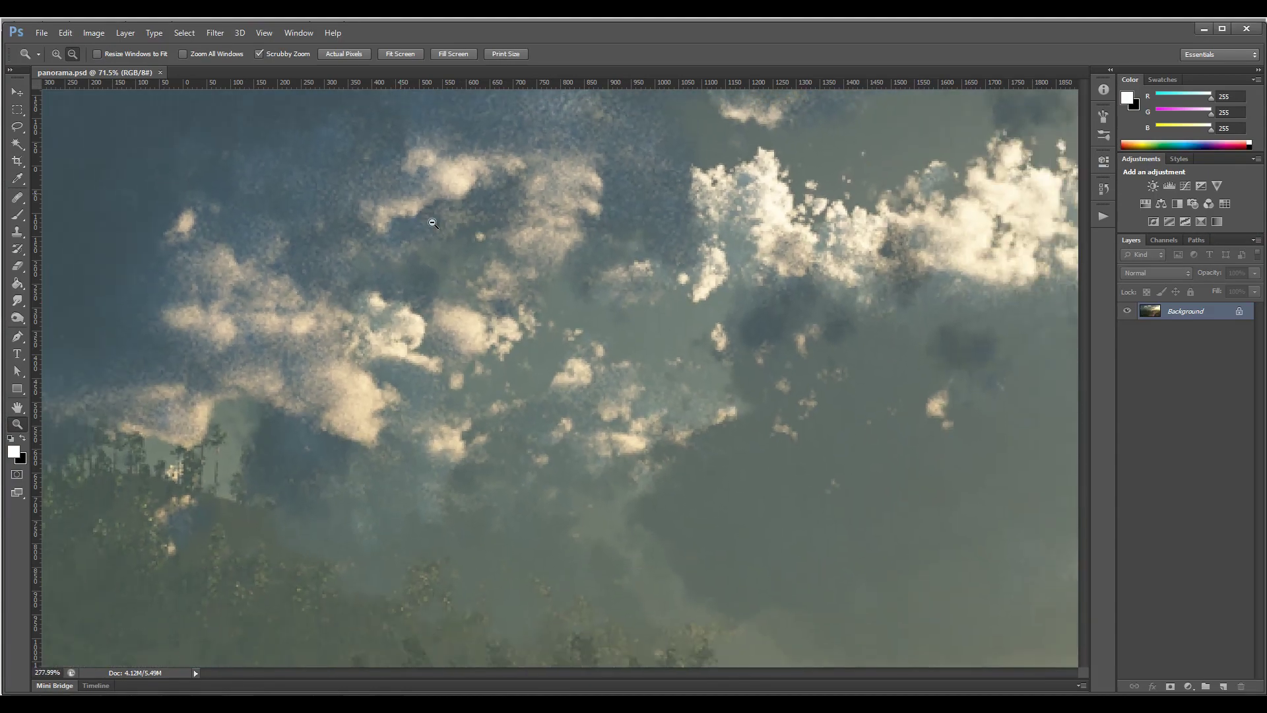
scroll(413, 272, up, 2)
alt+click(399, 277)
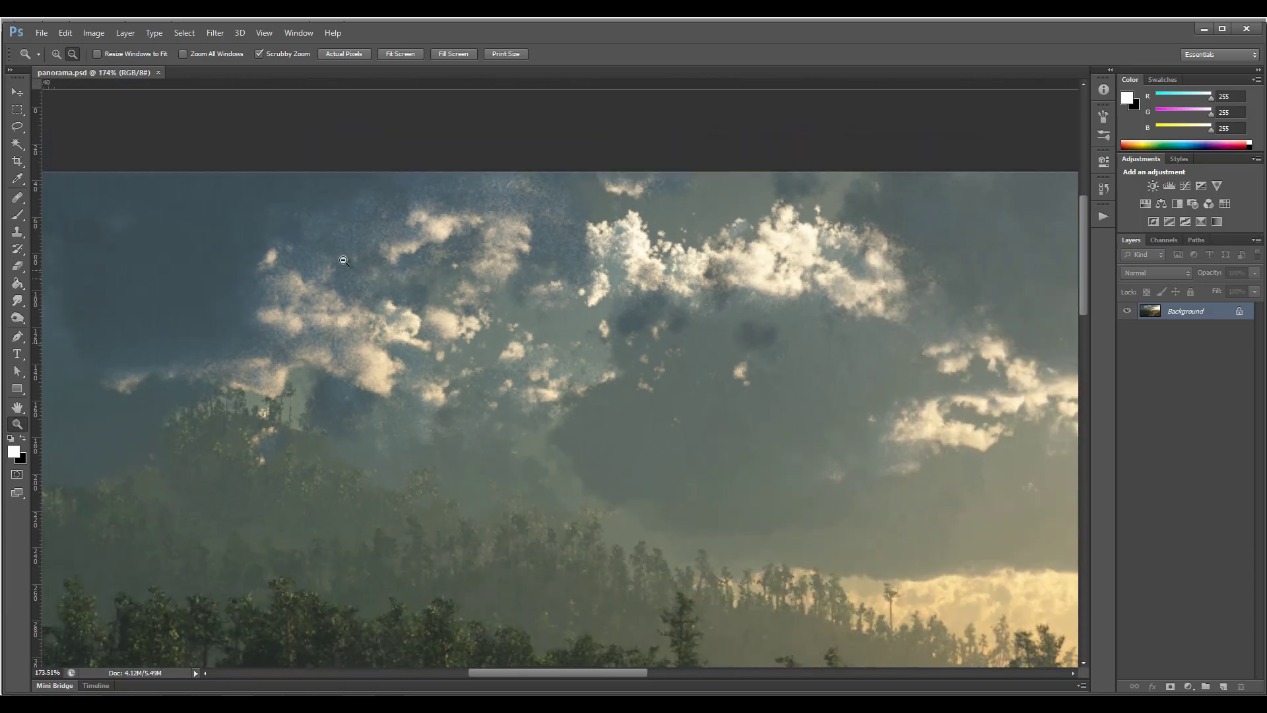
scroll(516, 334, down, 2)
scroll(516, 335, up, 1)
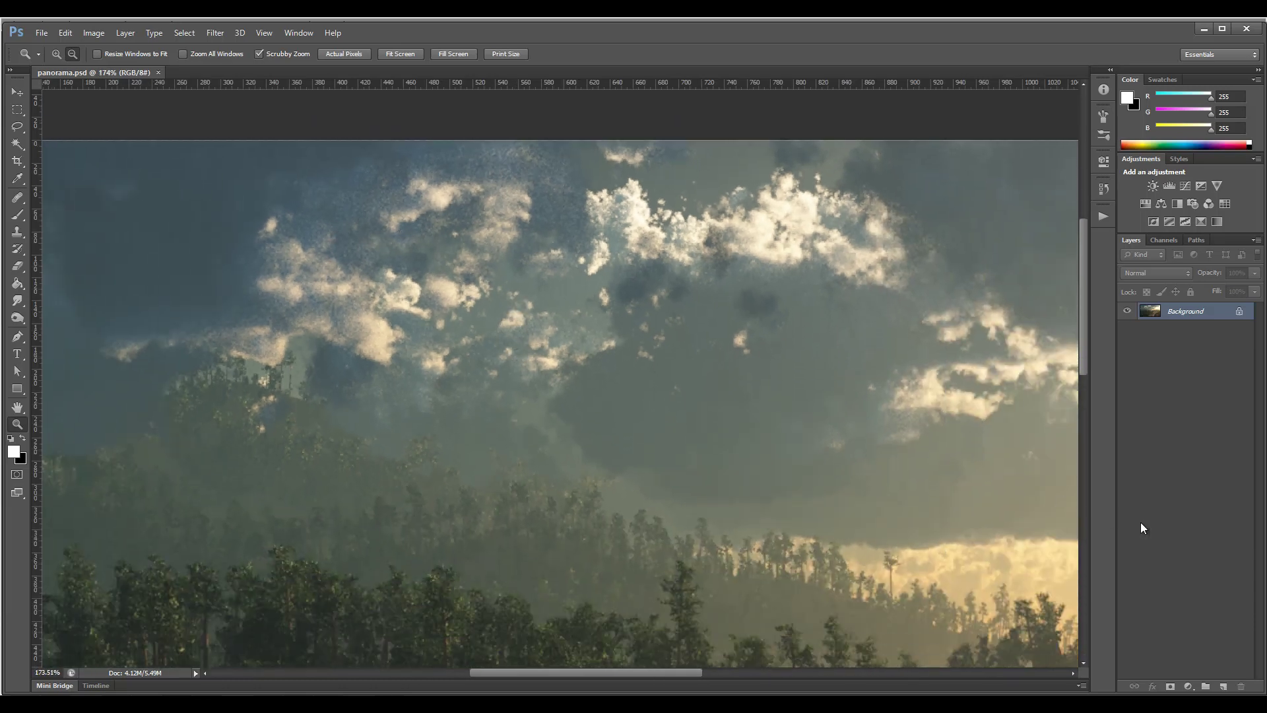
key(ctrl+j)
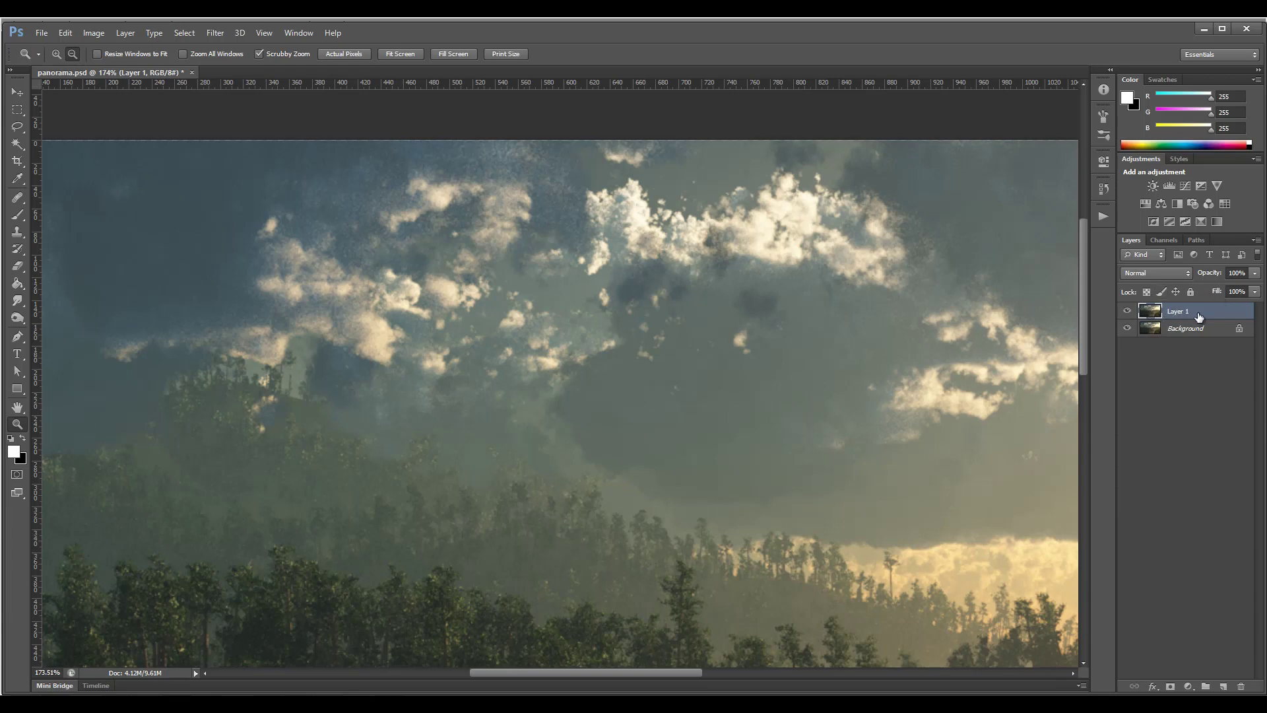
drag(1203, 342, 1208, 634)
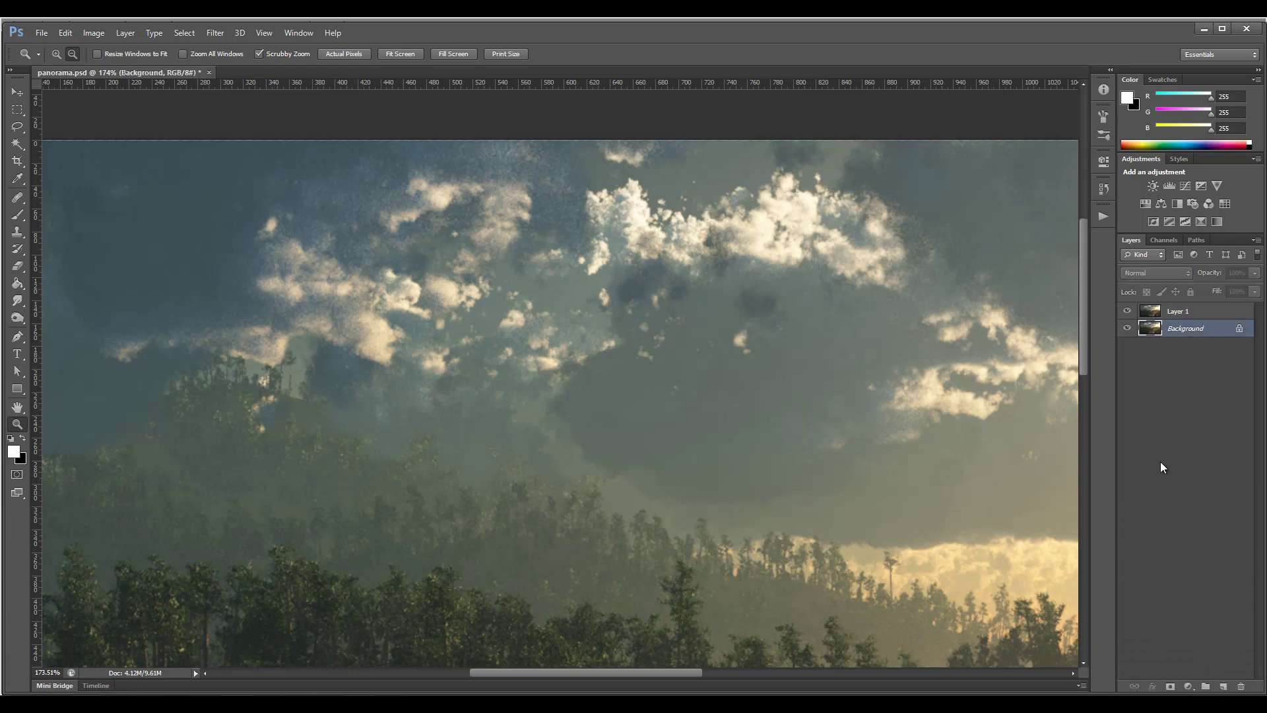
click(1188, 311)
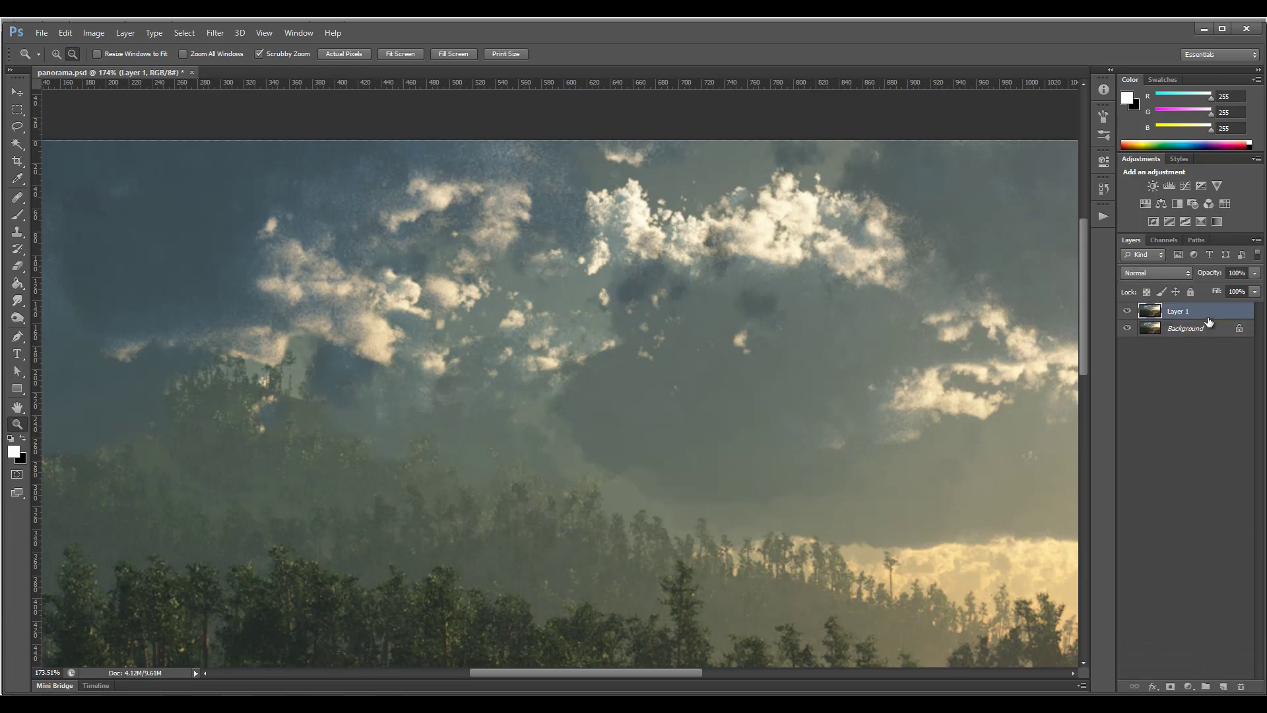
Apply the Dust & Scratches filter to the duplicated layer with a radius of a few pixels and a threshold of 0 levels
click(215, 33)
mouse_move(268, 193)
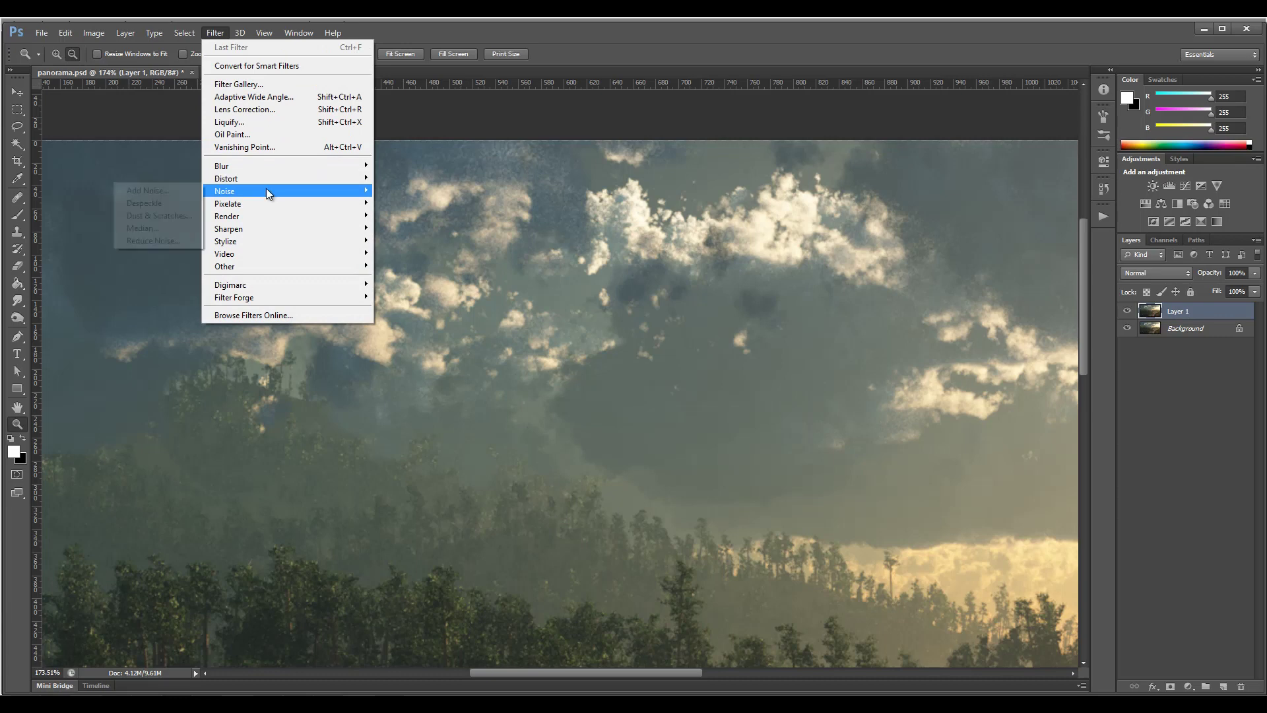
click(157, 217)
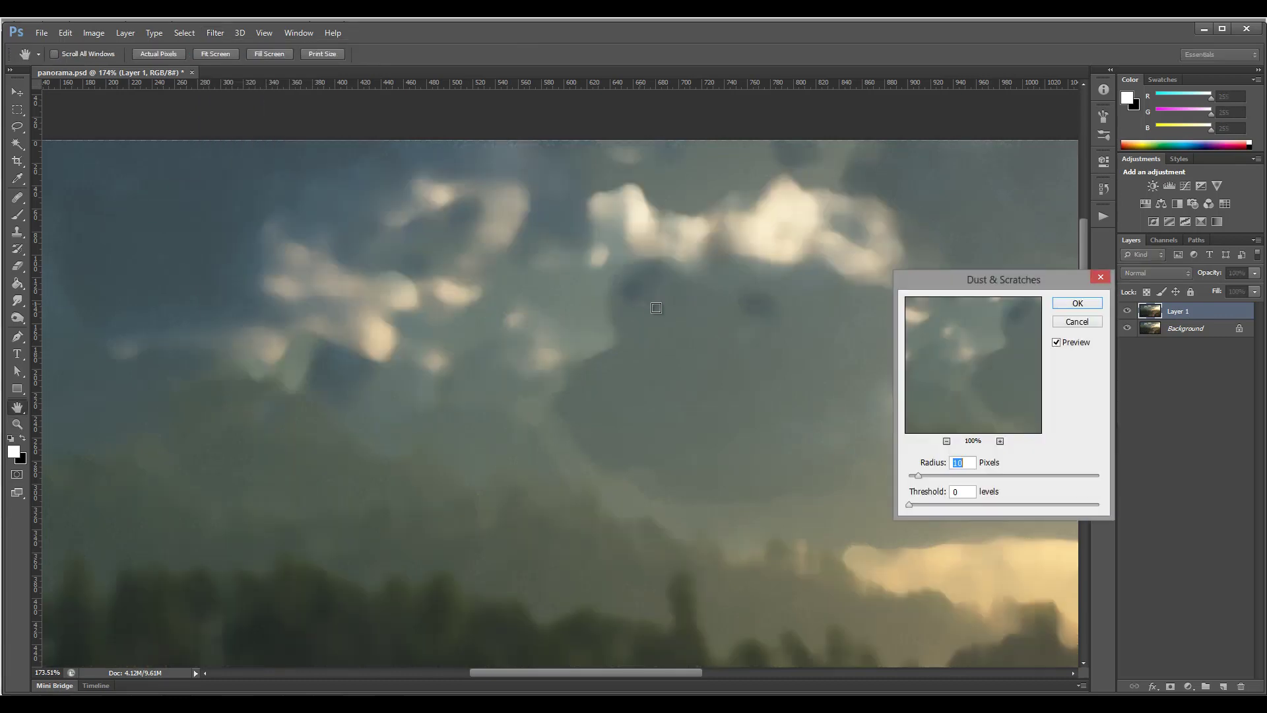
drag(921, 479, 915, 478)
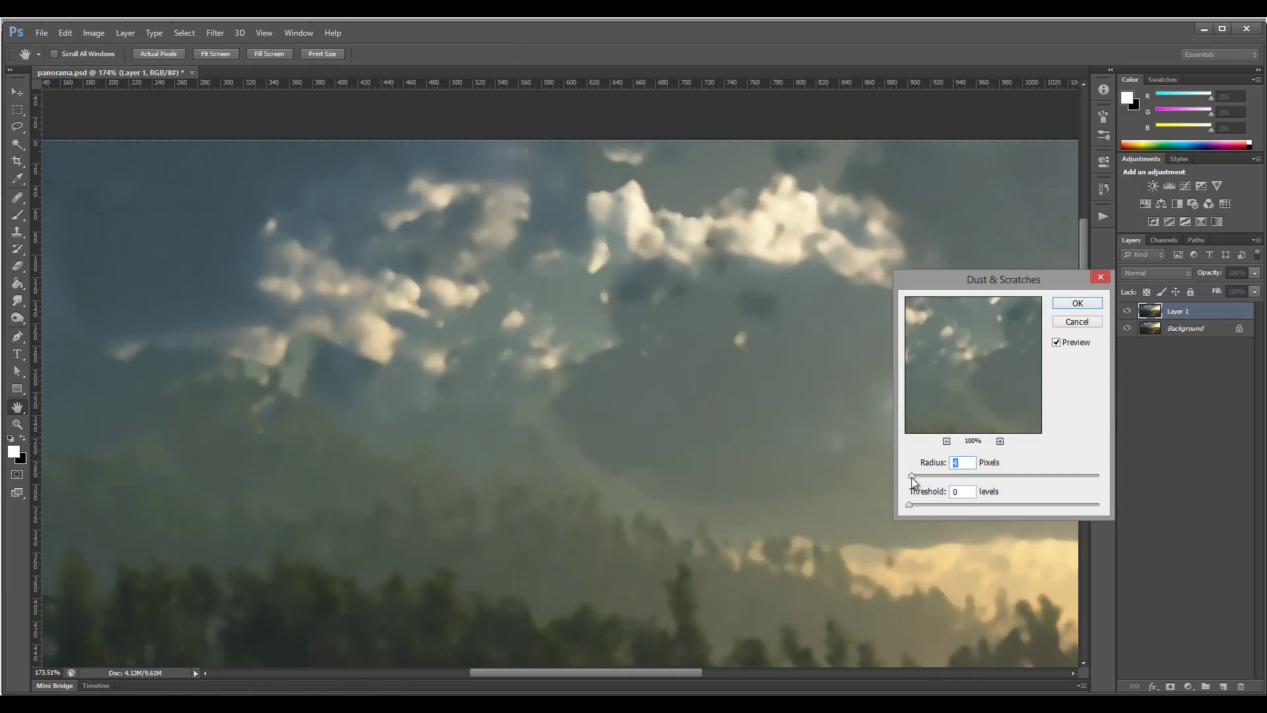
drag(915, 479, 911, 479)
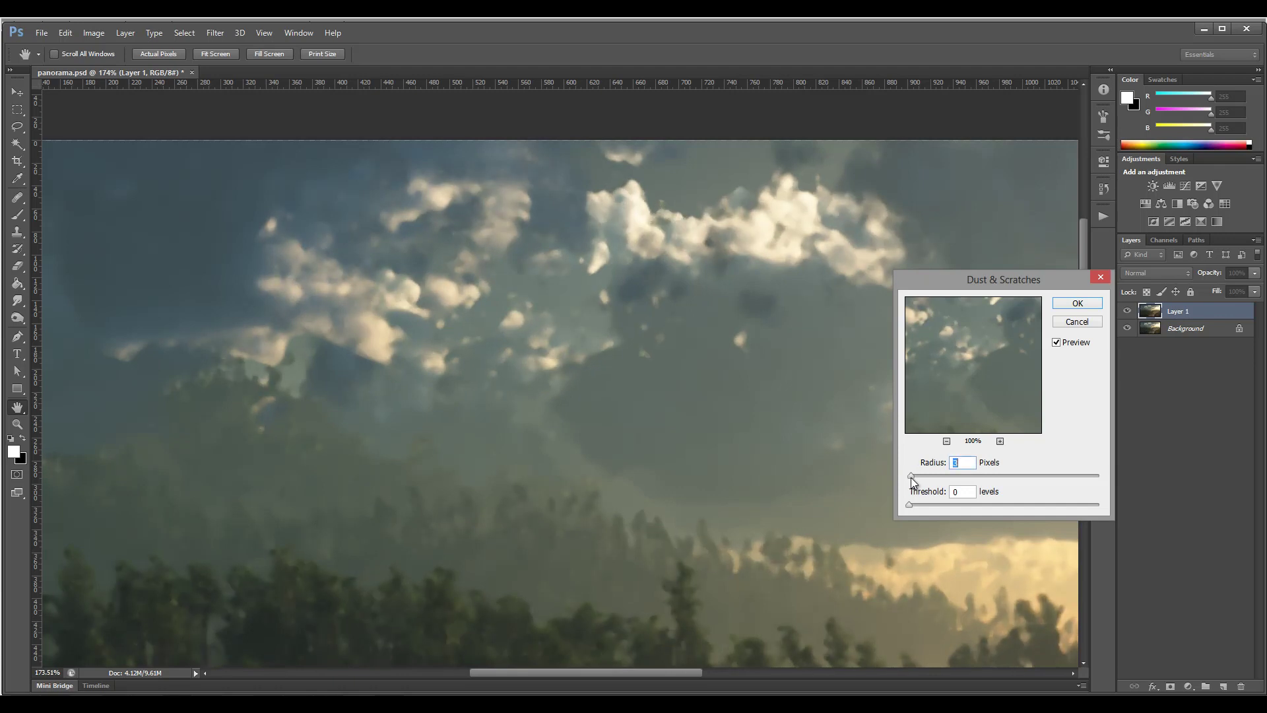
click(913, 477)
click(1075, 303)
Add a layer mask to the filtered layer and fill it with black to hide the smoothing over the whole image
key(alt+space)
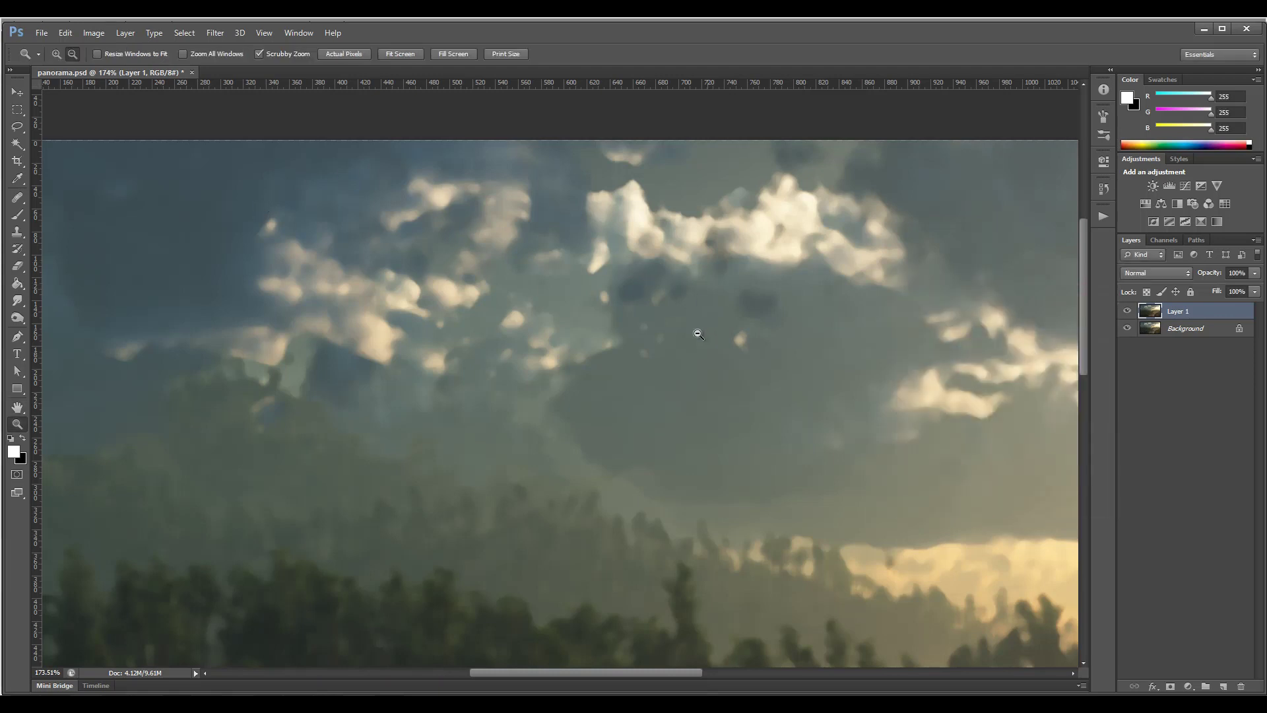
mouse_move(636, 434)
alt+mouse_down()
mouse_move(577, 418)
mouse_move(638, 441)
alt+mouse_up()
alt+drag(578, 386, 634, 393)
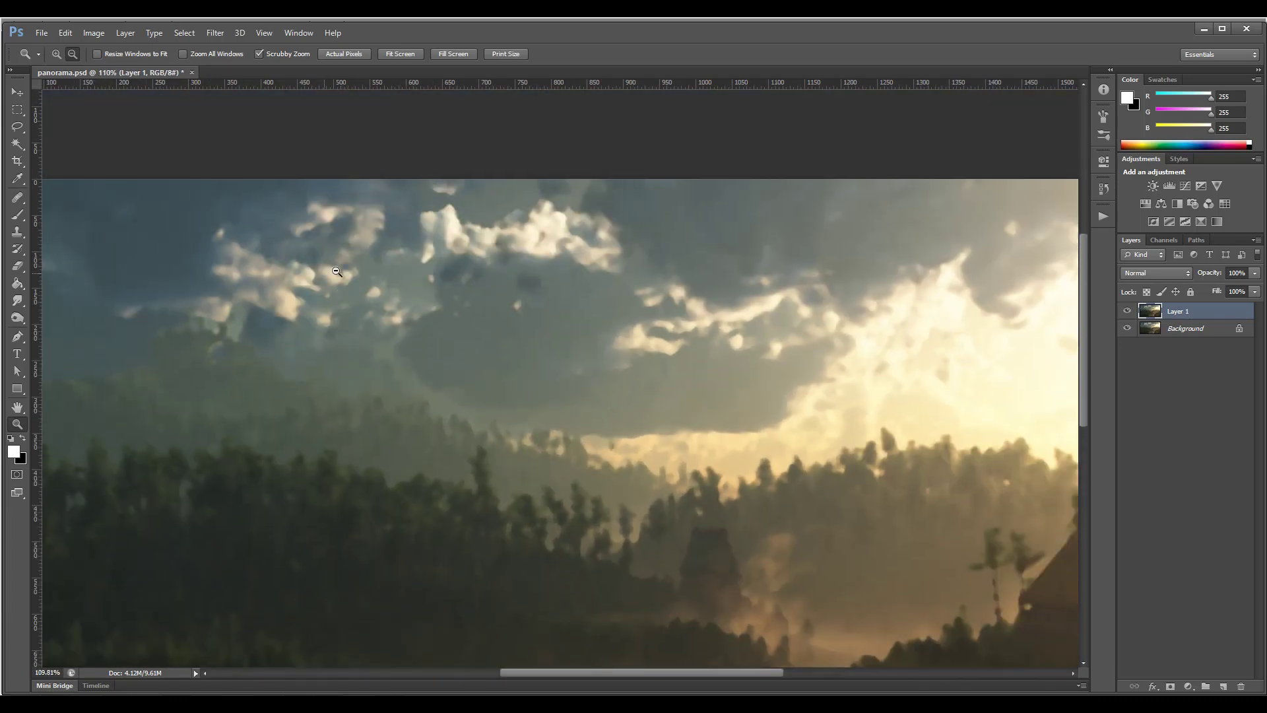
mouse_move(338, 273)
alt+mouse_down()
mouse_move(370, 264)
mouse_move(353, 257)
alt+mouse_up()
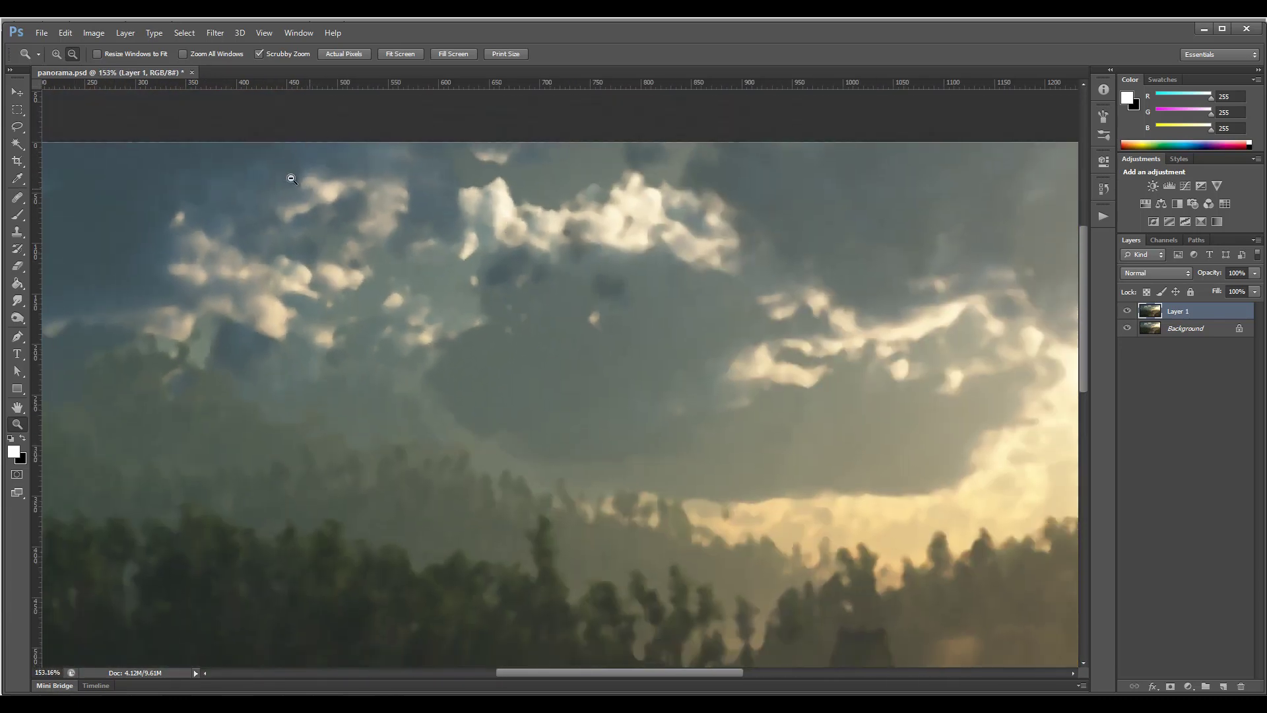
click(1169, 687)
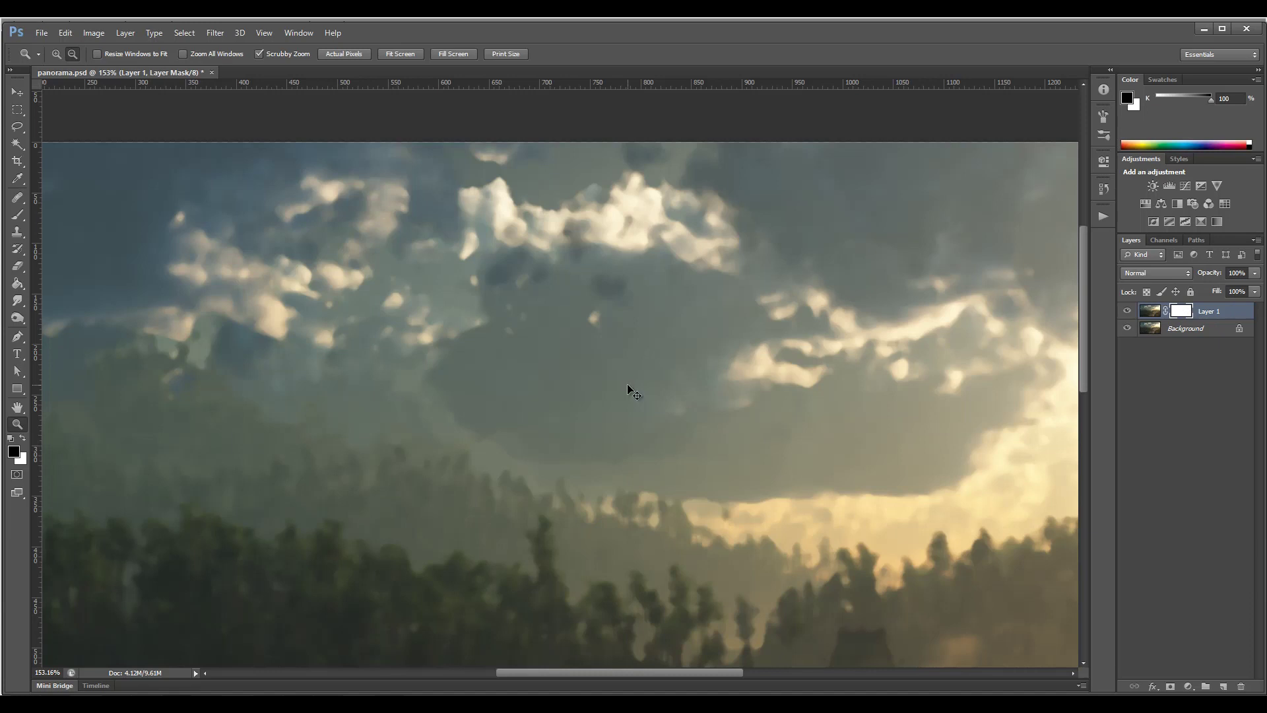
key(alt+BackSpace)
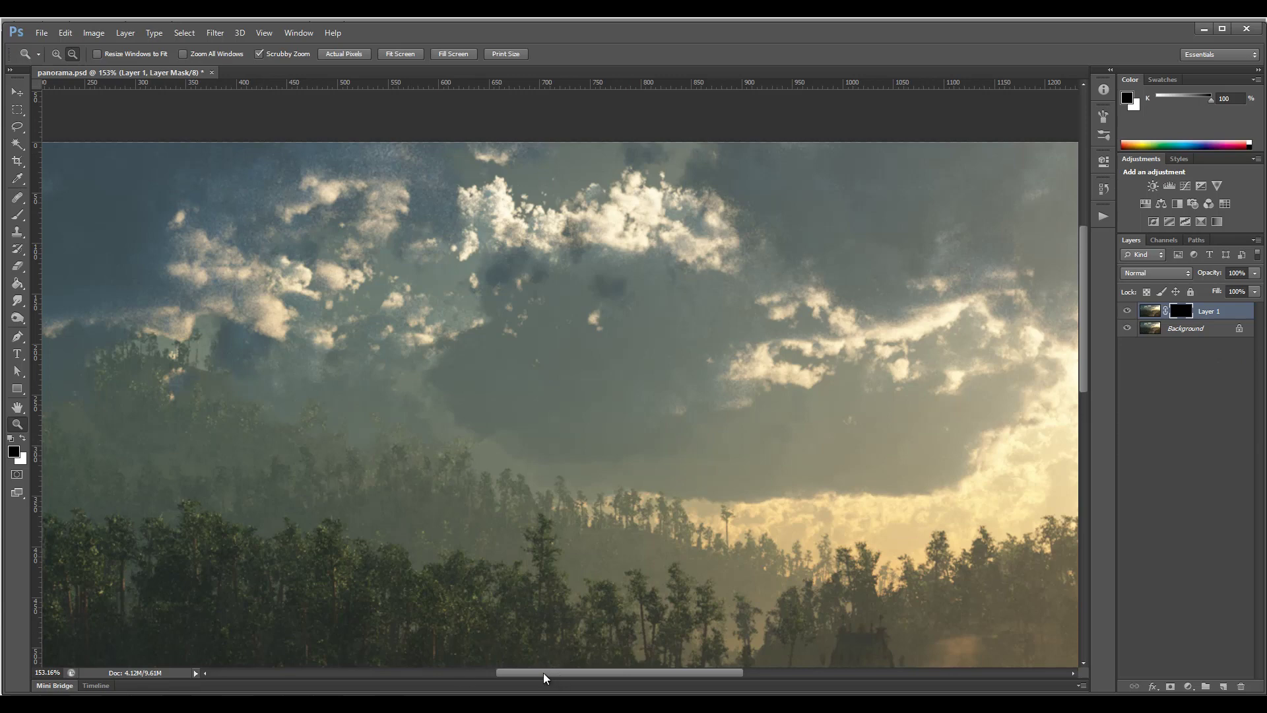
drag(544, 675, 471, 672)
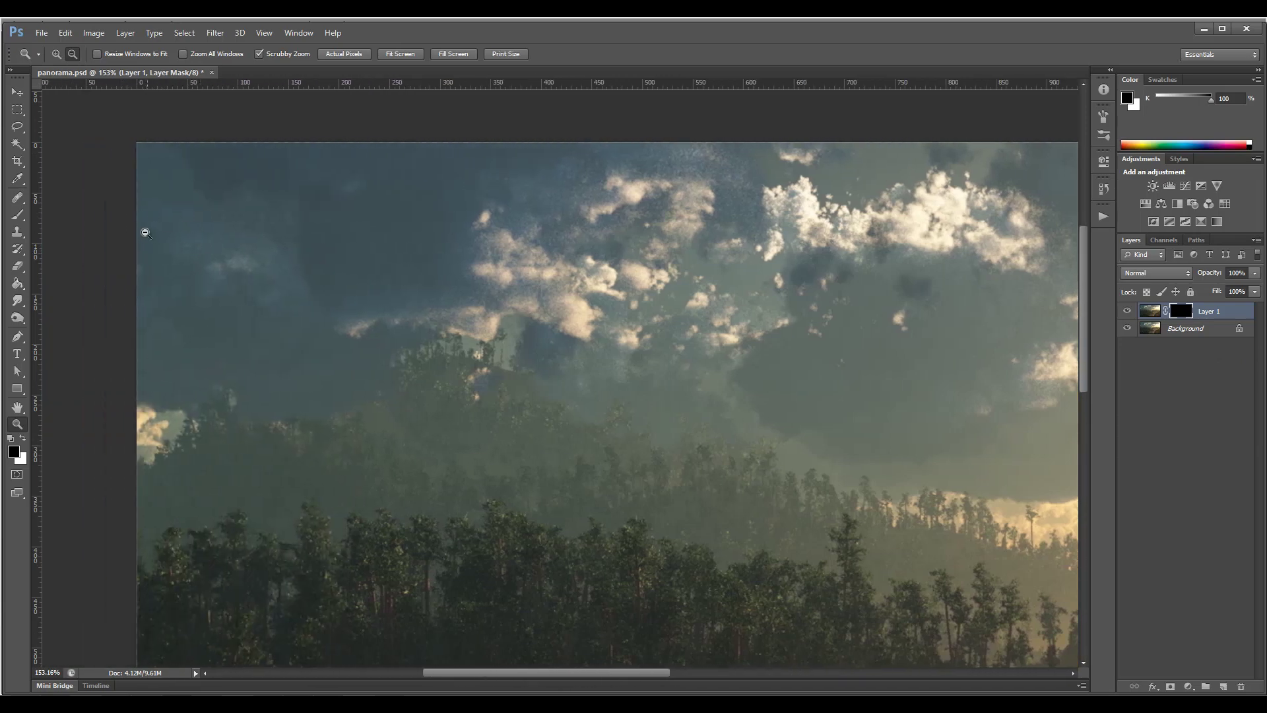
Set up a soft round brush at 25 px and 10% opacity with white as the foreground colour
click(18, 215)
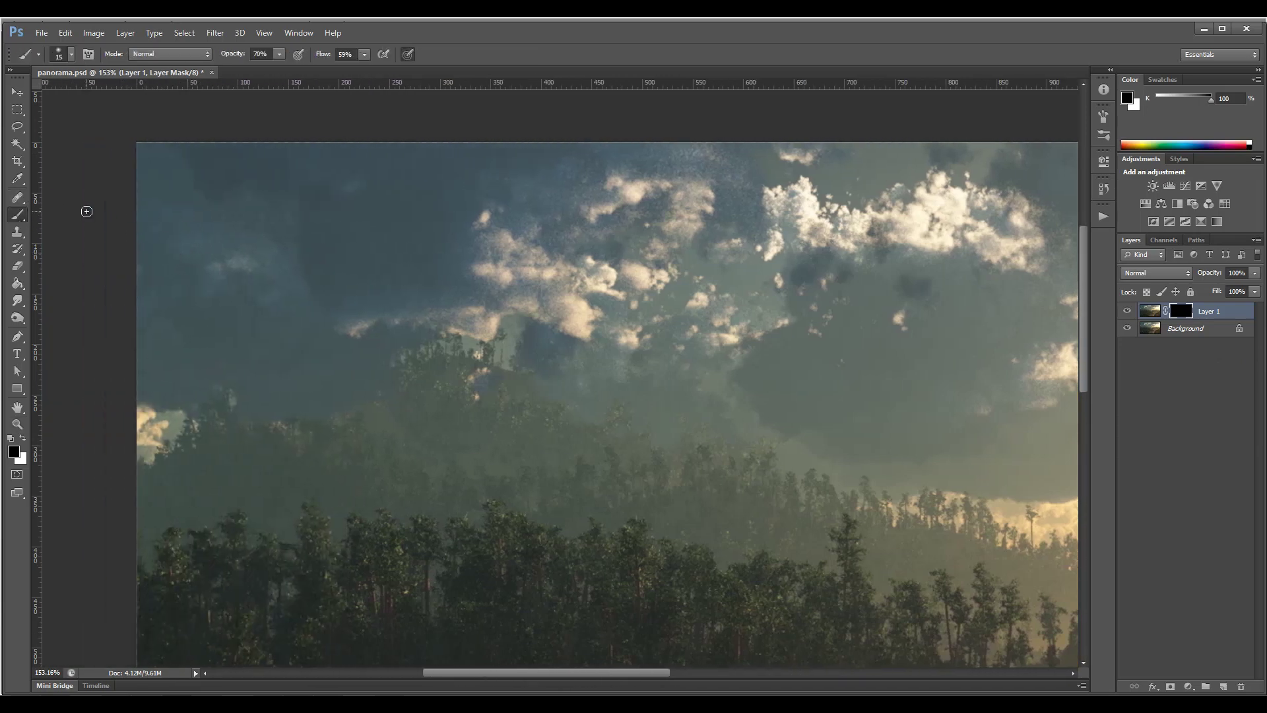
right_click(99, 177)
key(Escape)
right_click(323, 196)
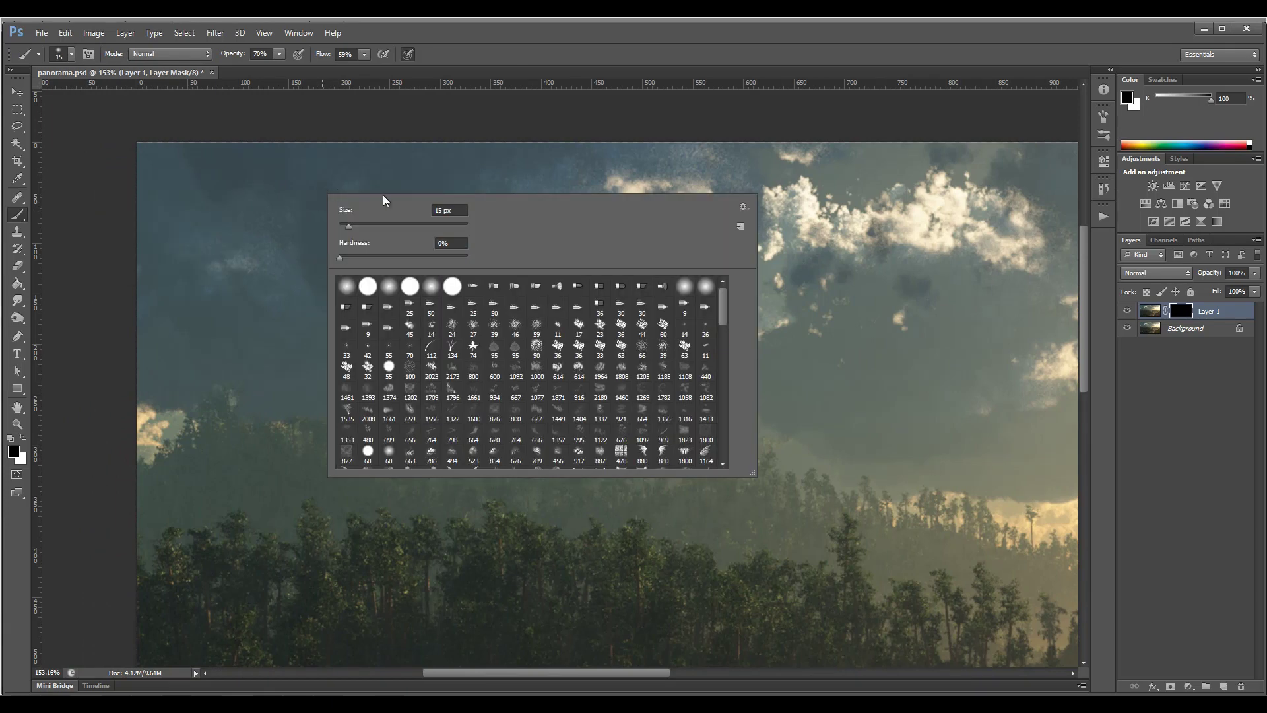
click(433, 291)
click(283, 114)
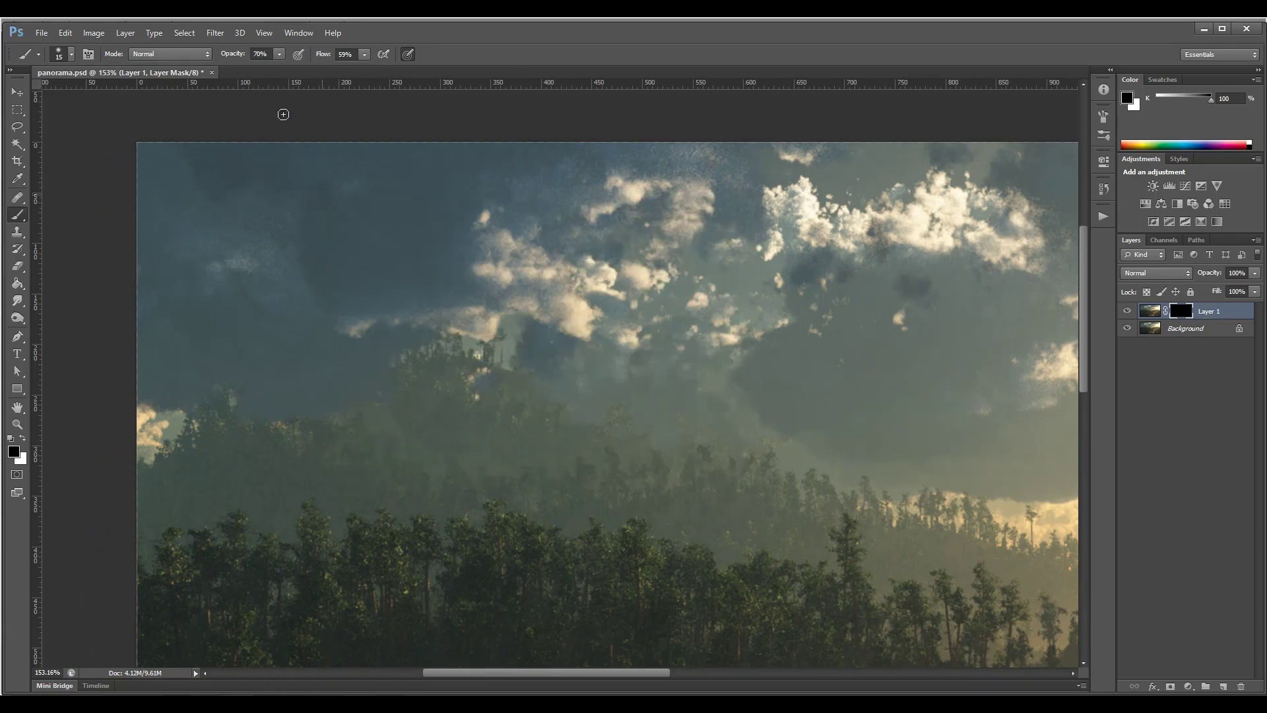
click(279, 54)
click(245, 113)
key(bracketright)
click(23, 439)
Paint lightly on Layer 1's mask over the dark clouds above the forested mountain, and compare the image with Layer 1 hidden and shown
mouse_move(227, 234)
mouse_down()
mouse_move(215, 224)
mouse_move(221, 260)
mouse_move(249, 229)
mouse_move(208, 225)
mouse_move(213, 255)
mouse_up()
alt+scroll(214, 254, up, 5)
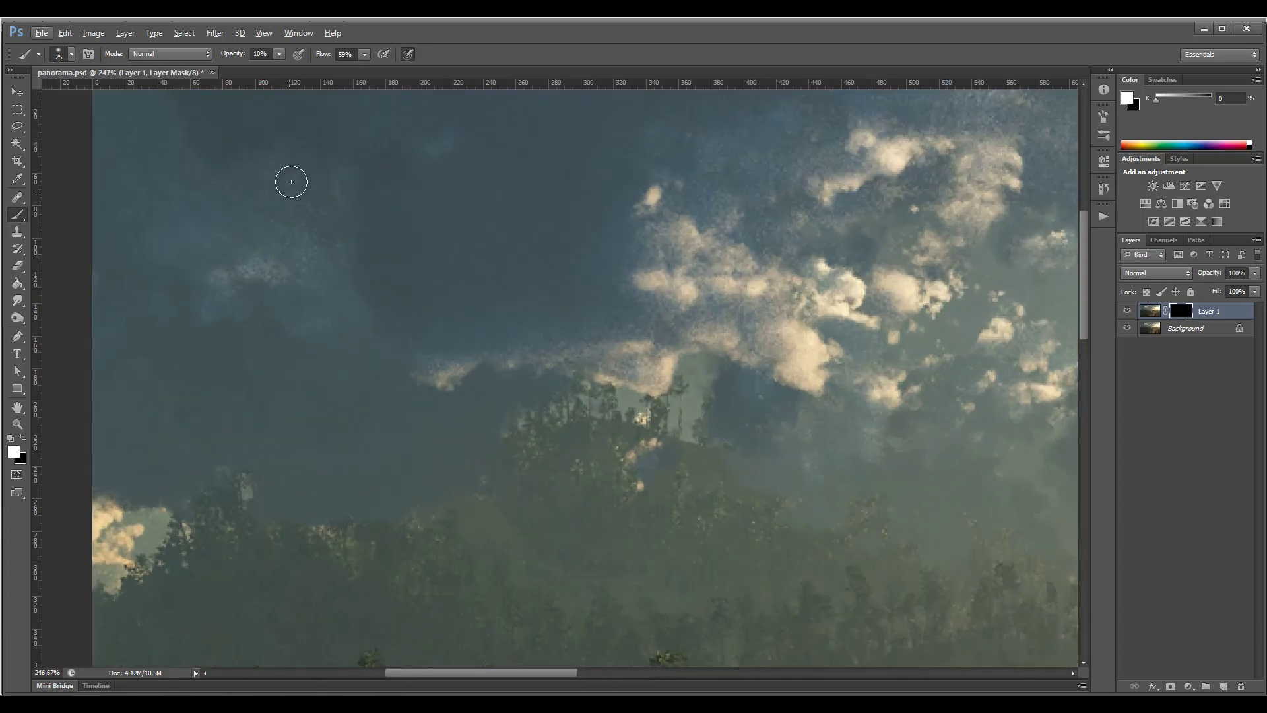
mouse_move(293, 200)
mouse_down()
mouse_move(227, 190)
mouse_move(326, 271)
mouse_move(257, 262)
mouse_move(260, 280)
mouse_move(244, 289)
mouse_move(294, 283)
mouse_move(291, 299)
mouse_move(372, 333)
mouse_up()
click(1130, 313)
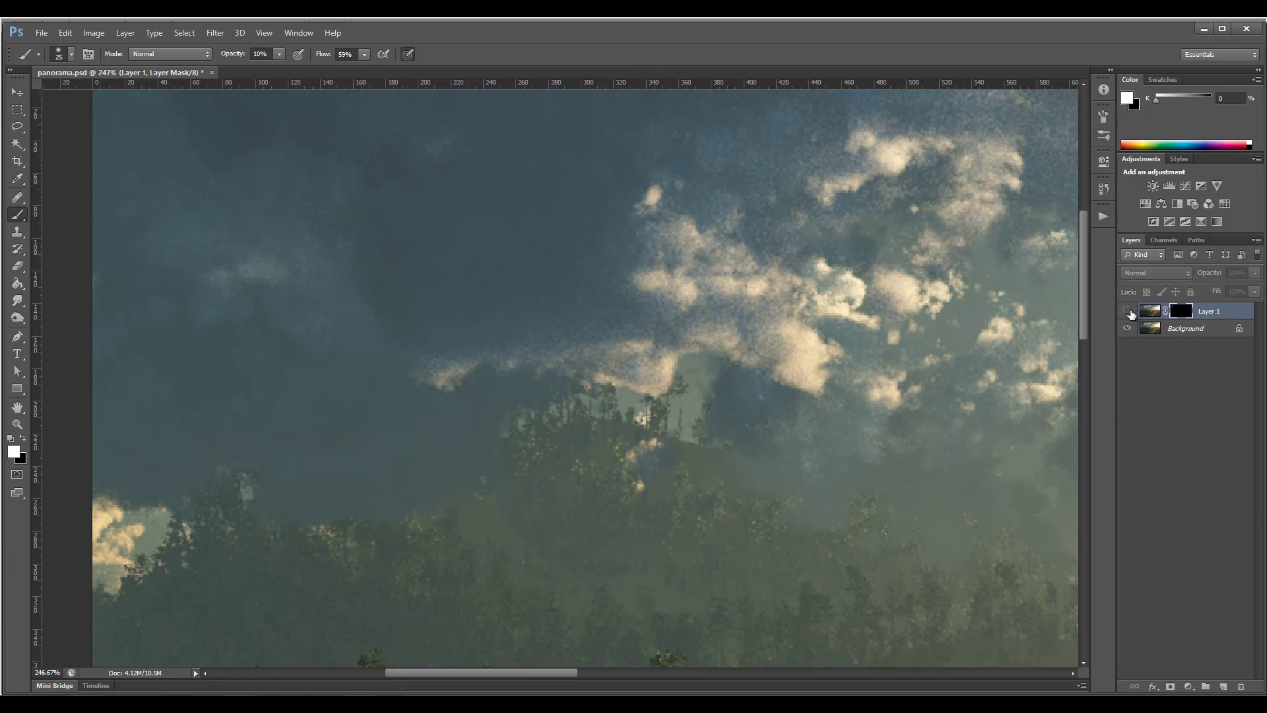
click(1130, 312)
click(1131, 314)
click(1131, 314)
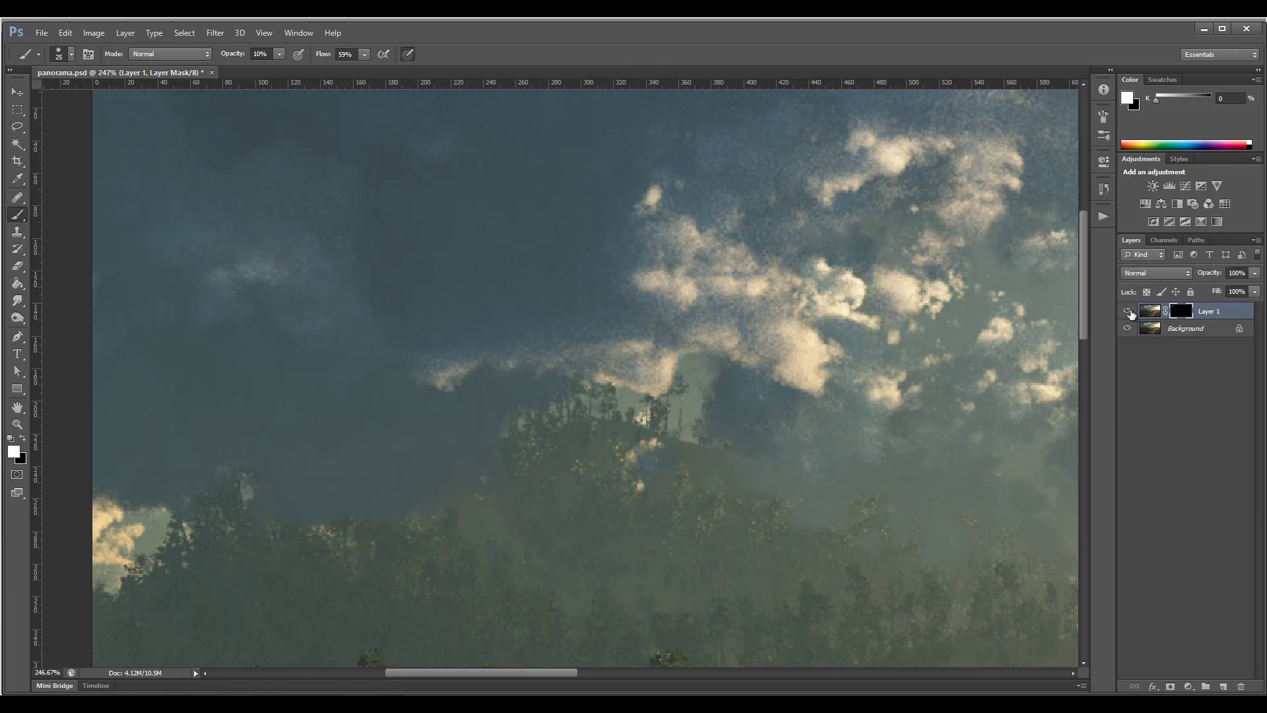
click(1131, 314)
click(1131, 314)
Paint white on Layer 1's mask over the noisy clouds, raising the brush opacity to 20% and 30% and the size to 40 px
click(280, 58)
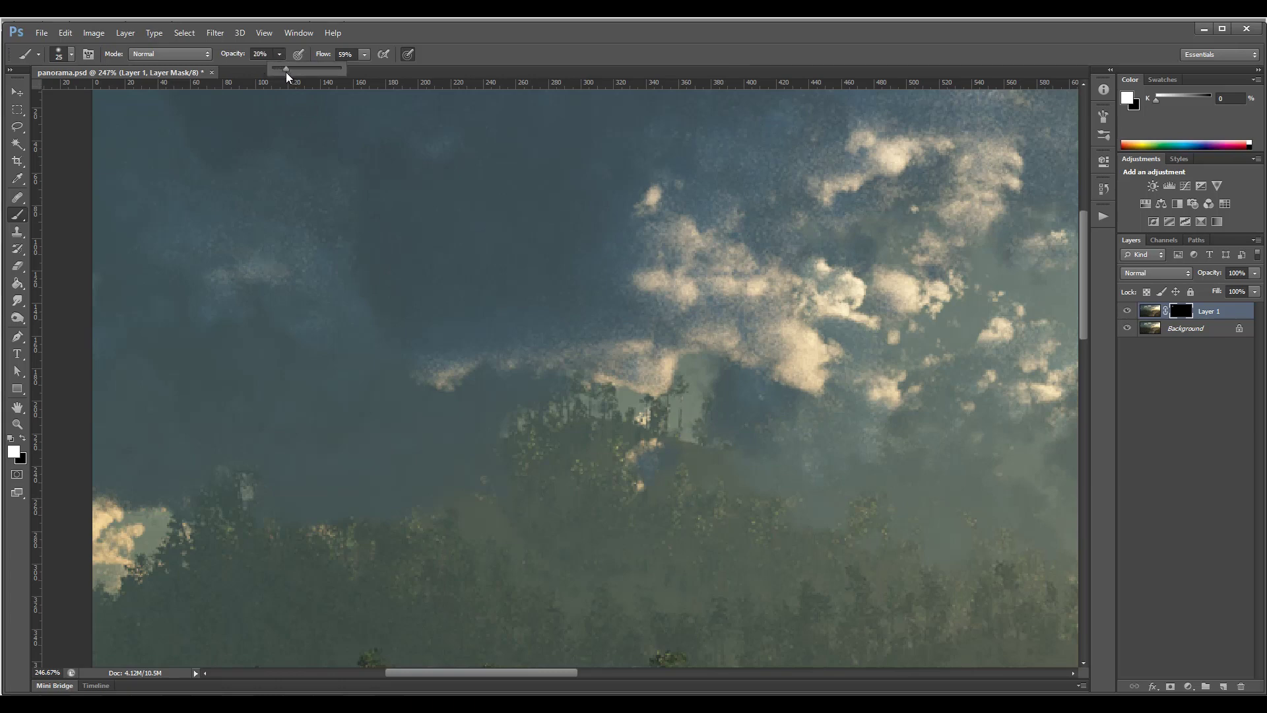
click(630, 307)
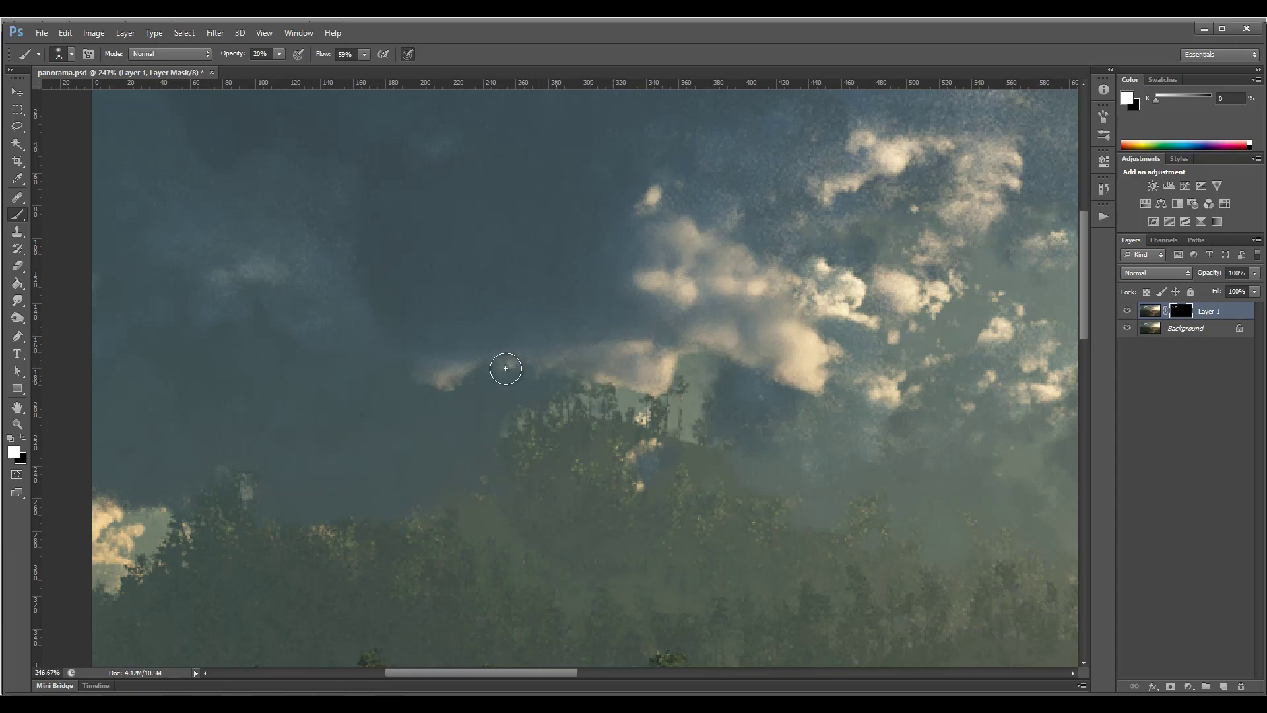
drag(670, 282, 438, 425)
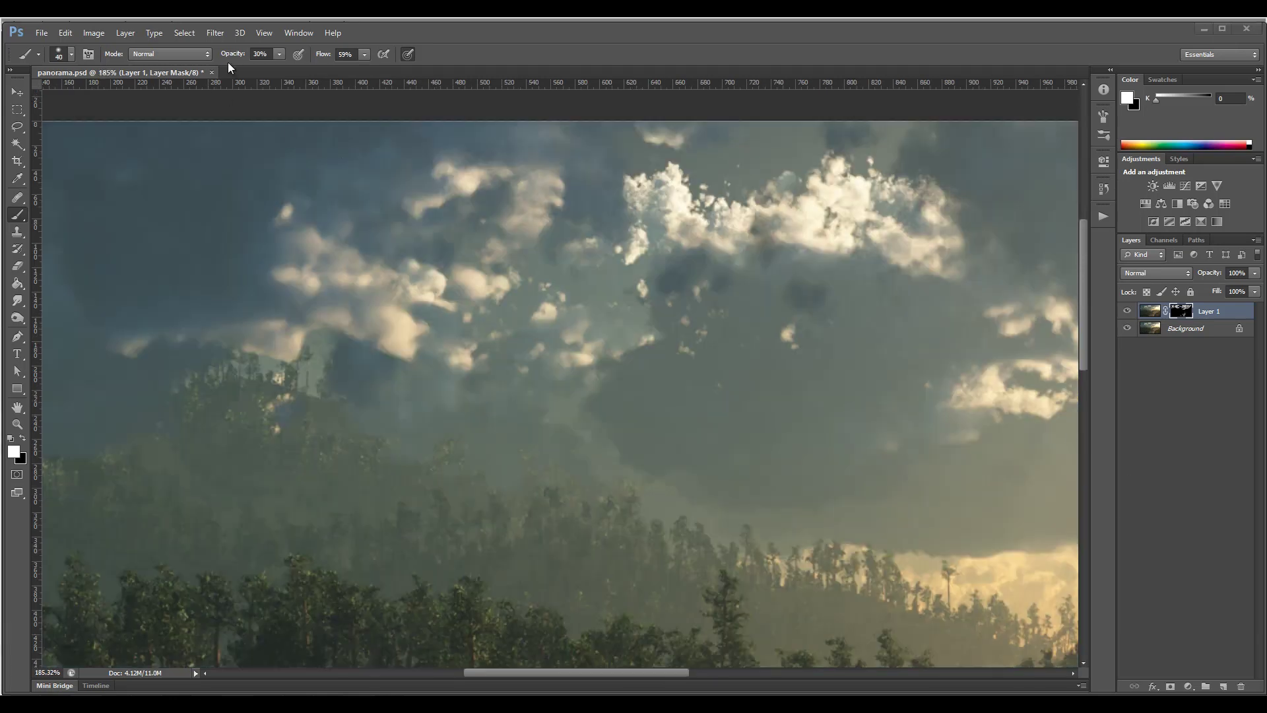
Check Layer 1's mask on its own and the layer's before/after effect, and reduce its fill to 91%
alt+click(1185, 316)
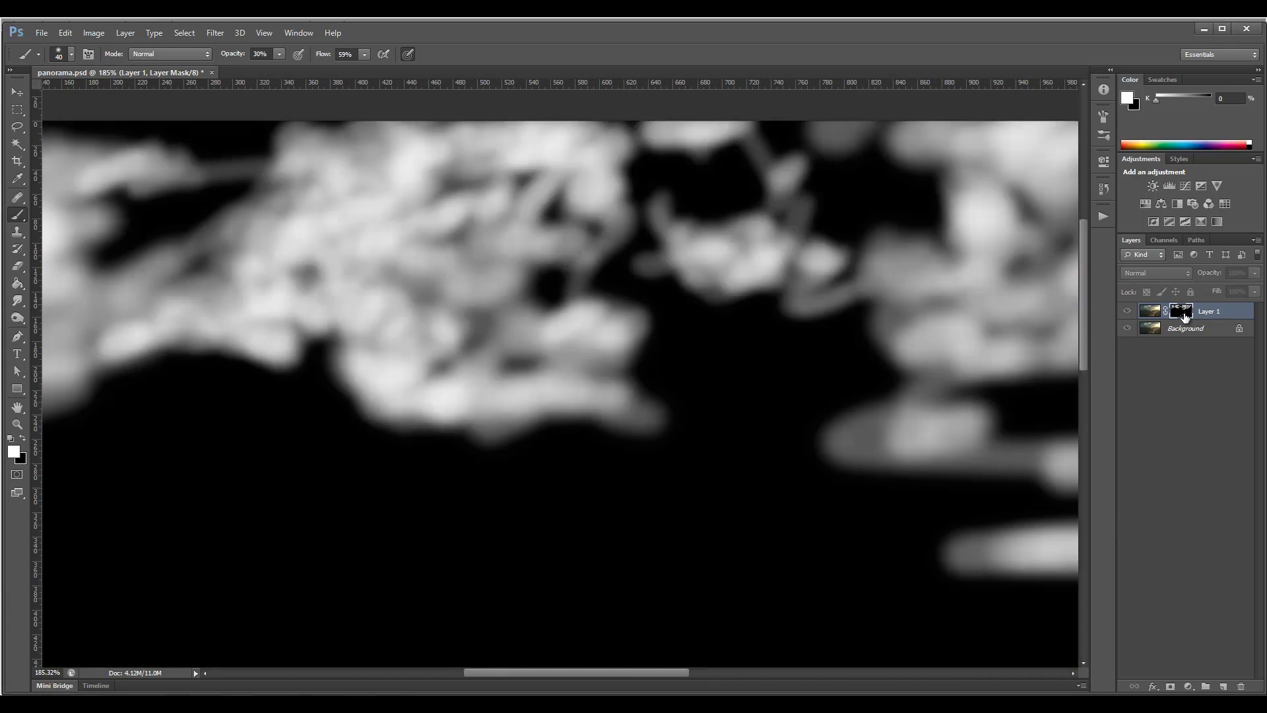
alt+click(1185, 316)
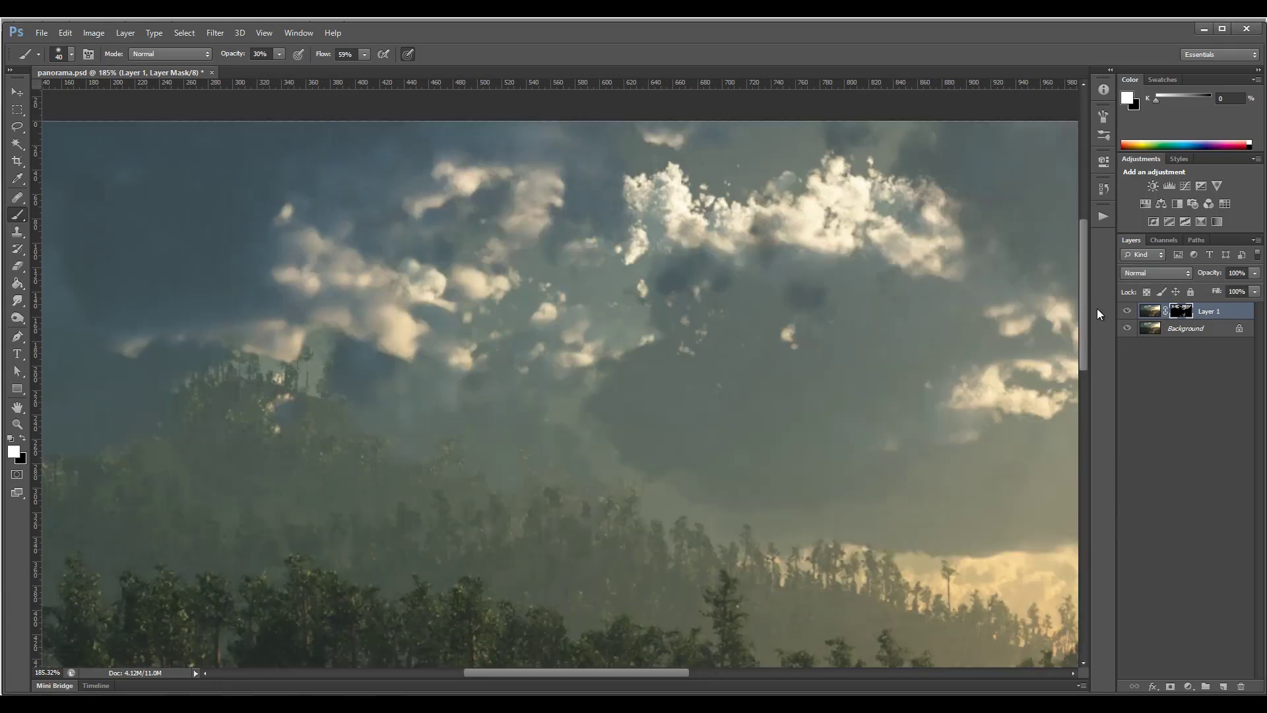
click(1128, 313)
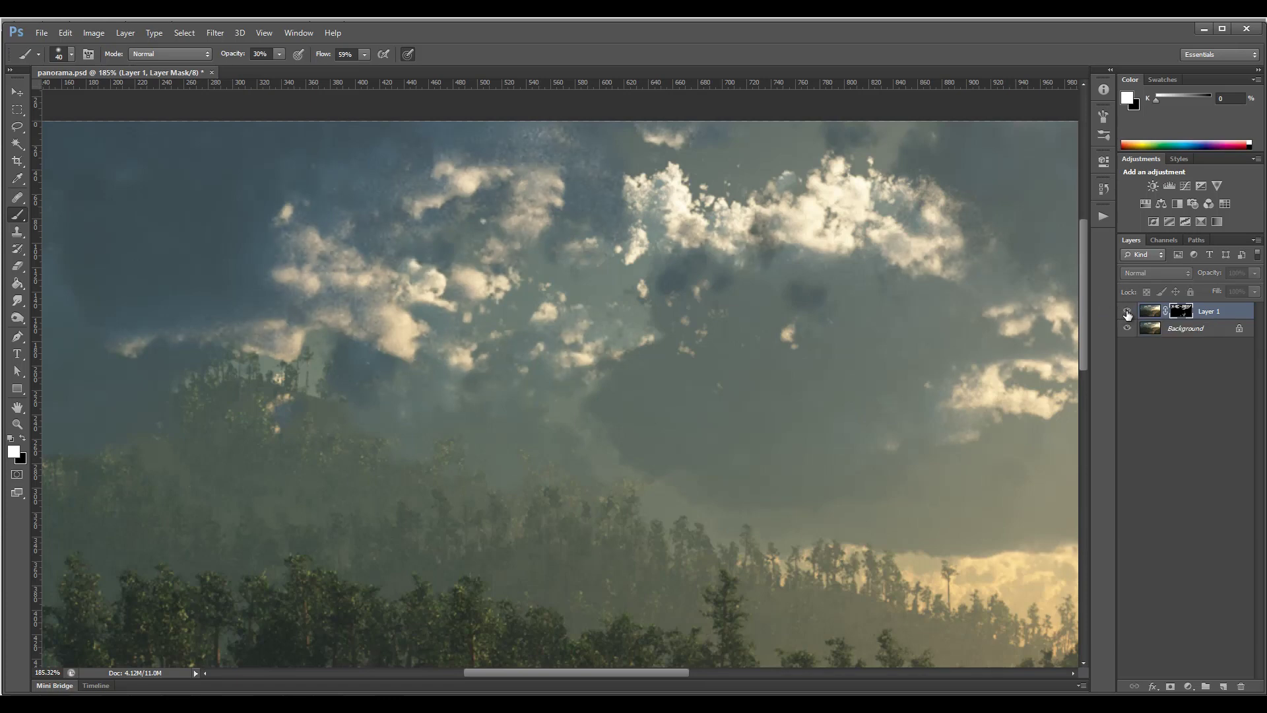
click(1127, 313)
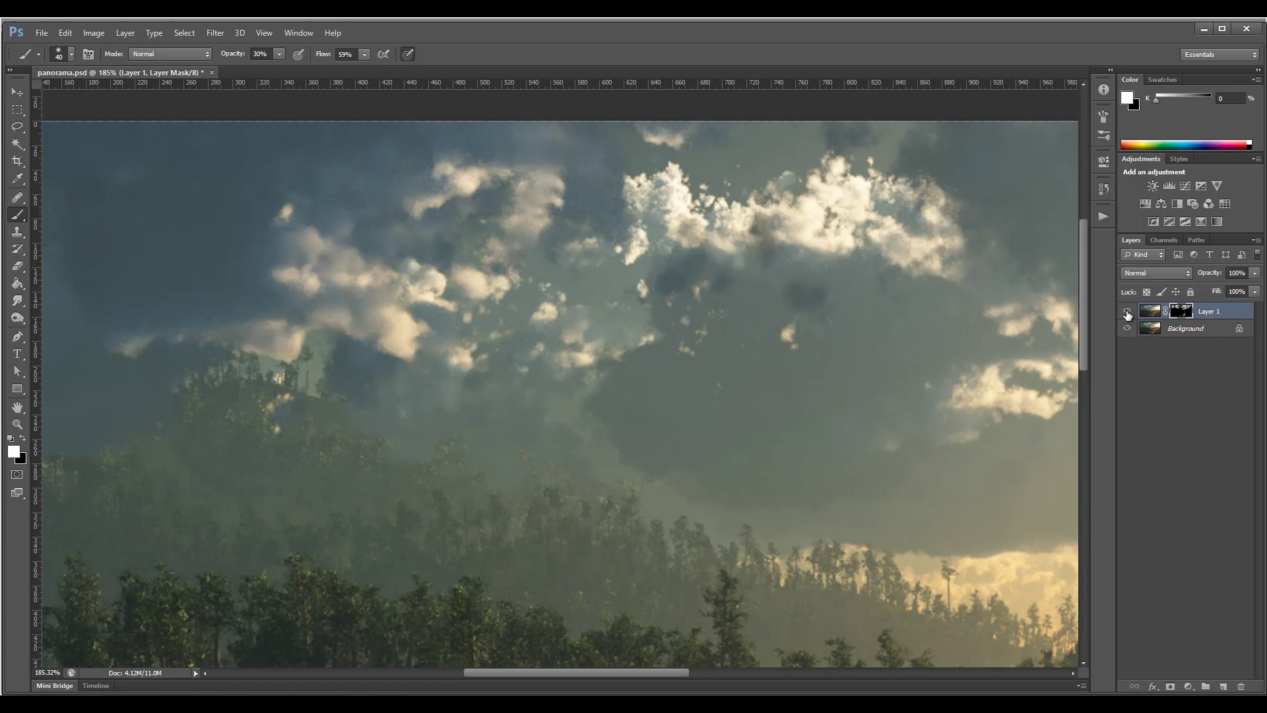
click(1255, 292)
drag(1191, 307, 1255, 311)
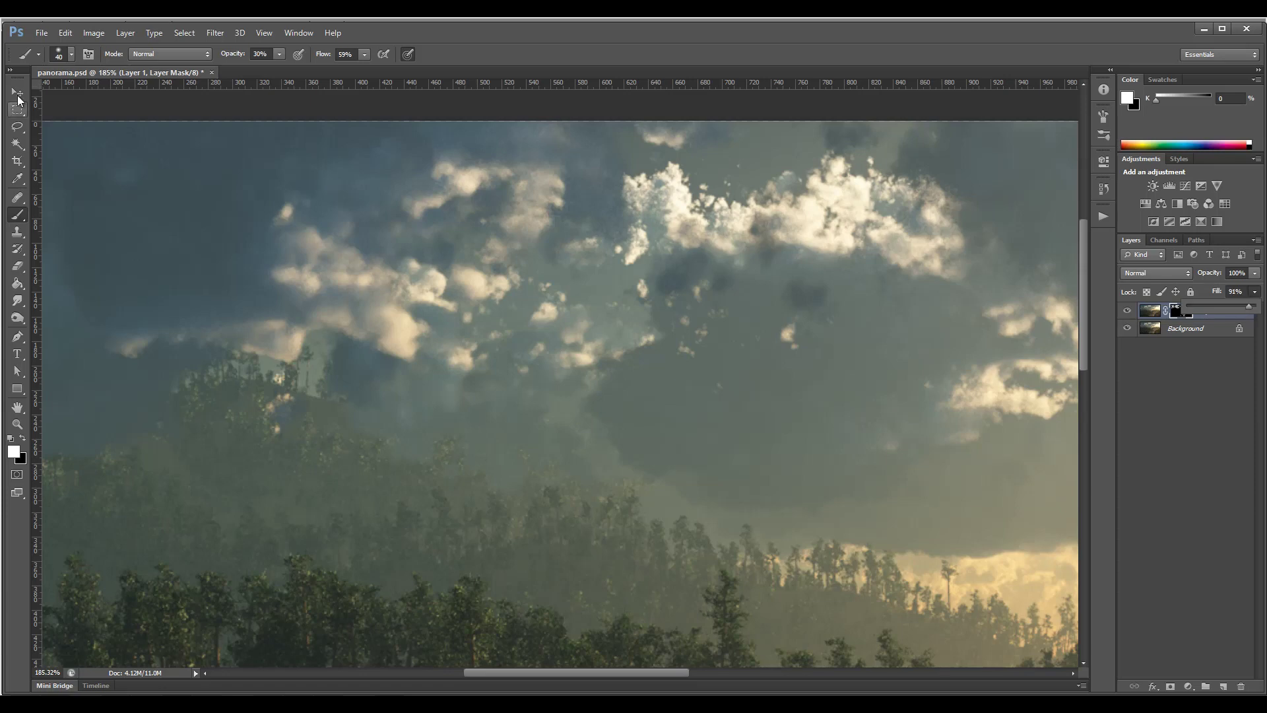
Compare the whole picture with Layer 1 hidden and shown to judge the cloud smoothing
key(v)
alt+scroll(470, 301, down, 2)
alt+scroll(470, 301, down, 3)
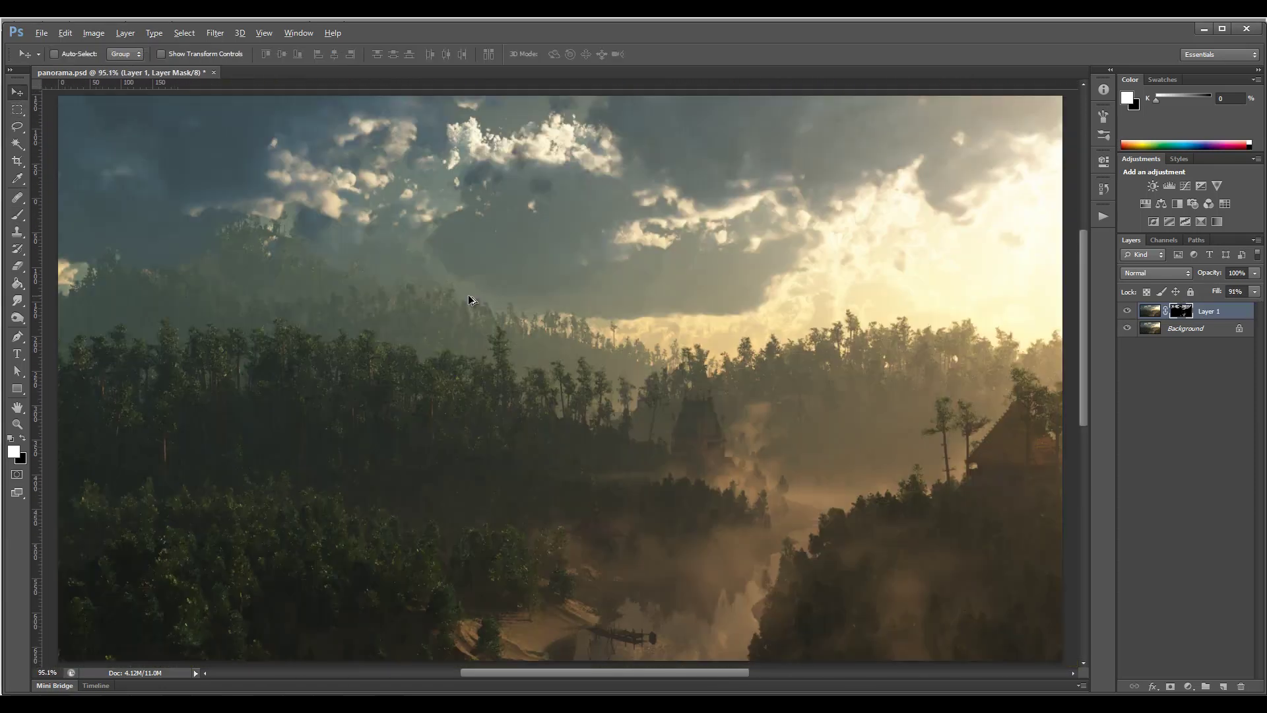
click(1127, 311)
click(1128, 311)
click(1128, 311)
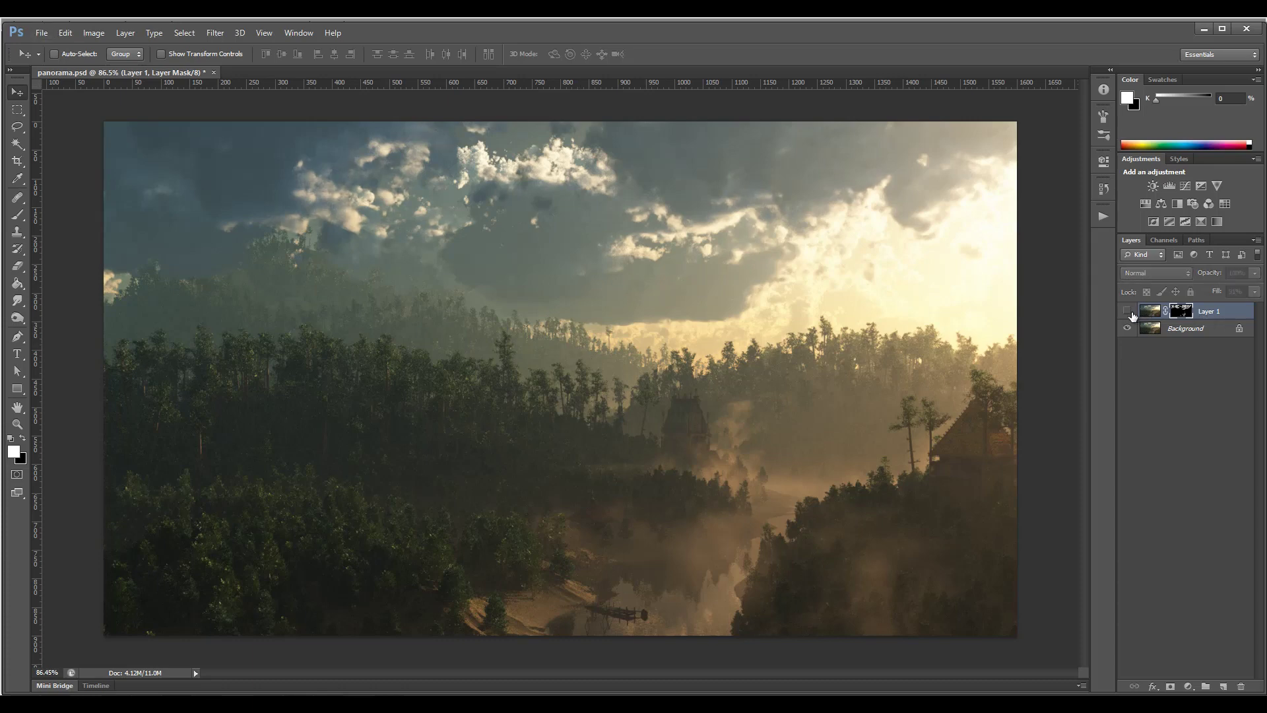
click(1127, 311)
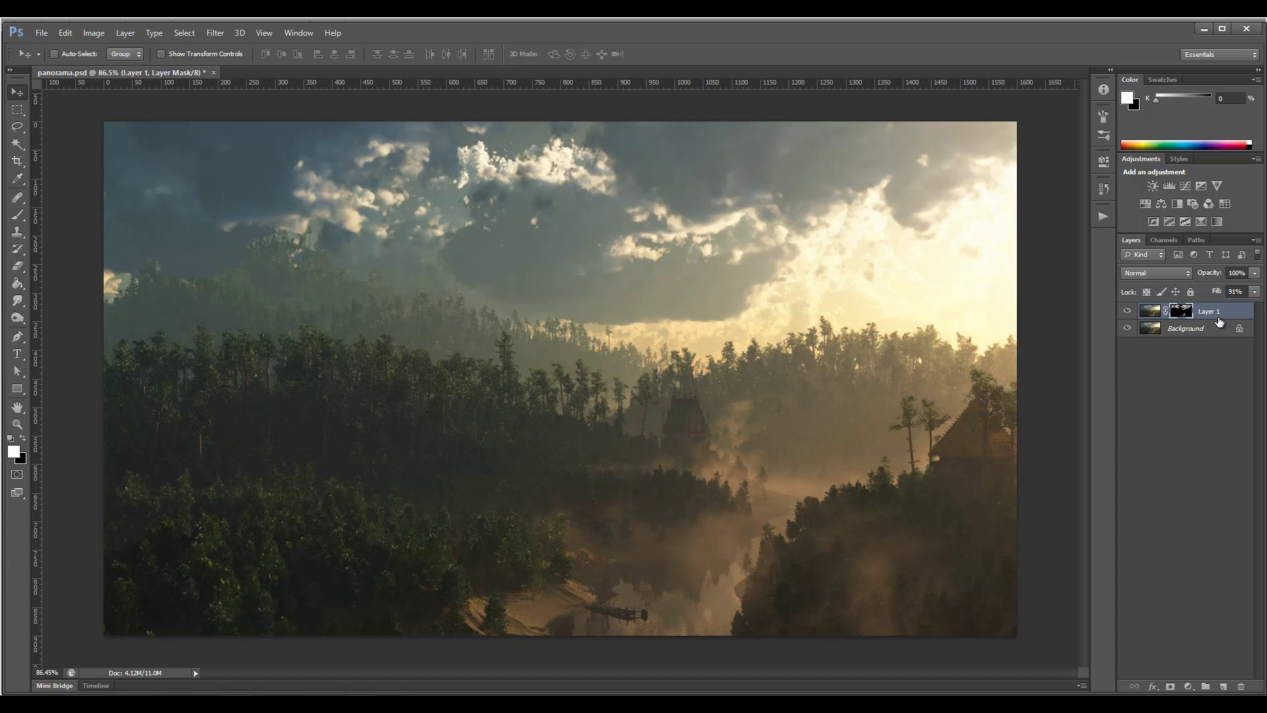
Stamp the visible layers into a new top layer and start a Black & White adjustment with Reds 113, Yellows 148, Greens 158, Cyans 81, Blues 101%
key(ctrl+shift+alt+e)
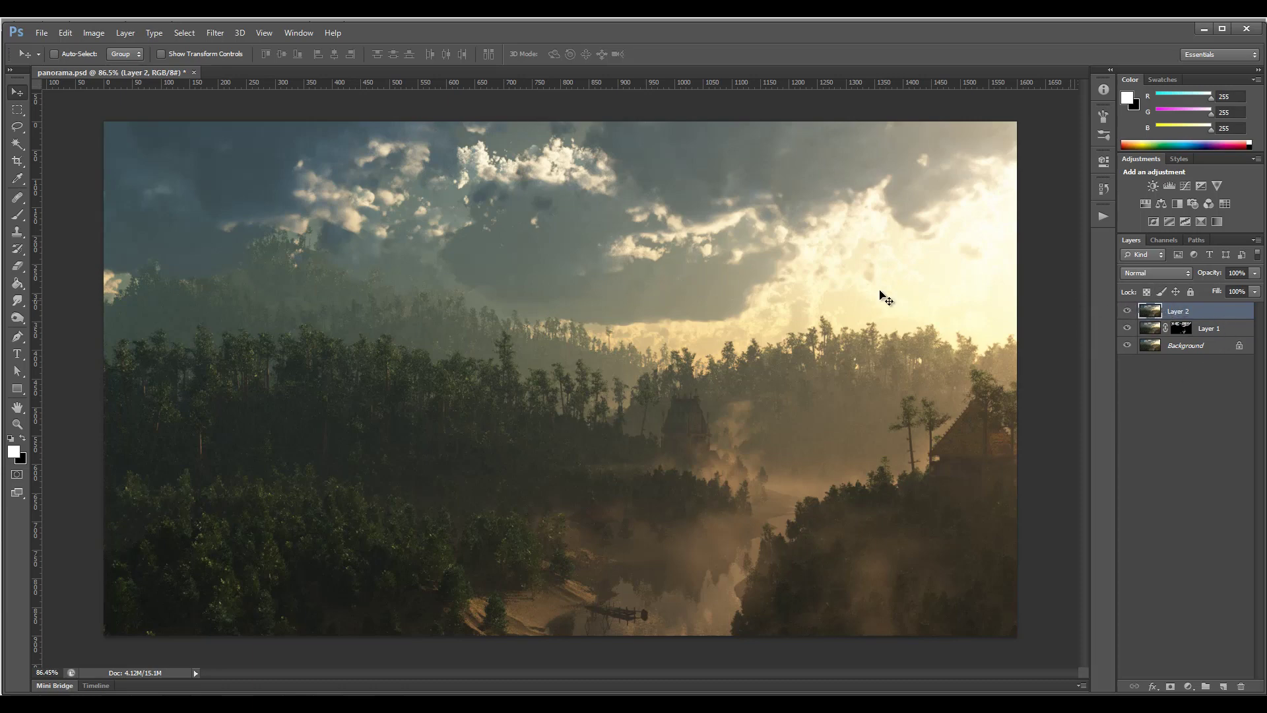
click(95, 33)
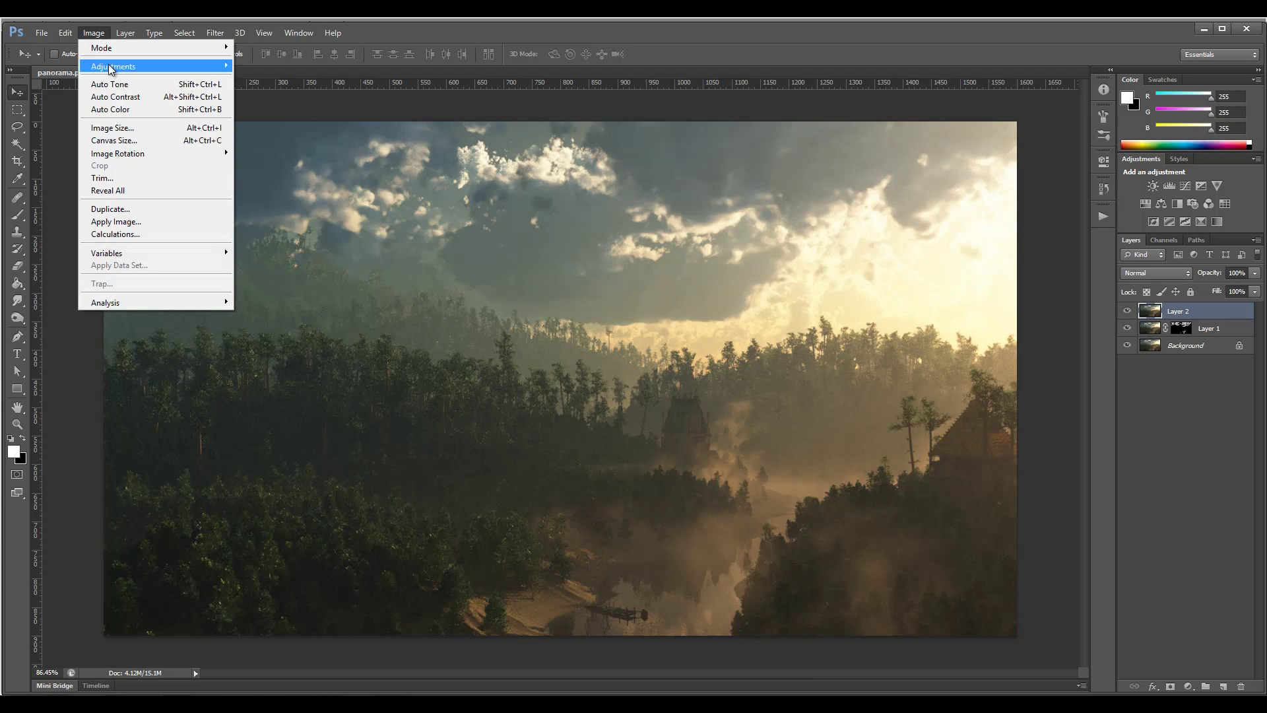
mouse_move(112, 66)
click(343, 159)
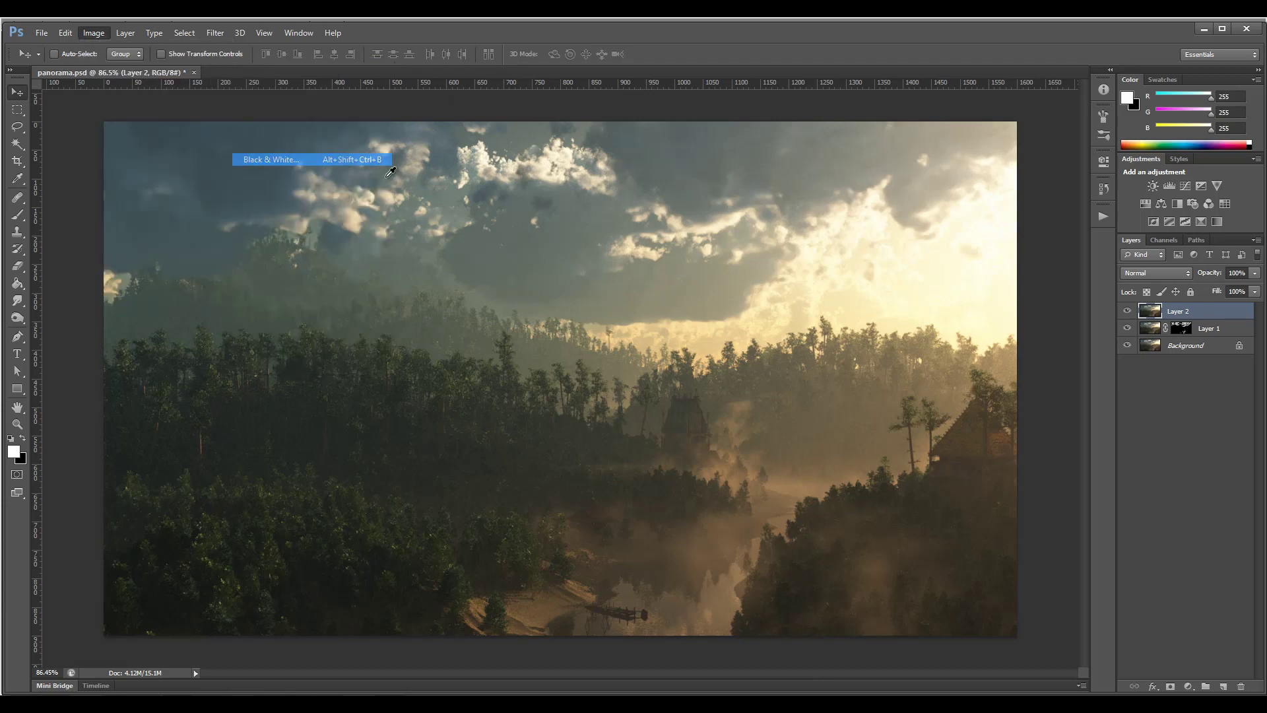
drag(872, 308, 908, 314)
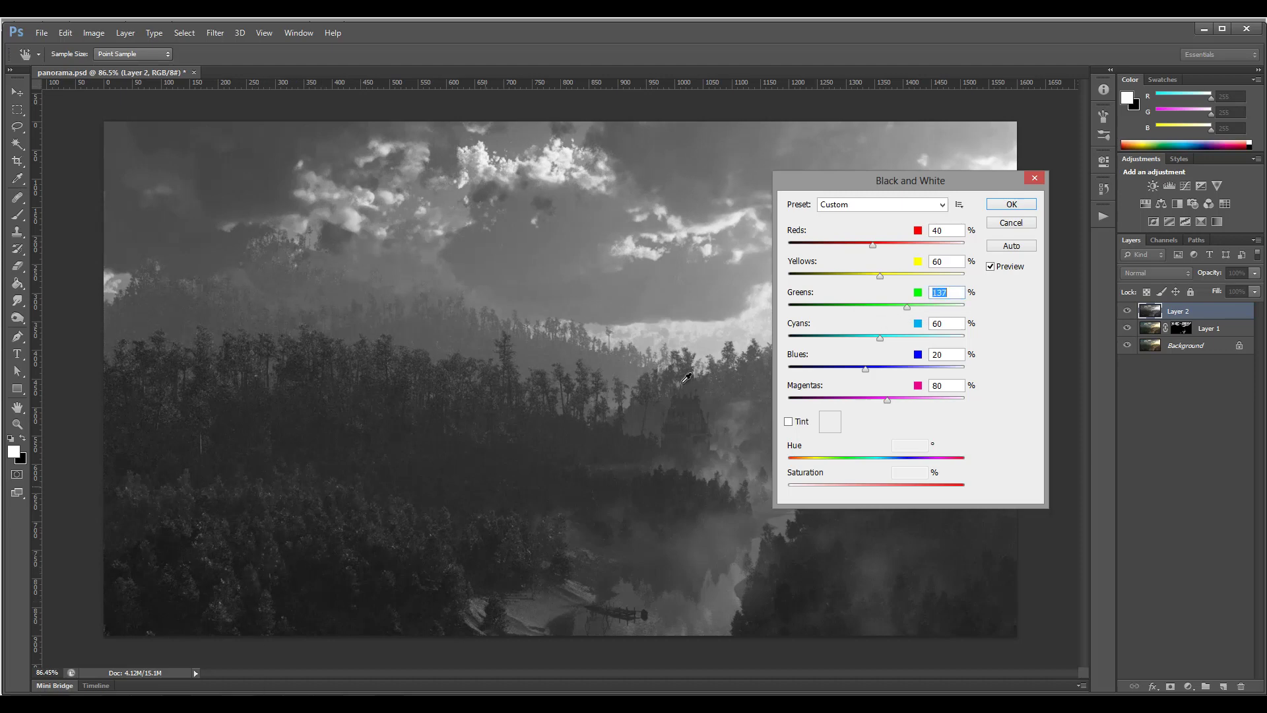
drag(818, 307, 801, 306)
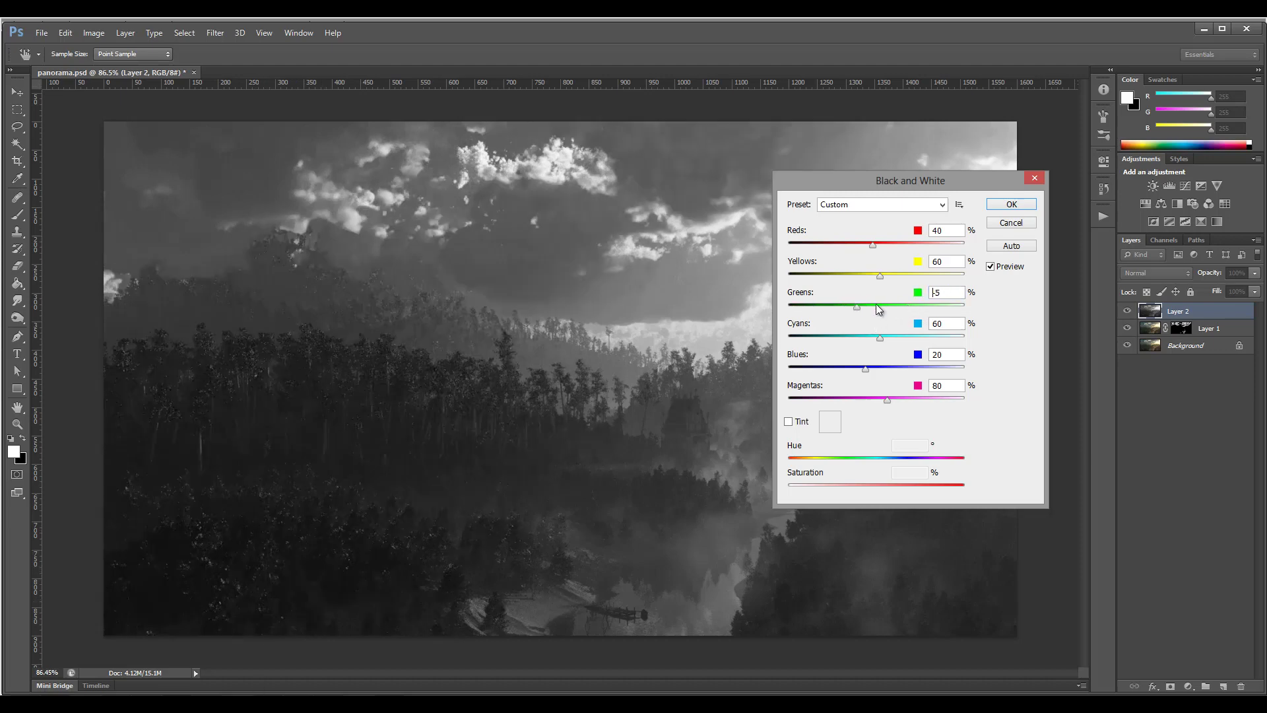
drag(880, 310, 897, 248)
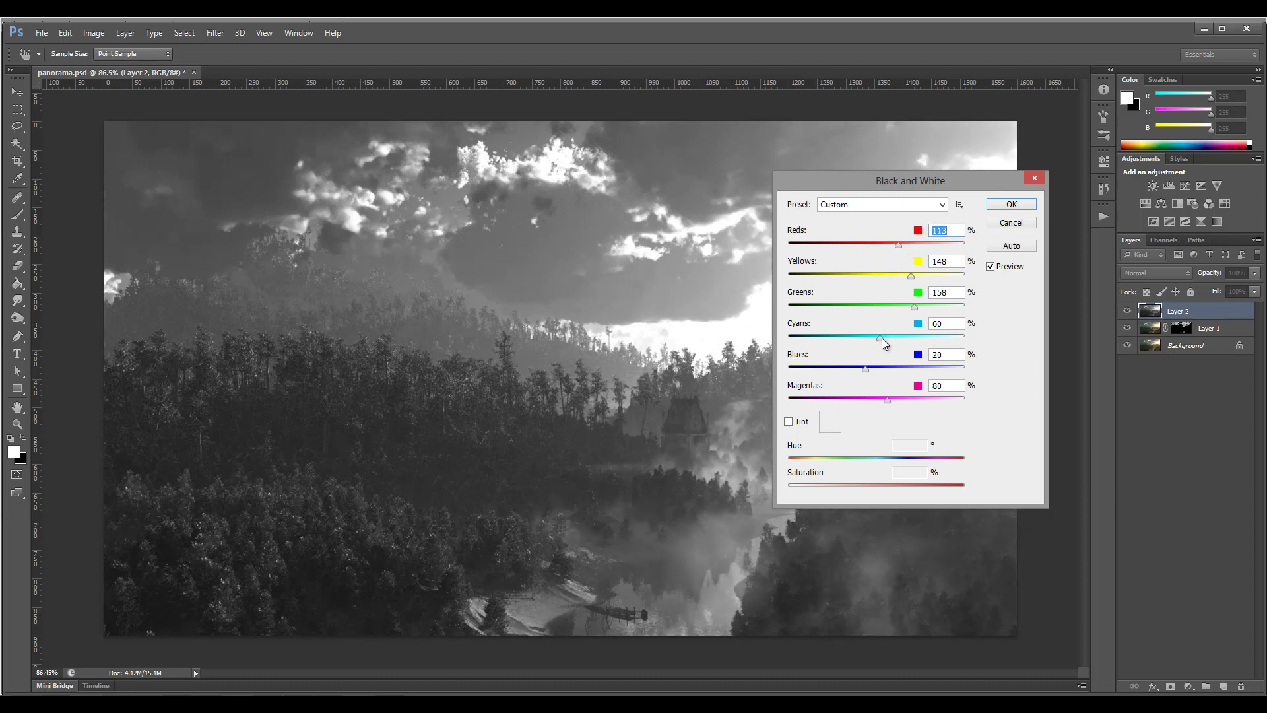
drag(883, 341, 895, 367)
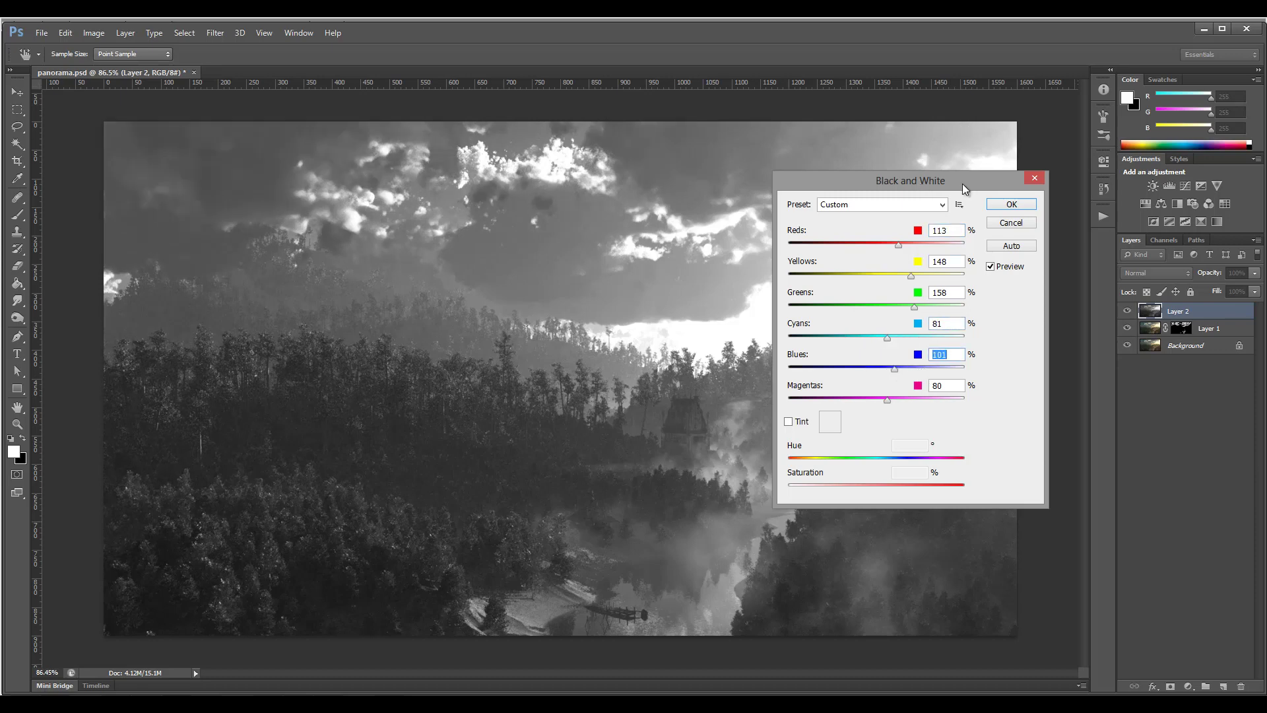
Refine the Black & White conversion to Yellows -5, Greens 274, Cyans 130, Blues 160 and Magentas 70%, and apply it
drag(963, 184, 1181, 185)
mouse_move(1071, 275)
mouse_down()
mouse_move(1095, 277)
mouse_move(1076, 276)
mouse_up()
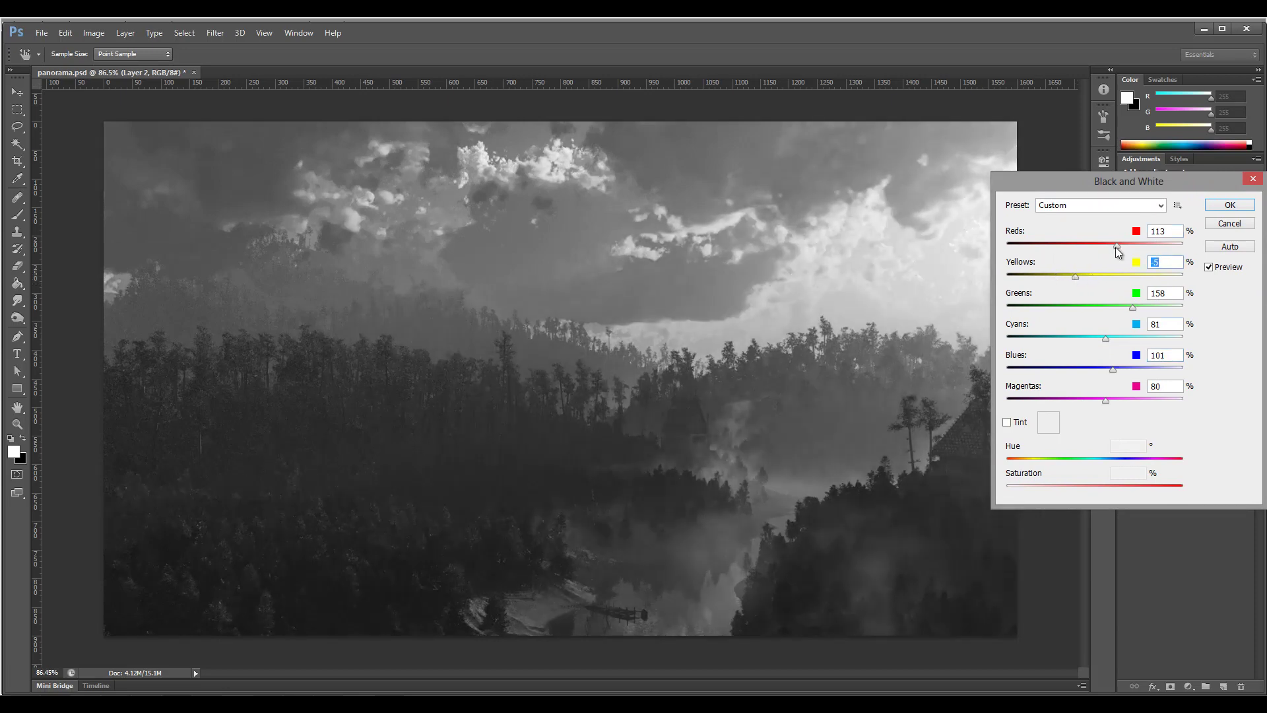
drag(1133, 308, 1175, 310)
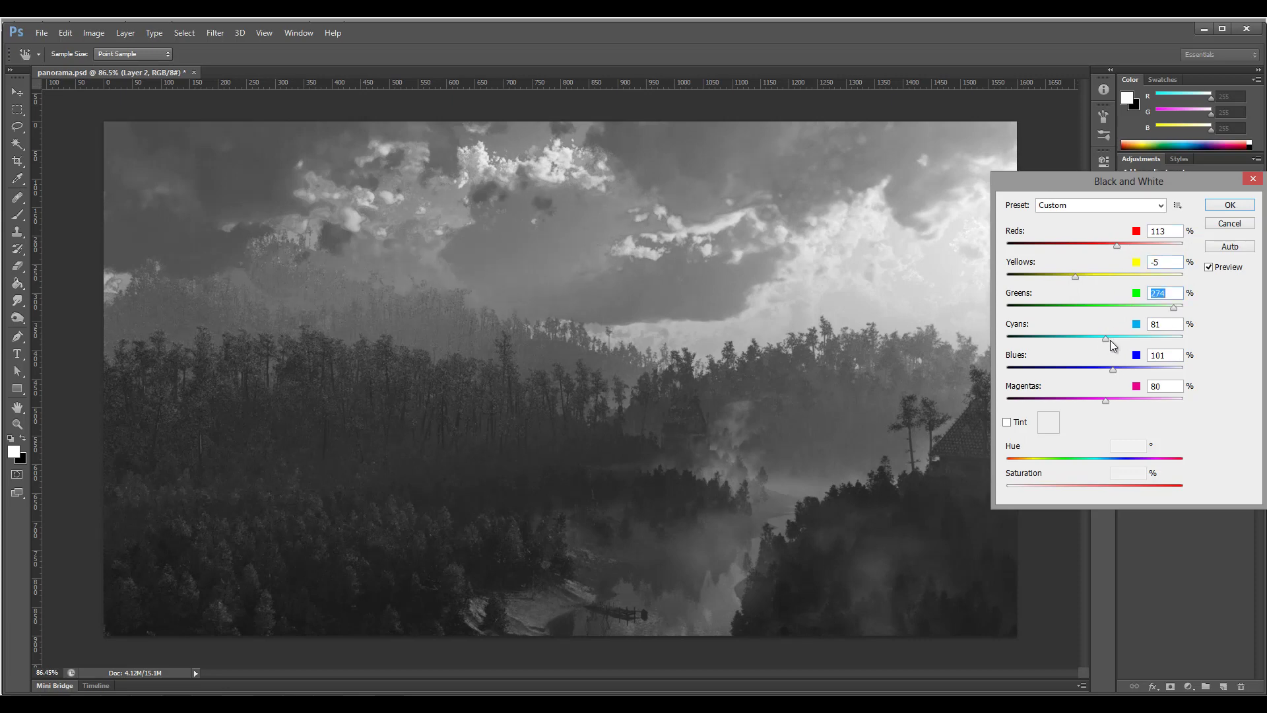
drag(1108, 339, 1127, 366)
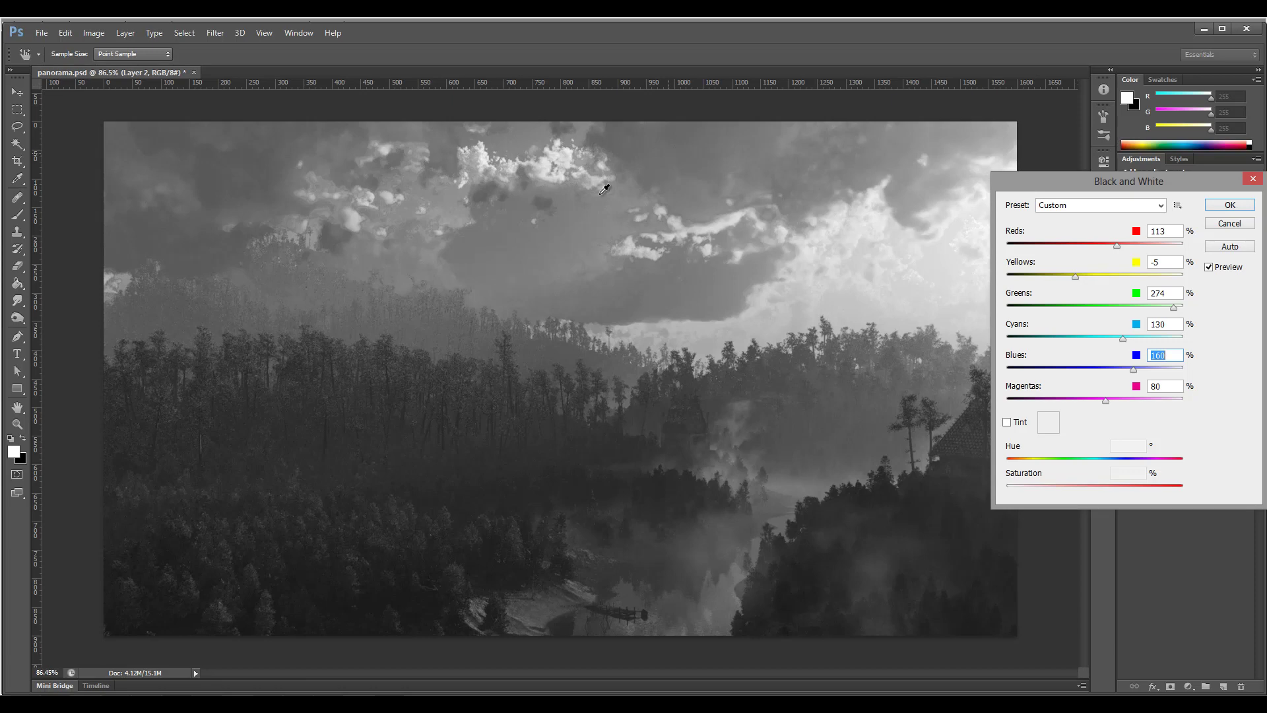
drag(1108, 401, 1168, 403)
click(1230, 205)
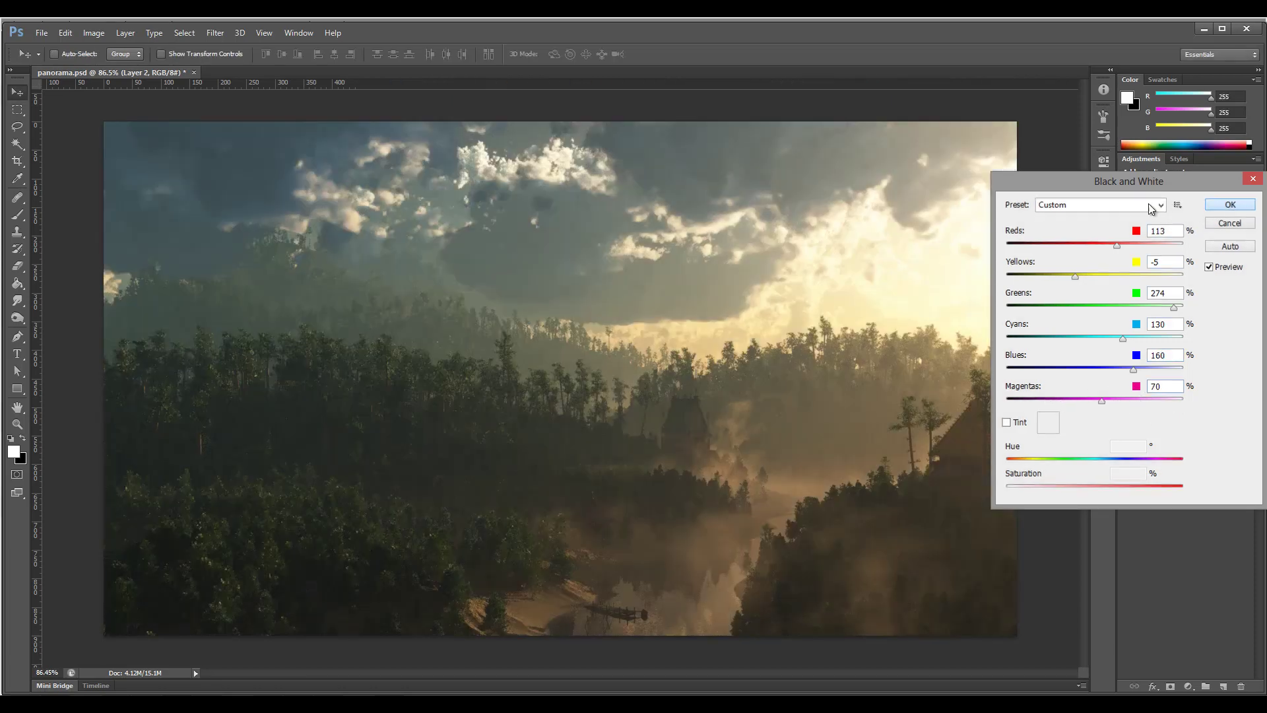
Apply Shadows/Highlights to the black-and-white layer with Shadows at 61% and Highlights at 82%
click(93, 32)
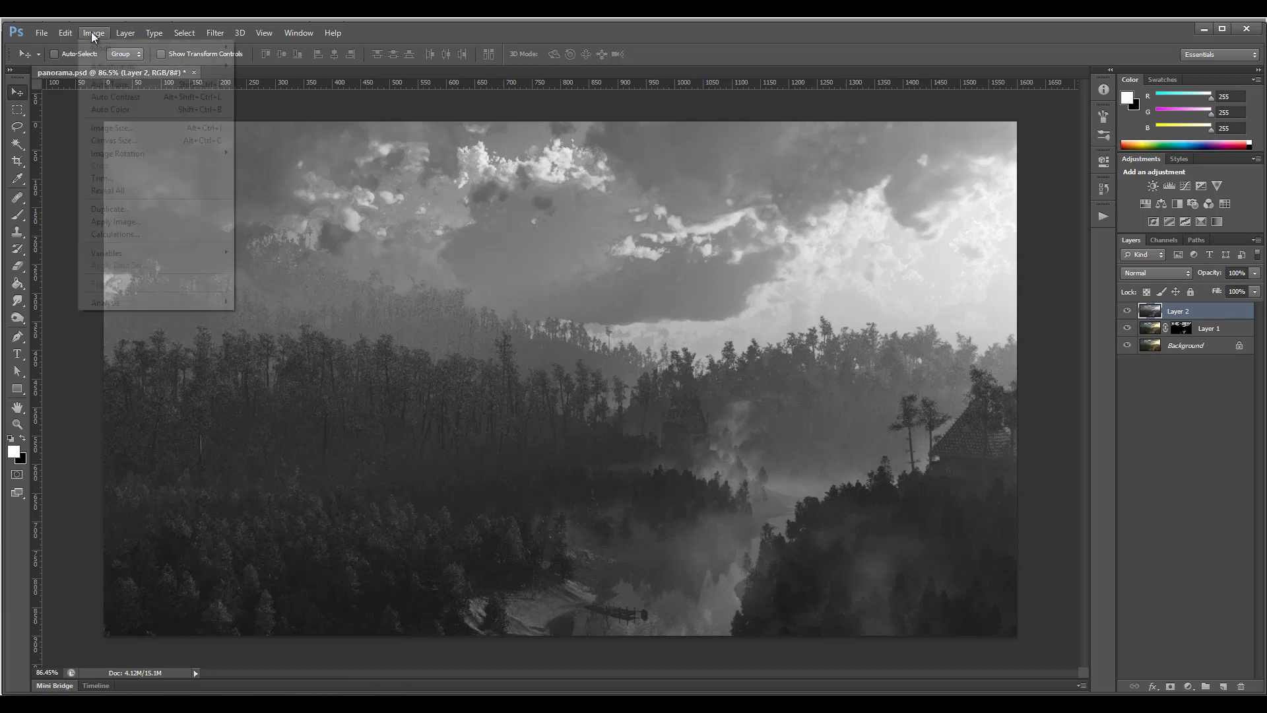
mouse_move(119, 66)
click(338, 284)
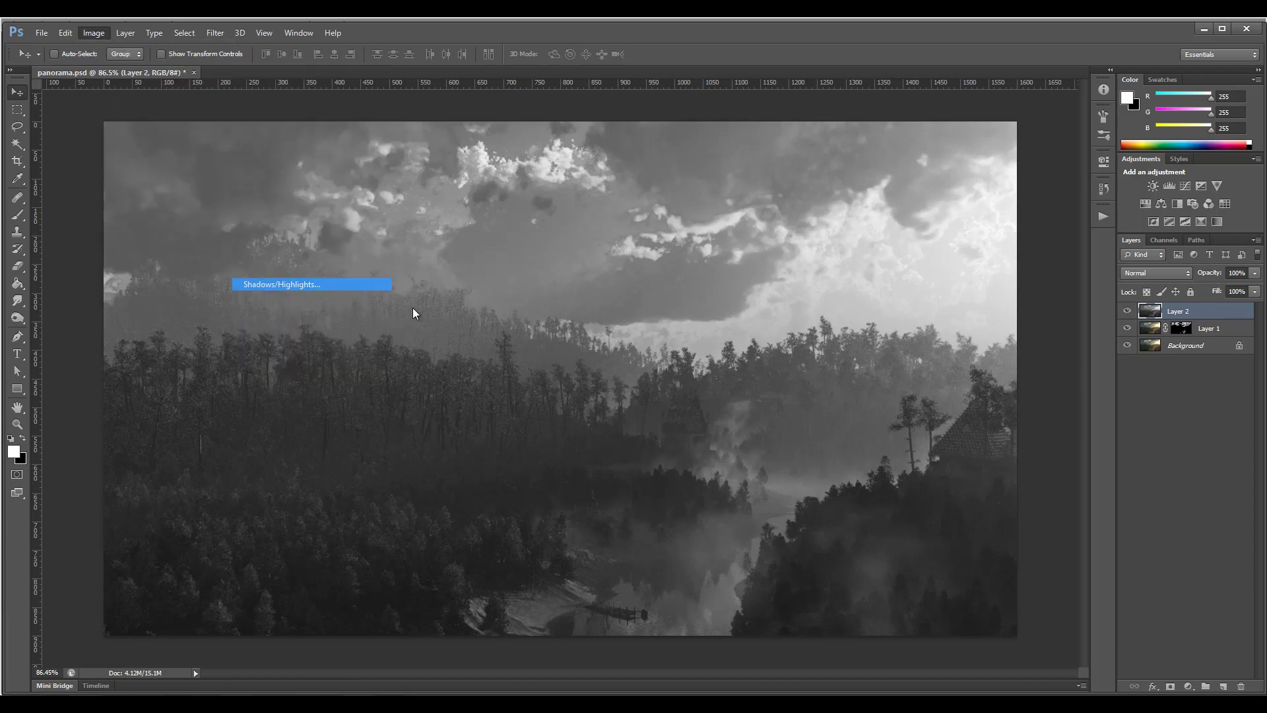
drag(916, 294, 945, 296)
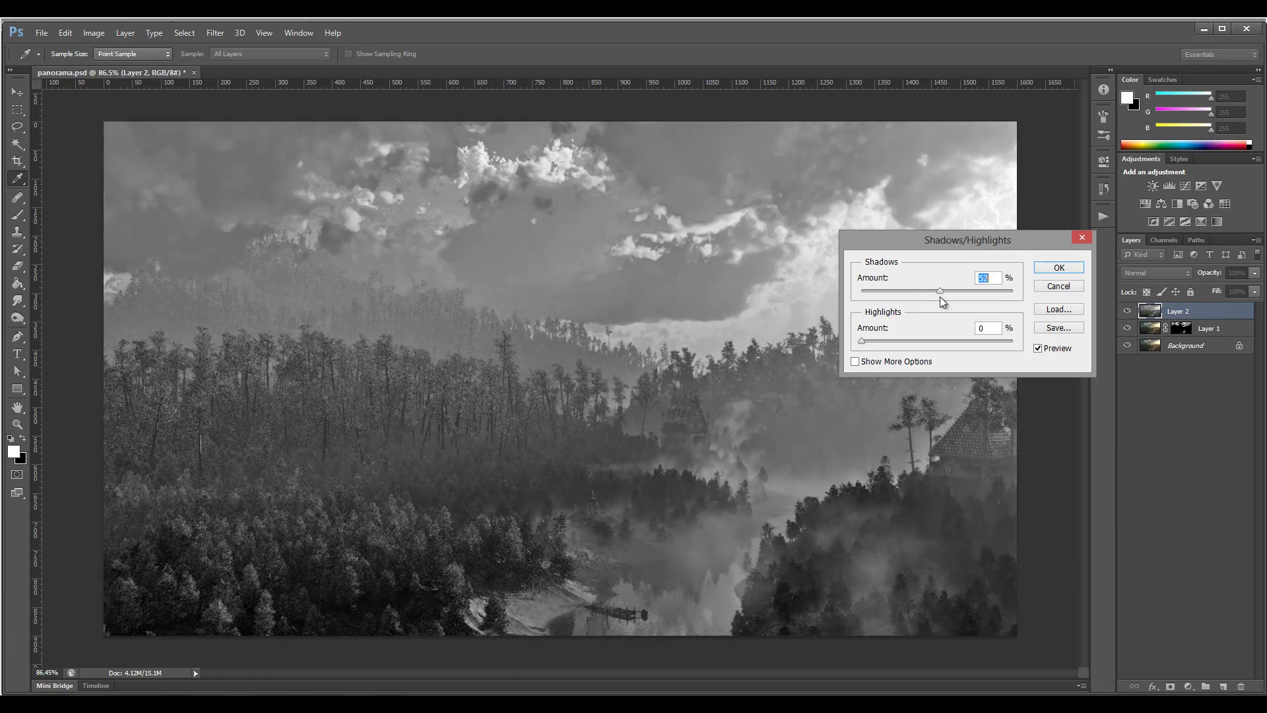
drag(981, 243, 1070, 363)
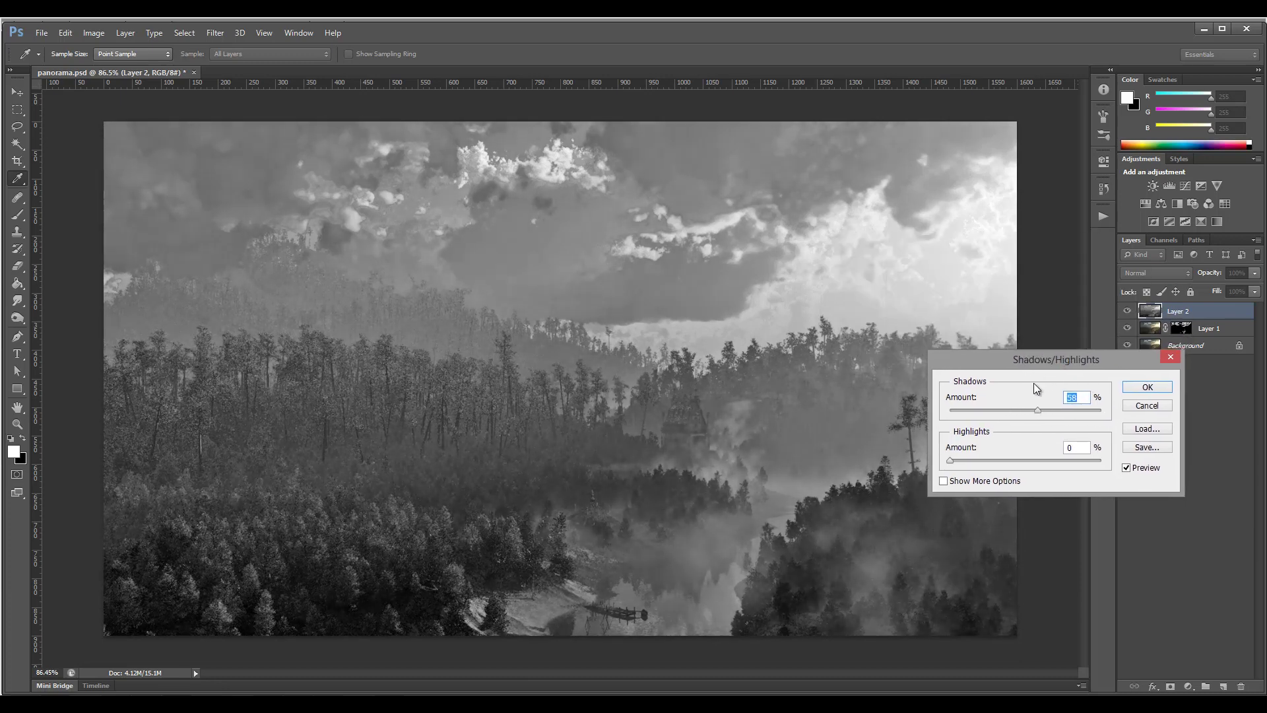
drag(962, 462, 1056, 463)
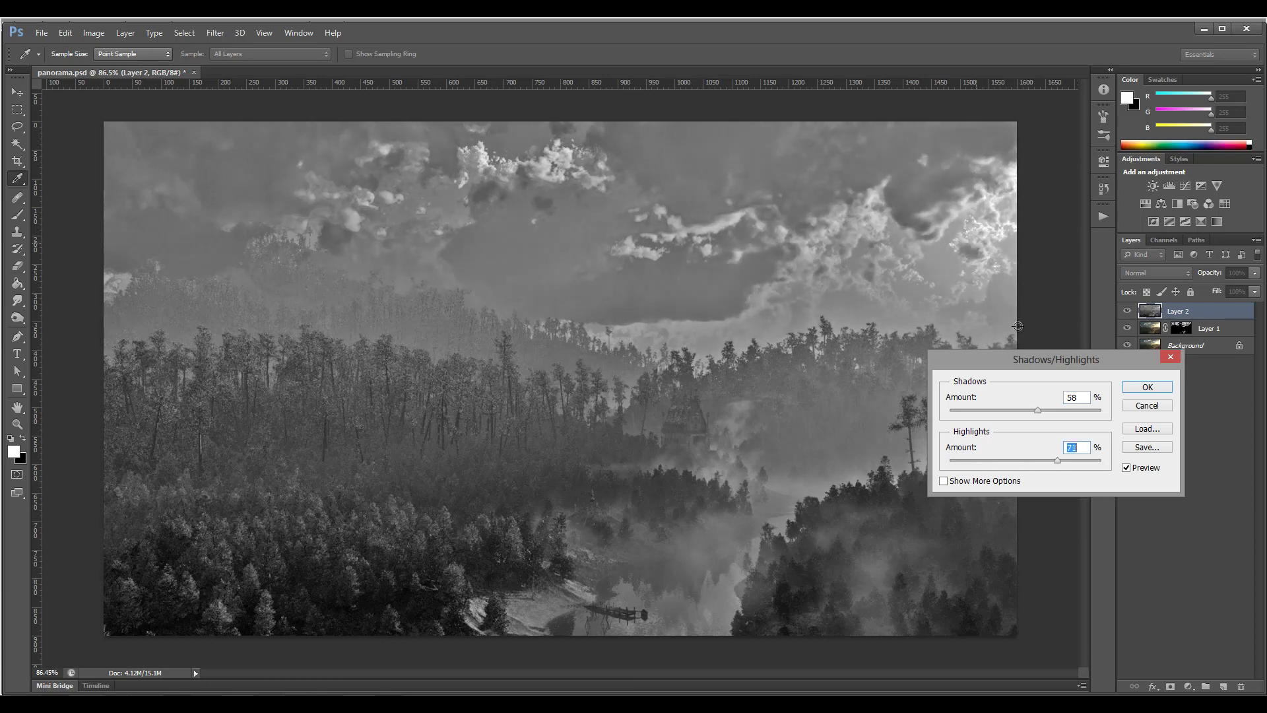
mouse_move(1039, 411)
mouse_down()
mouse_move(1107, 410)
mouse_move(983, 412)
mouse_move(1043, 416)
mouse_up()
mouse_move(1062, 461)
mouse_down()
mouse_move(1098, 461)
mouse_move(995, 460)
mouse_move(1092, 462)
mouse_move(1074, 464)
mouse_up()
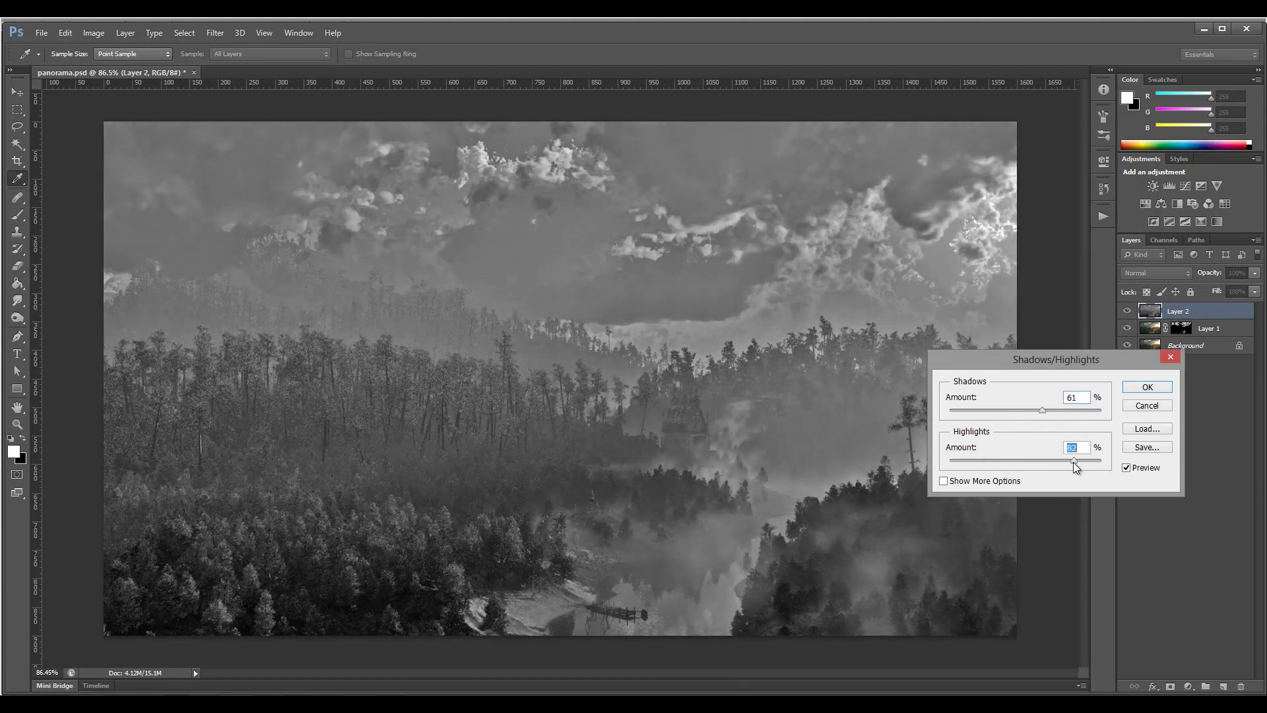
click(1147, 386)
key(v)
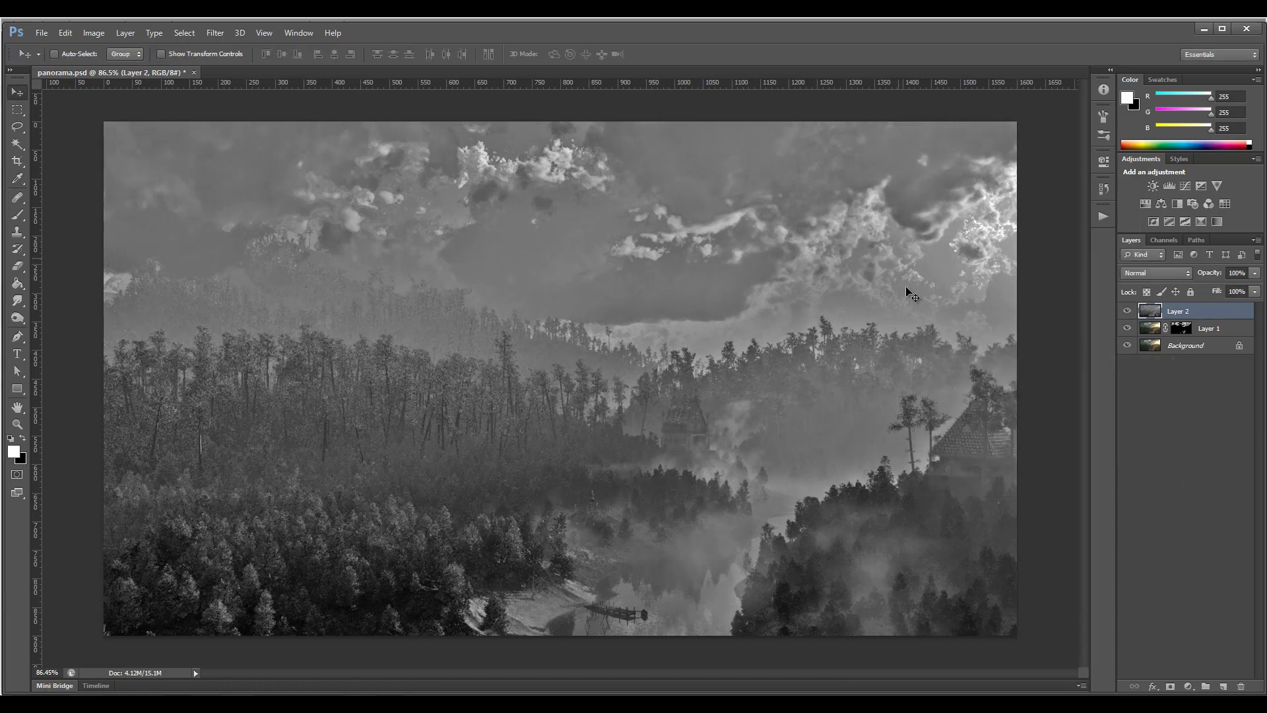
Set the black-and-white Layer 2 to Soft Light blending and compare the picture with the layer hidden and shown
click(1174, 273)
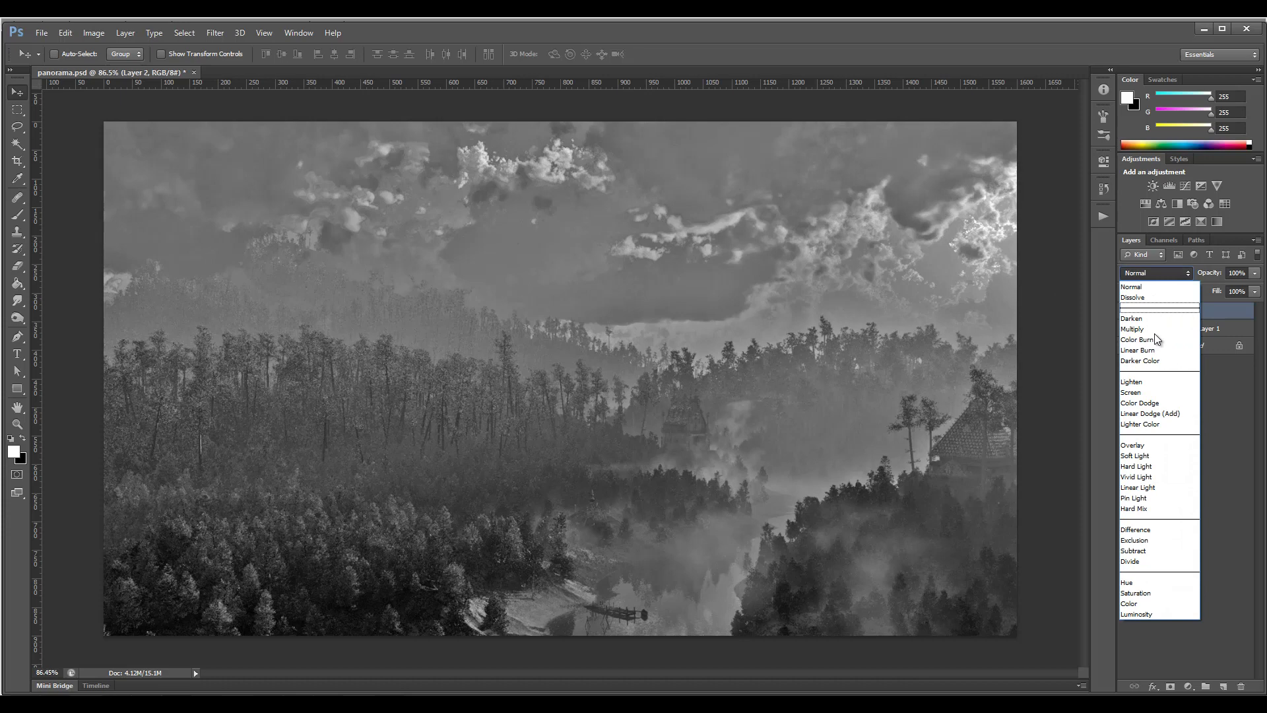
click(1150, 455)
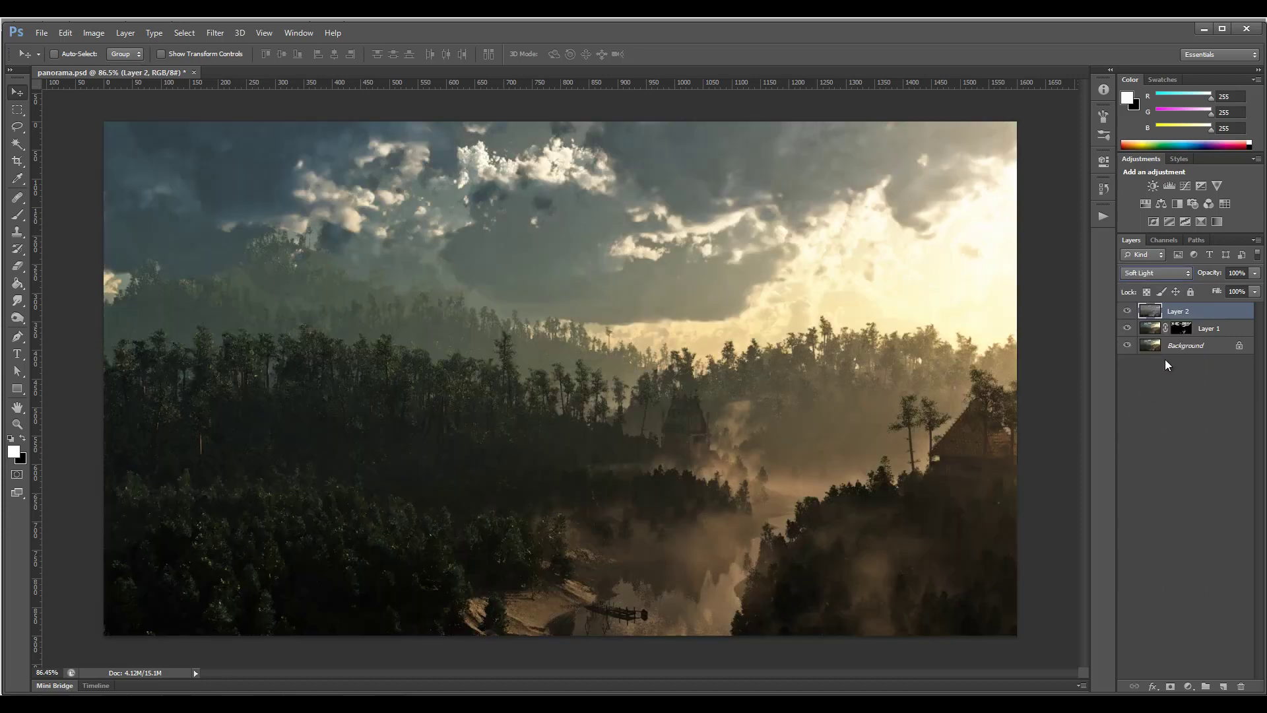
click(1127, 310)
click(1129, 311)
click(1128, 311)
click(1129, 311)
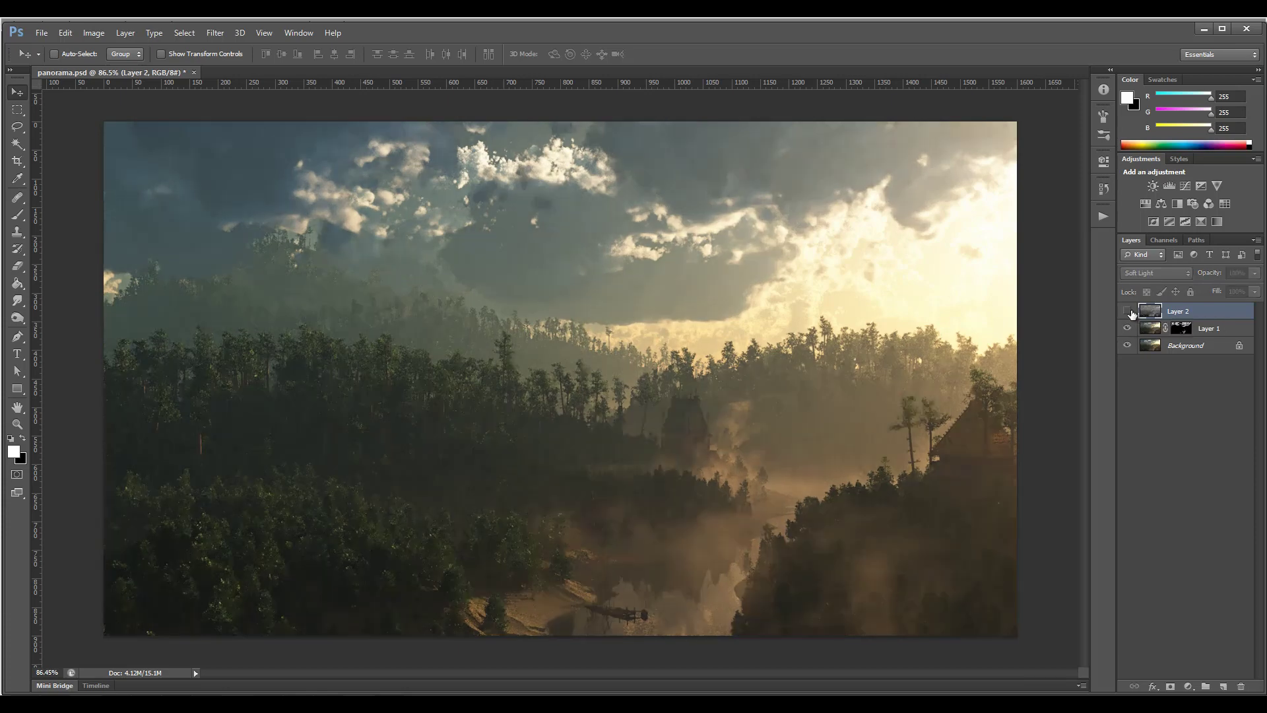
click(1129, 311)
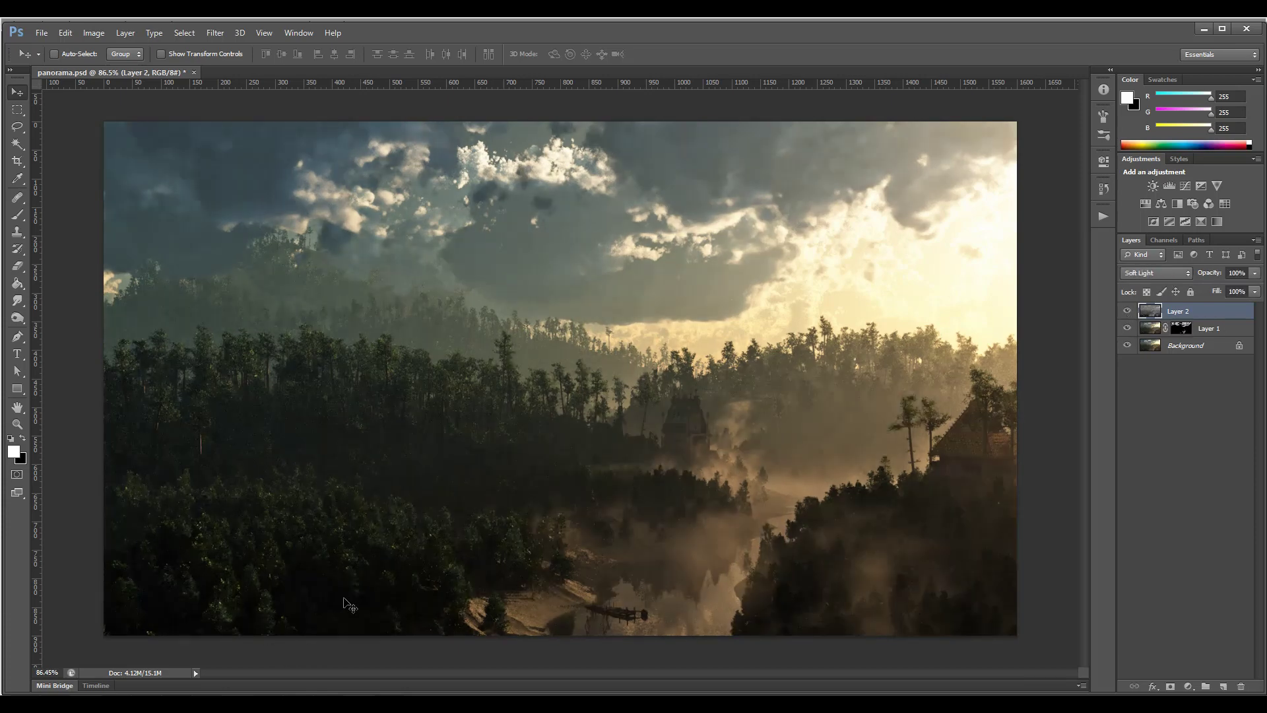
click(1128, 311)
click(1128, 311)
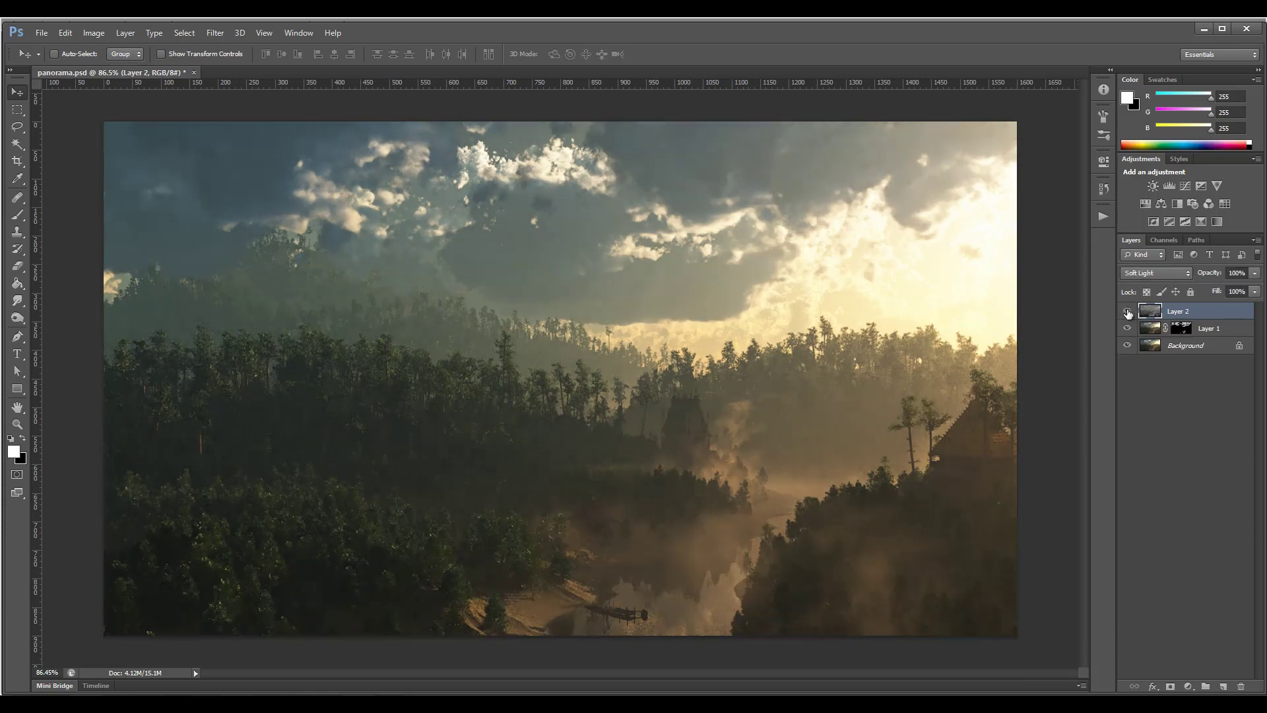
click(1128, 313)
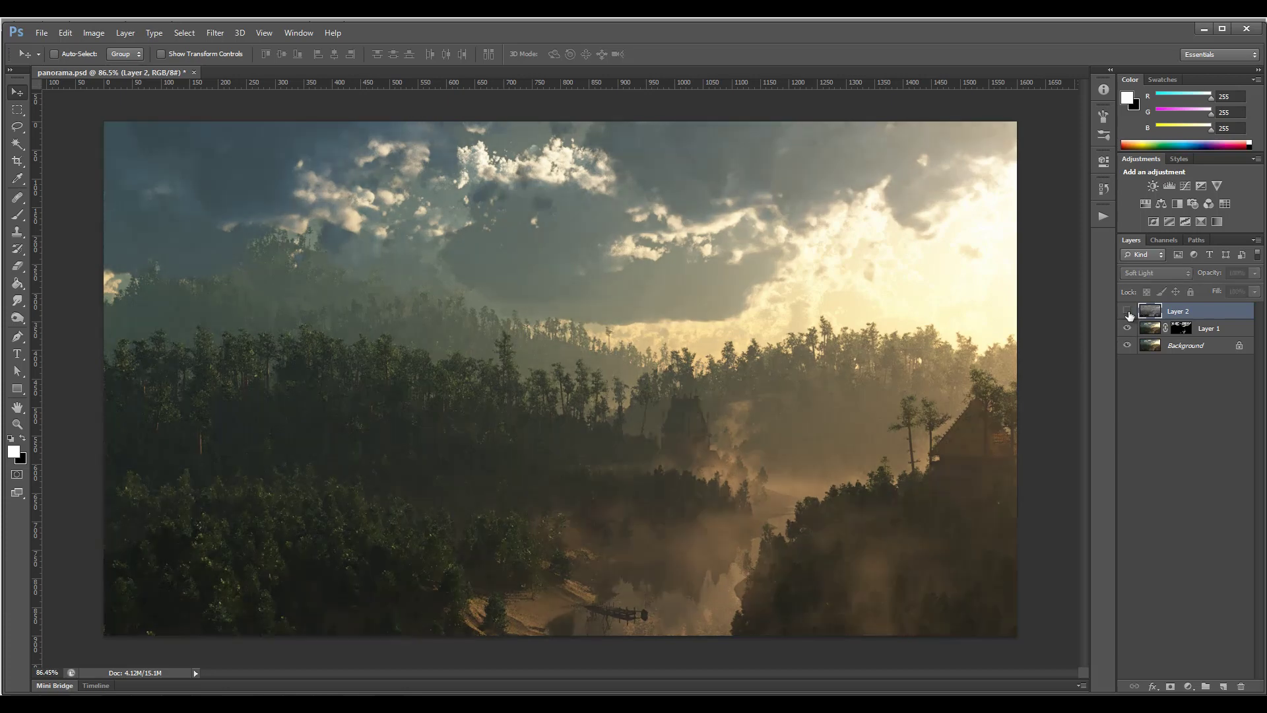
click(1129, 314)
Lower Layer 2's fill to 83%
click(1255, 291)
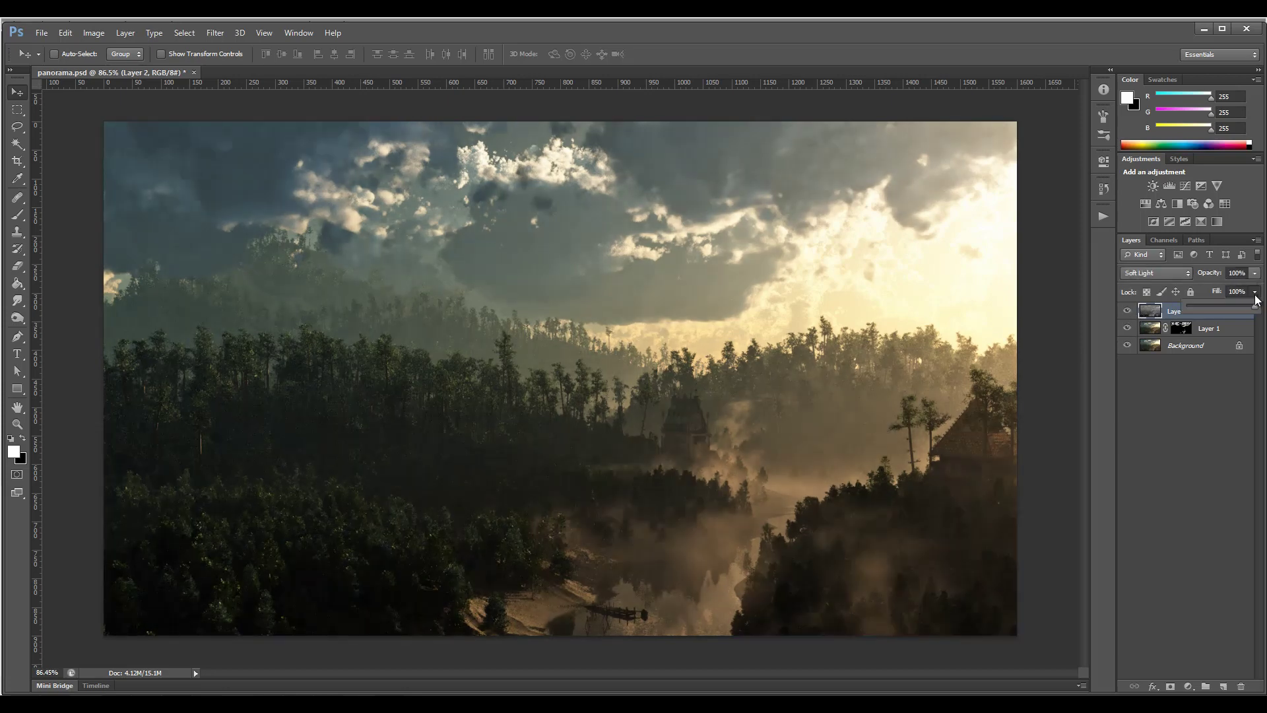
drag(1196, 308, 1222, 309)
click(1189, 321)
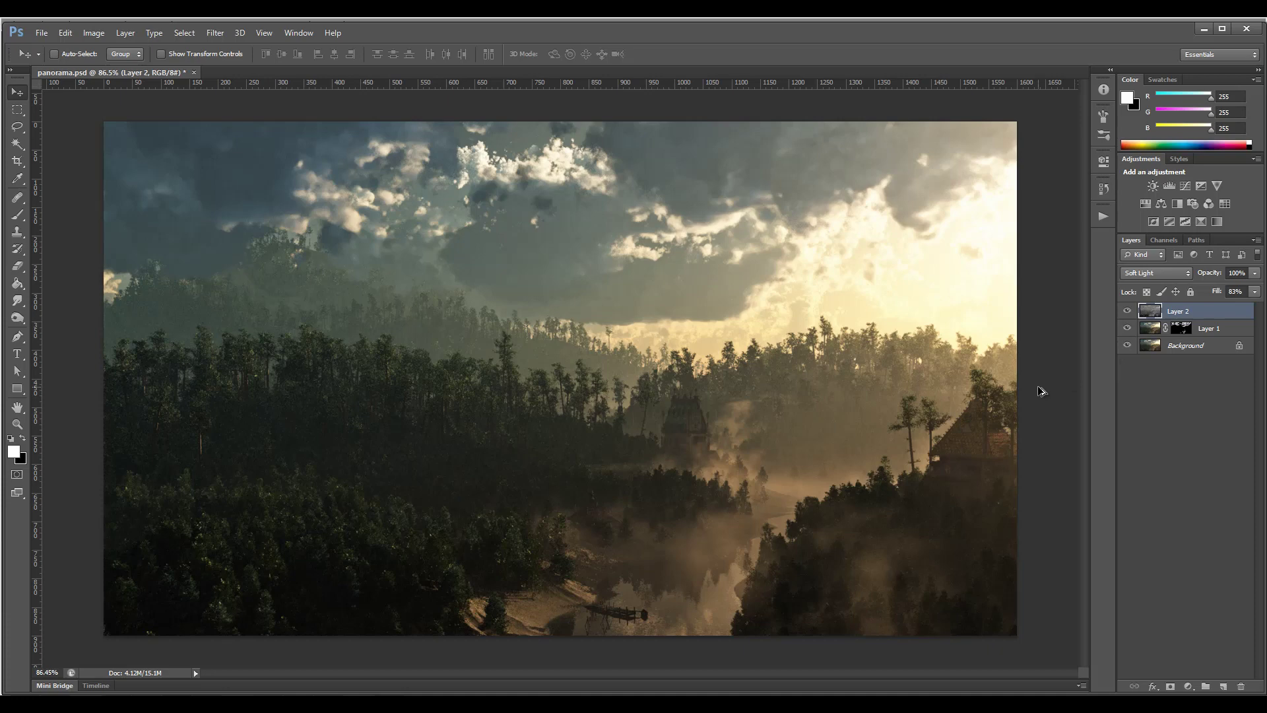
Stamp the visible layers into a new top layer and apply a Gaussian Blur with a 2.0-pixel radius
key(ctrl+shift+alt+e)
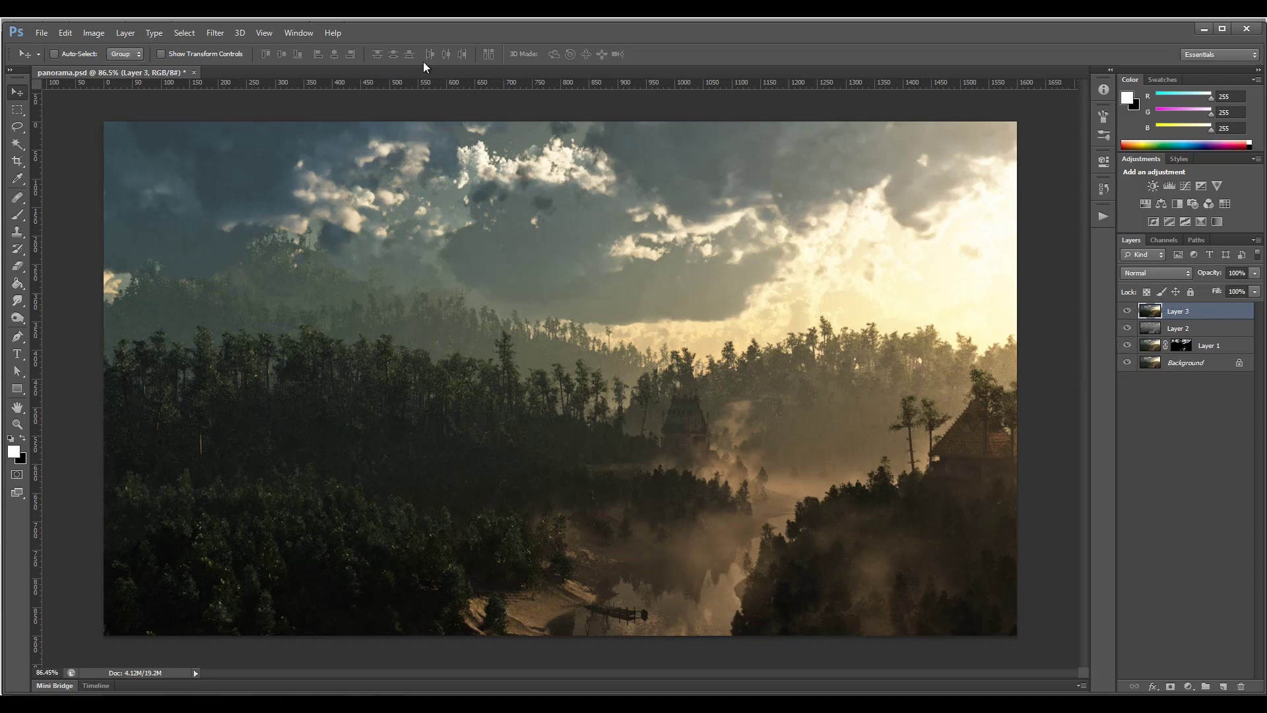
click(215, 33)
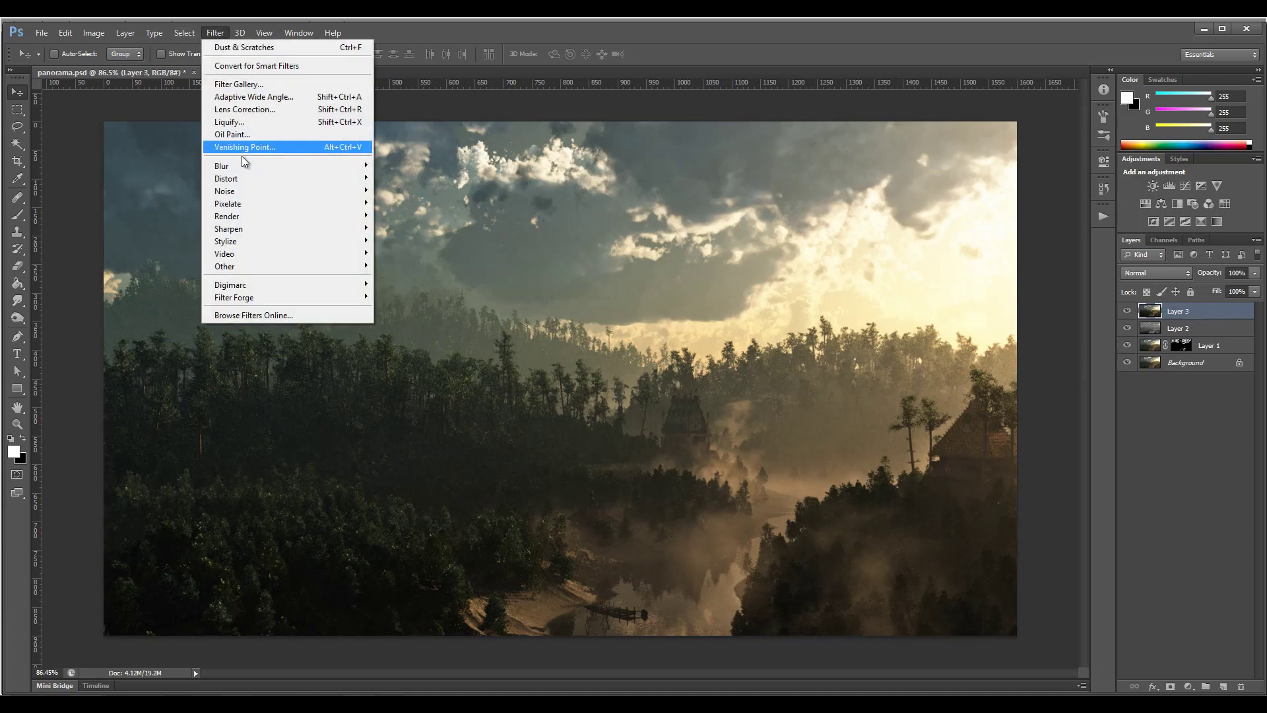
mouse_move(245, 167)
click(150, 259)
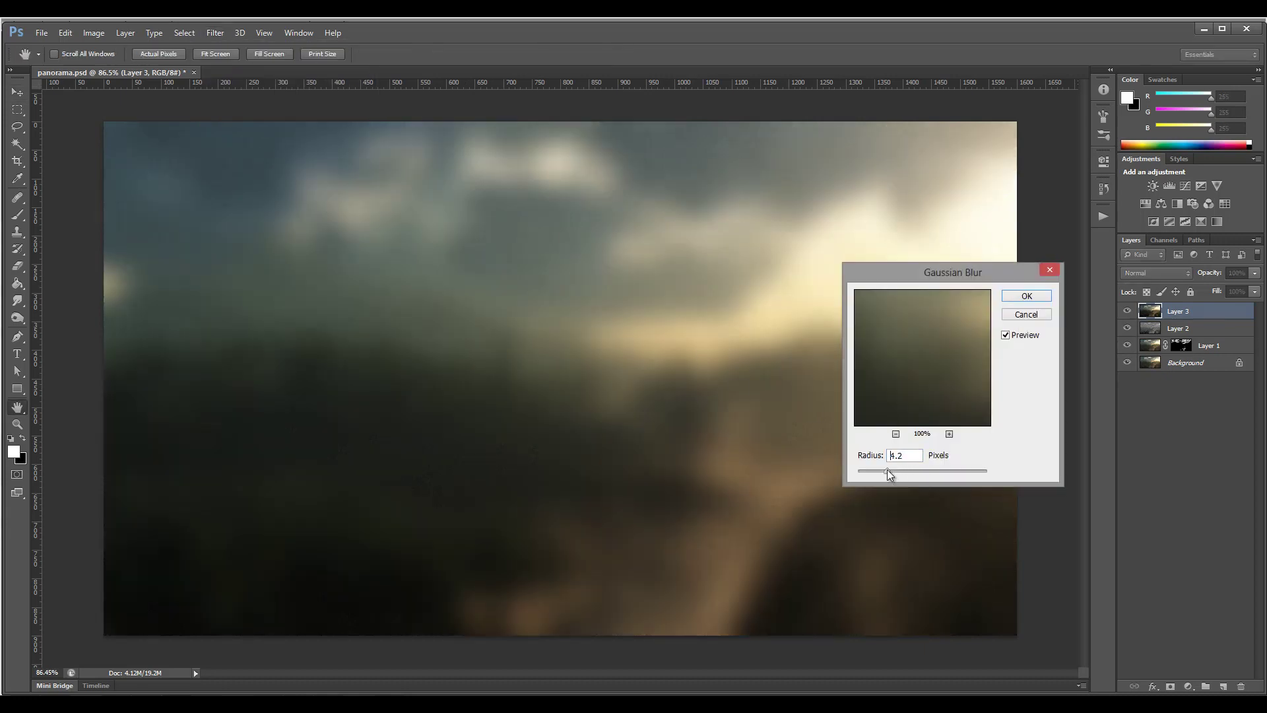
drag(887, 469, 869, 470)
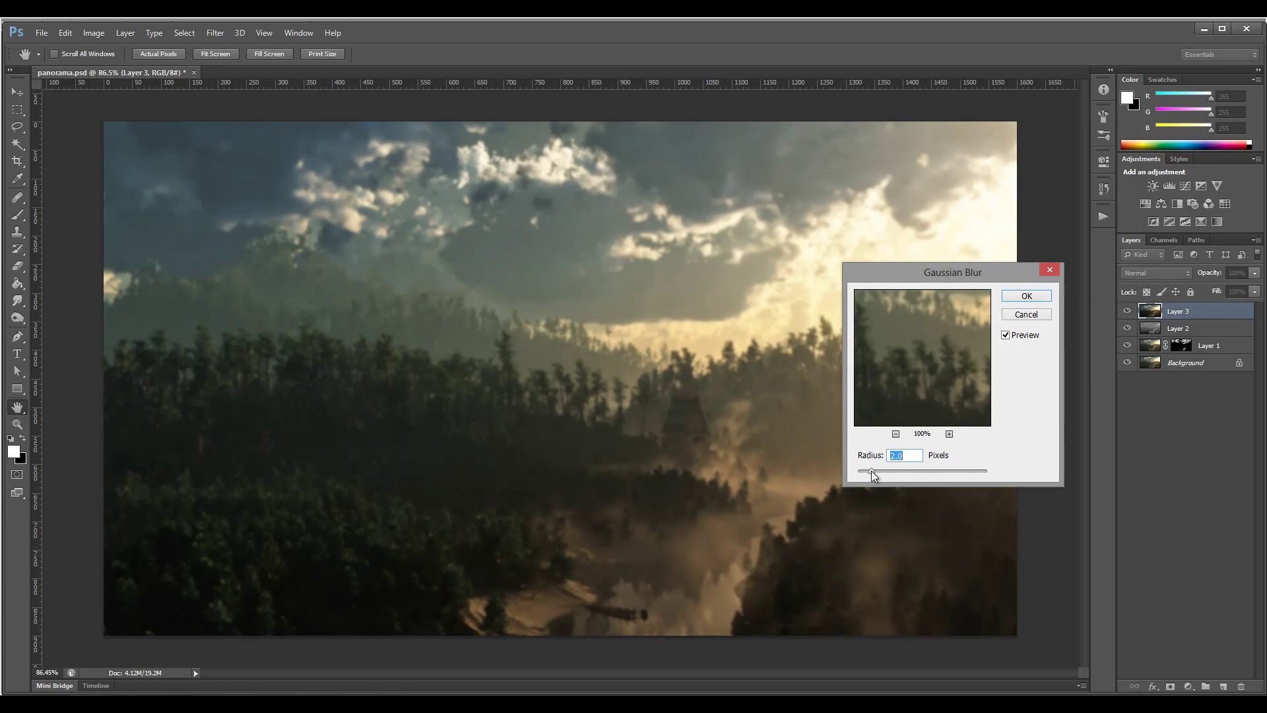
click(1026, 296)
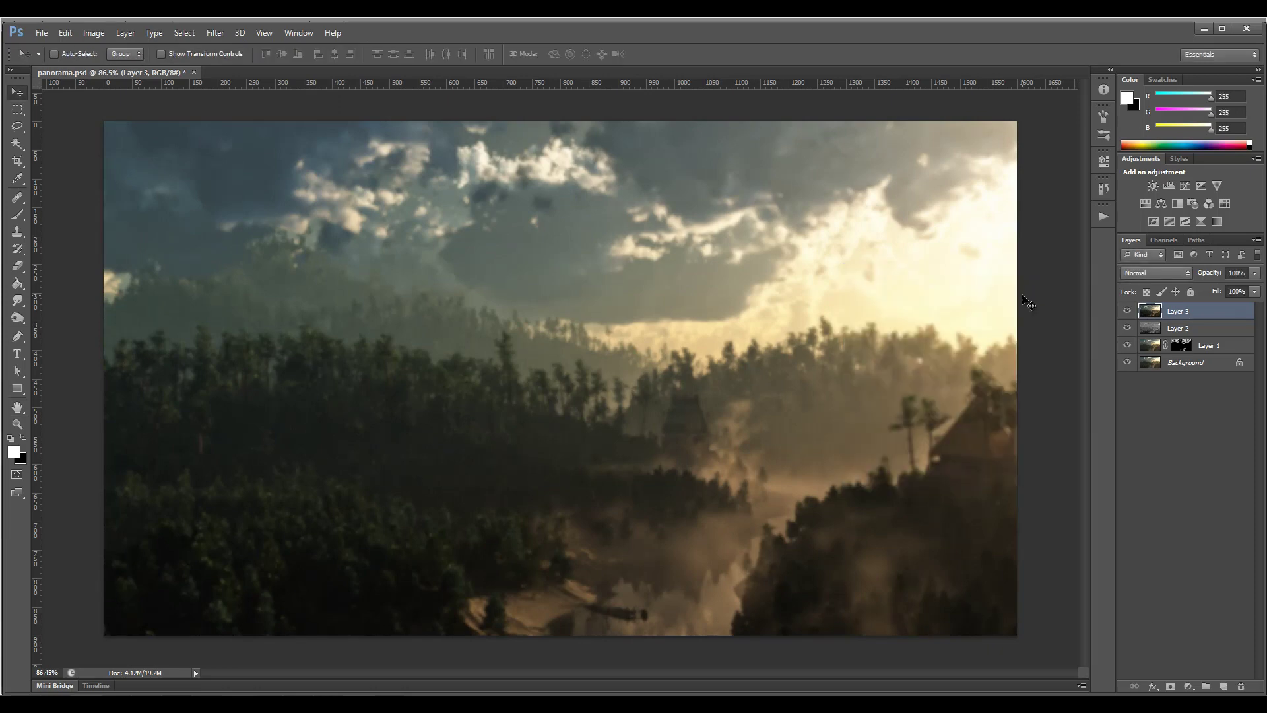
Set the blurred Layer 3 to Screen blending and give it a layer mask inverted to black
click(1178, 273)
click(1158, 394)
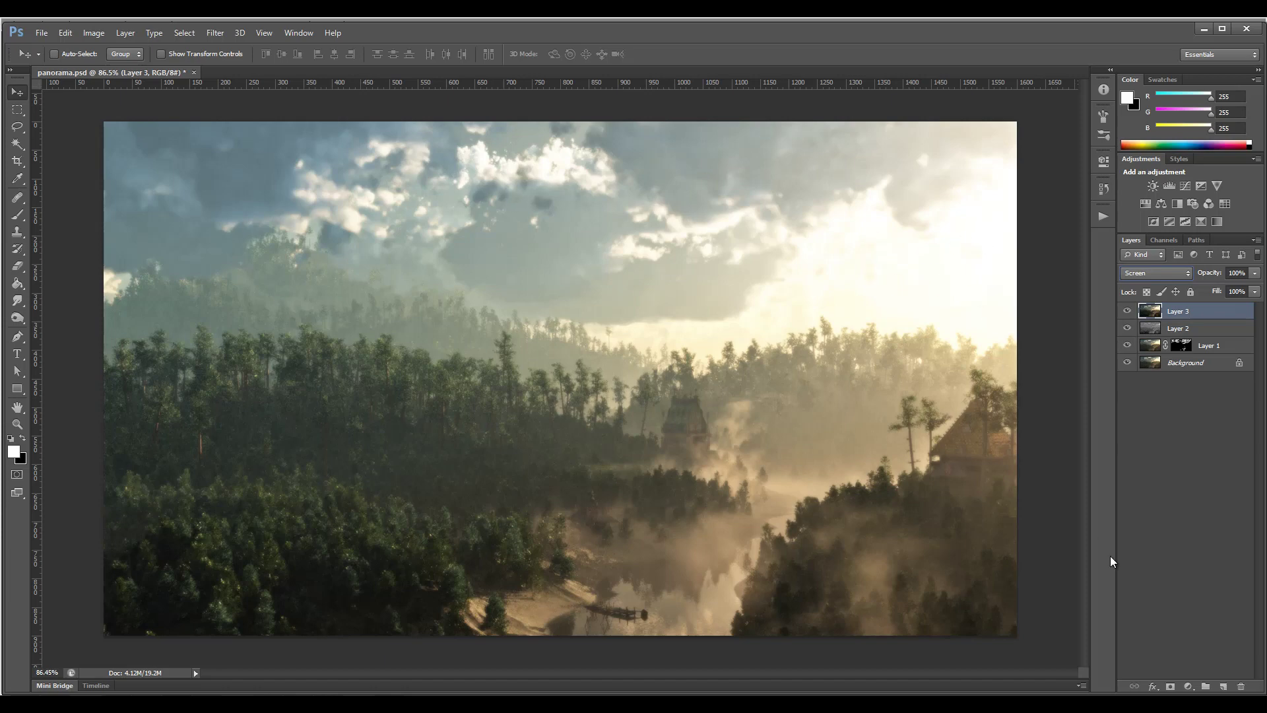
click(1170, 687)
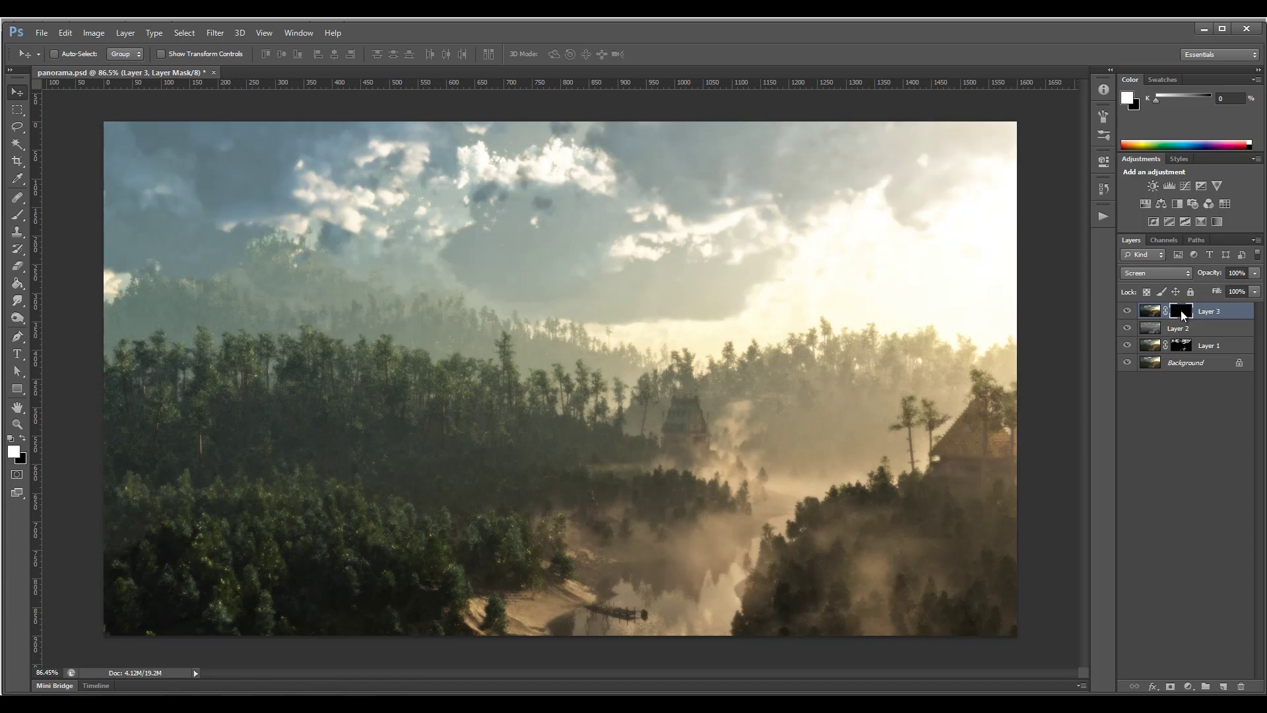
key(ctrl+i)
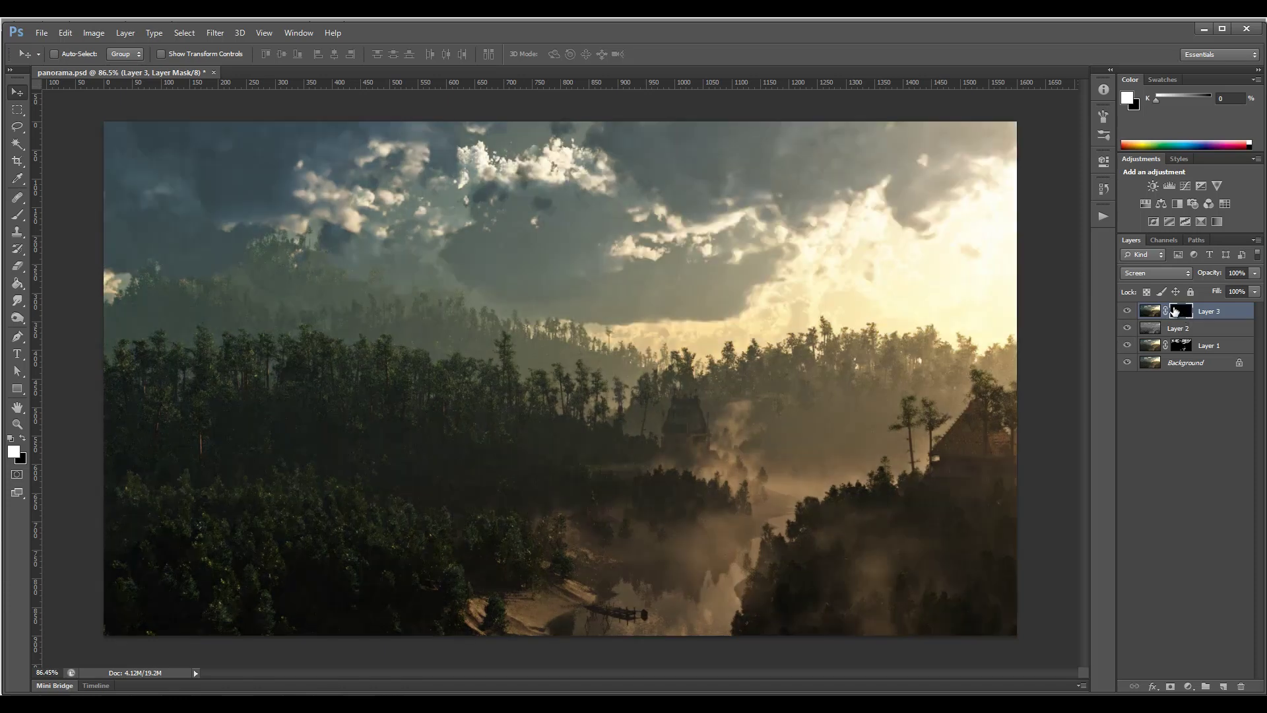
Paint white on Layer 3's mask over the dark foreground trees with a brush at 20% opacity, enlarged to 125 px
click(25, 216)
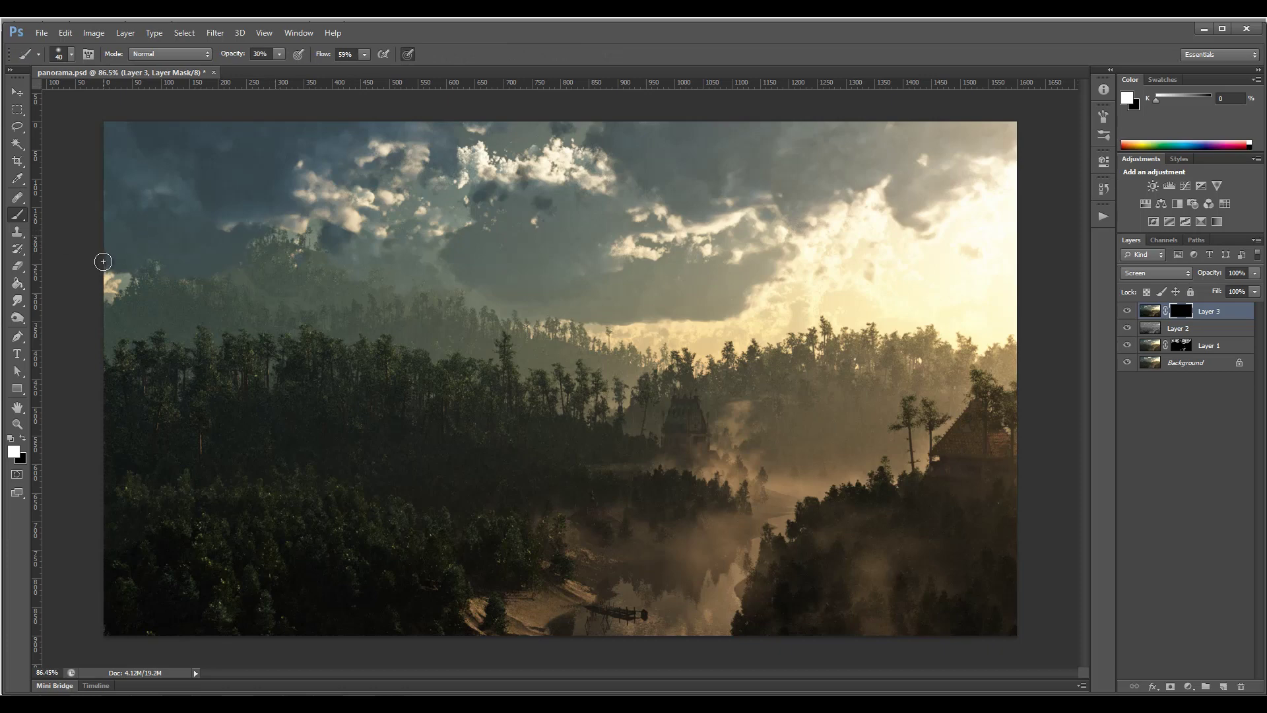
key(bracketright)
key(bracketright)
key(2)
key(bracketright)
key(bracketright)
key(bracketright)
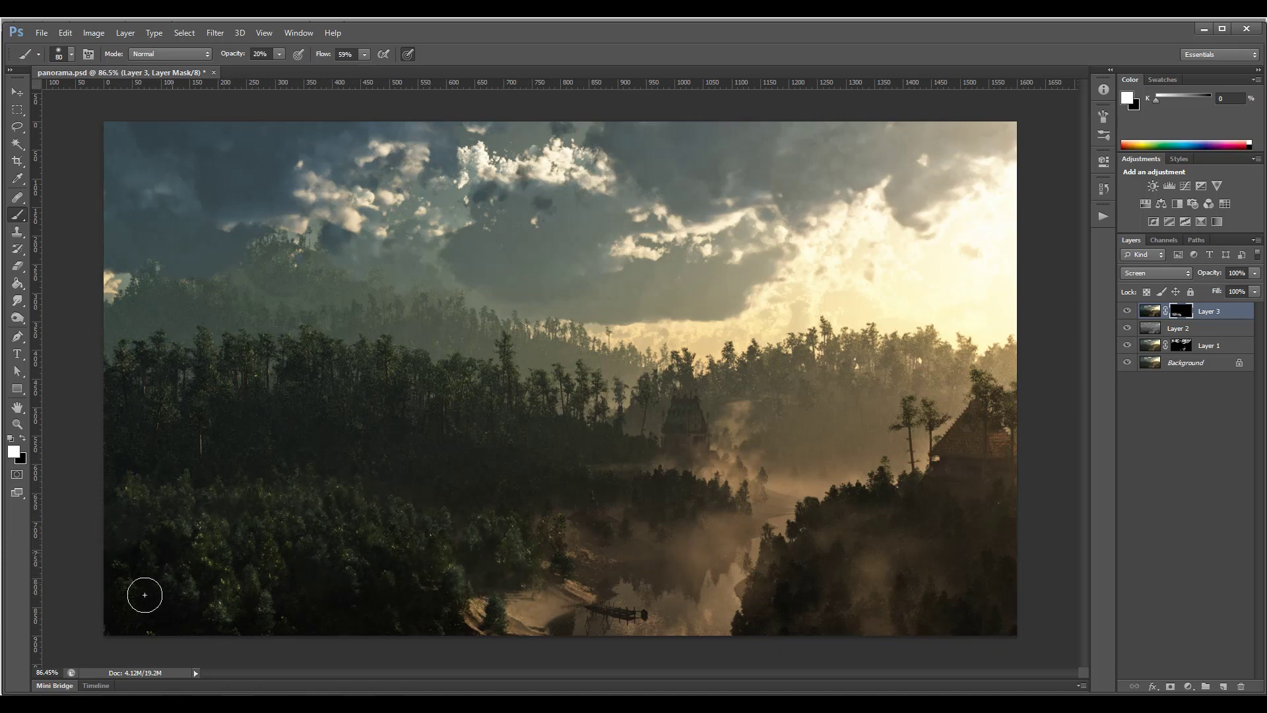
key(bracketright)
key(bracketright)
key(bracketright)
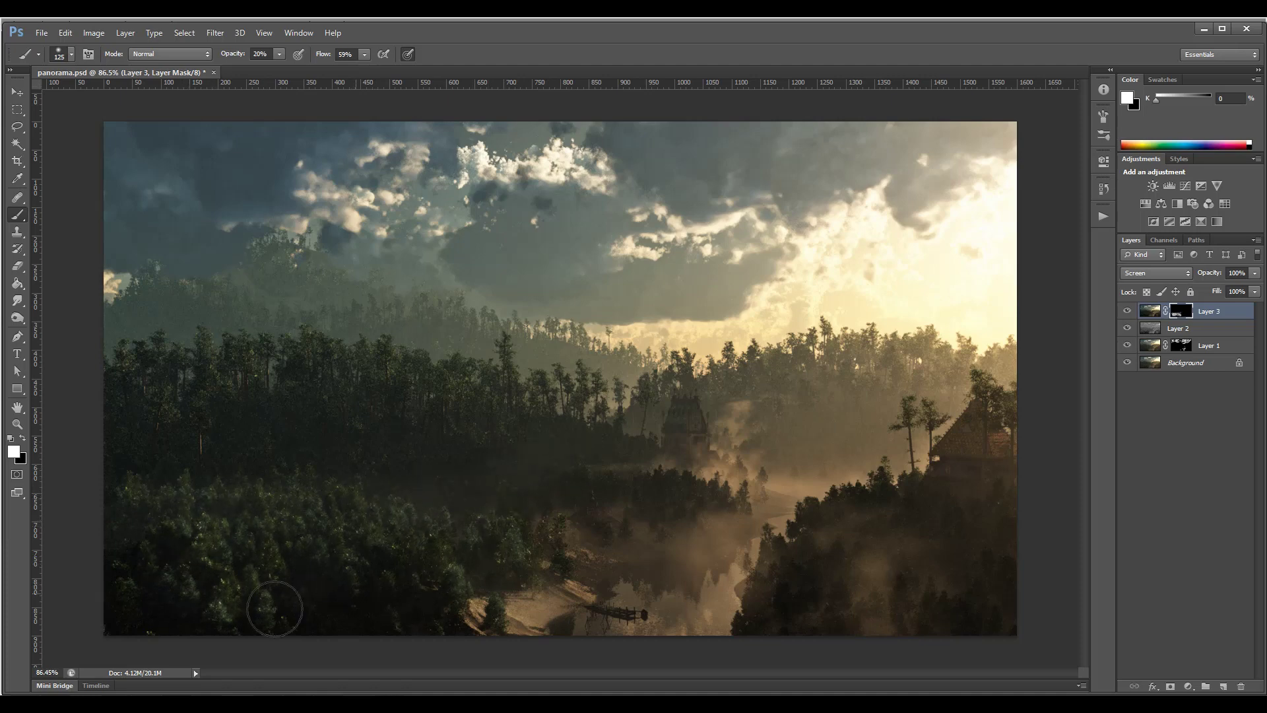
mouse_move(461, 619)
mouse_down()
mouse_move(670, 503)
mouse_move(840, 518)
mouse_move(846, 583)
mouse_move(955, 614)
mouse_up()
mouse_move(884, 538)
mouse_down()
mouse_move(793, 524)
mouse_move(848, 510)
mouse_up()
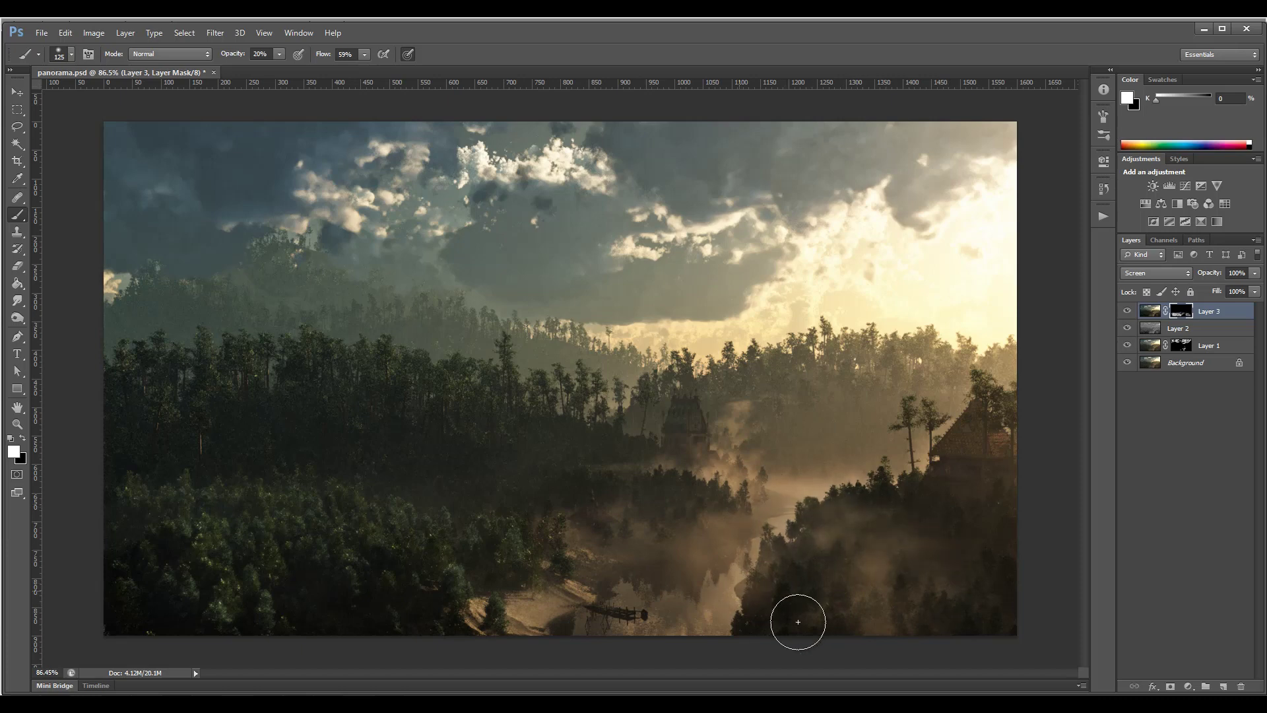
Compare Layer 3 hidden and shown, and extend its white mask painting over the misty valley and trees beside the tower
click(1128, 311)
click(1128, 311)
click(1130, 312)
click(1129, 312)
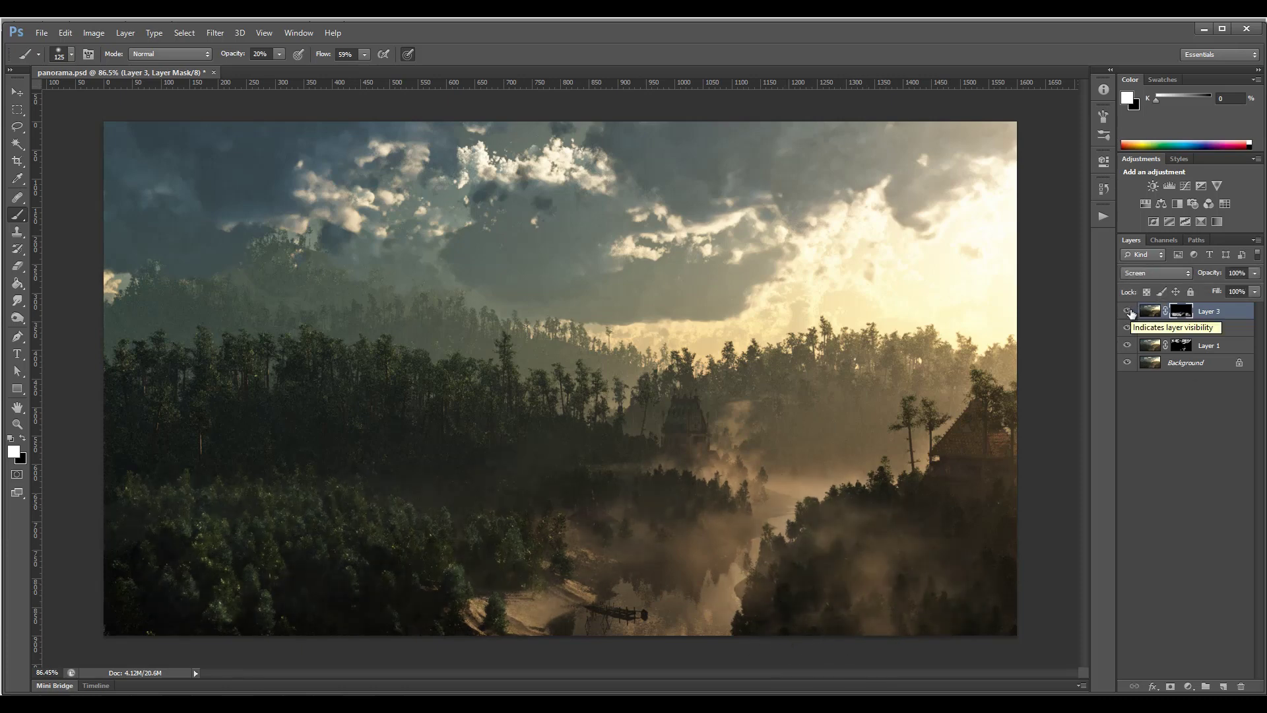
click(1130, 312)
click(1130, 312)
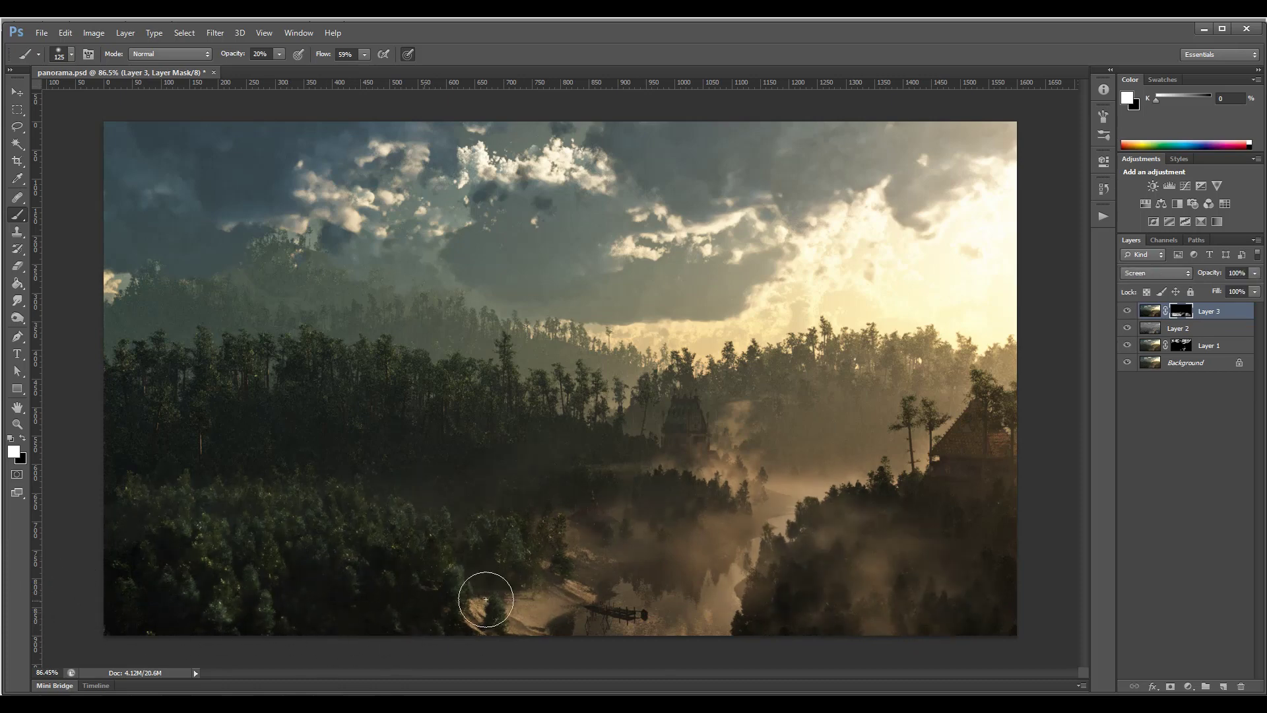
drag(817, 438, 802, 425)
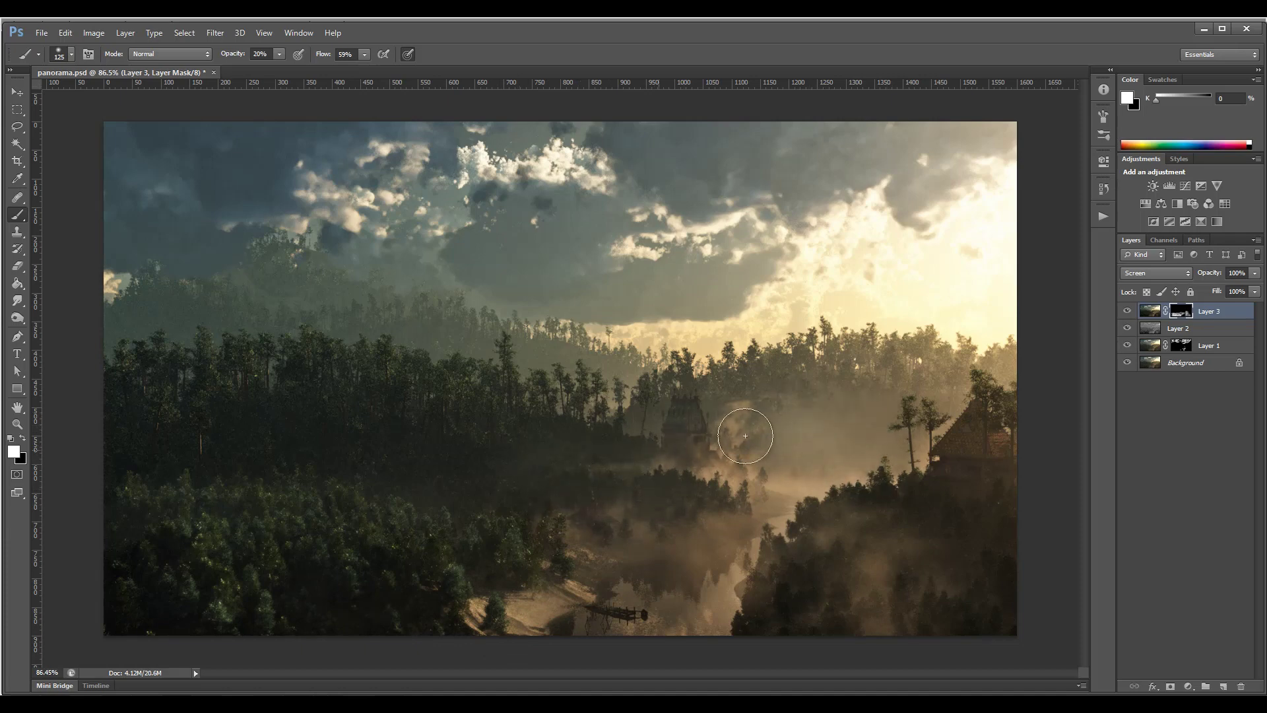
drag(745, 370, 933, 387)
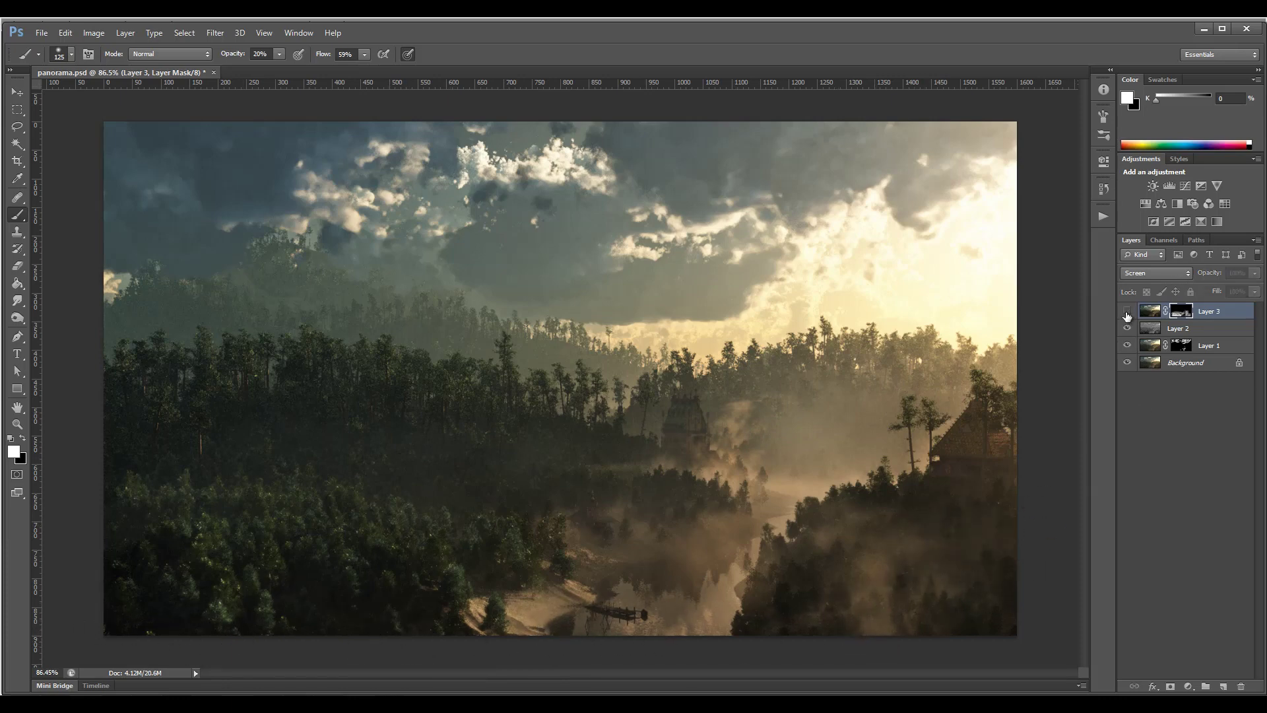
Compare the picture with Layer 3 hidden and shown to judge the brightened forest and mist
click(1128, 311)
click(1128, 311)
click(1127, 311)
click(1127, 311)
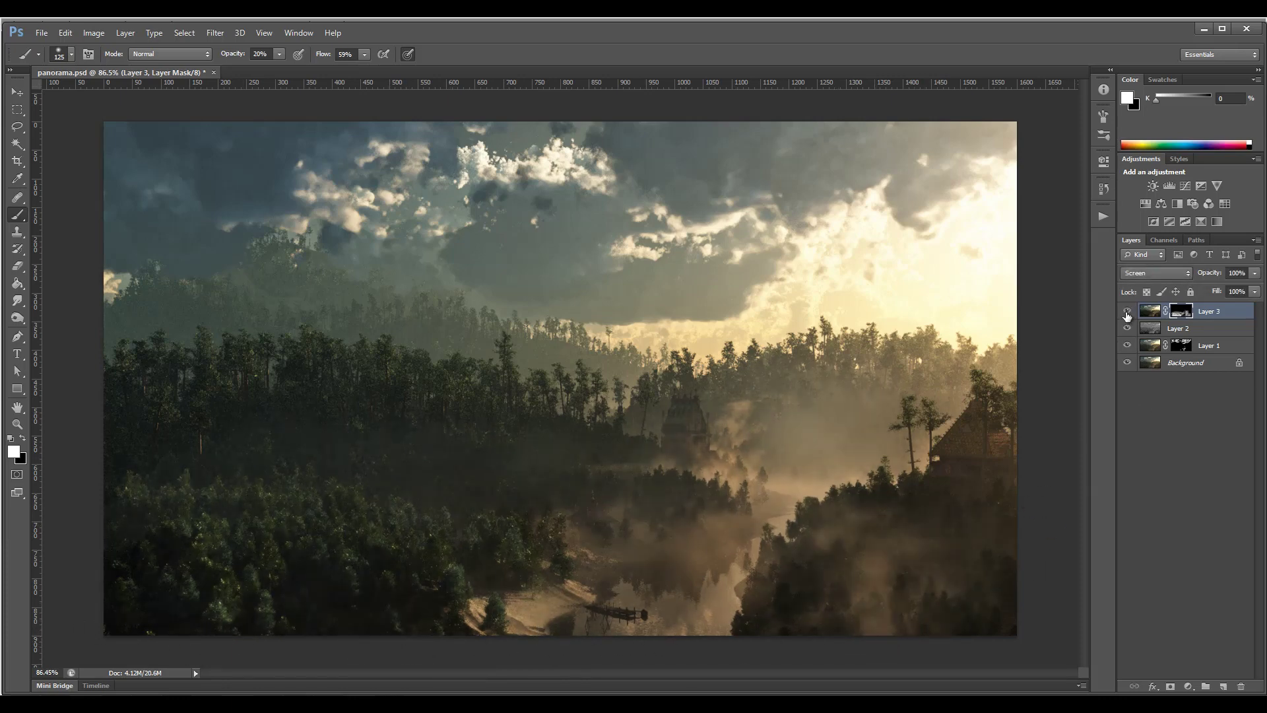
click(1127, 311)
click(1128, 311)
click(1128, 311)
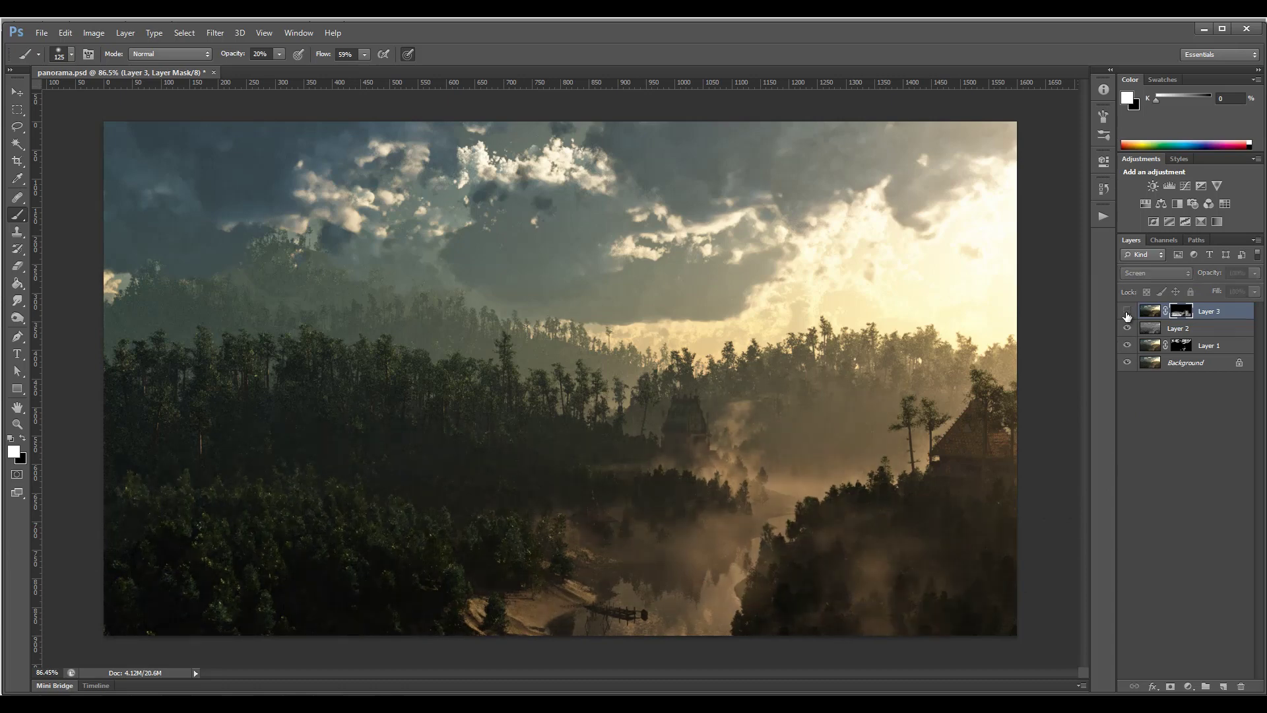
click(1127, 311)
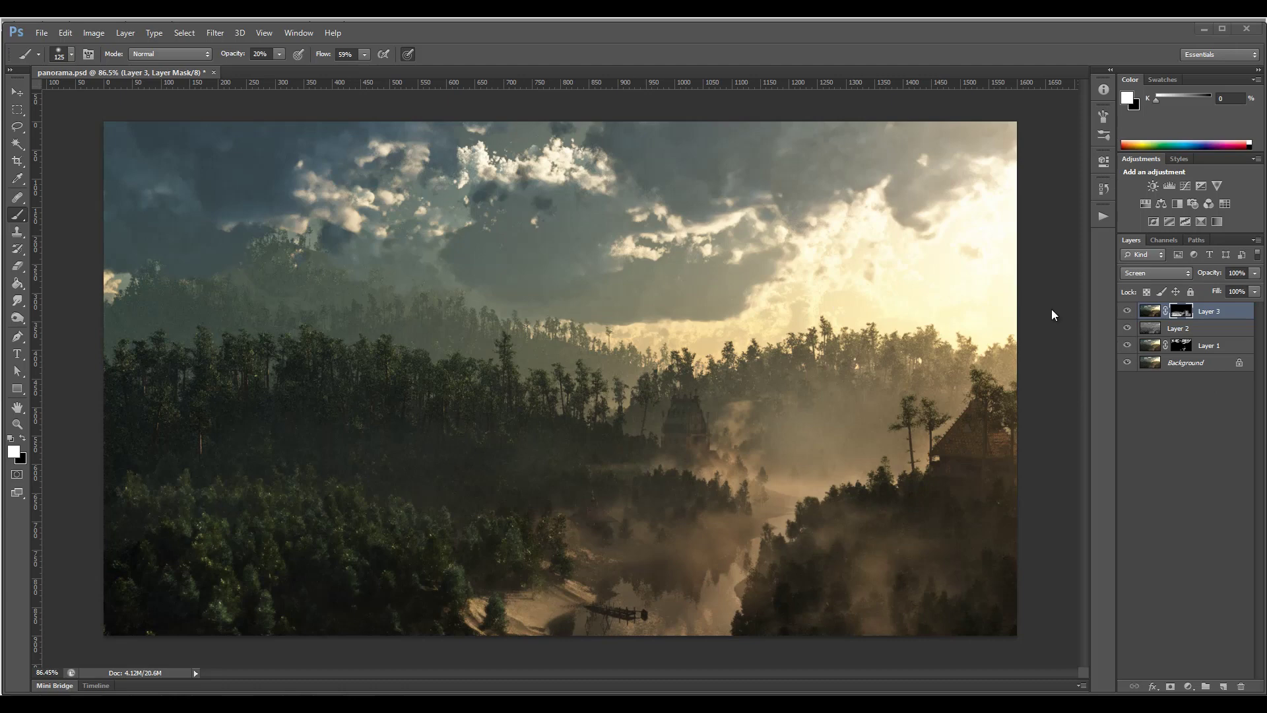
Brush white on the mask over the hazy distant hill and lower Layer 3's fill to 57%
click(320, 297)
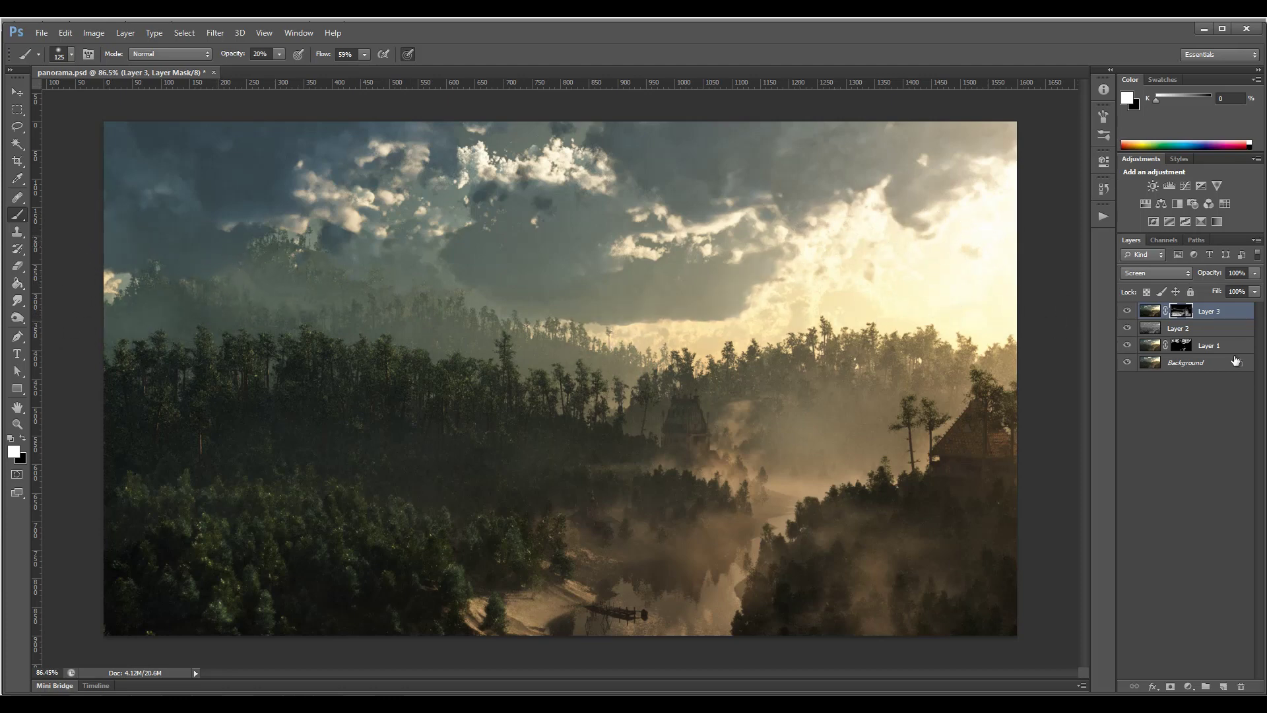
click(1129, 312)
click(1128, 312)
click(1255, 292)
drag(1180, 310, 1215, 307)
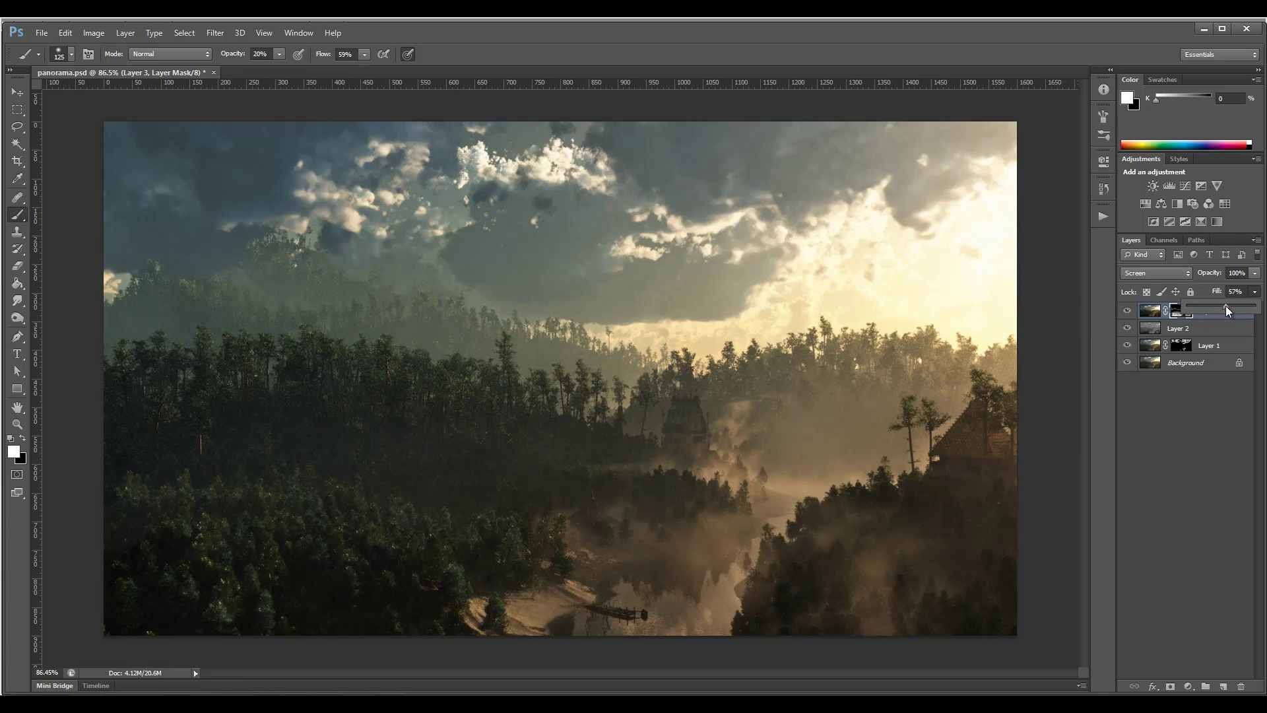
click(1236, 316)
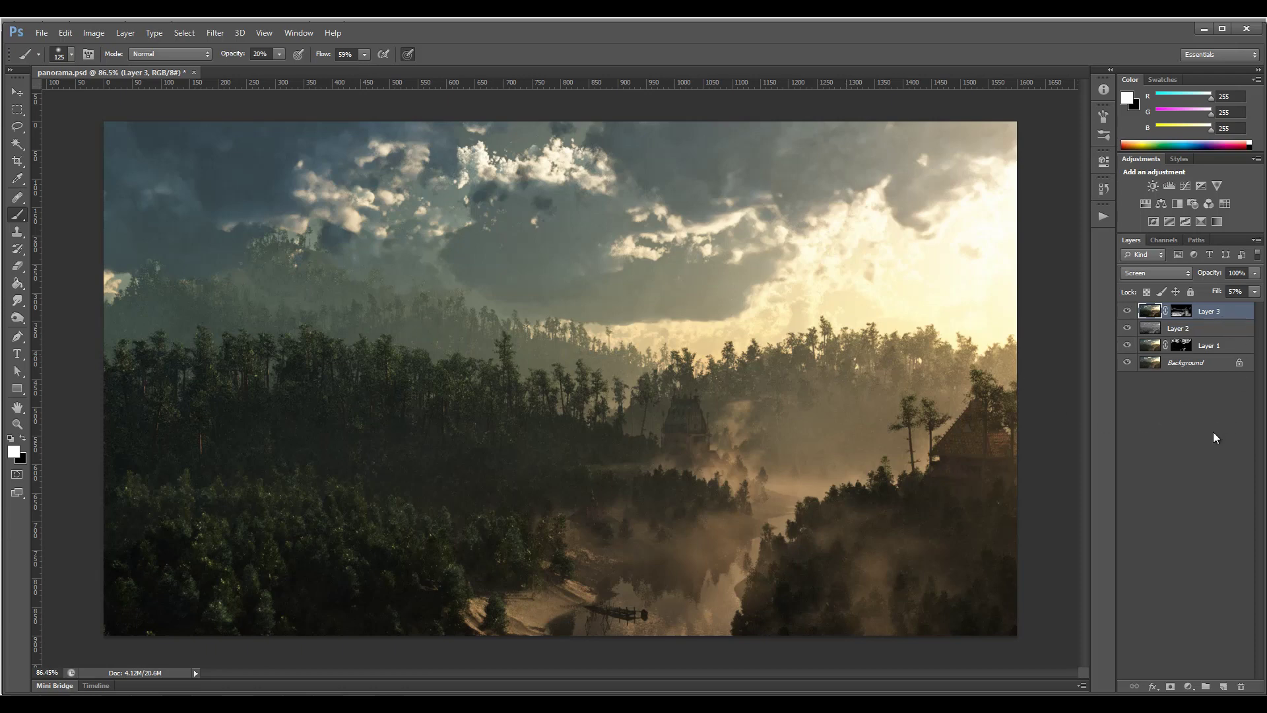
Stamp the visible layers into two new top layers and group both together
key(ctrl+alt+shift+e)
key(ctrl+alt+shift+e)
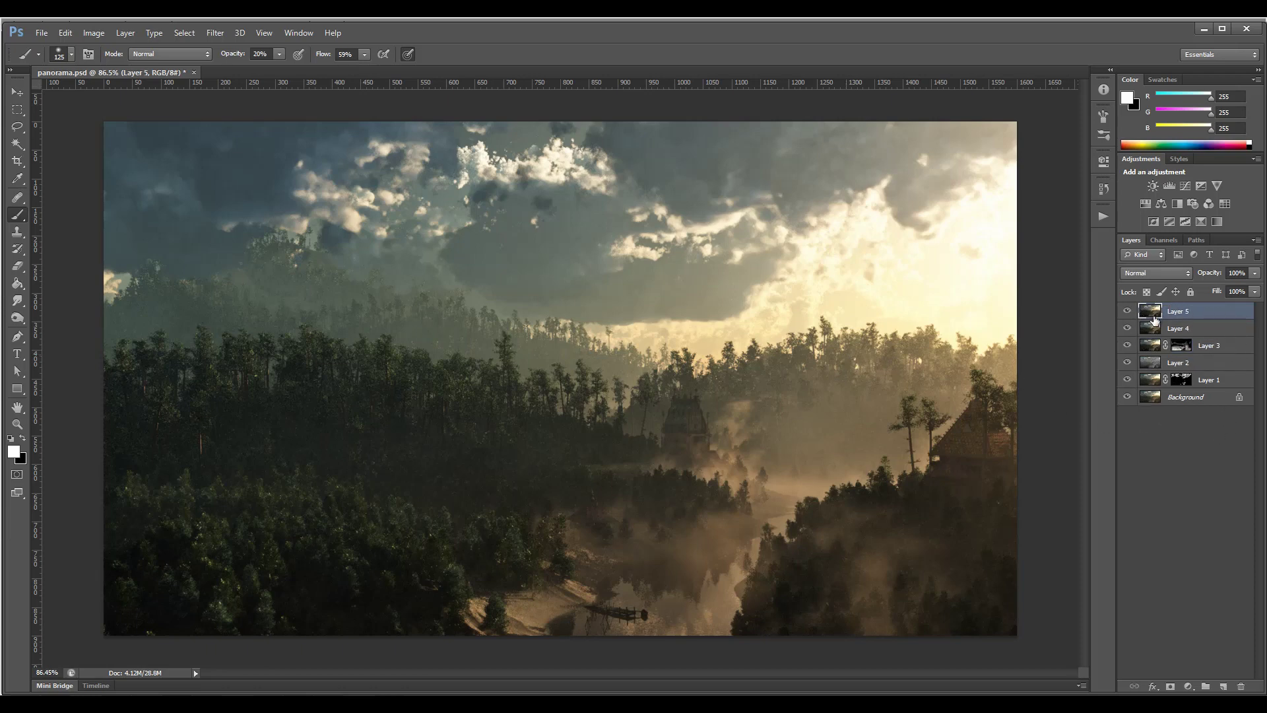
shift+click(1214, 330)
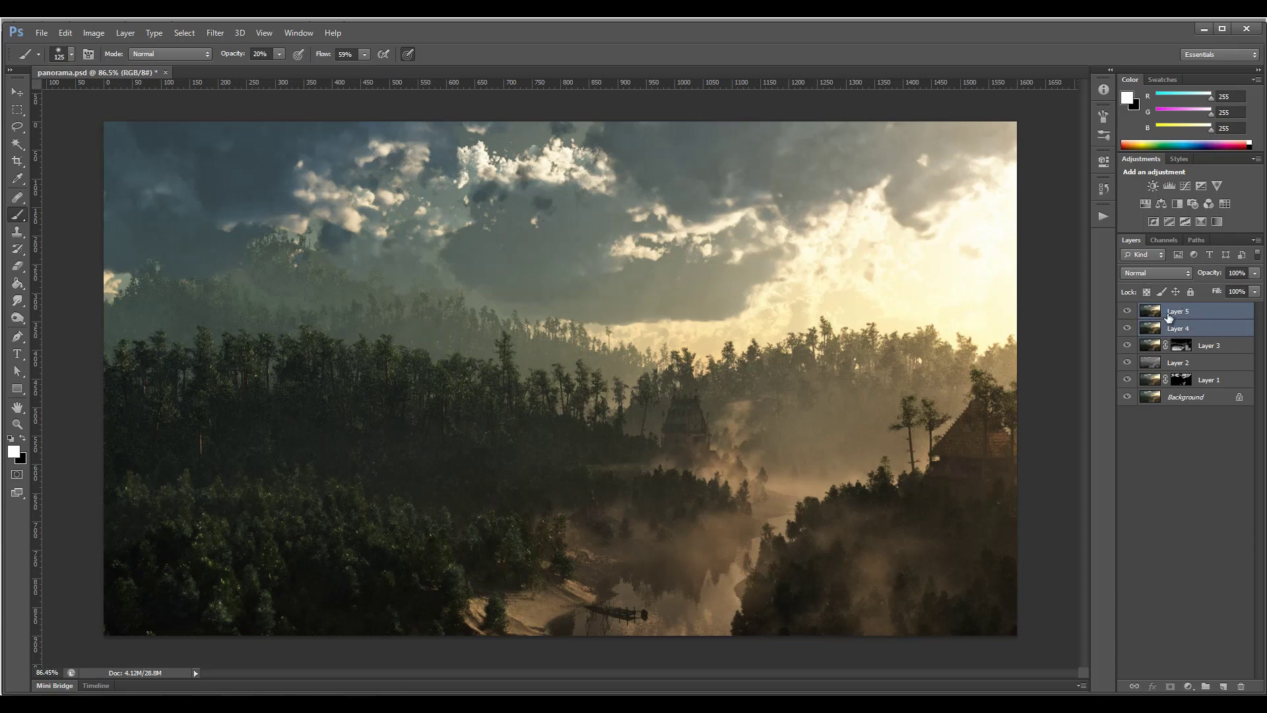
key(ctrl+g)
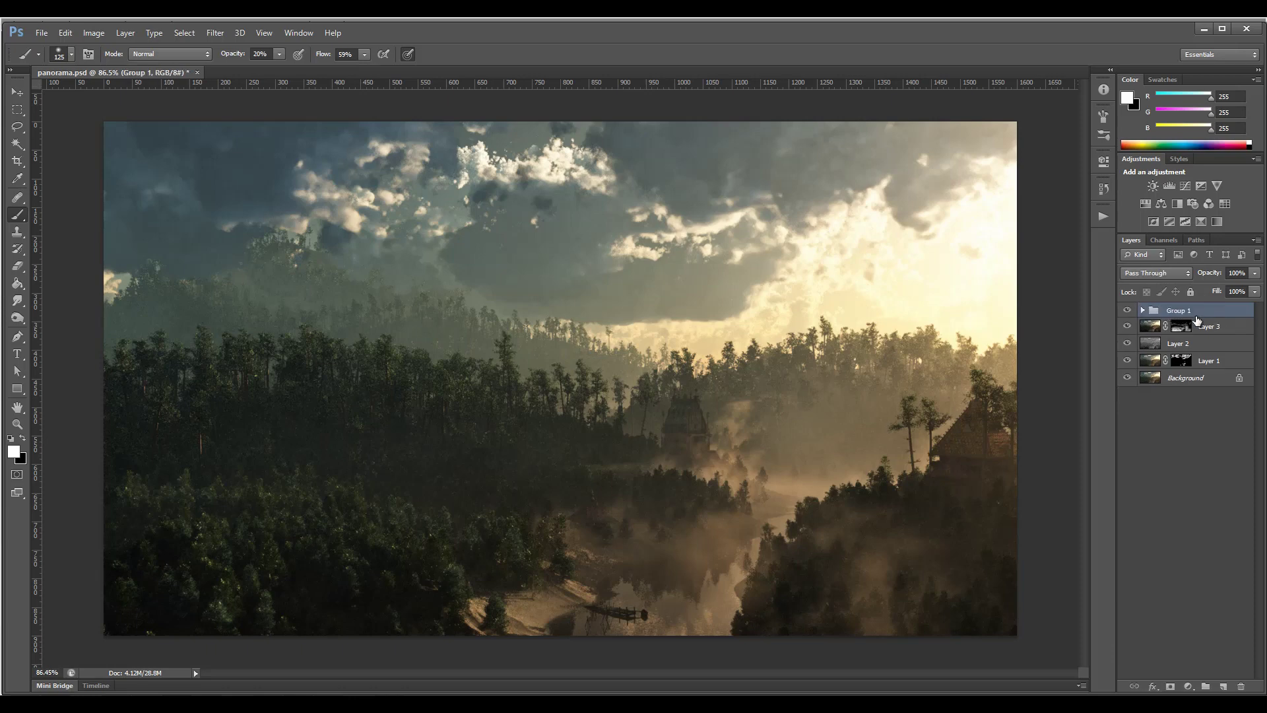
Set the new group's blend mode to Overlay
click(1185, 275)
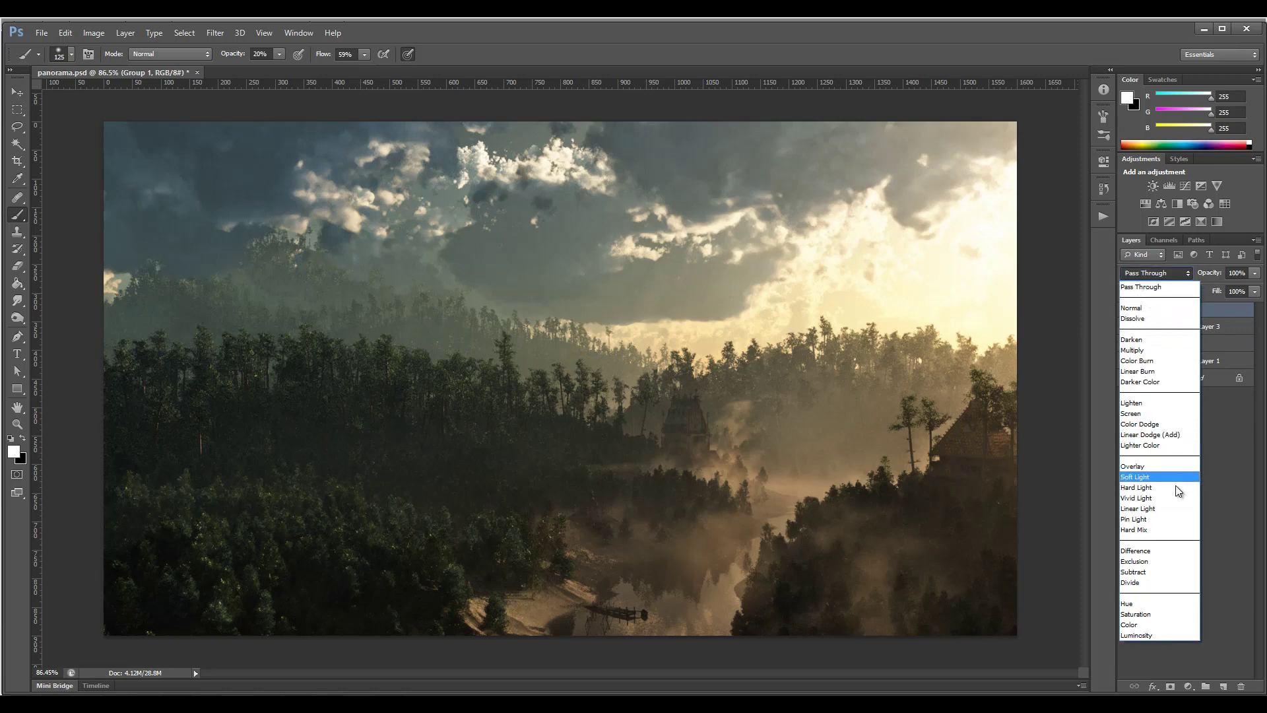
click(1173, 464)
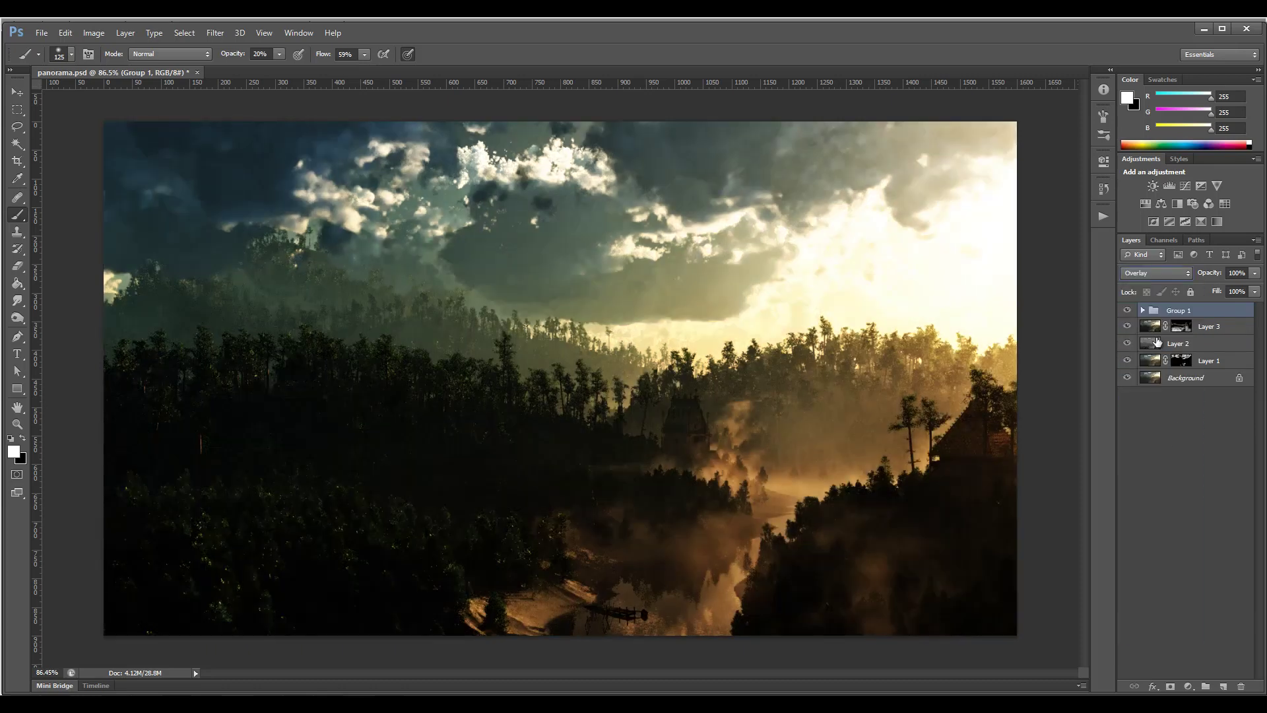
Set Layer 5 inside Group 1 to the Vivid Light blend mode and invert its colours
click(1143, 311)
click(1187, 327)
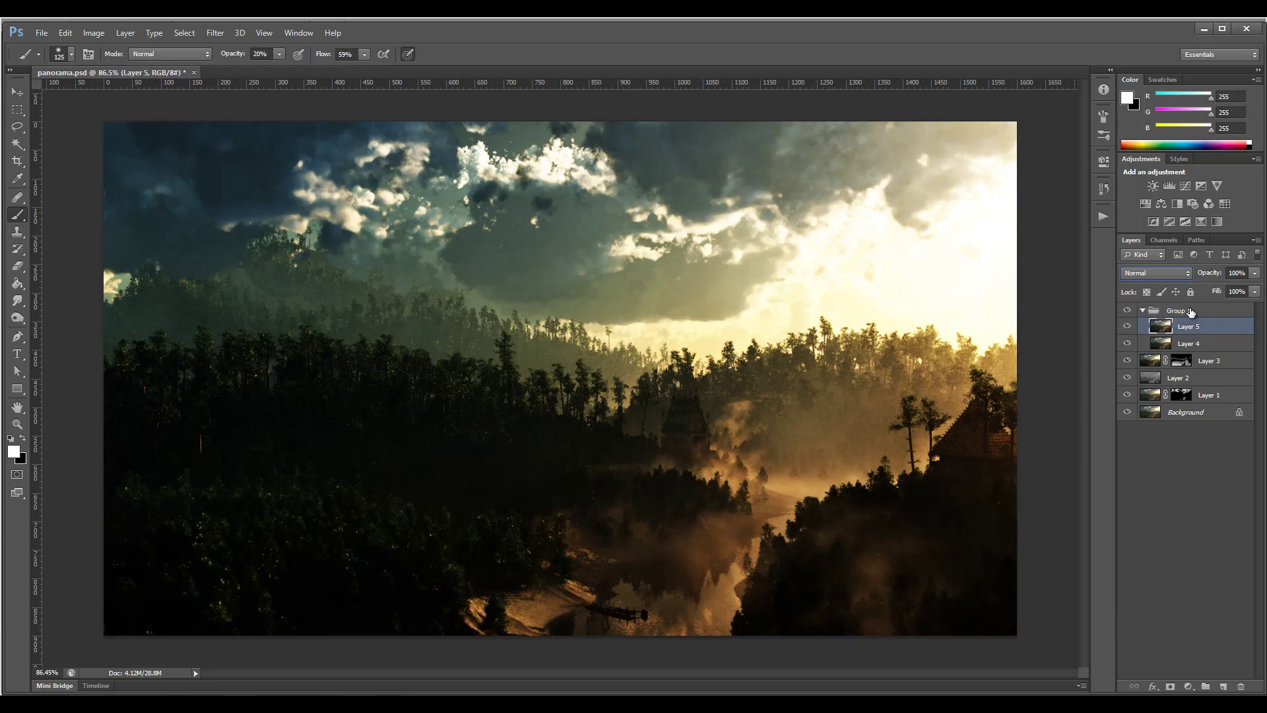
click(1177, 272)
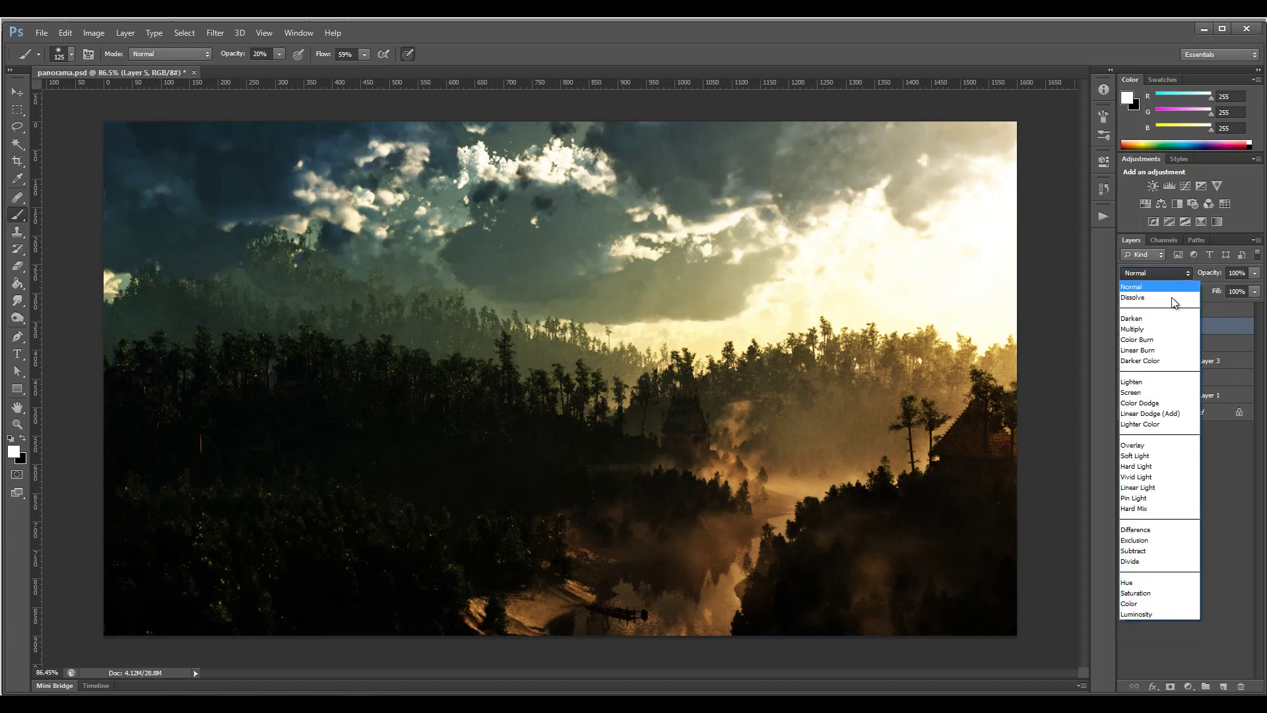
click(1158, 479)
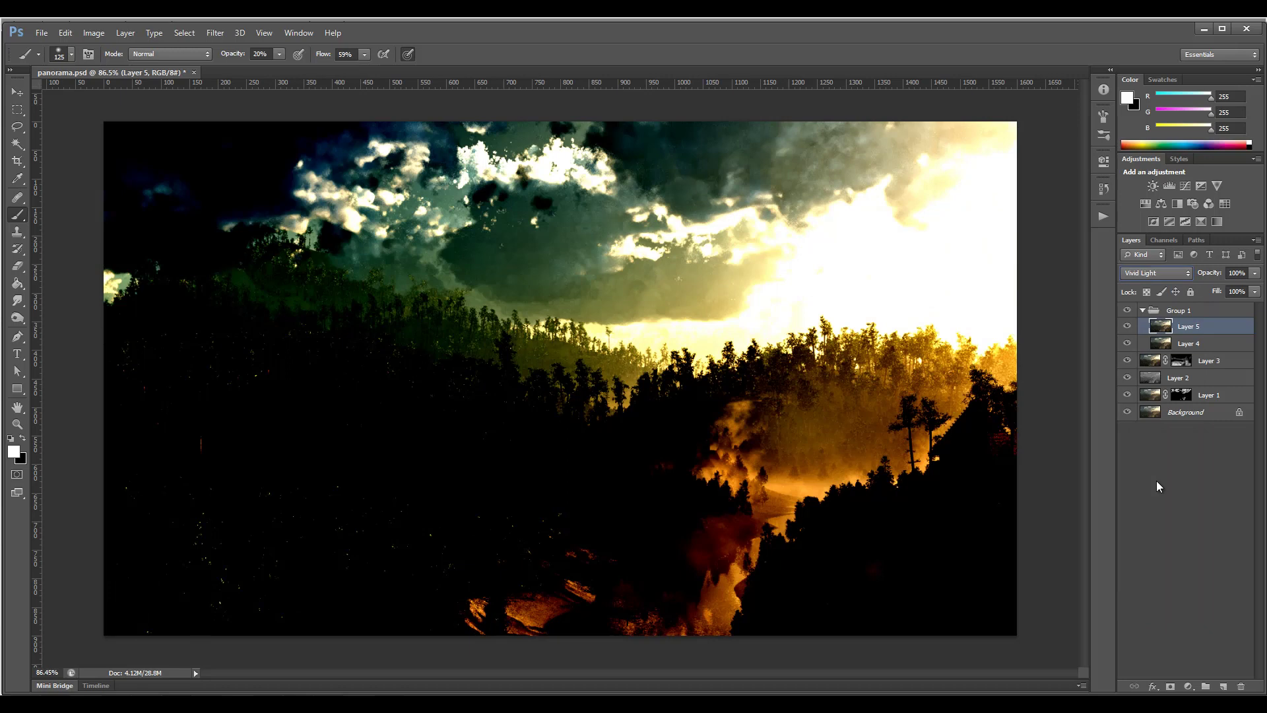
key(ctrl+i)
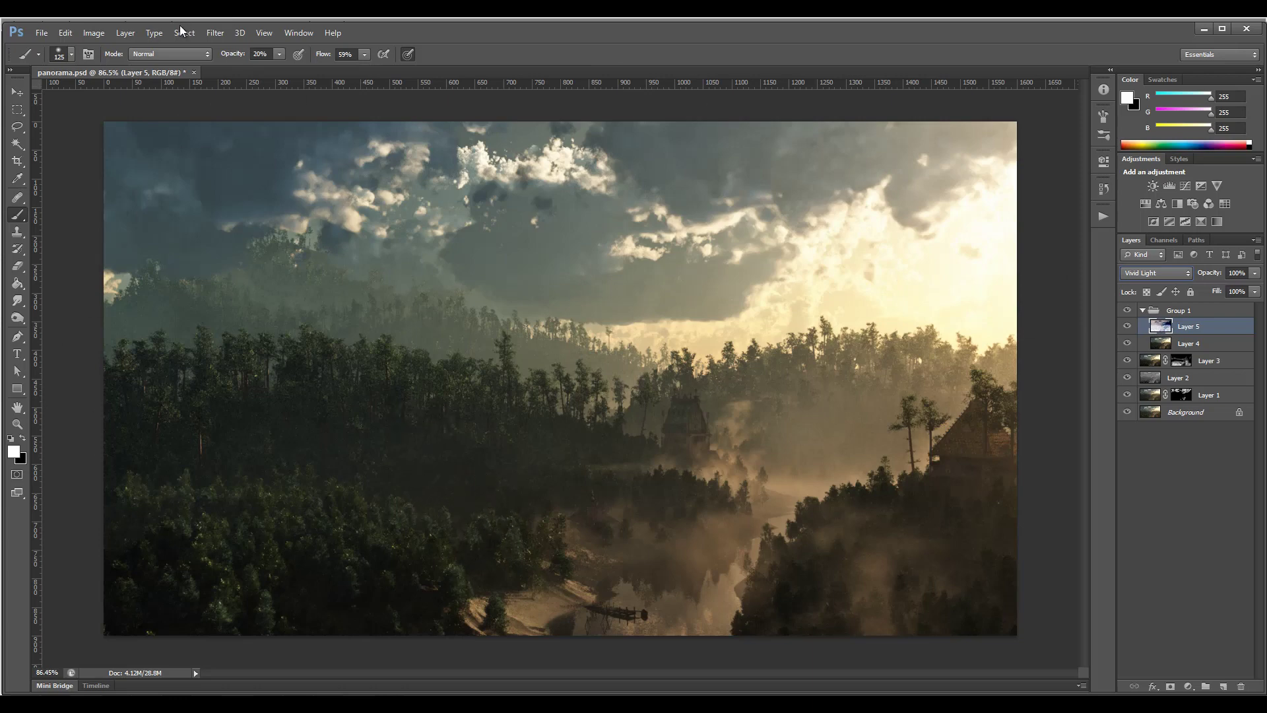
Apply a Surface Blur with a 4-pixel radius to the inverted Layer 5
click(215, 33)
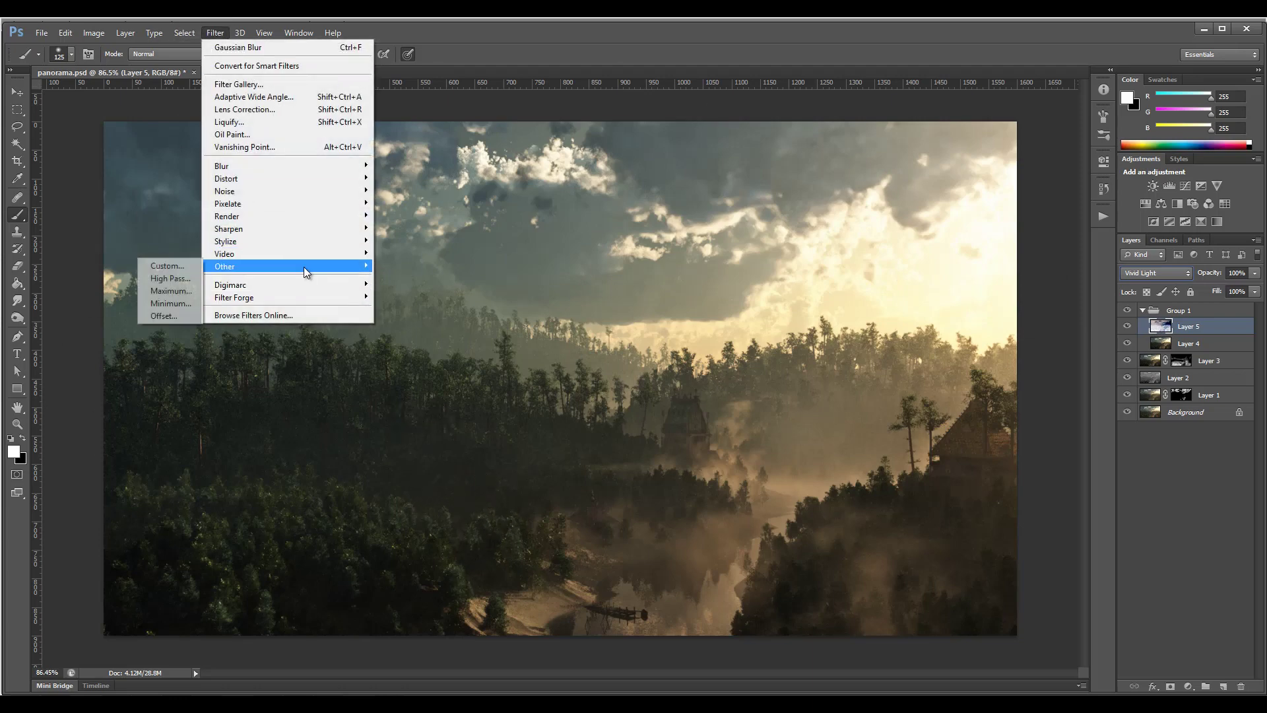
mouse_move(288, 169)
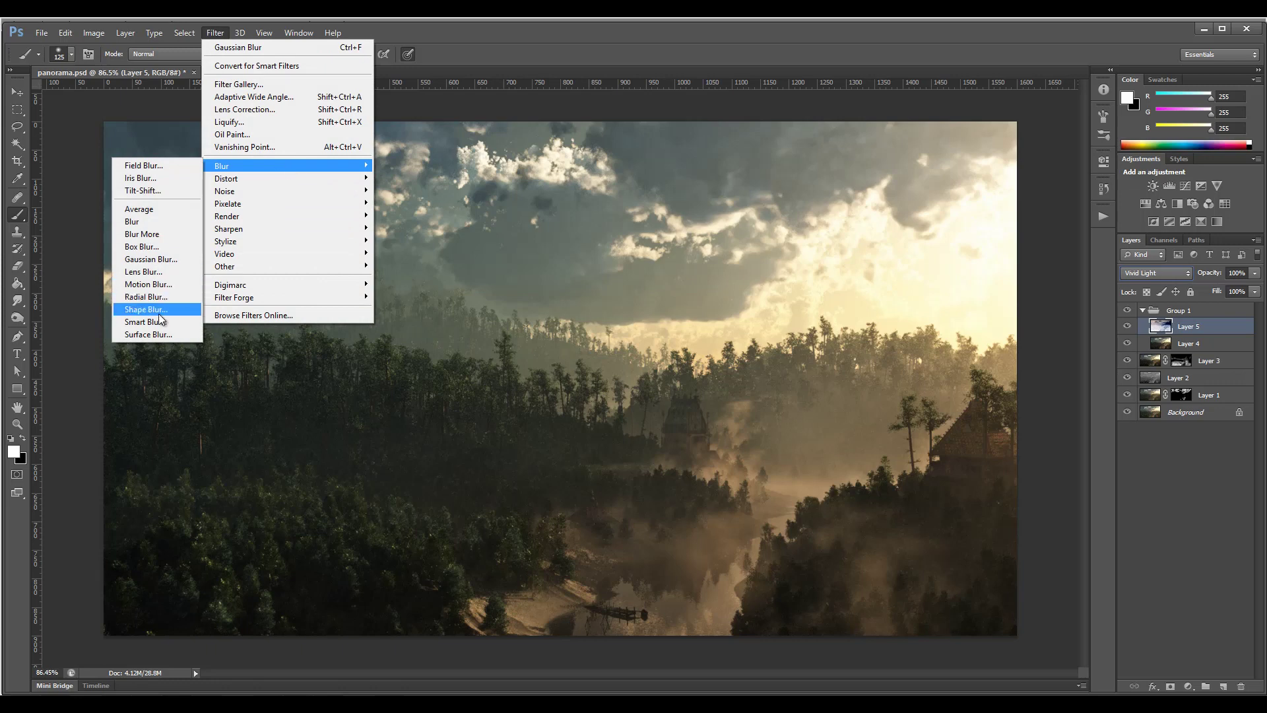
click(153, 334)
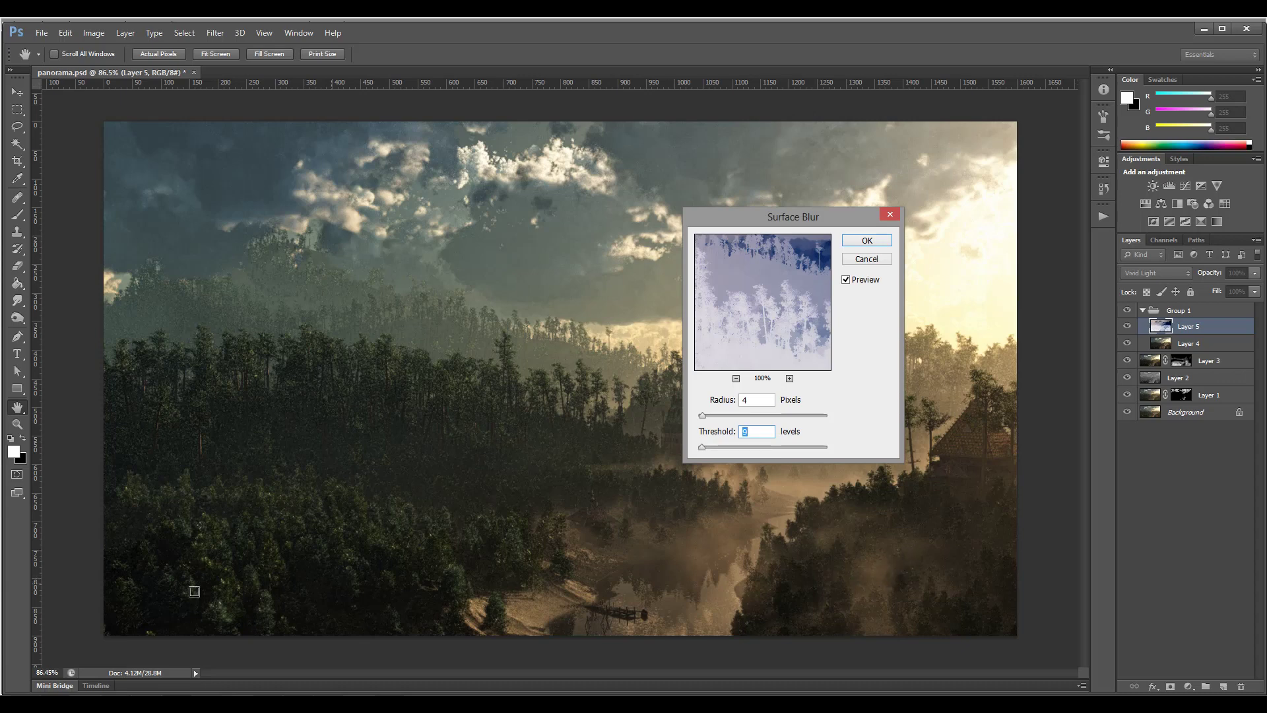
click(866, 241)
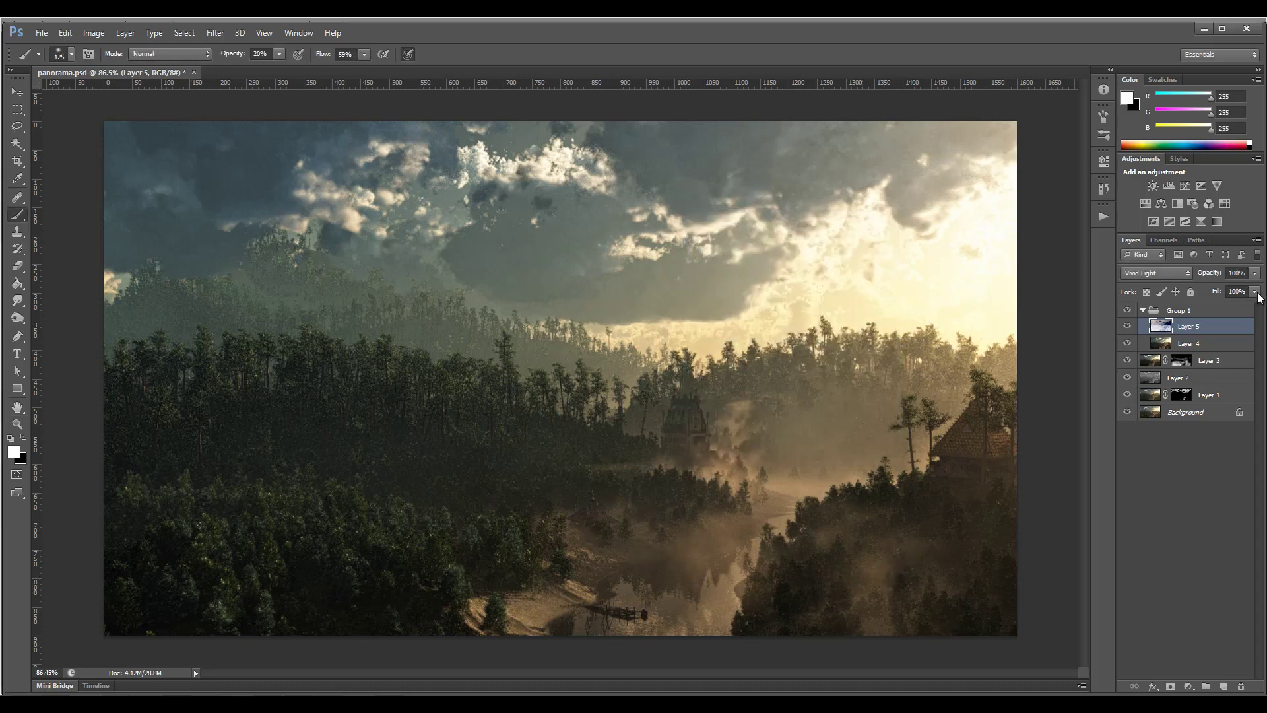
Collapse Group 1 and lower the group's fill to 4%
click(1143, 310)
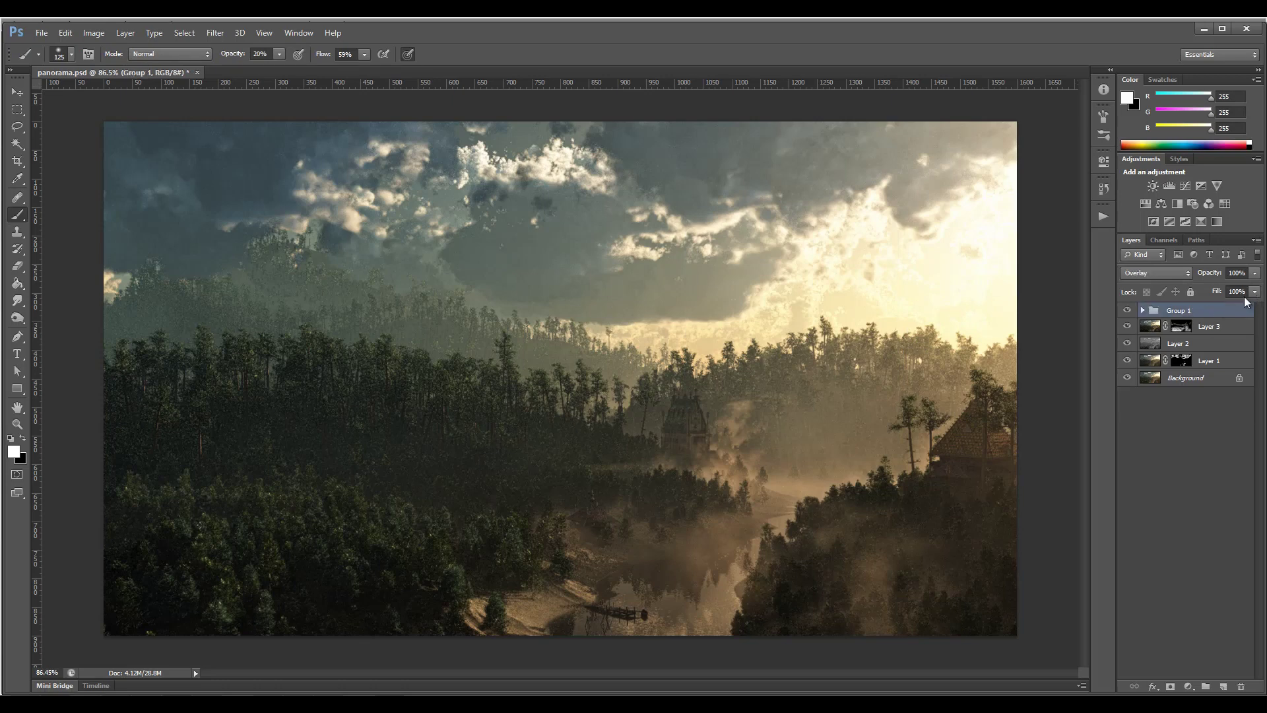
click(1254, 291)
drag(1254, 310, 1175, 314)
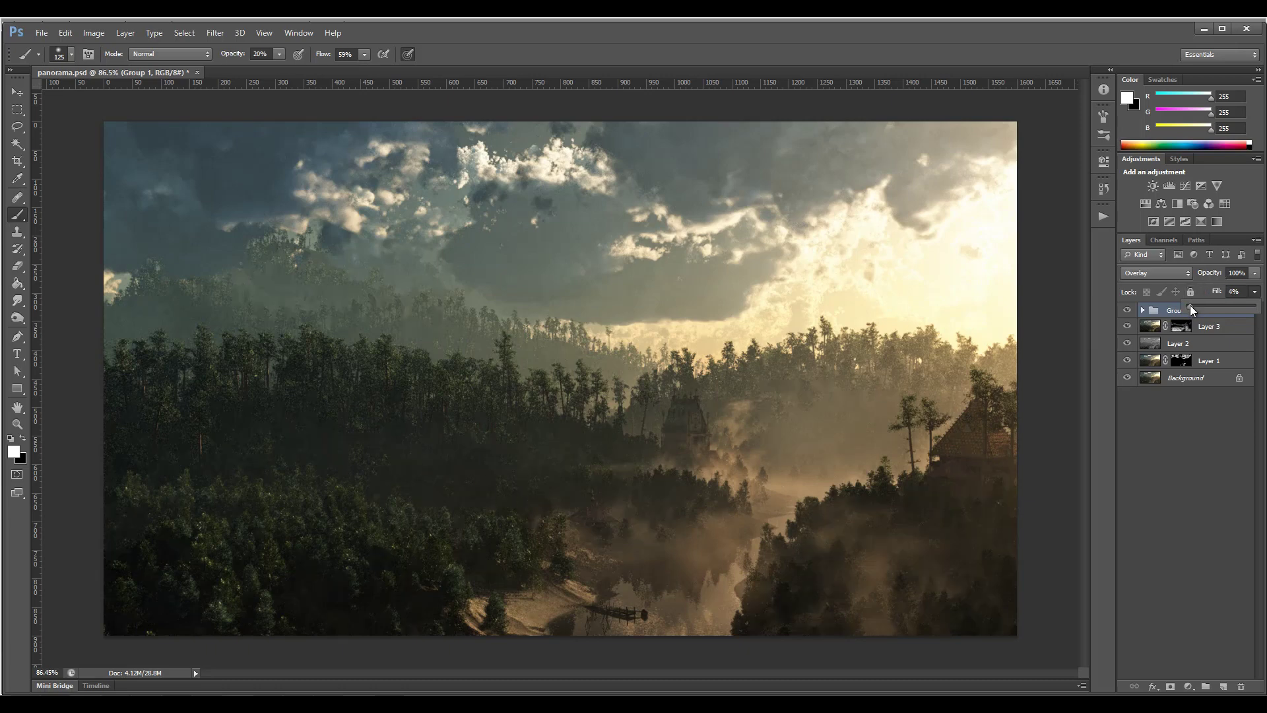
click(1231, 324)
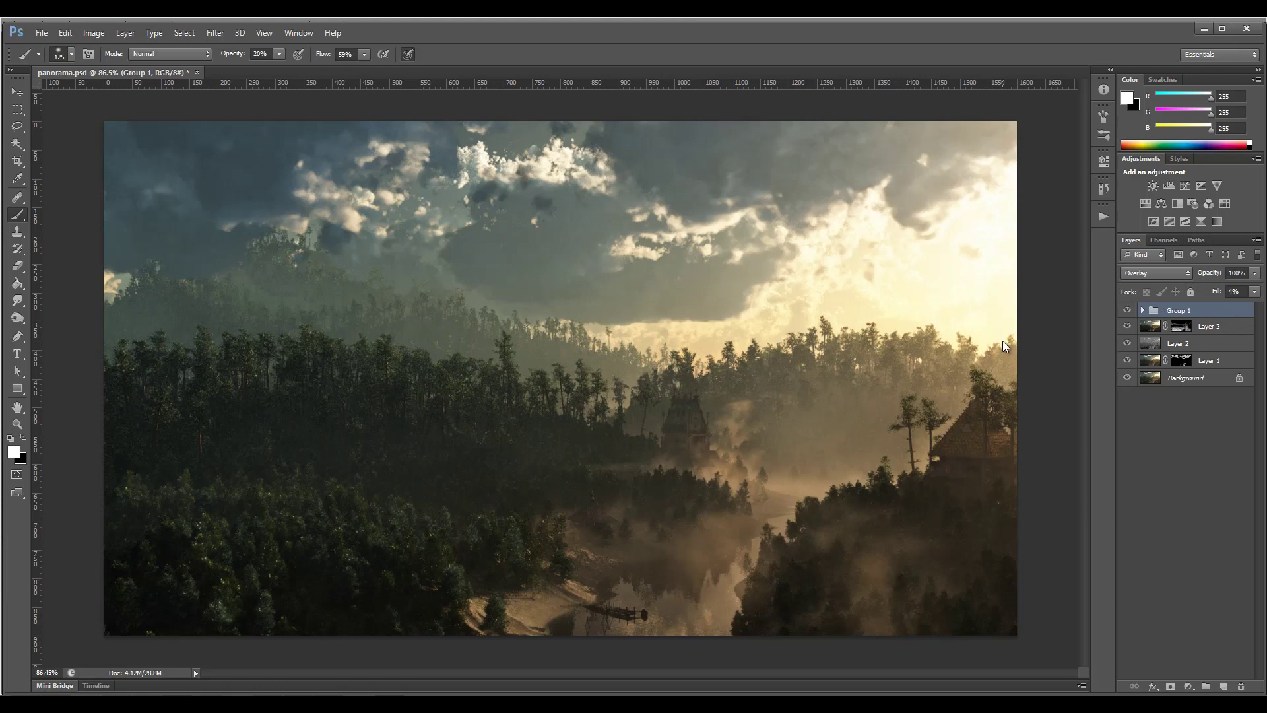
Stamp all visible layers into a new top layer and set its blend mode to Overlay
key(ctrl+shift+alt+e)
click(1178, 274)
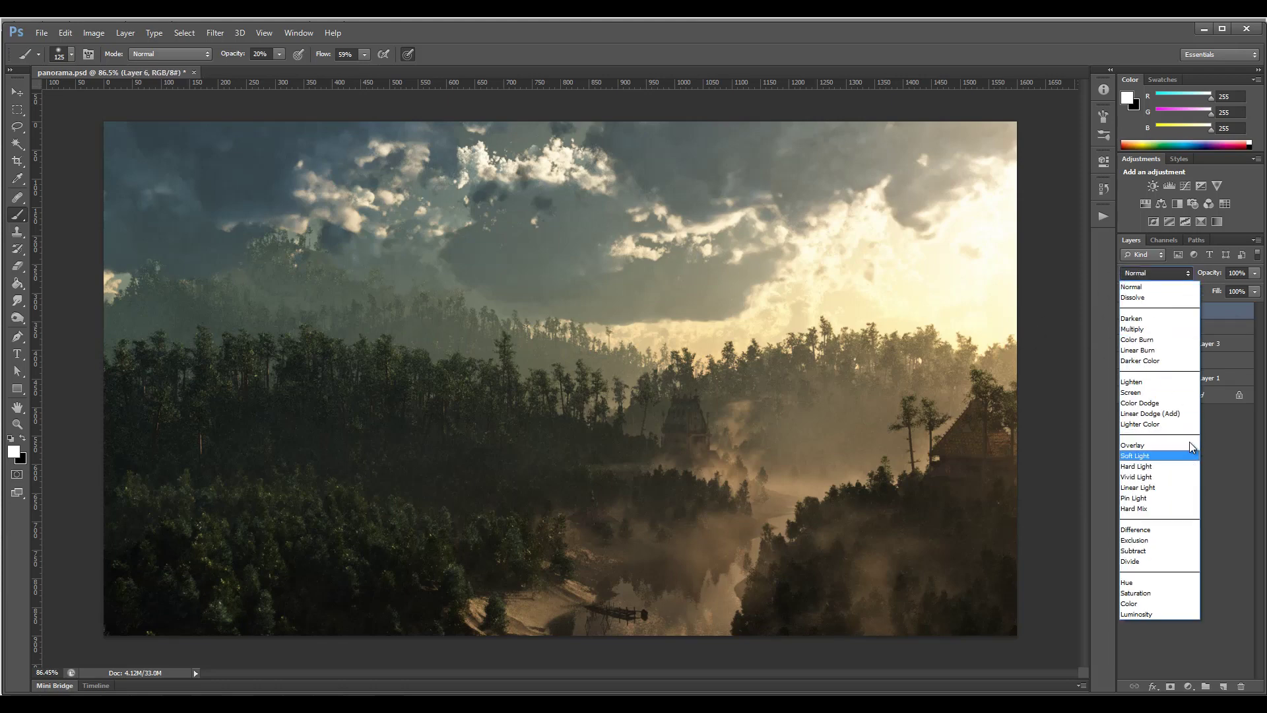
click(1156, 444)
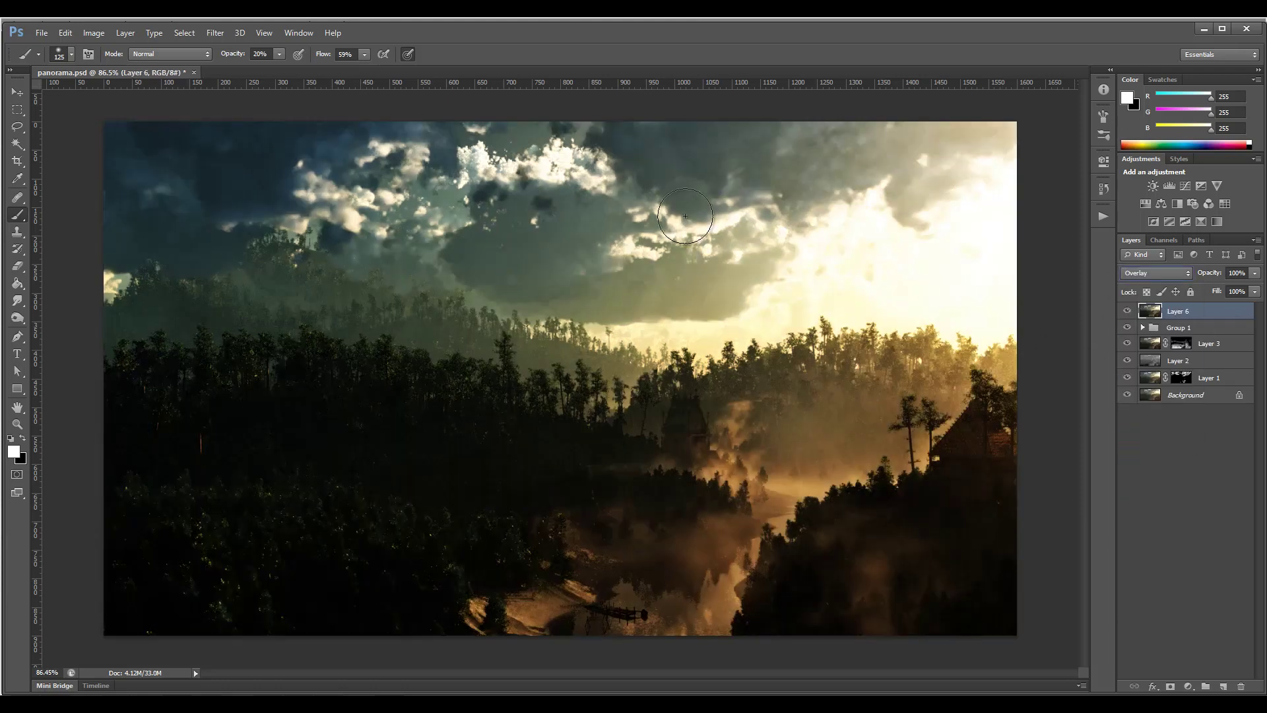
Apply a High Pass filter with a 0.9-pixel radius to Layer 6 to sharpen the picture
click(216, 32)
mouse_move(305, 266)
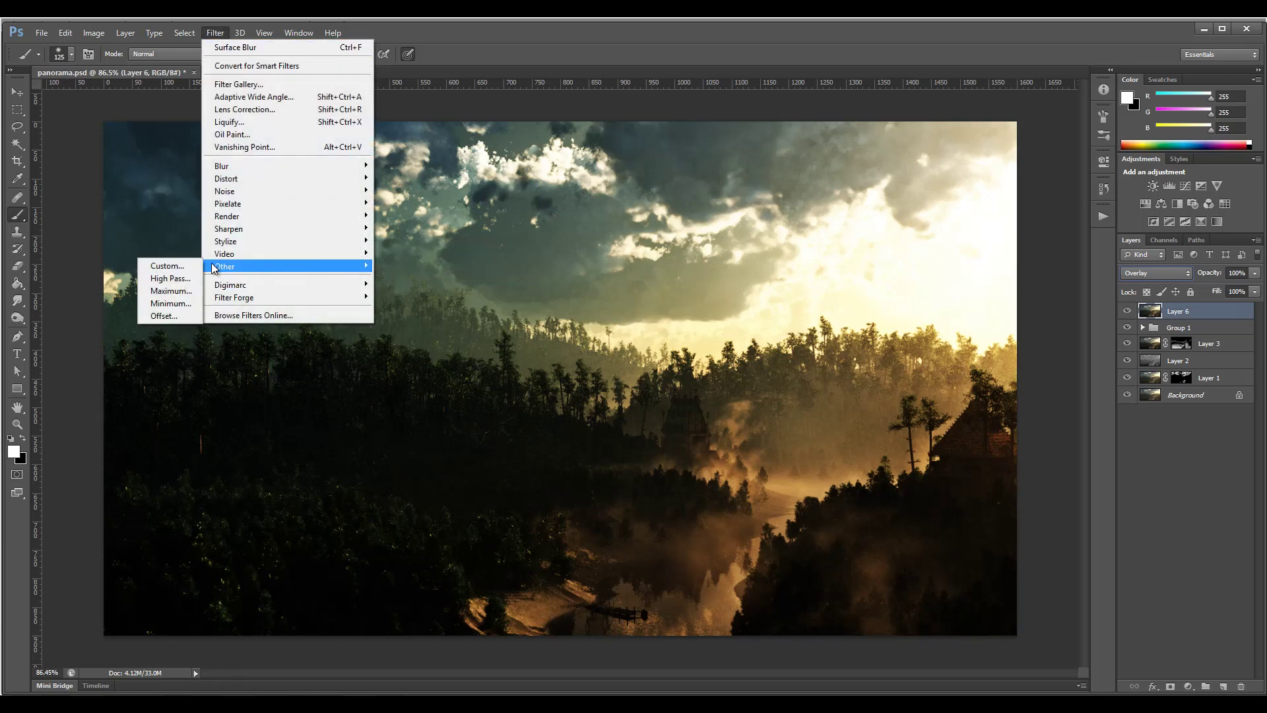
click(183, 281)
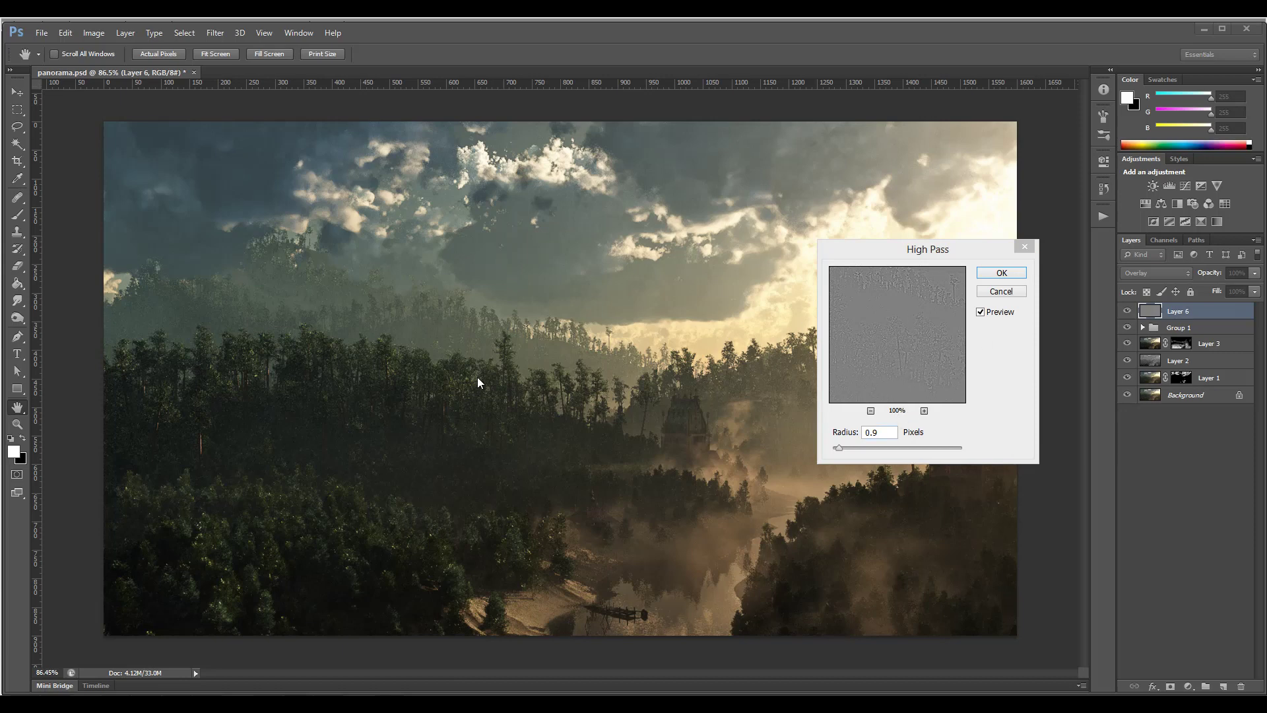
click(1004, 271)
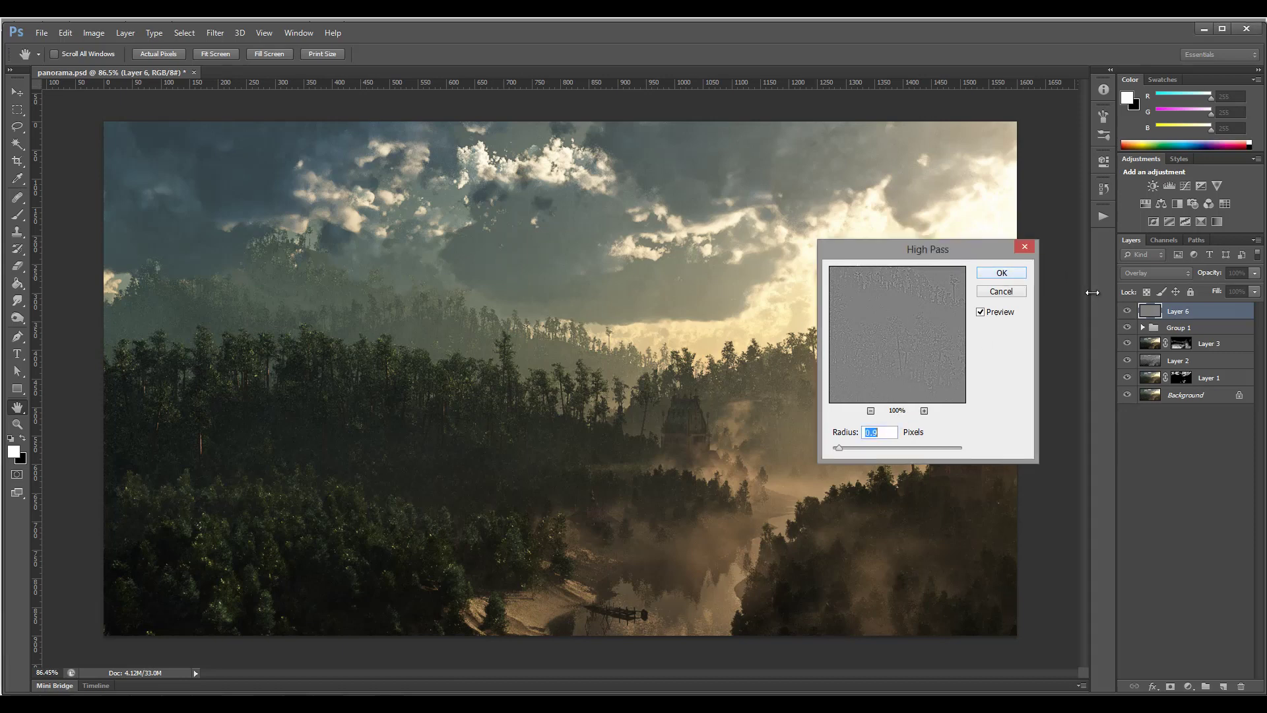
click(1004, 271)
key(b)
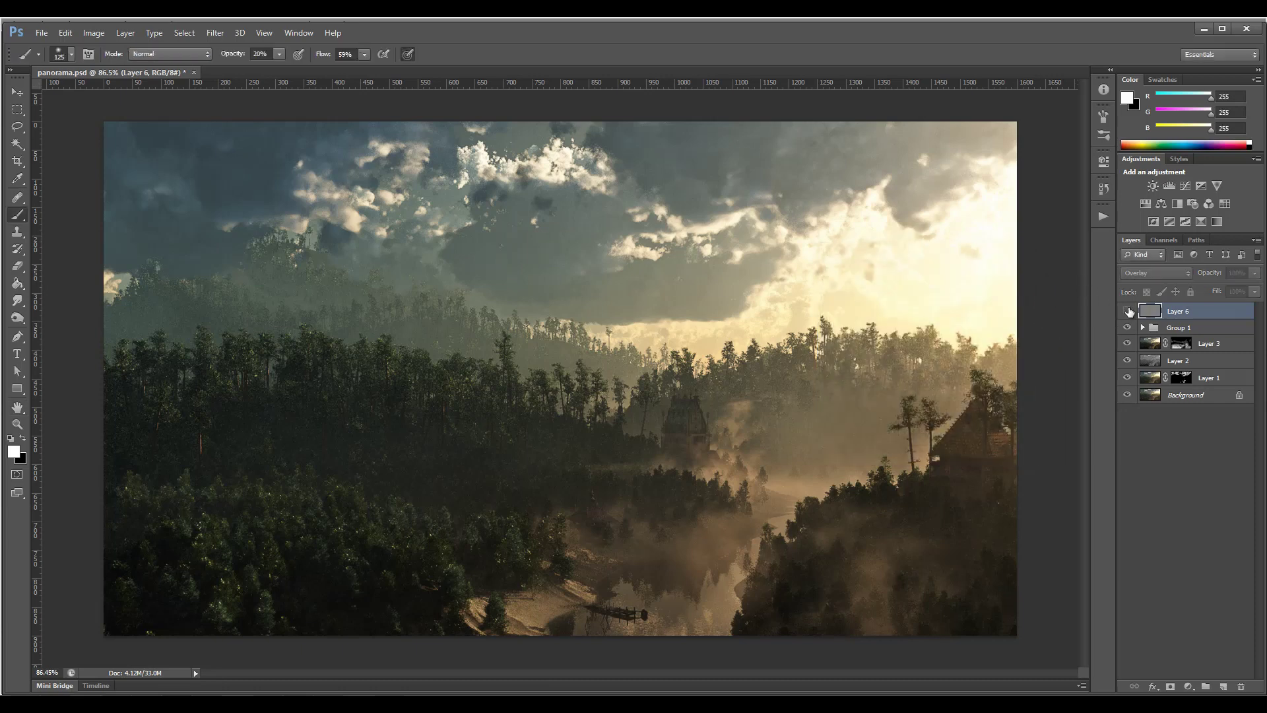
Compare the picture with Layer 6 hidden and shown to judge the sharpening
click(1128, 311)
click(1128, 311)
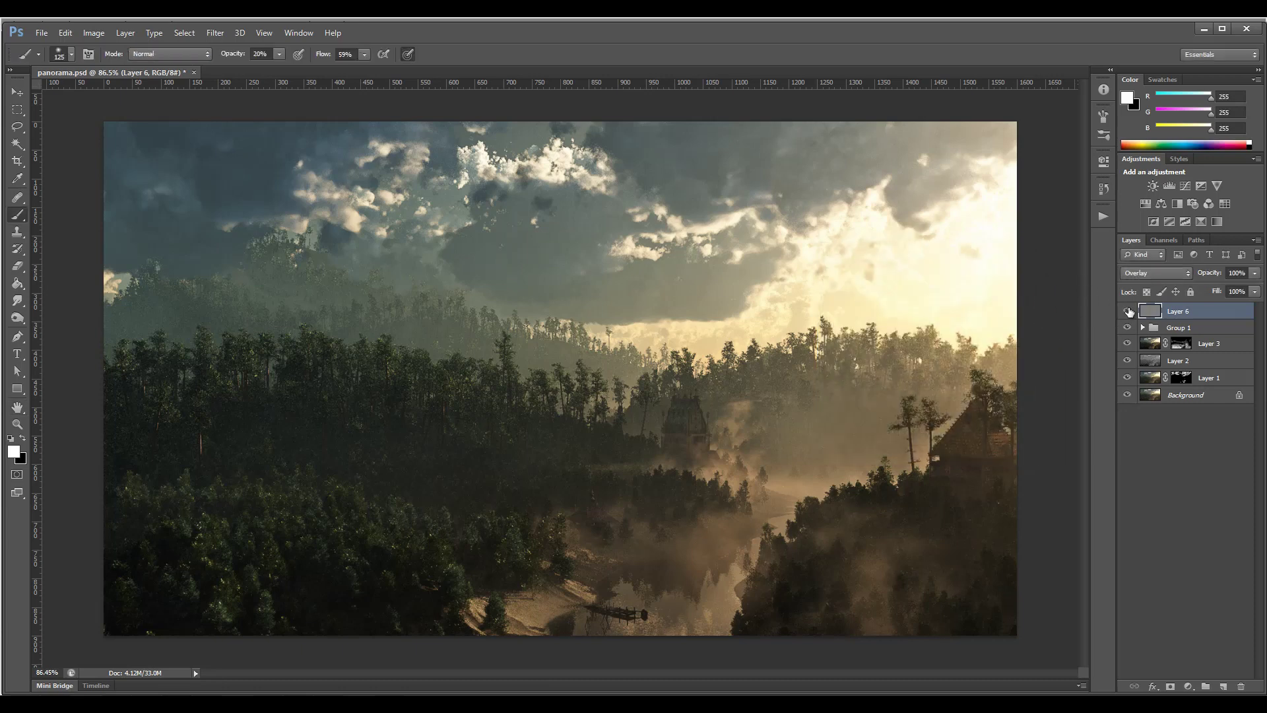
click(1128, 311)
click(1129, 311)
Lower Layer 6's fill to 41% to soften the sharpening
click(1255, 291)
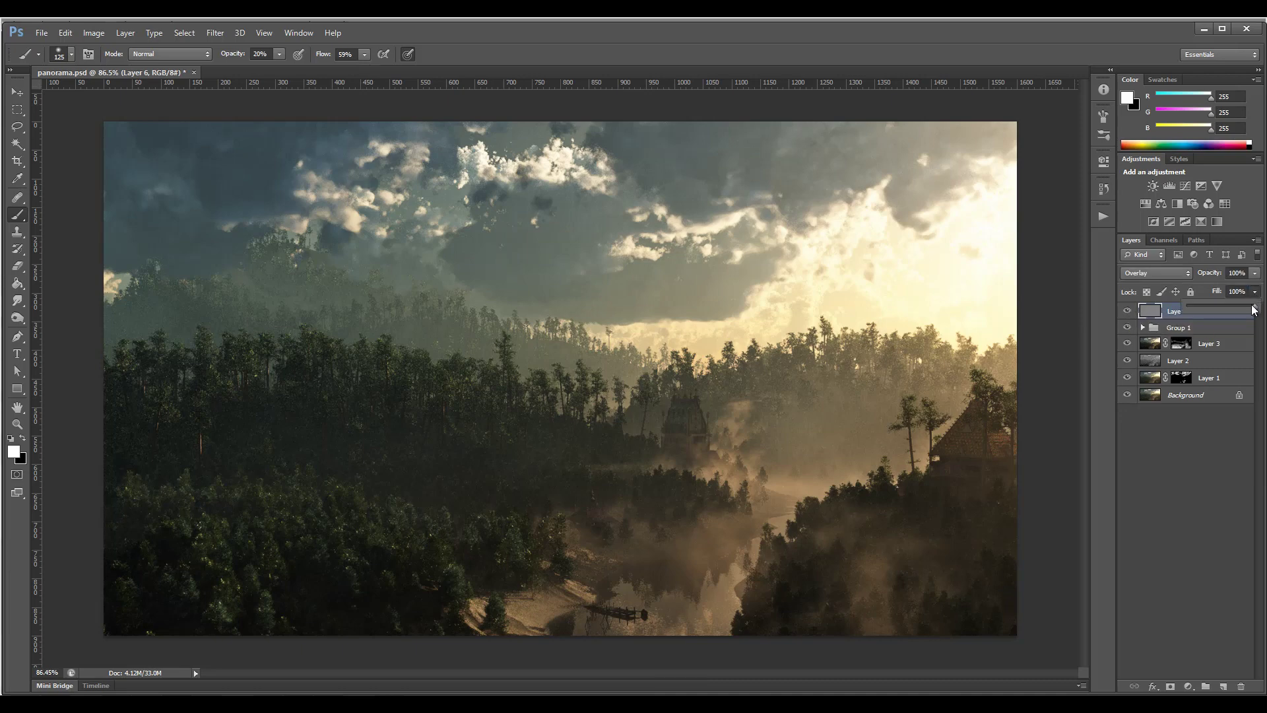
drag(1256, 306, 1220, 309)
click(1187, 488)
click(1231, 317)
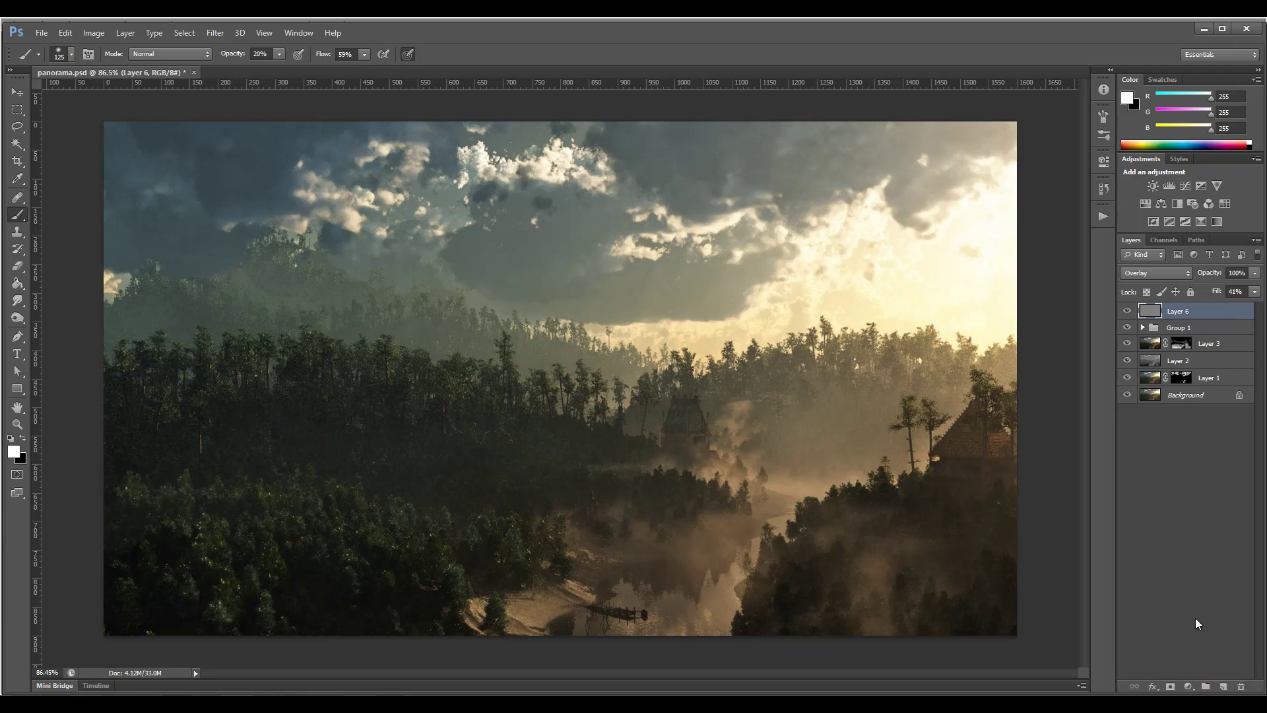
Add a Curves adjustment layer above Layer 6 and slightly raise the shadow endpoint of its blue curve
click(1188, 687)
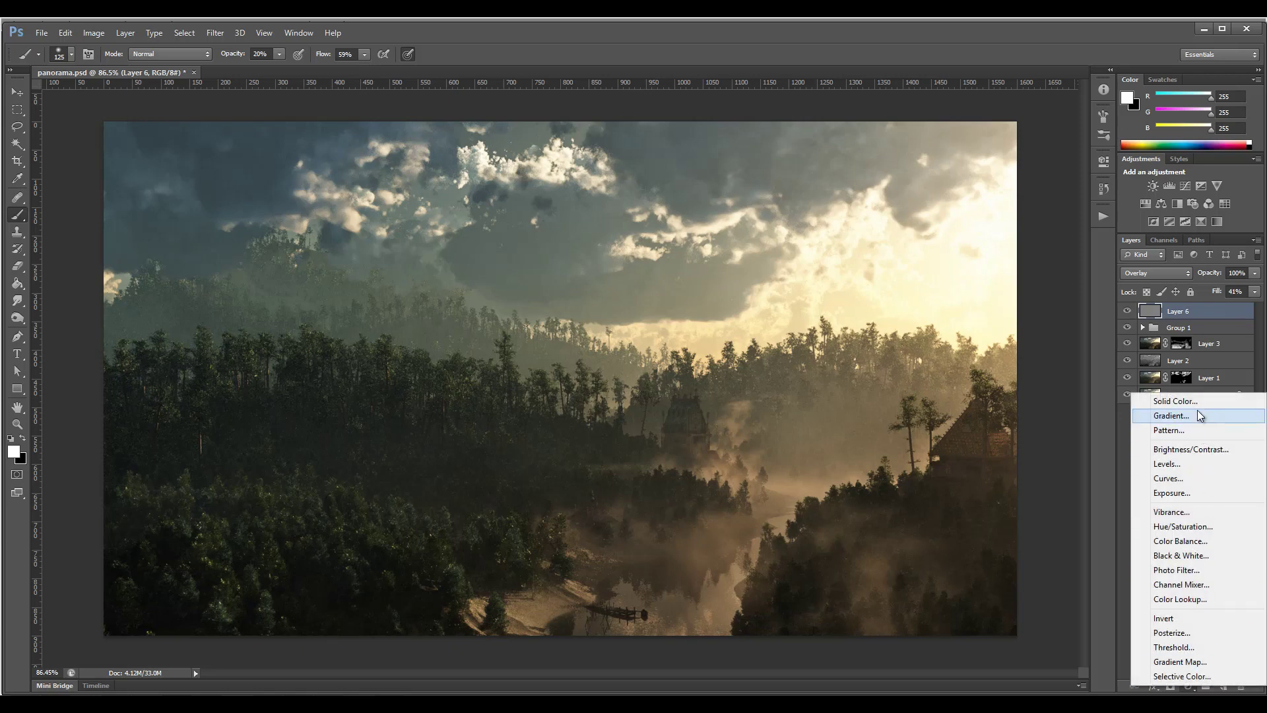
click(1180, 478)
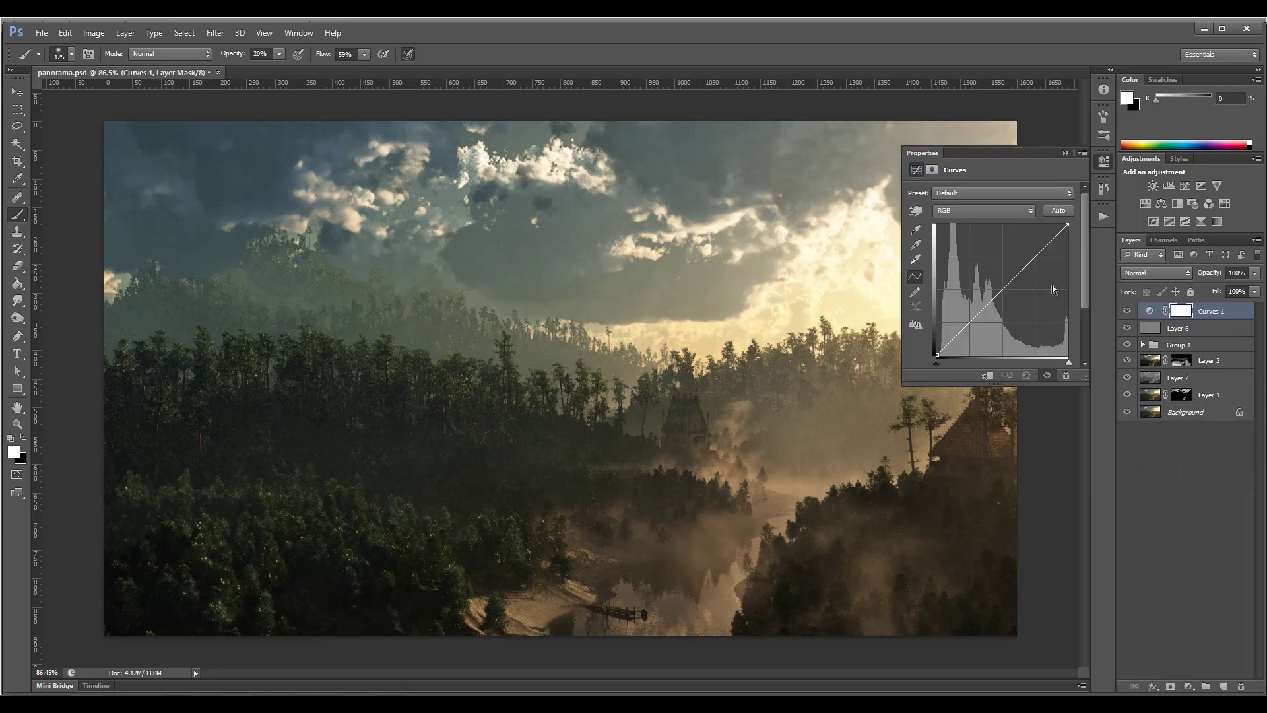
click(1019, 210)
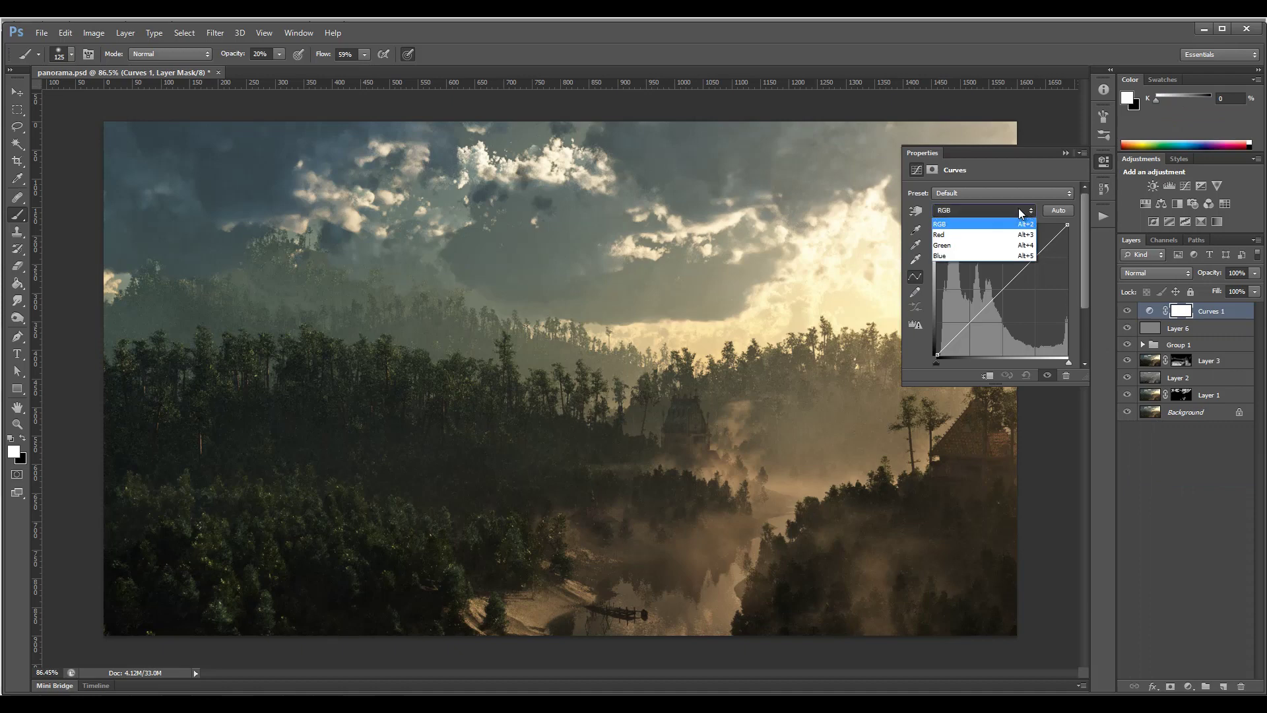
click(970, 255)
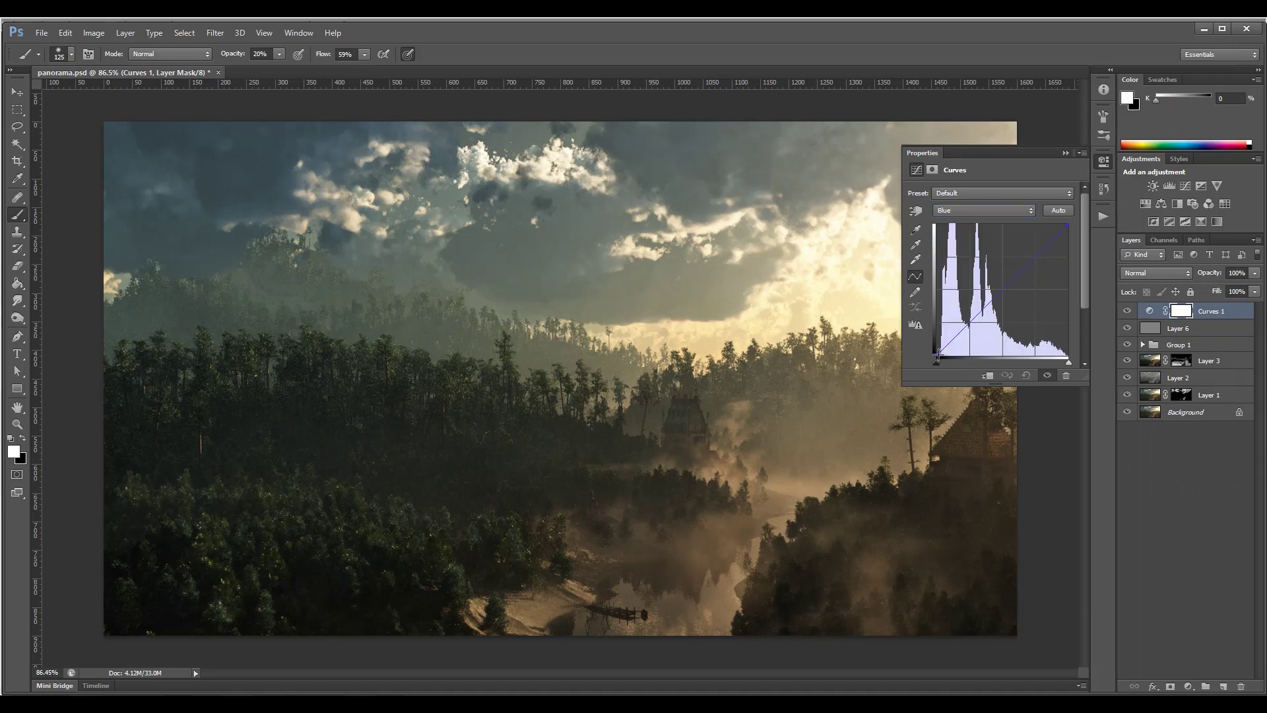
mouse_move(939, 355)
mouse_down()
mouse_move(934, 344)
mouse_move(954, 358)
mouse_move(930, 351)
mouse_up()
Move the green curve's shadow and highlight endpoints slightly inward
click(977, 212)
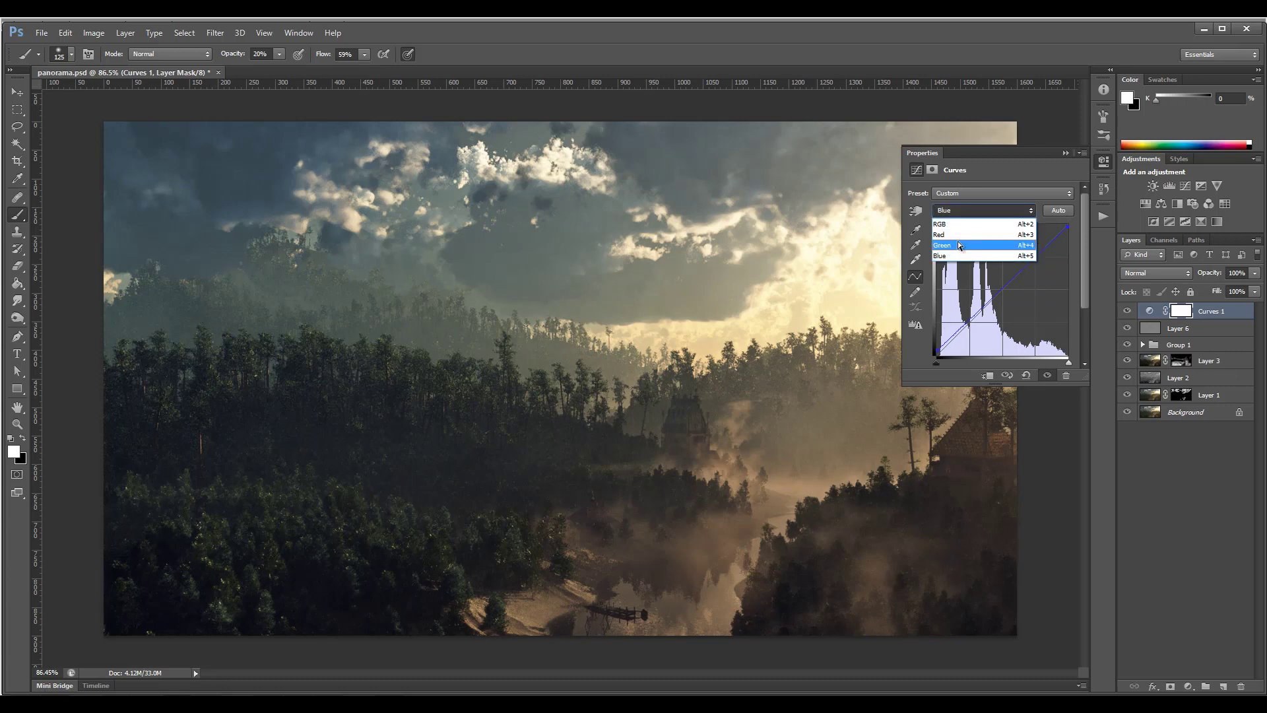
click(959, 246)
drag(938, 357, 938, 357)
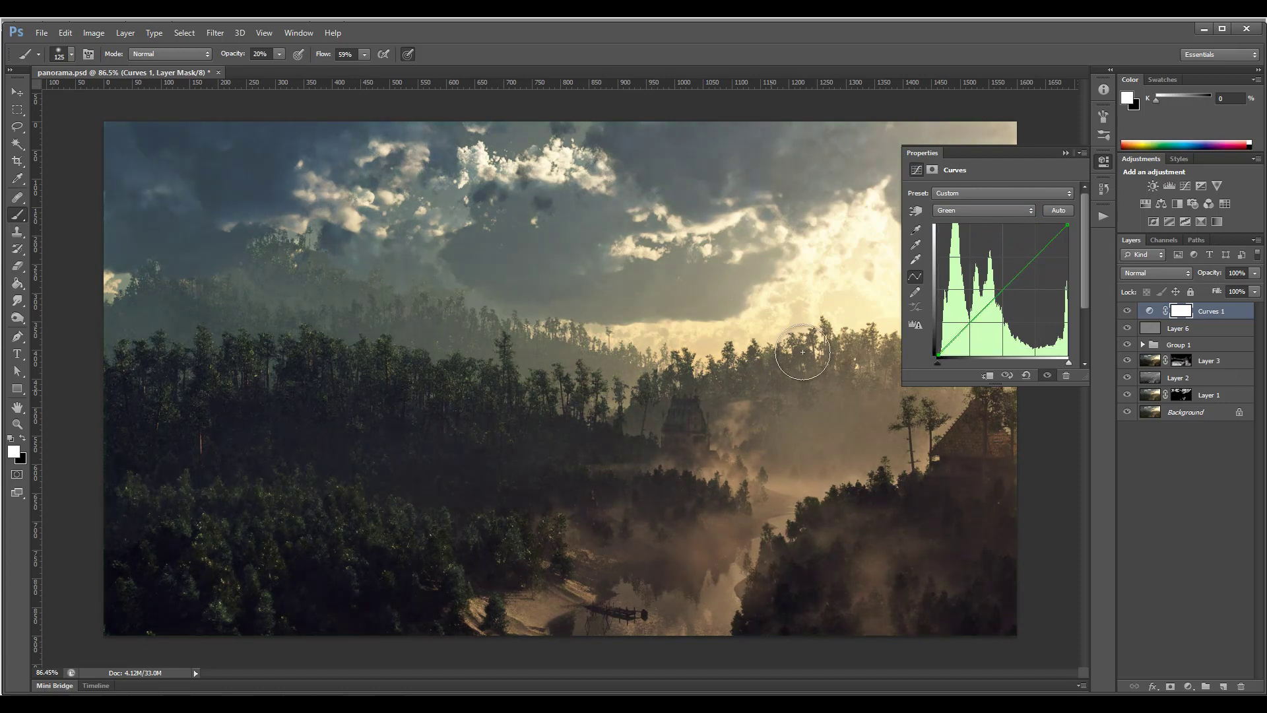
drag(1065, 221, 1066, 219)
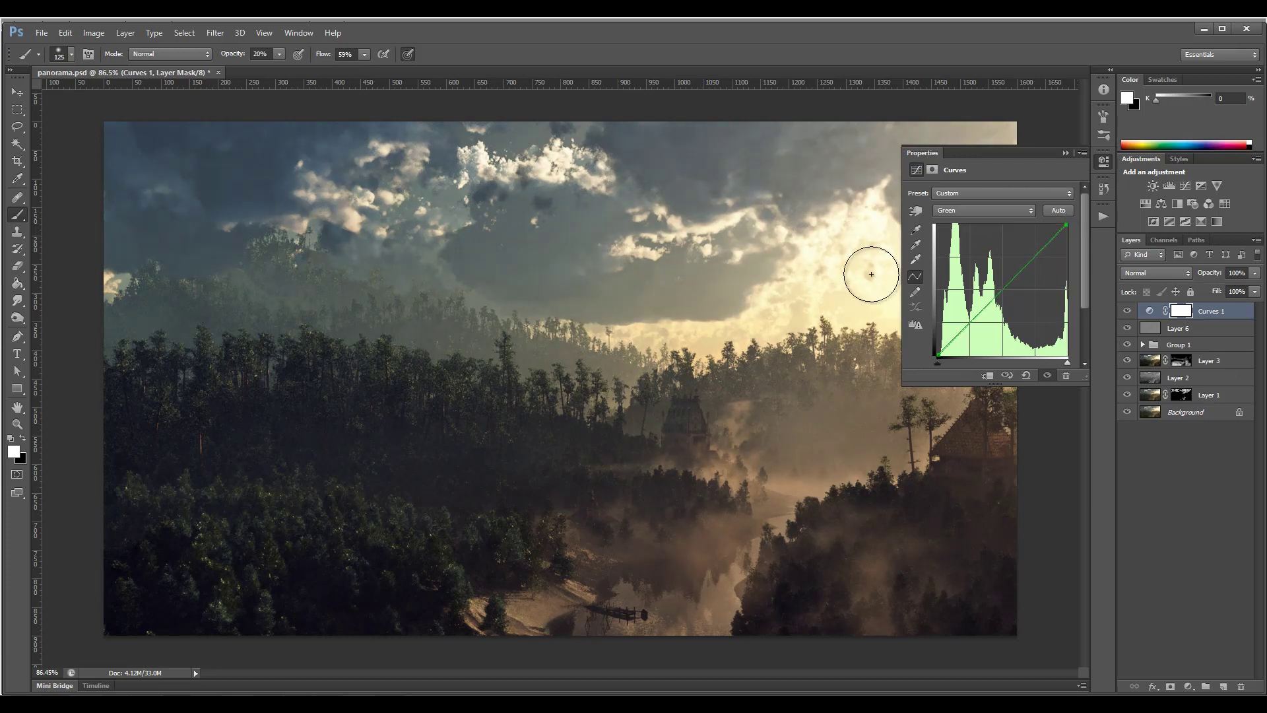
Fine-tune the shadow and highlight endpoints of the red curve
click(977, 213)
click(960, 235)
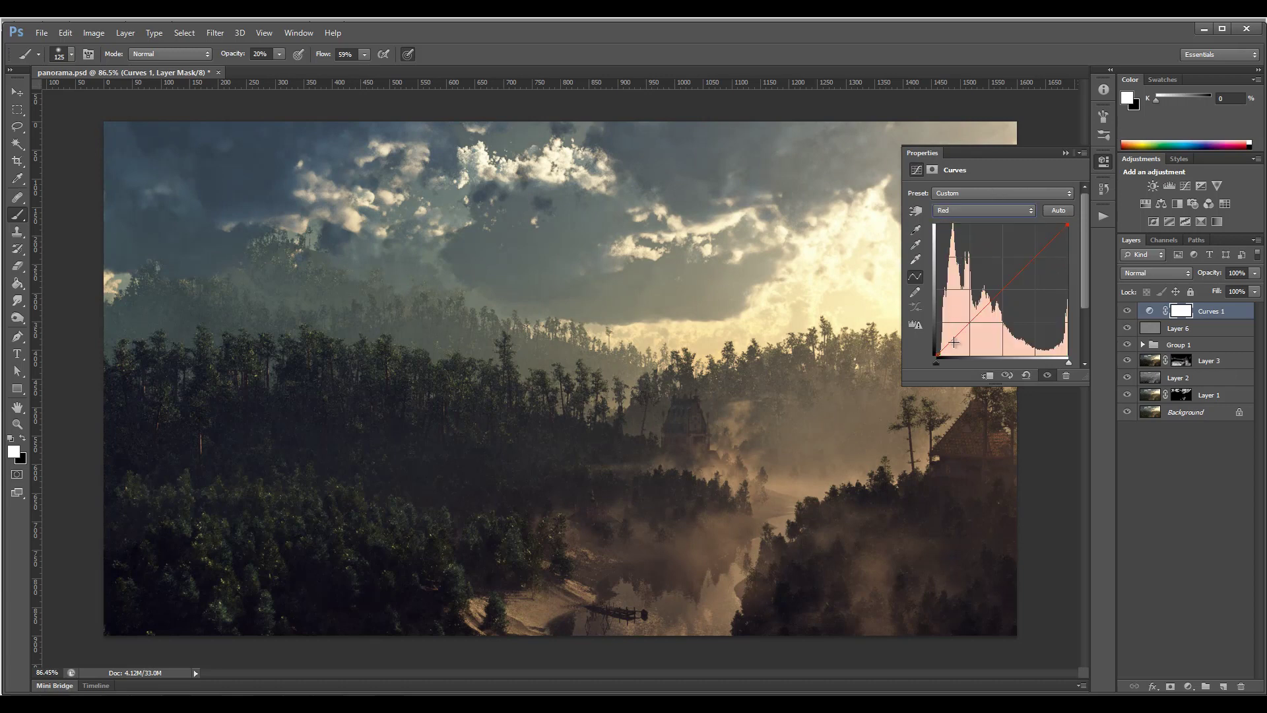
mouse_move(938, 355)
mouse_down()
mouse_move(963, 356)
mouse_move(939, 300)
mouse_move(913, 365)
mouse_move(951, 356)
mouse_move(924, 351)
mouse_move(940, 367)
mouse_up()
mouse_move(1065, 227)
mouse_down()
mouse_move(1051, 222)
mouse_move(1081, 224)
mouse_up()
Return to the green curve and readjust its highlight endpoint
click(1015, 212)
click(1007, 239)
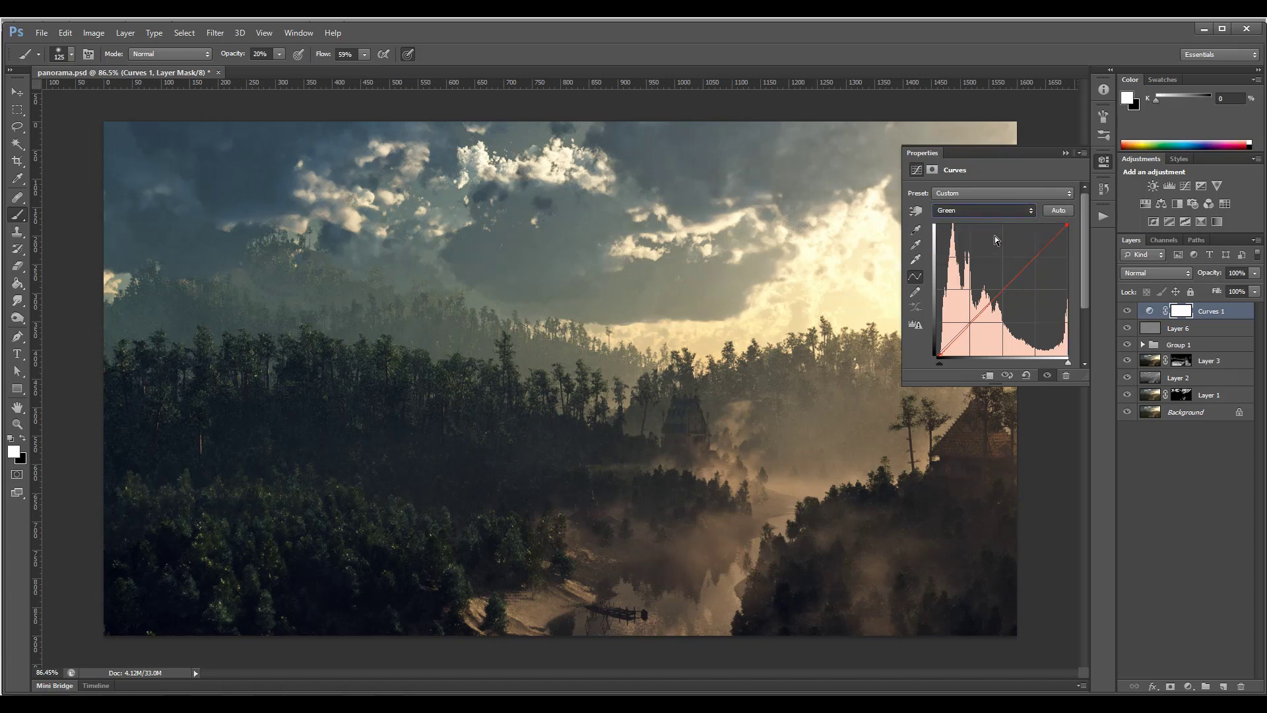
drag(1062, 223, 1073, 223)
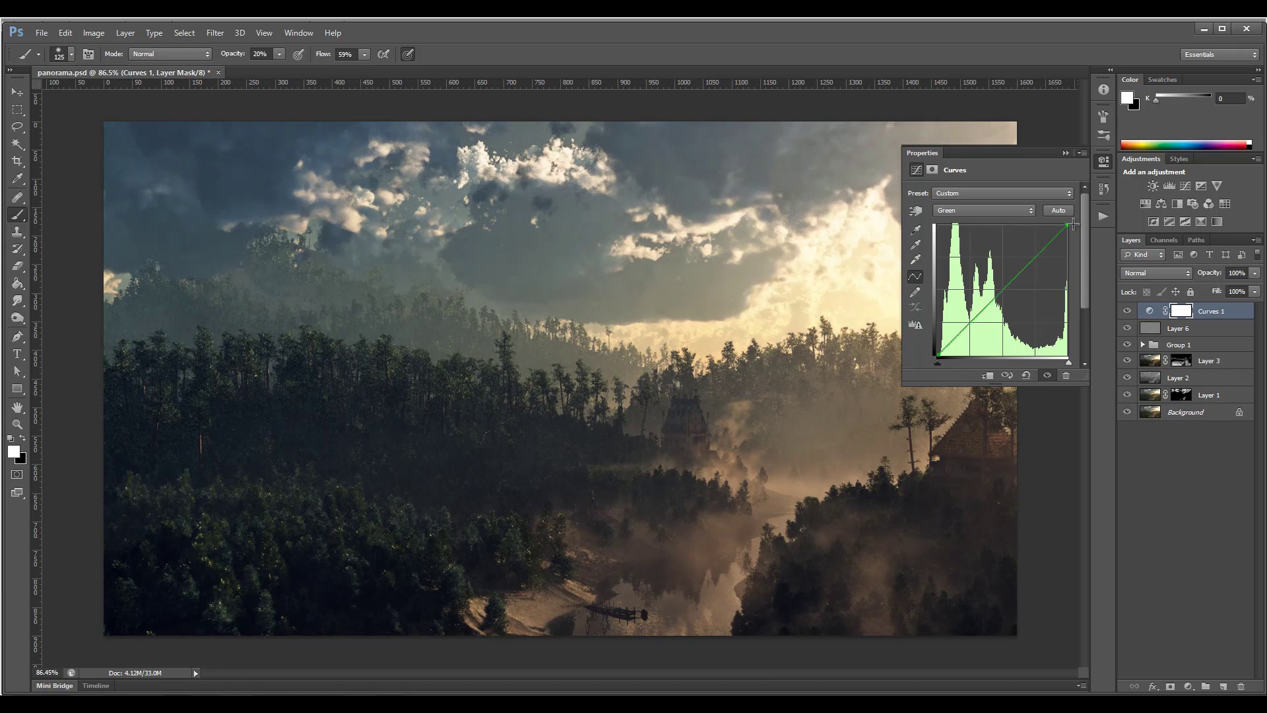
Readjust the blue curve's shadow endpoint, place a midtone point near its centre and close the curve settings
click(1004, 210)
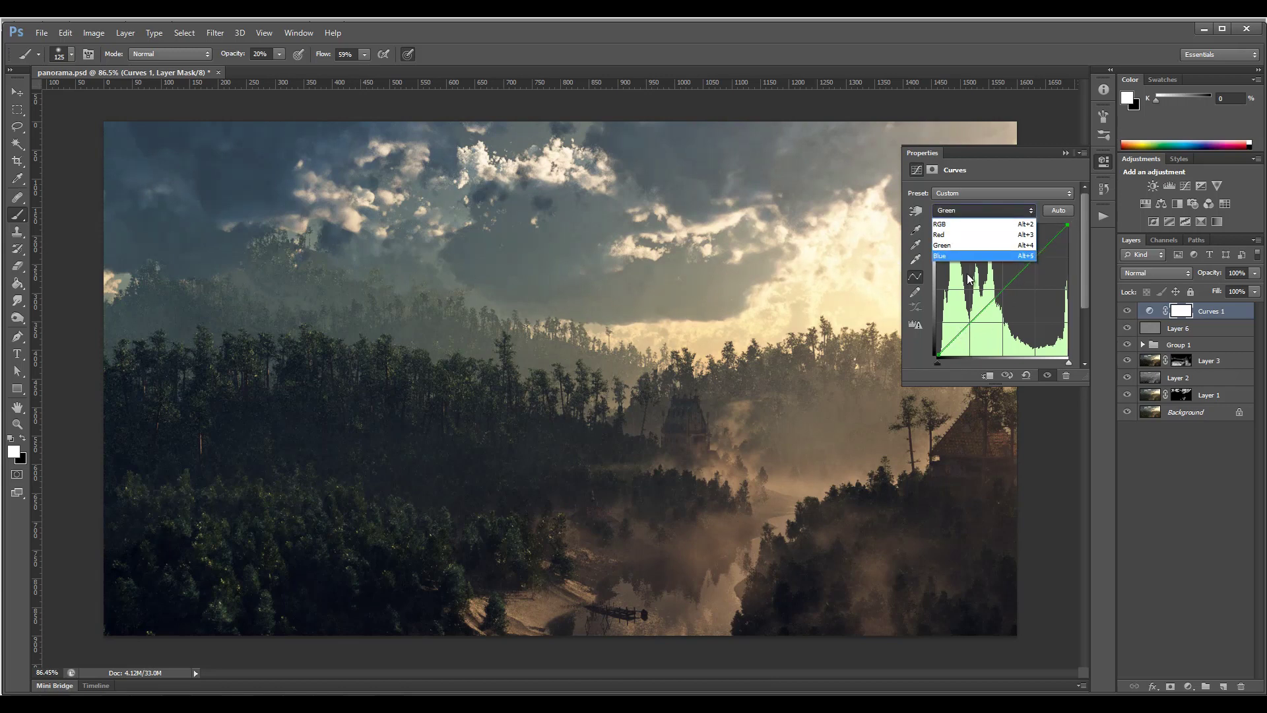
click(970, 258)
mouse_move(931, 342)
mouse_down()
mouse_move(961, 368)
mouse_move(931, 350)
mouse_up()
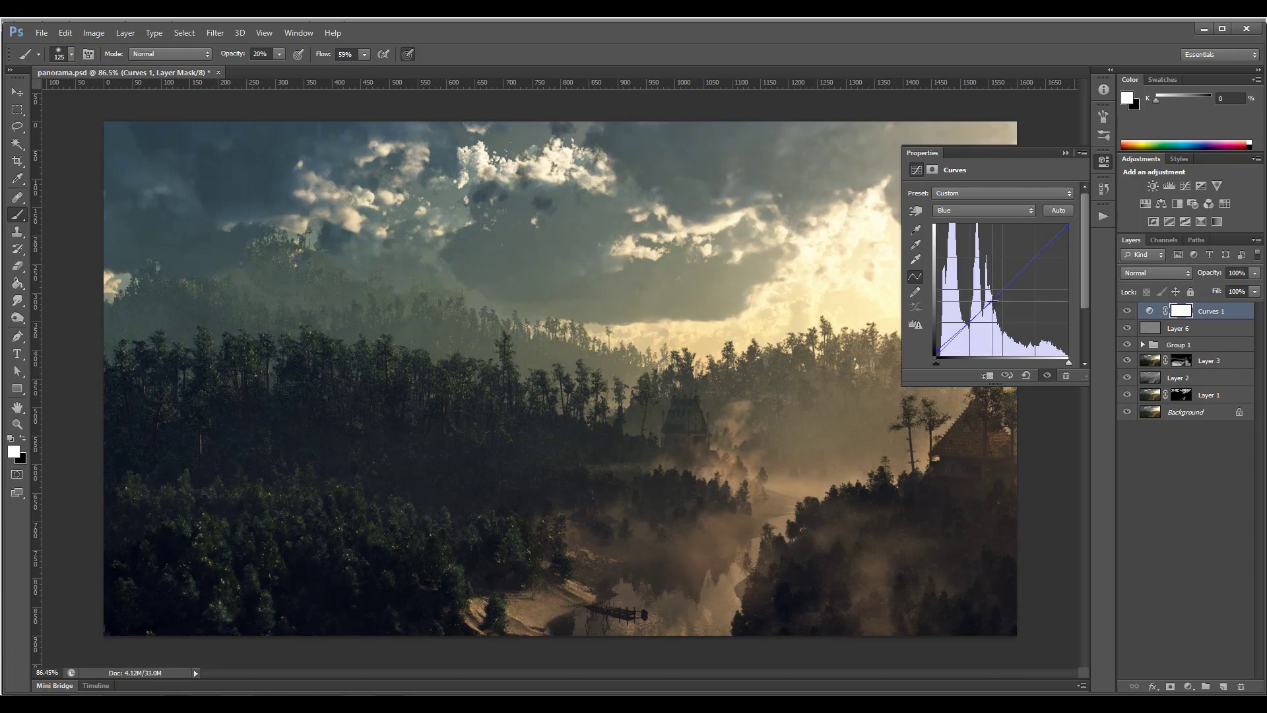
drag(996, 300, 993, 298)
click(1101, 166)
Compare the picture with Curves 1 hidden and shown to judge the colour grading
click(1129, 316)
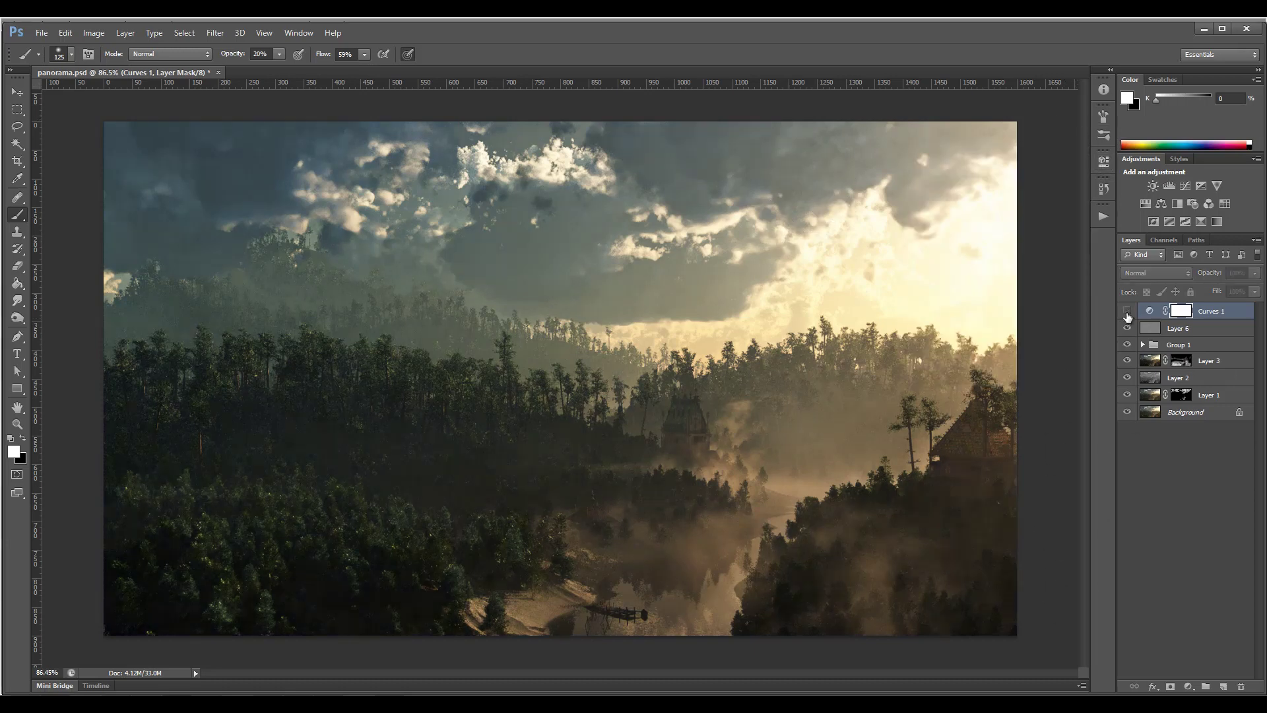
click(1128, 315)
click(1128, 315)
click(1127, 316)
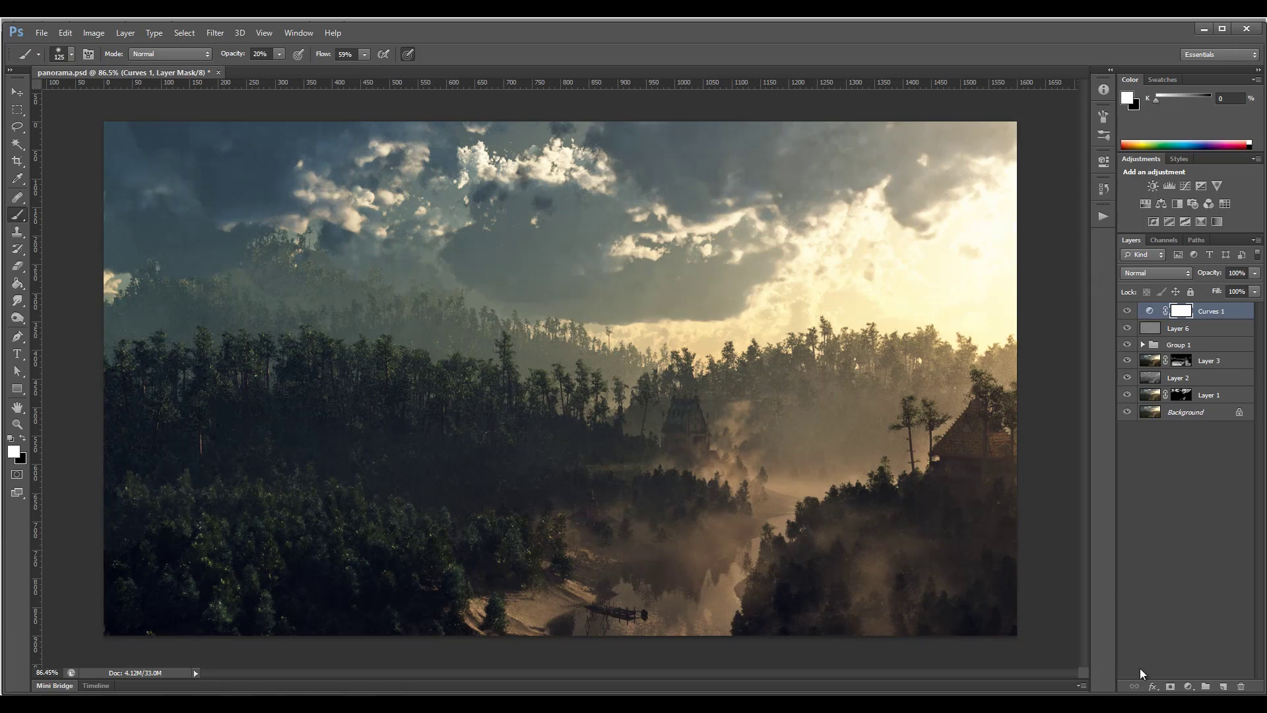
Add a Color Balance adjustment layer above Curves 1 and shift its shadows towards red and blue
click(1191, 688)
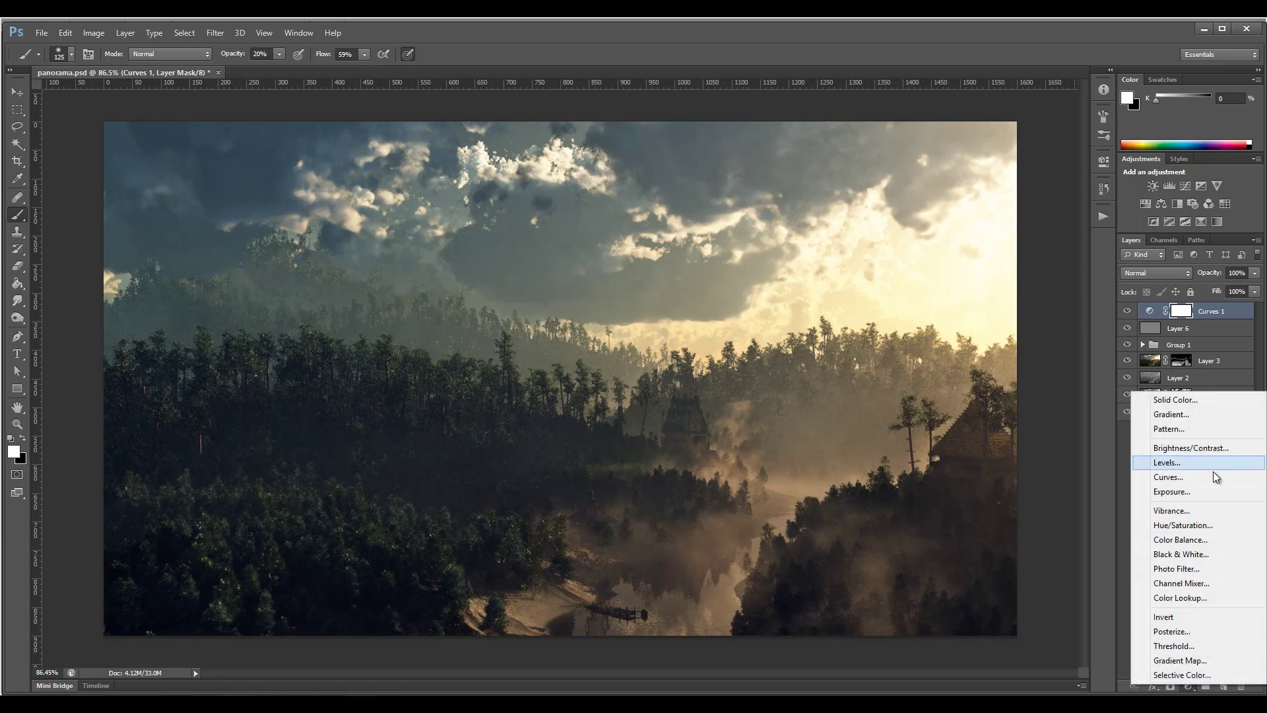
click(1200, 539)
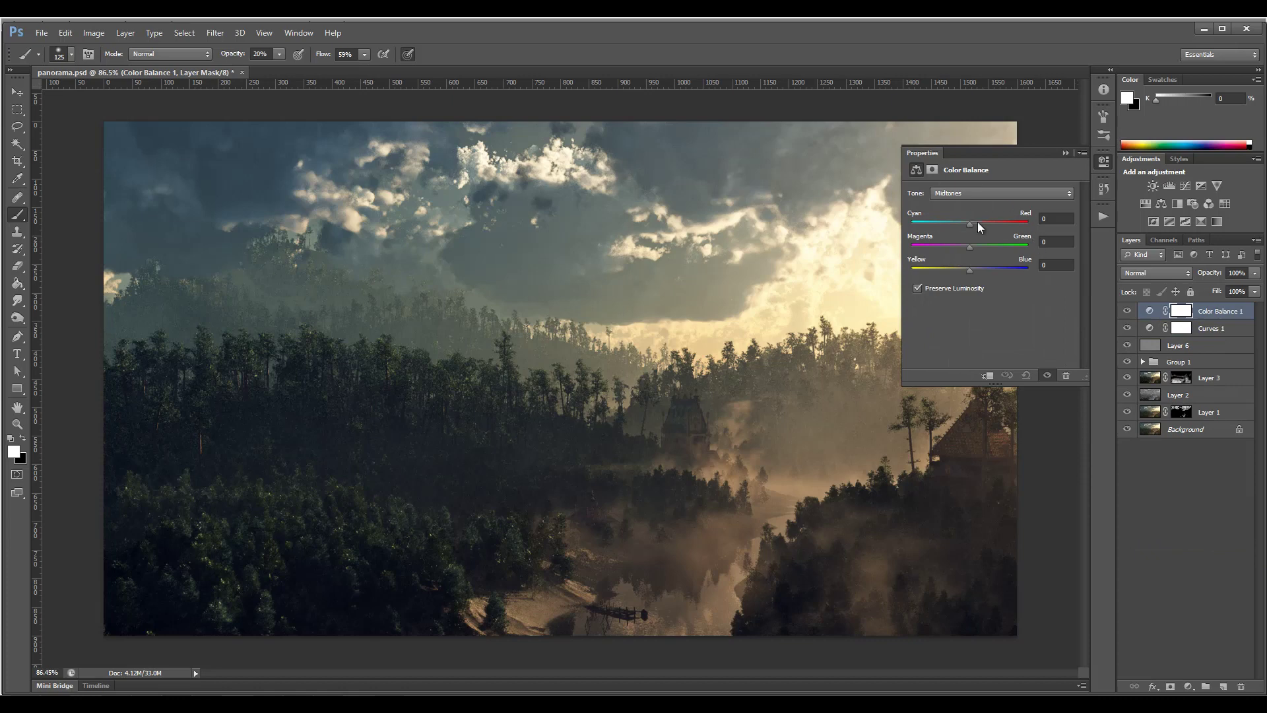
click(996, 194)
click(982, 200)
drag(972, 223, 970, 224)
drag(975, 225, 973, 226)
drag(967, 271, 982, 274)
Adjust the Color Balance midtones, setting Magenta–Green to +6 and Yellow–Blue to -6
click(990, 192)
click(982, 221)
drag(975, 227, 969, 225)
Return to the Color Balance shadows and set Yellow–Blue to +6
click(972, 194)
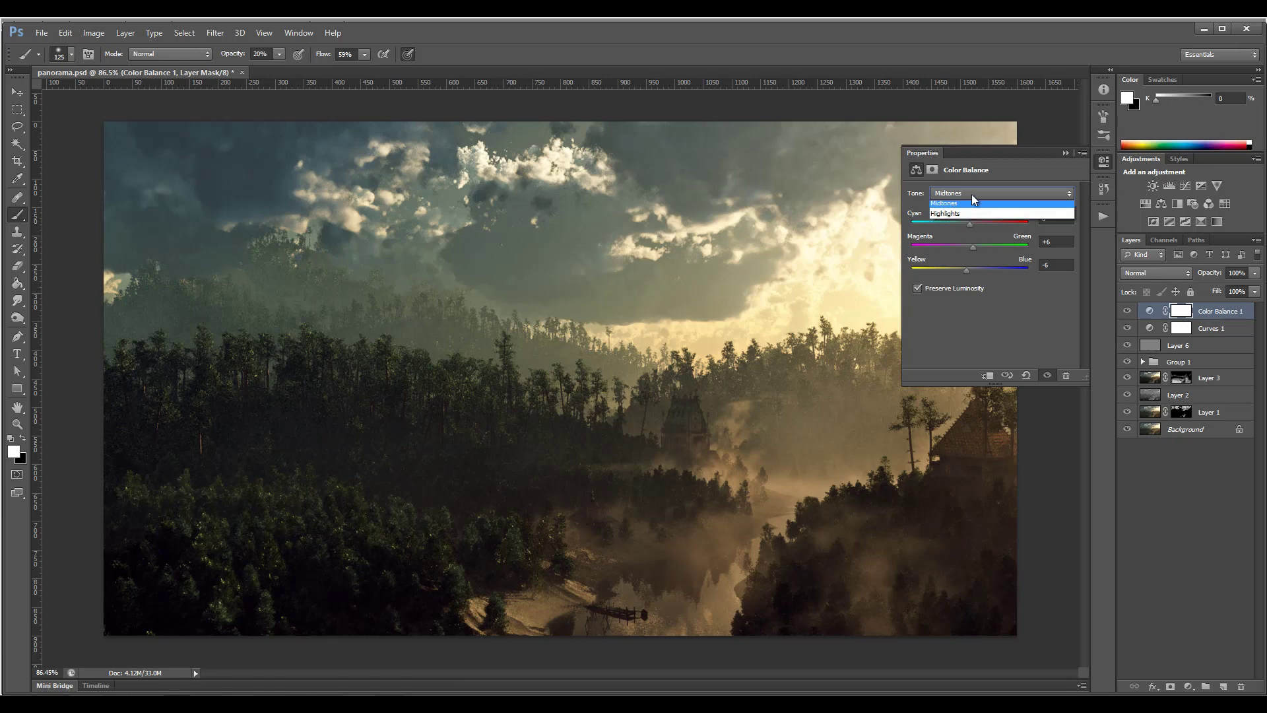
click(965, 206)
drag(969, 271, 974, 272)
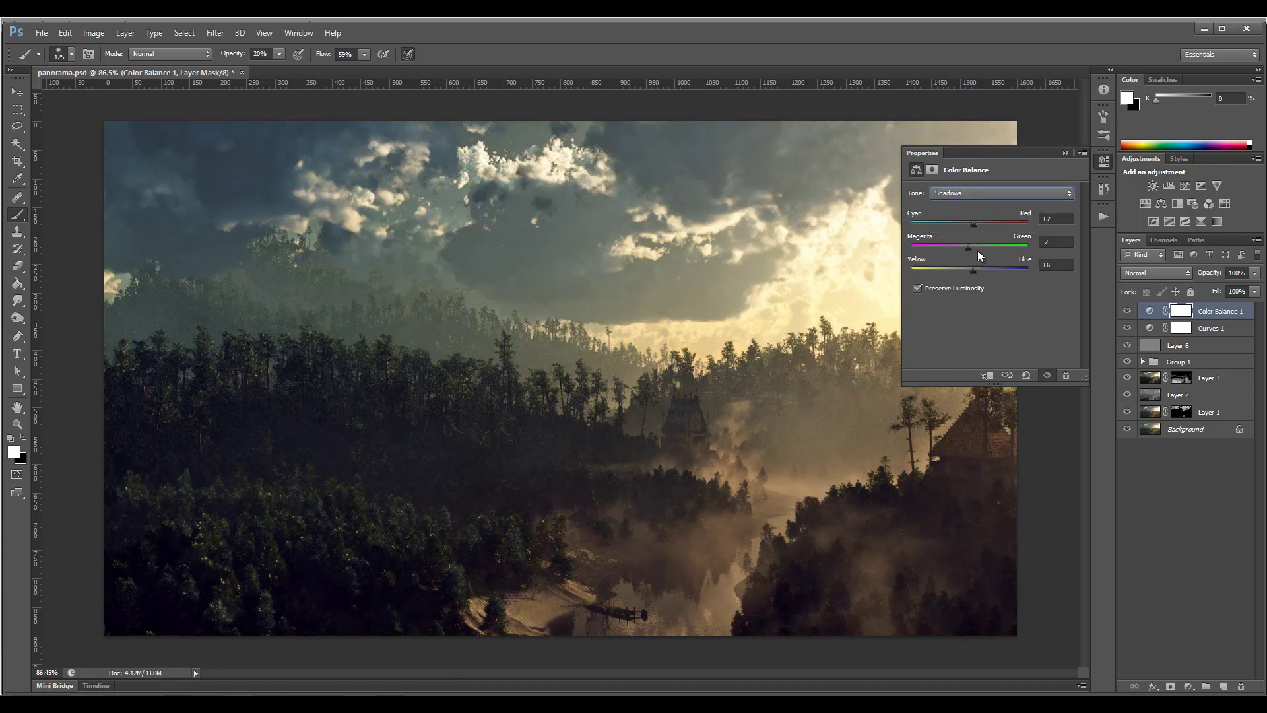
Shift the Color Balance highlights slightly towards yellow and close the adjustment's settings
click(976, 195)
click(969, 228)
drag(969, 268, 964, 270)
click(1104, 161)
Compare the picture with Color Balance 1 hidden and shown to judge its colour shift
click(1127, 311)
click(1127, 312)
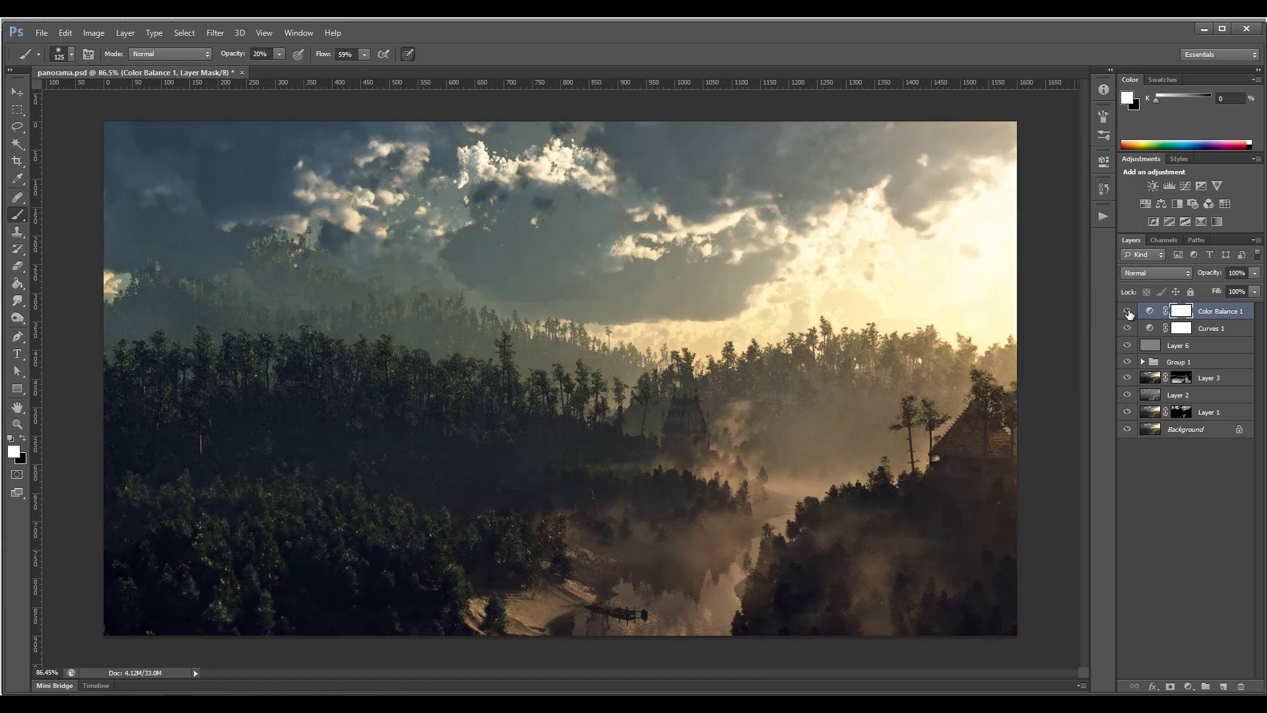
click(1128, 313)
click(1129, 314)
click(1128, 313)
click(1128, 313)
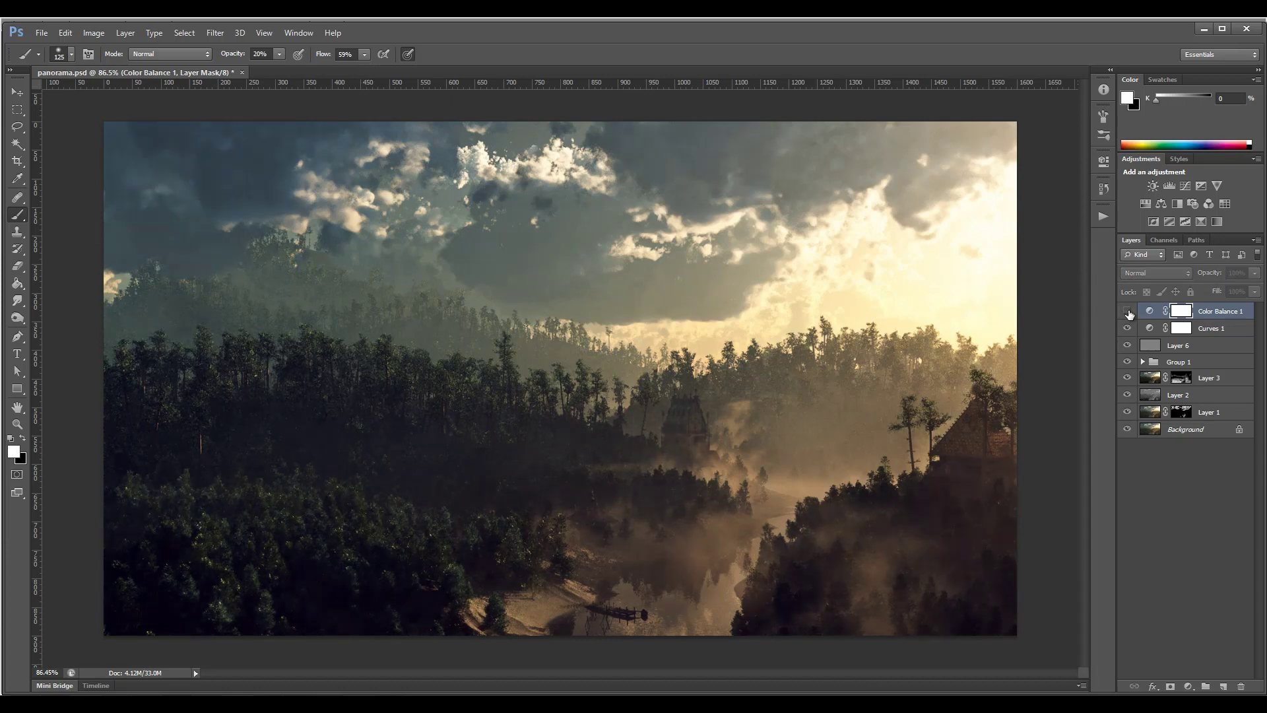
click(1129, 314)
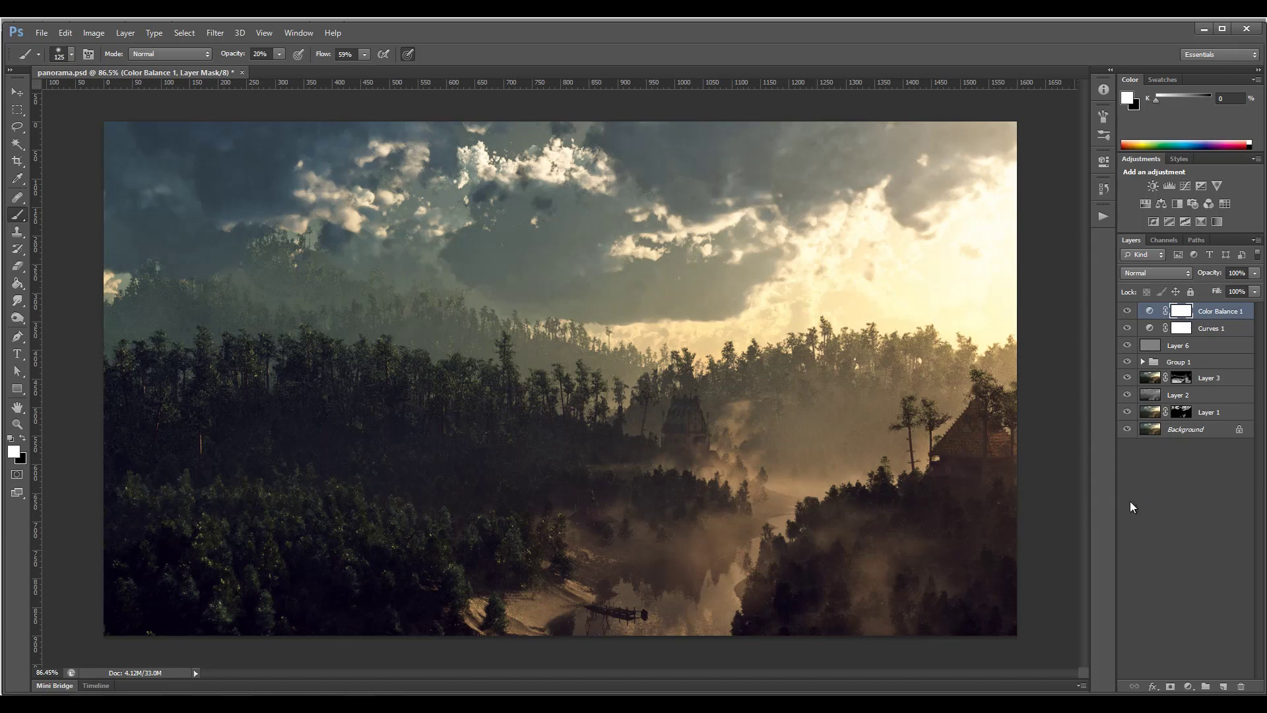
Stamp all visible layers into a new top layer and open it in the Filter Forge plug-in
key(ctrl+shift+alt+e)
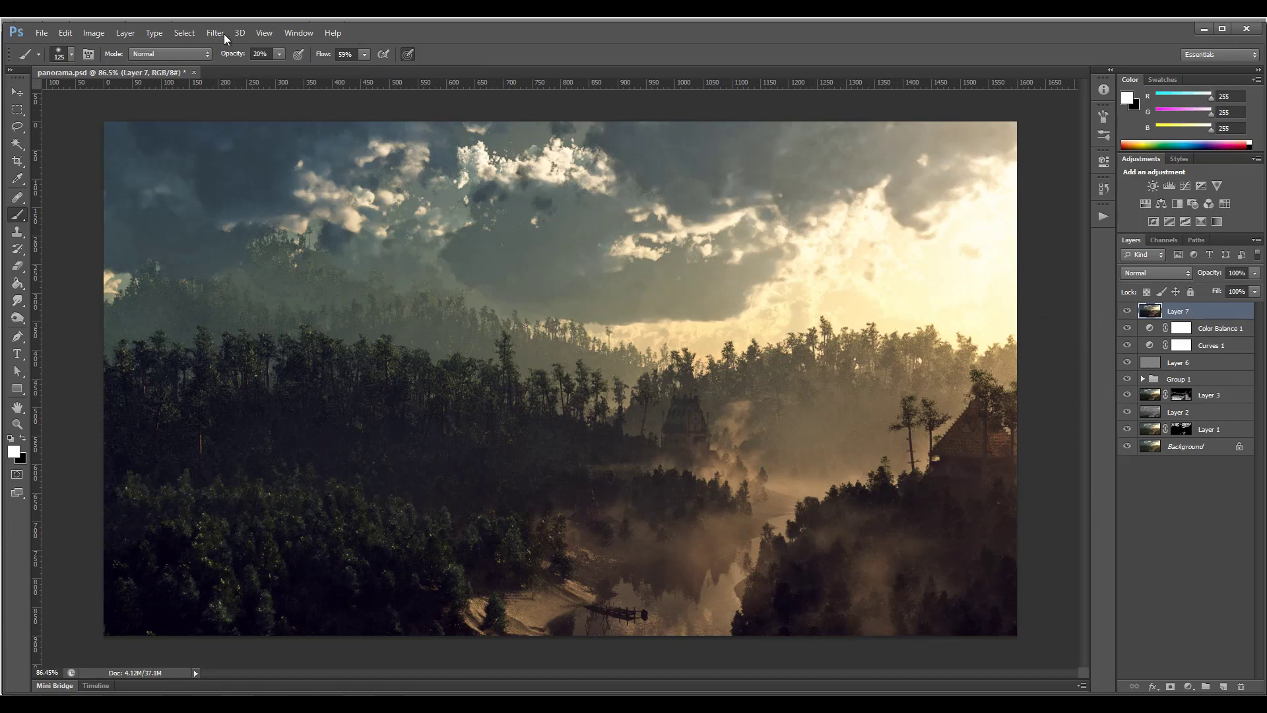
click(215, 33)
mouse_move(303, 298)
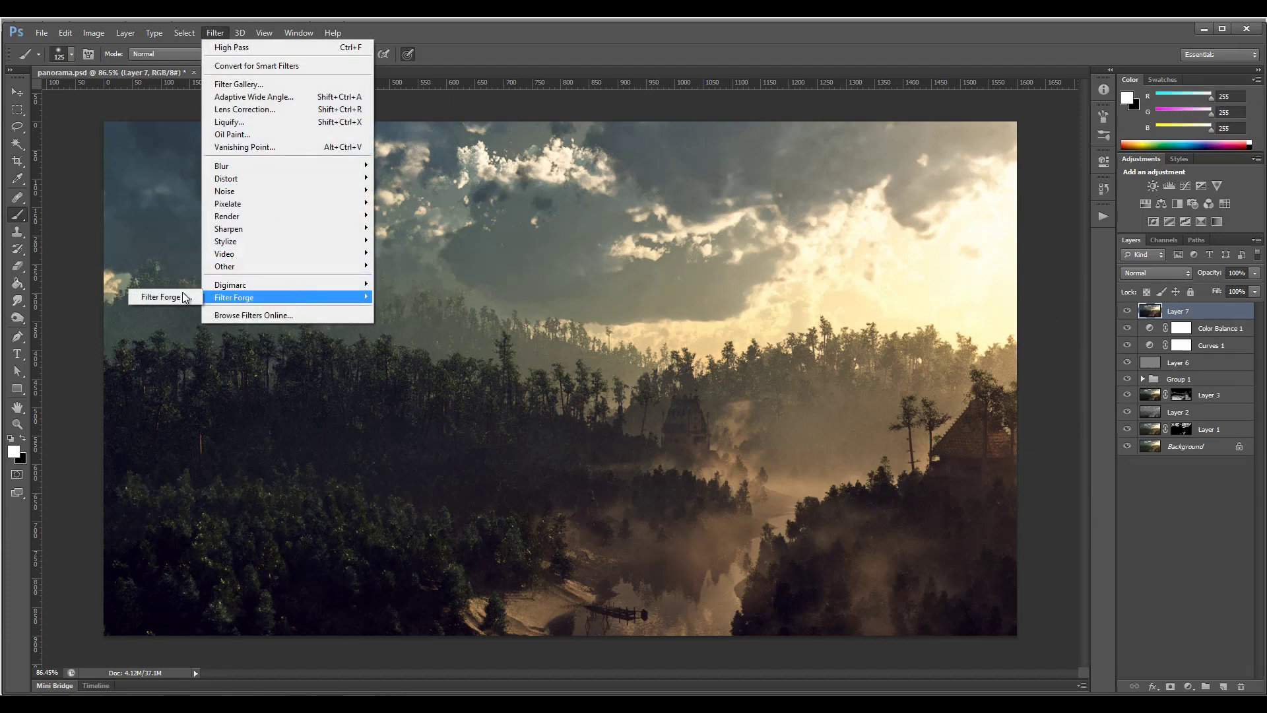
click(155, 298)
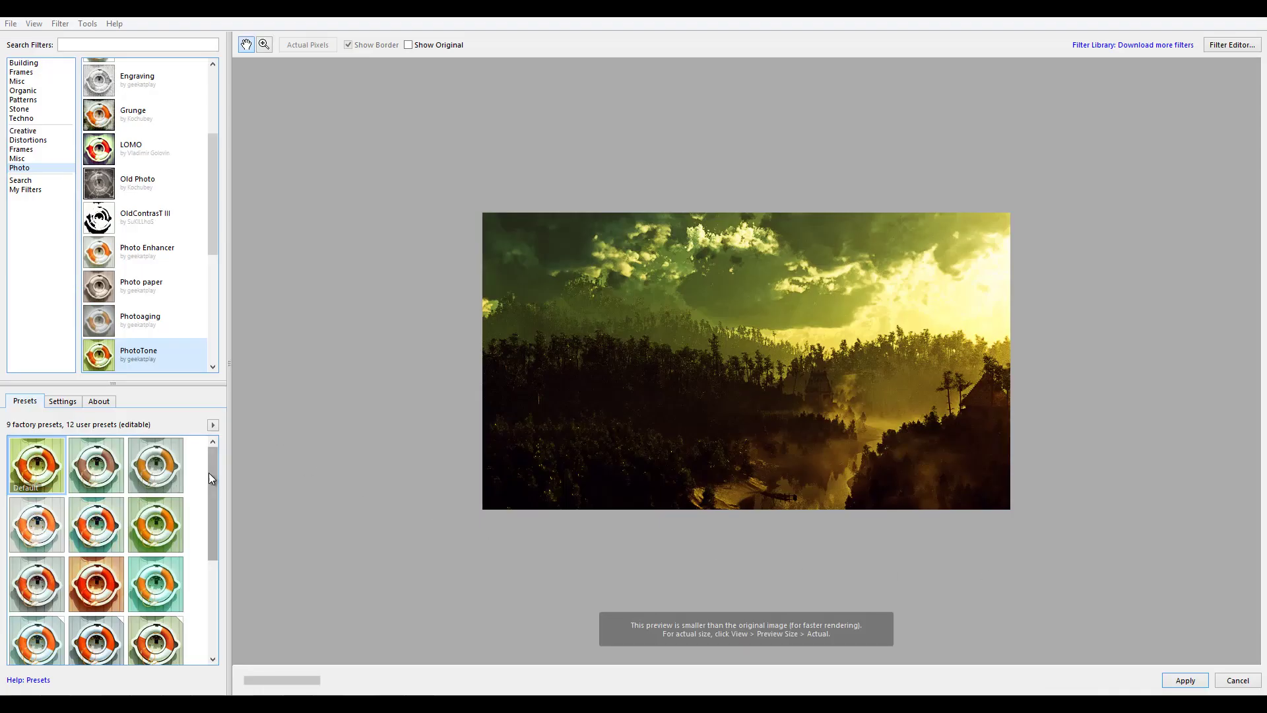
Preview several PhotoTone user presets on the landscape and apply the one in the fifth row's middle column
drag(210, 472, 213, 557)
click(65, 524)
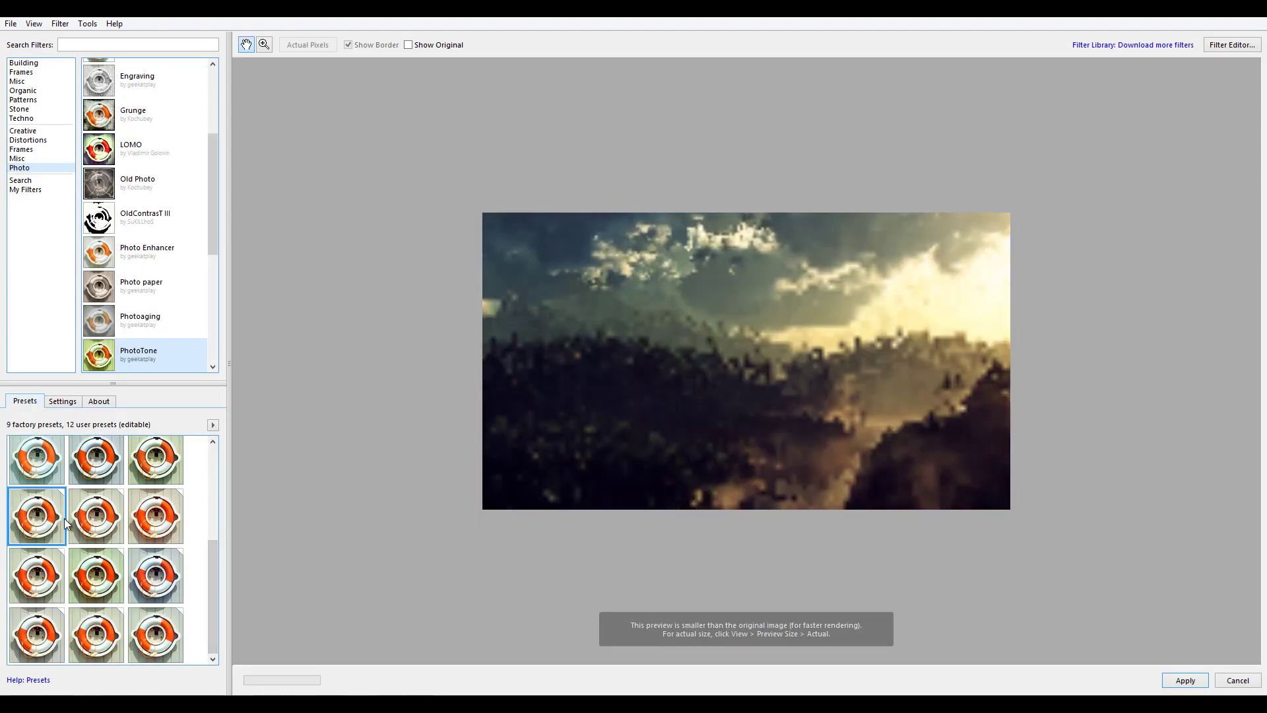
click(116, 528)
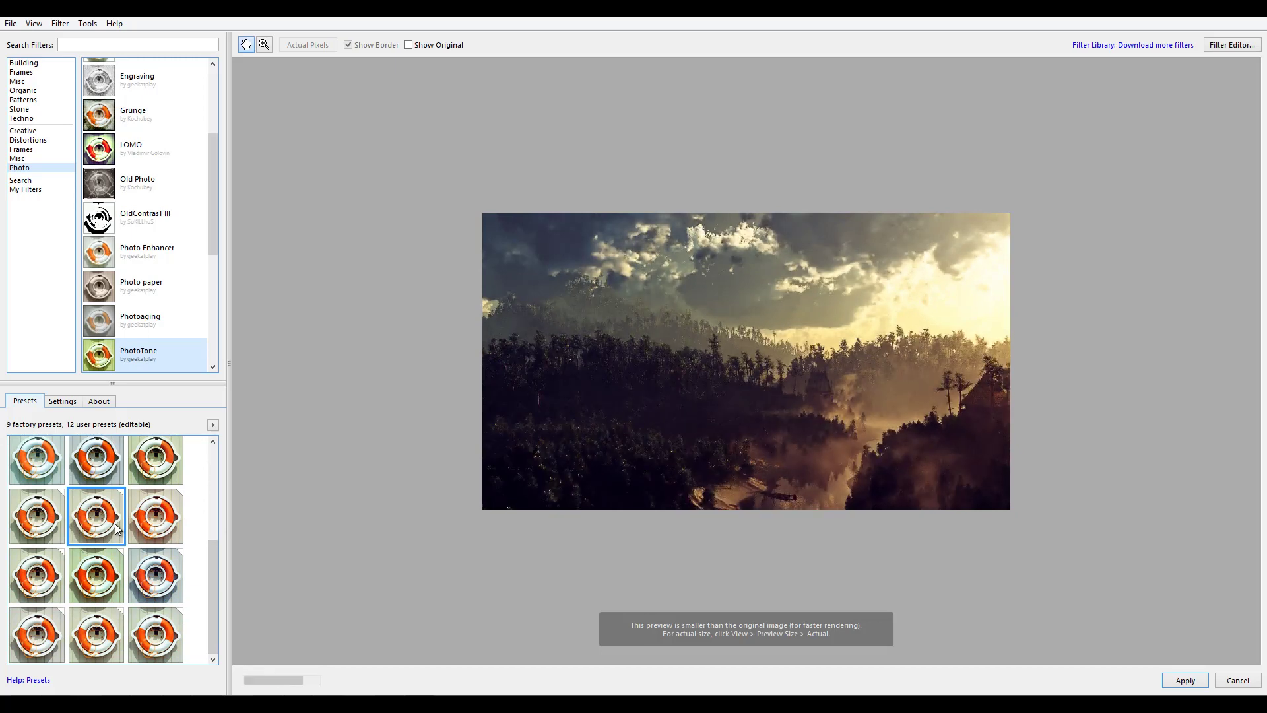
click(38, 526)
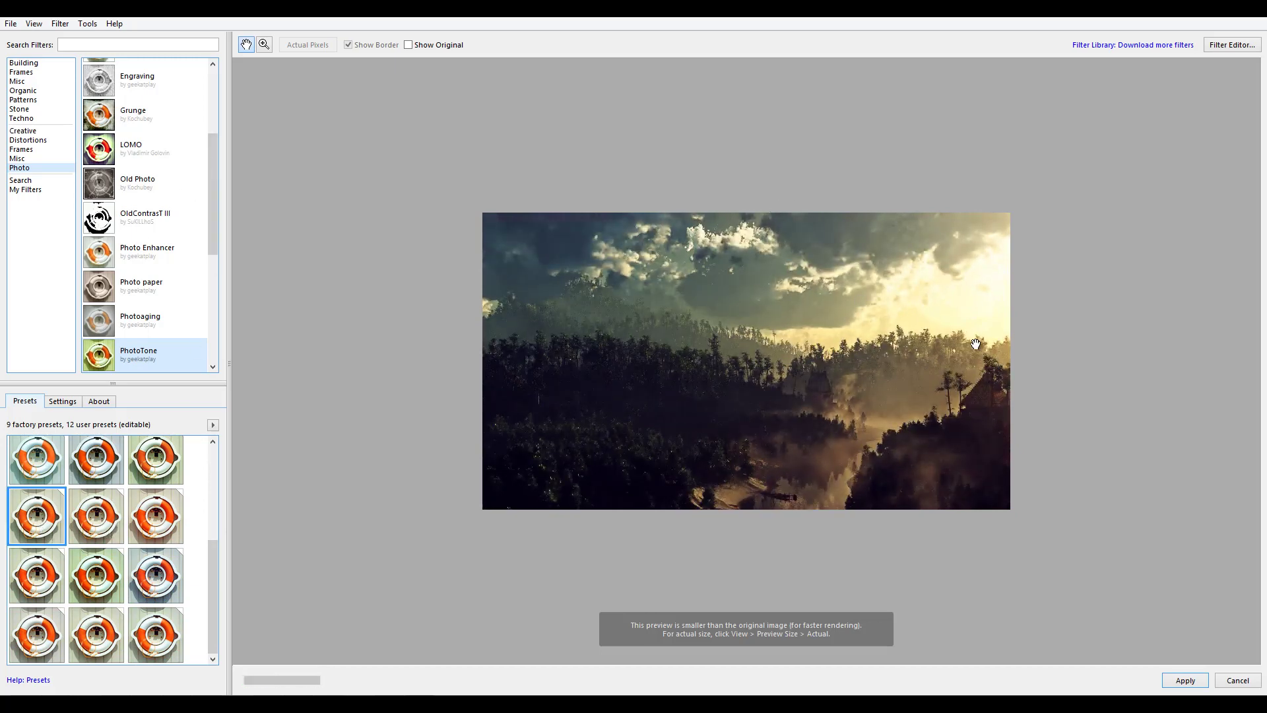
click(105, 522)
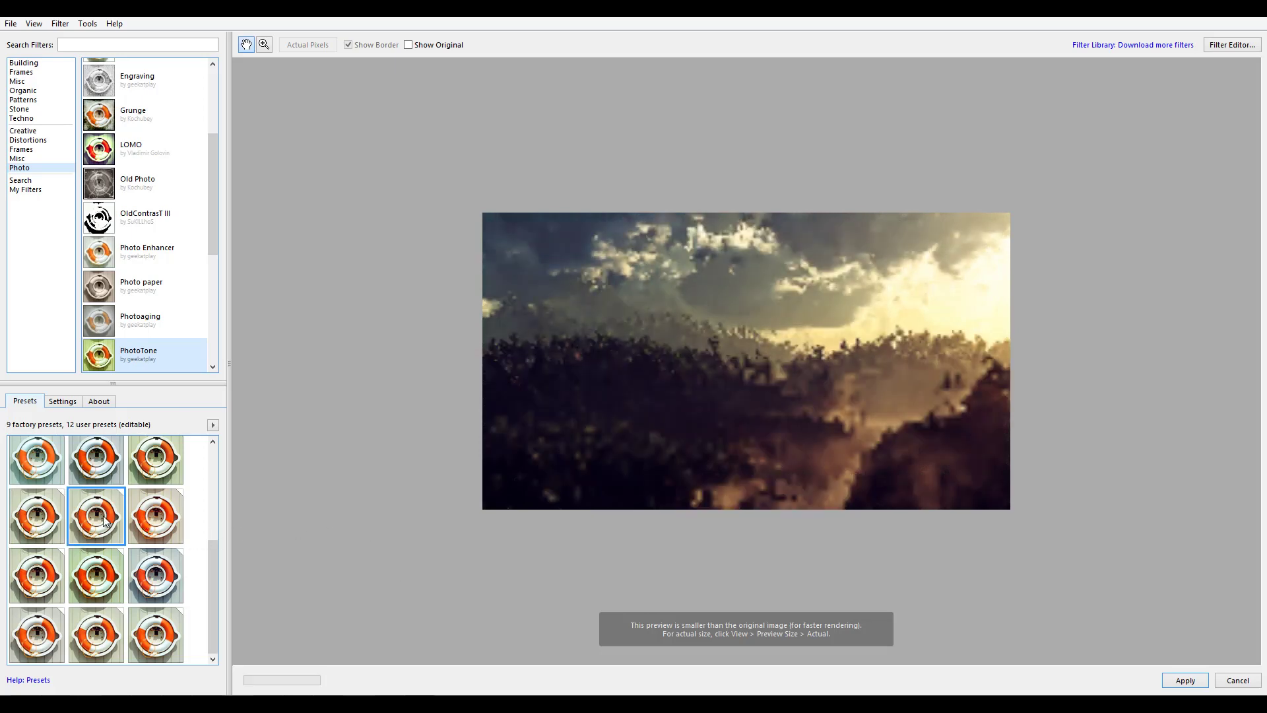
click(40, 637)
click(109, 649)
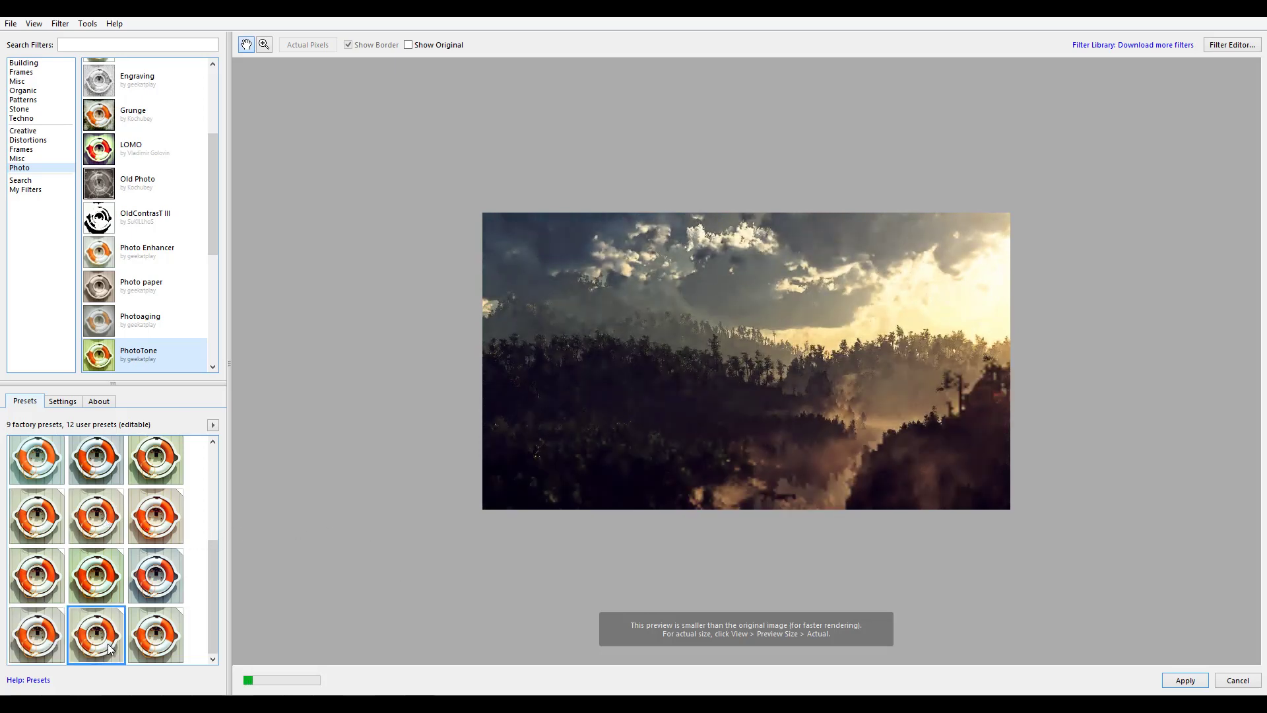
click(102, 519)
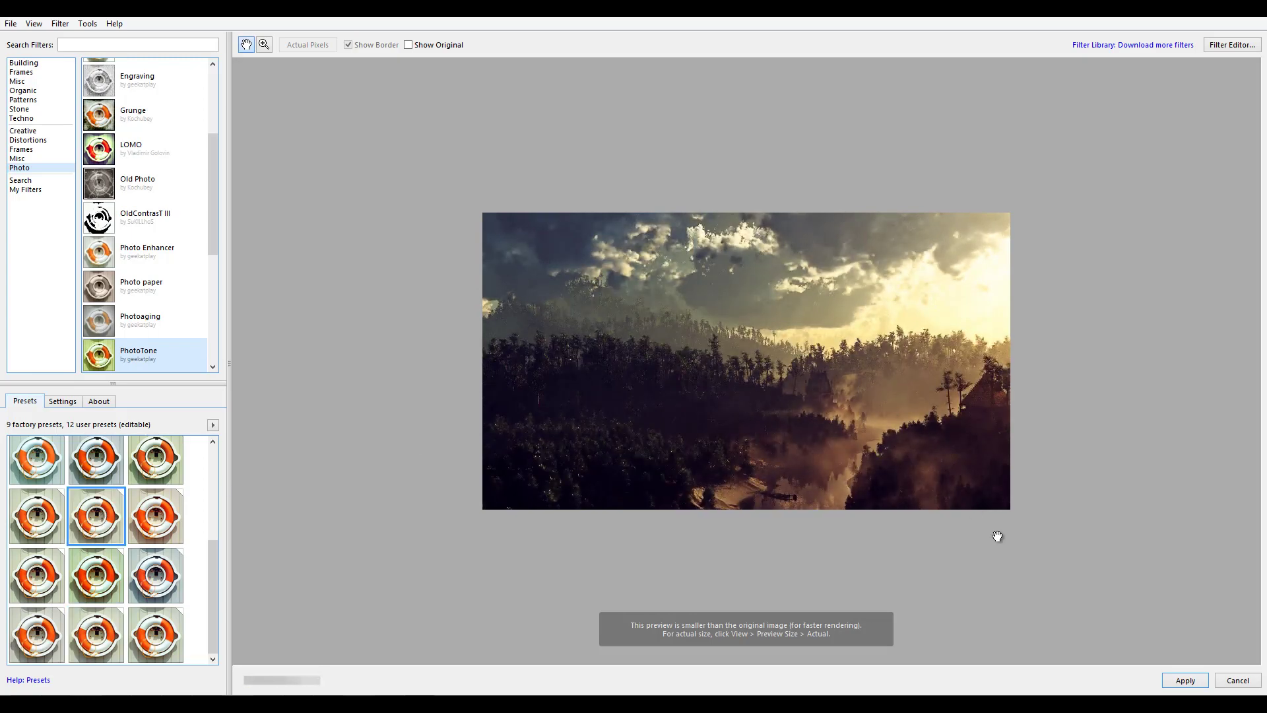
click(1185, 680)
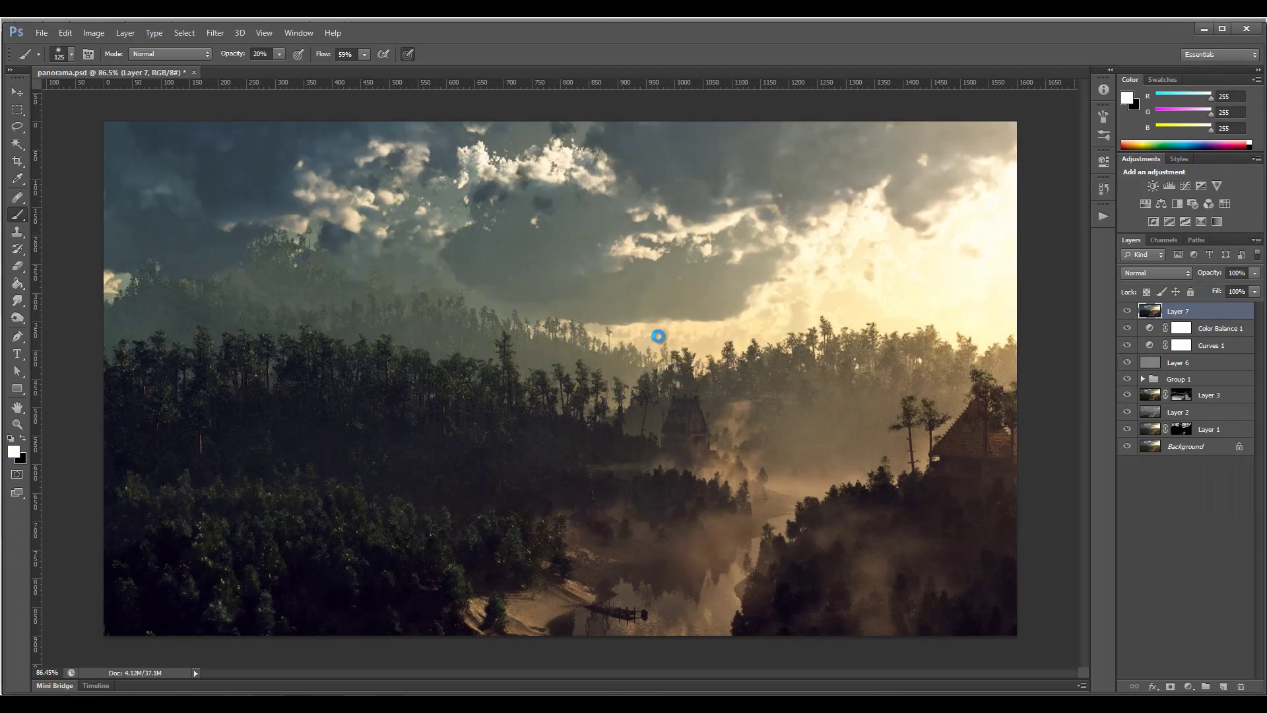
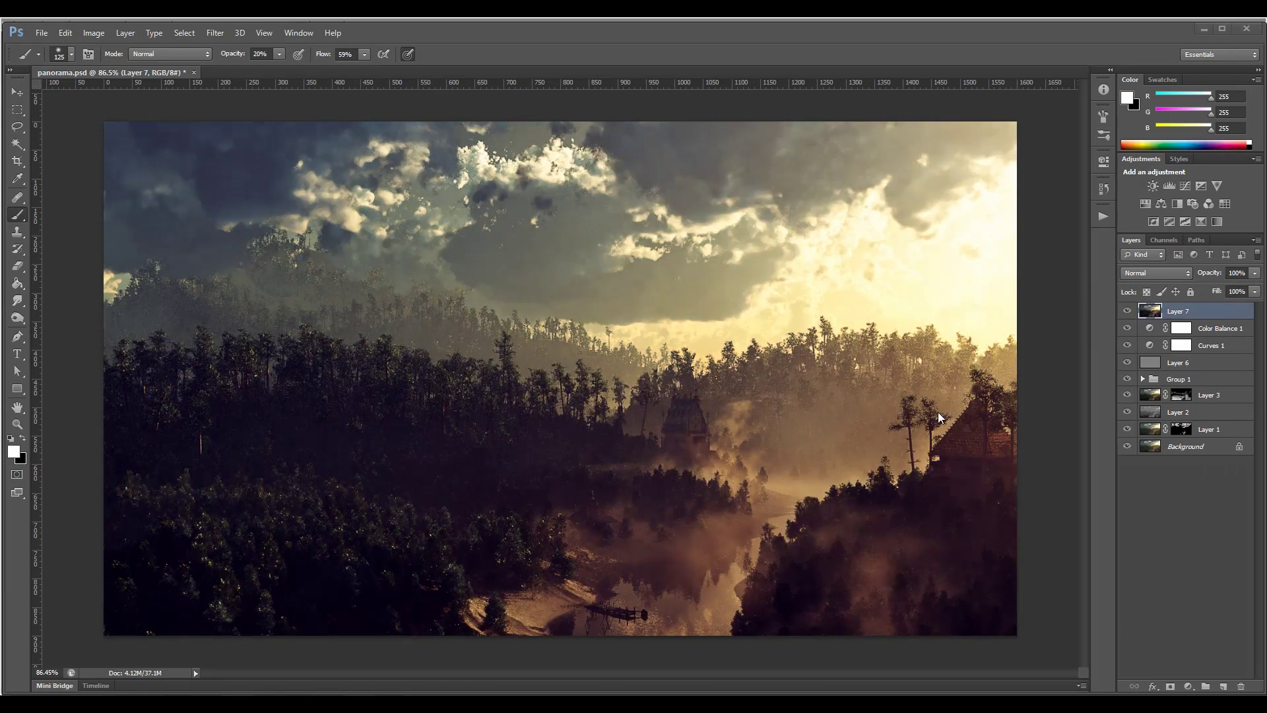
Reduce the fill of the PhotoTone-filtered Layer 7 to 28% to soften the toning
click(1255, 292)
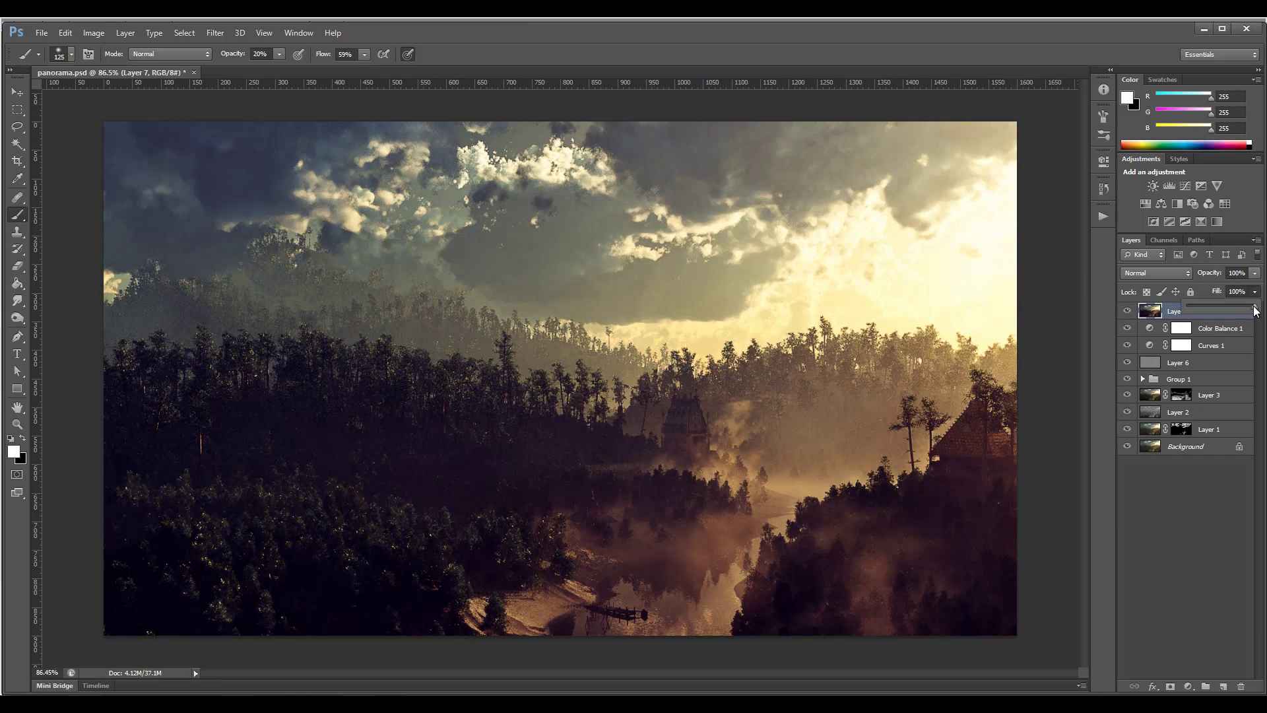
drag(1209, 306, 1235, 316)
click(1221, 538)
click(1223, 588)
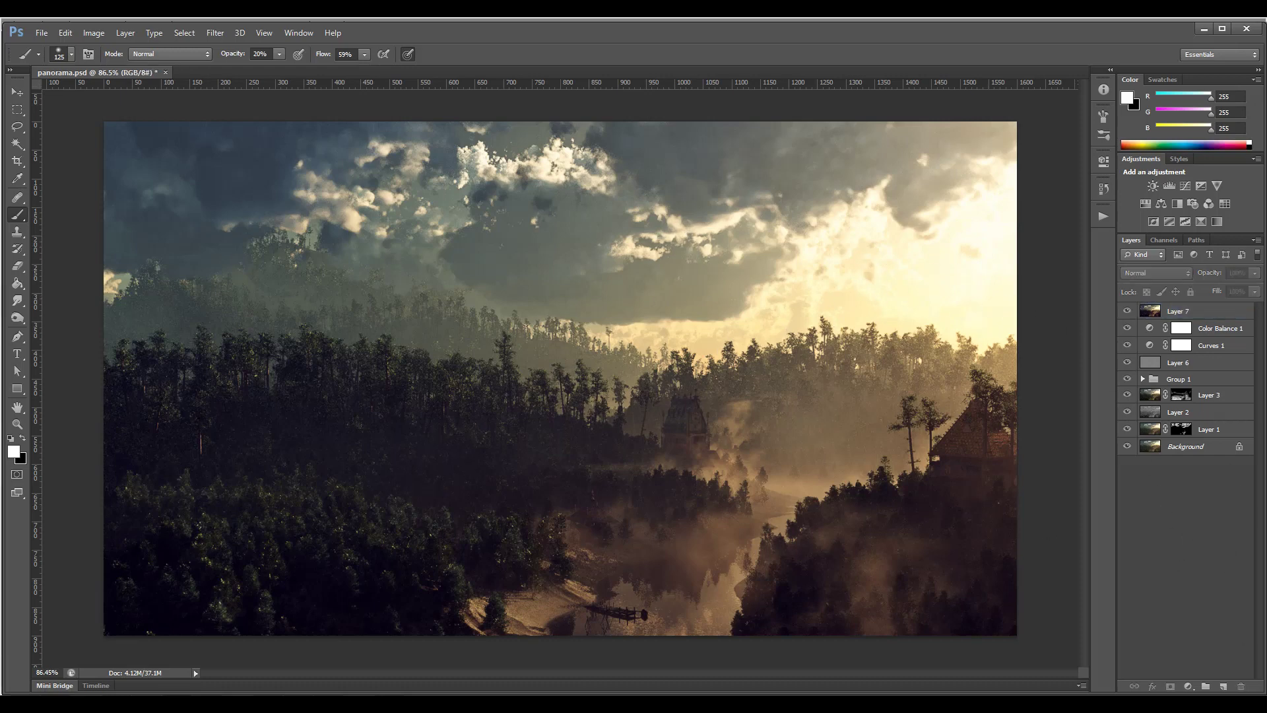
Add an empty layer above Layer 7 and set the brush to 100% opacity and size 40
click(1233, 313)
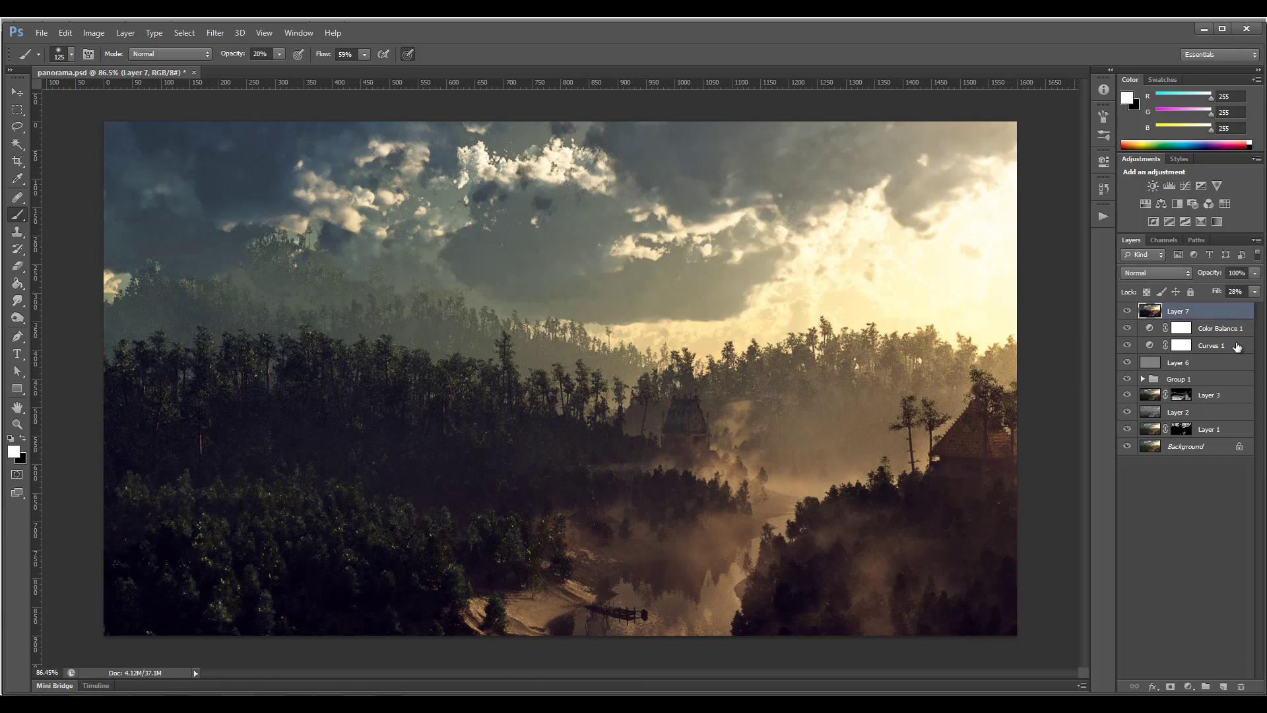
click(1223, 687)
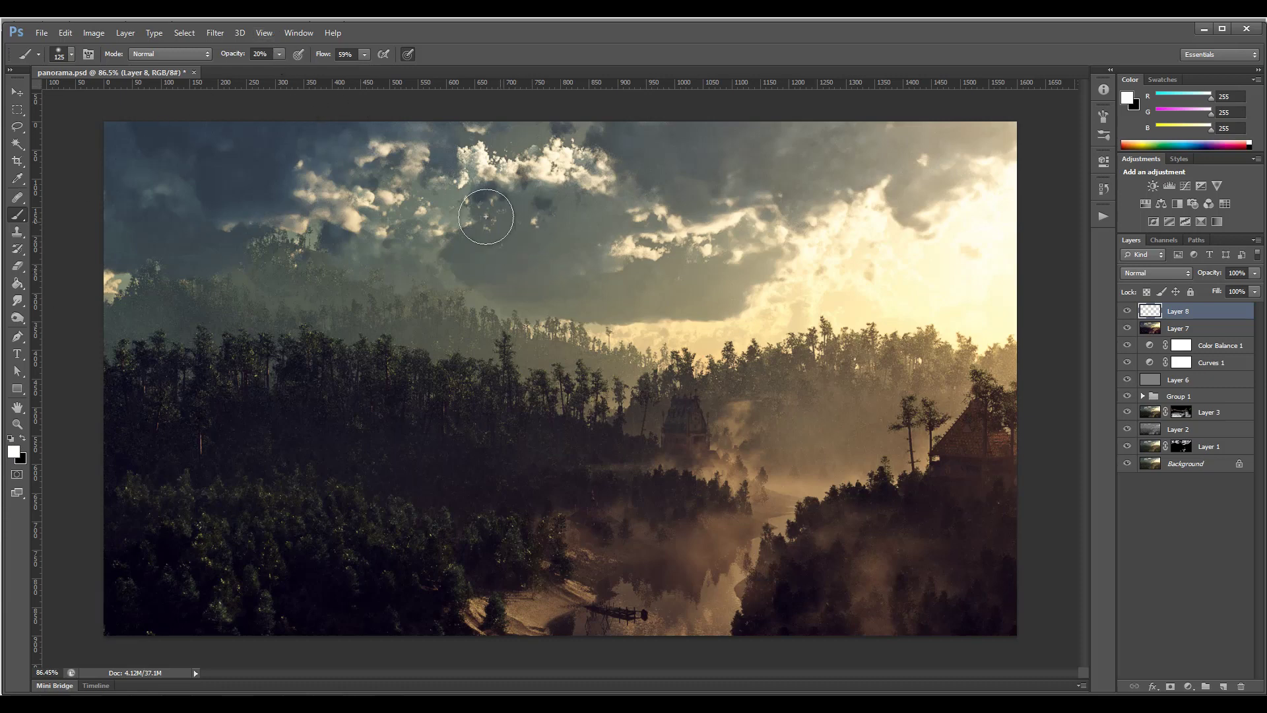
key(0)
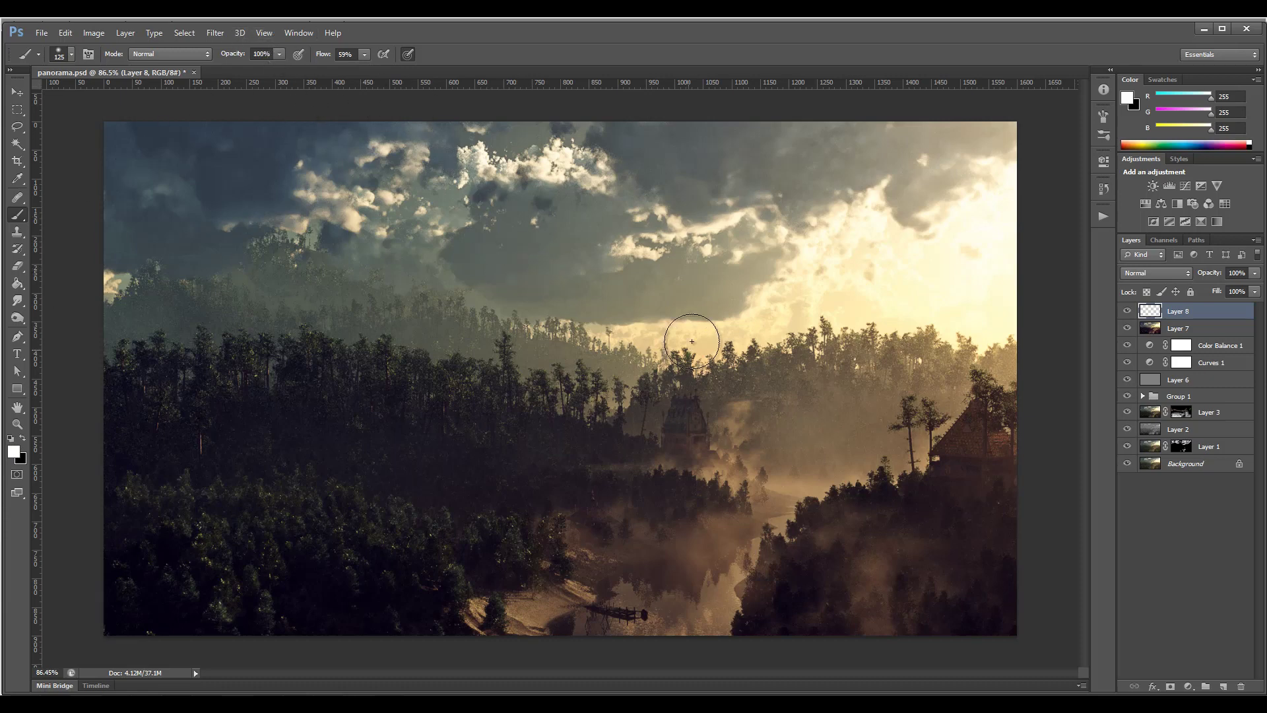
key(bracketleft)
key(bracketleft)
key(bracketleft)
key(bracketleft)
key(bracketleft)
key(bracketleft)
key(bracketleft)
Paint six straight white light rays fanning out from the bright sun area over the sky, forest and river
click(987, 253)
shift+click(546, 525)
shift+click(504, 551)
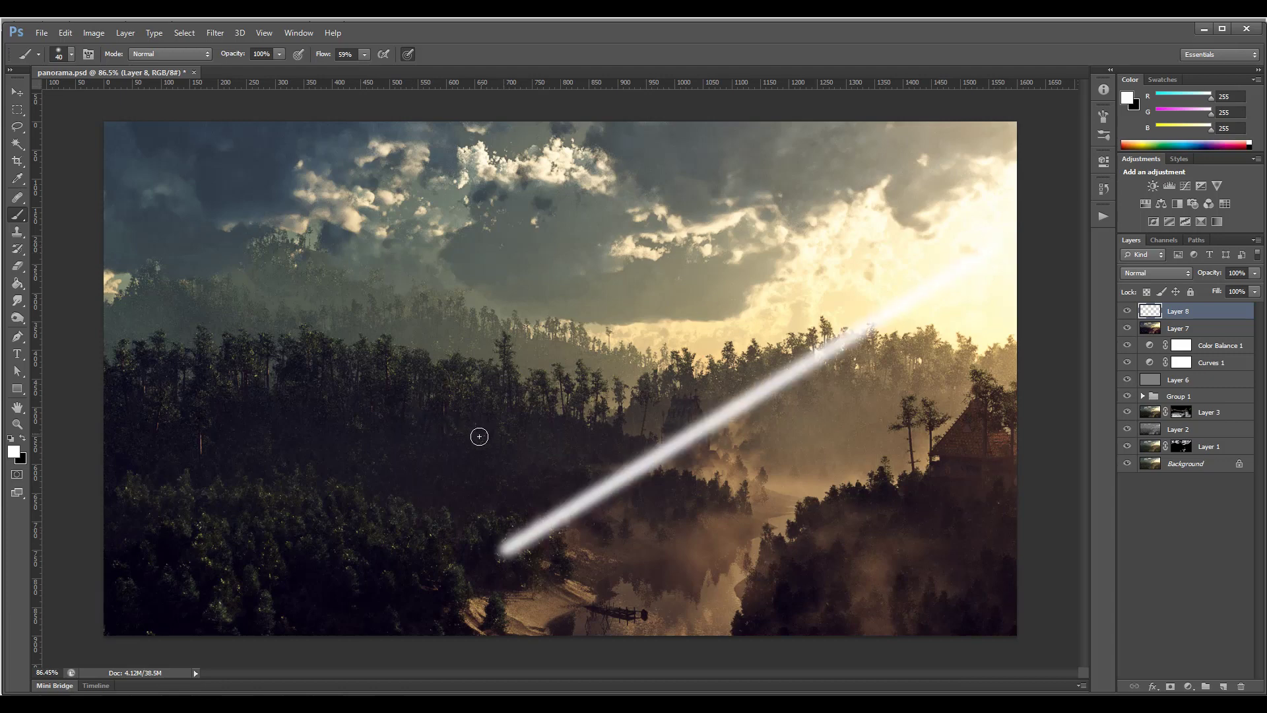
click(595, 379)
shift+click(913, 284)
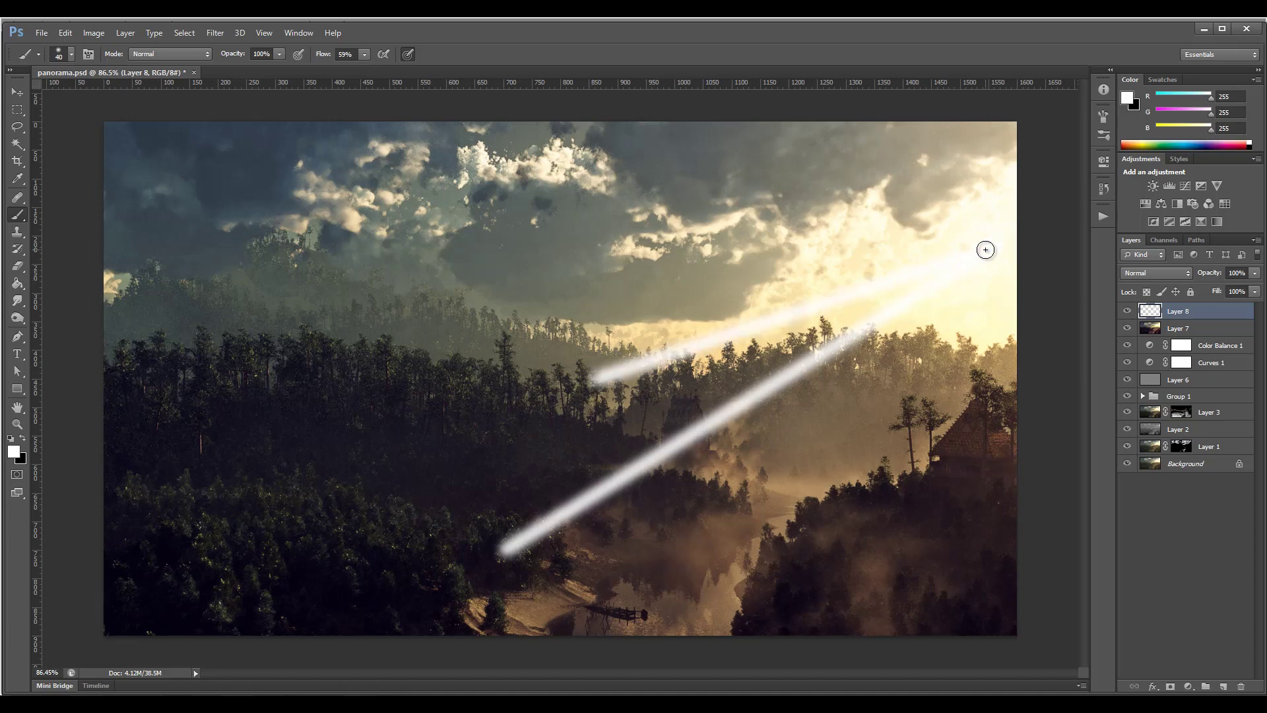
click(389, 312)
shift+click(965, 258)
click(981, 247)
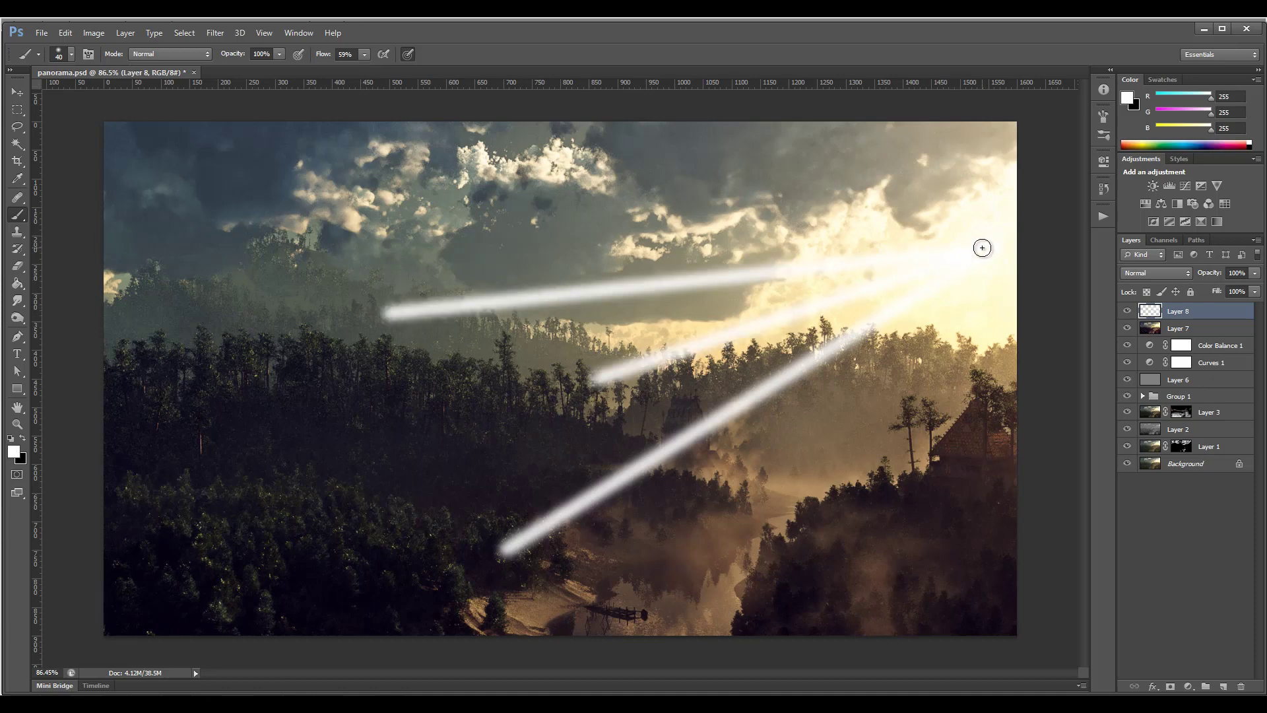
shift+click(662, 236)
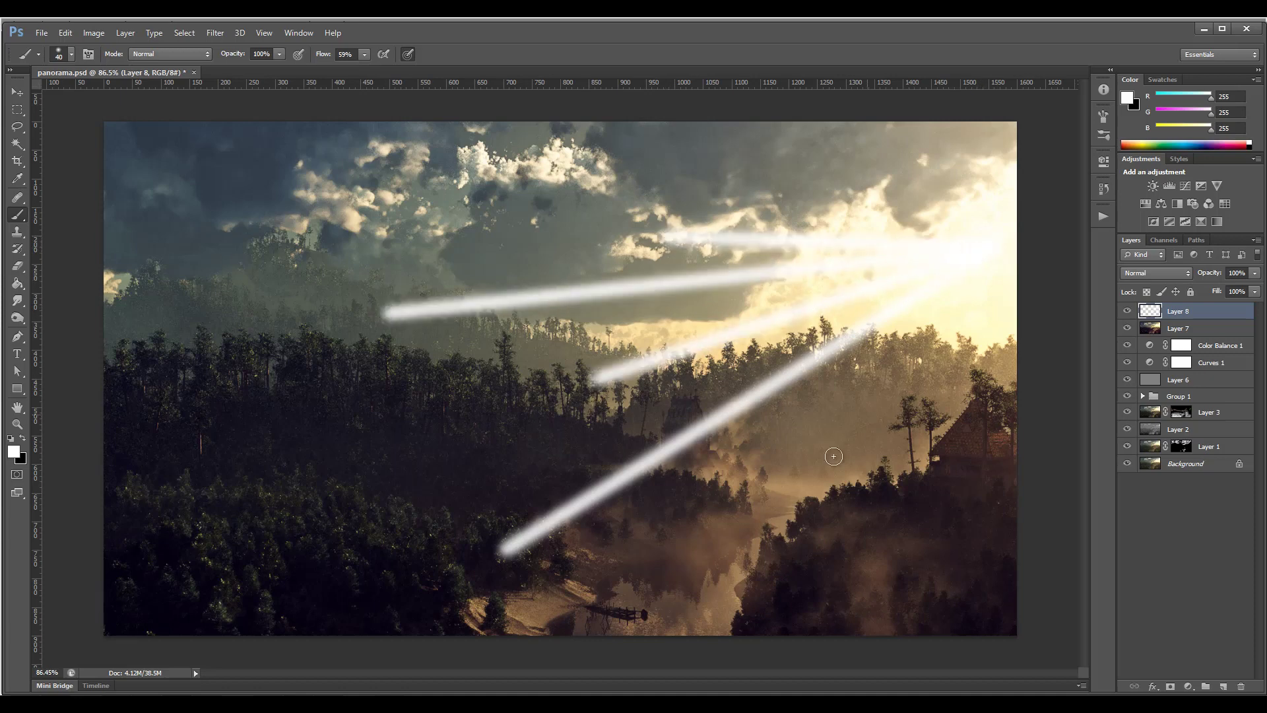
click(800, 492)
shift+click(964, 295)
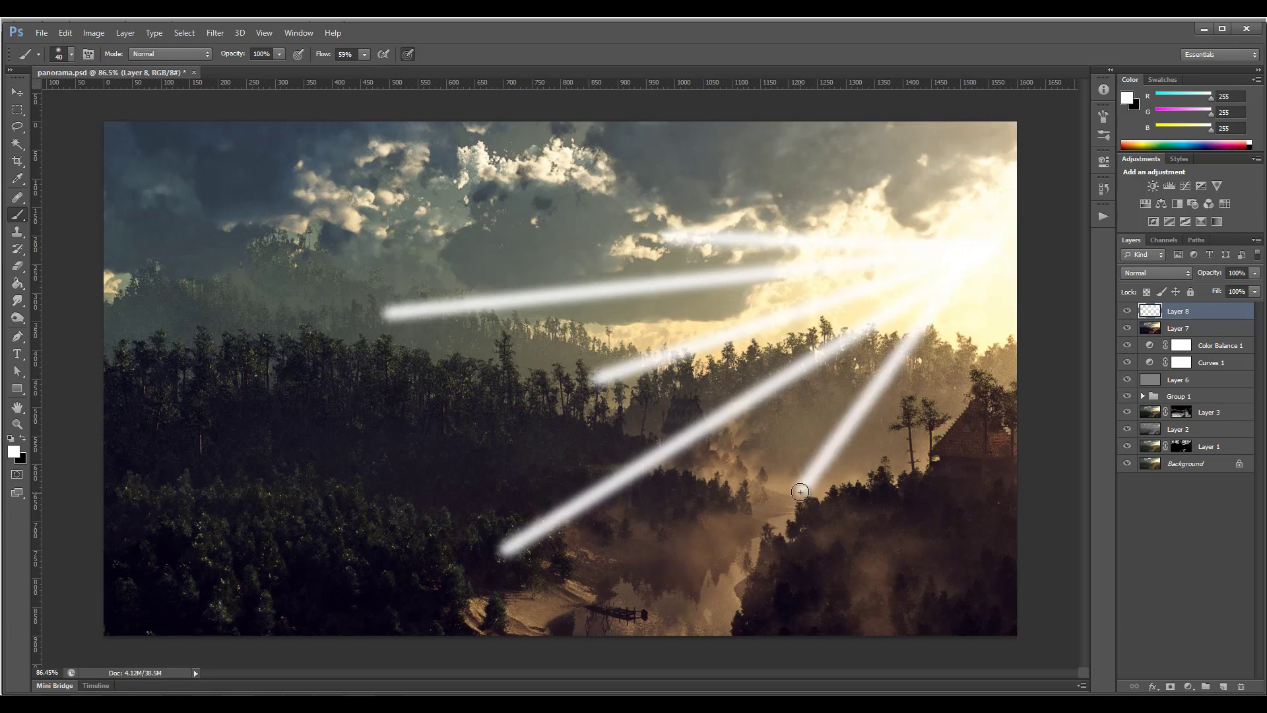
click(966, 352)
shift+click(985, 251)
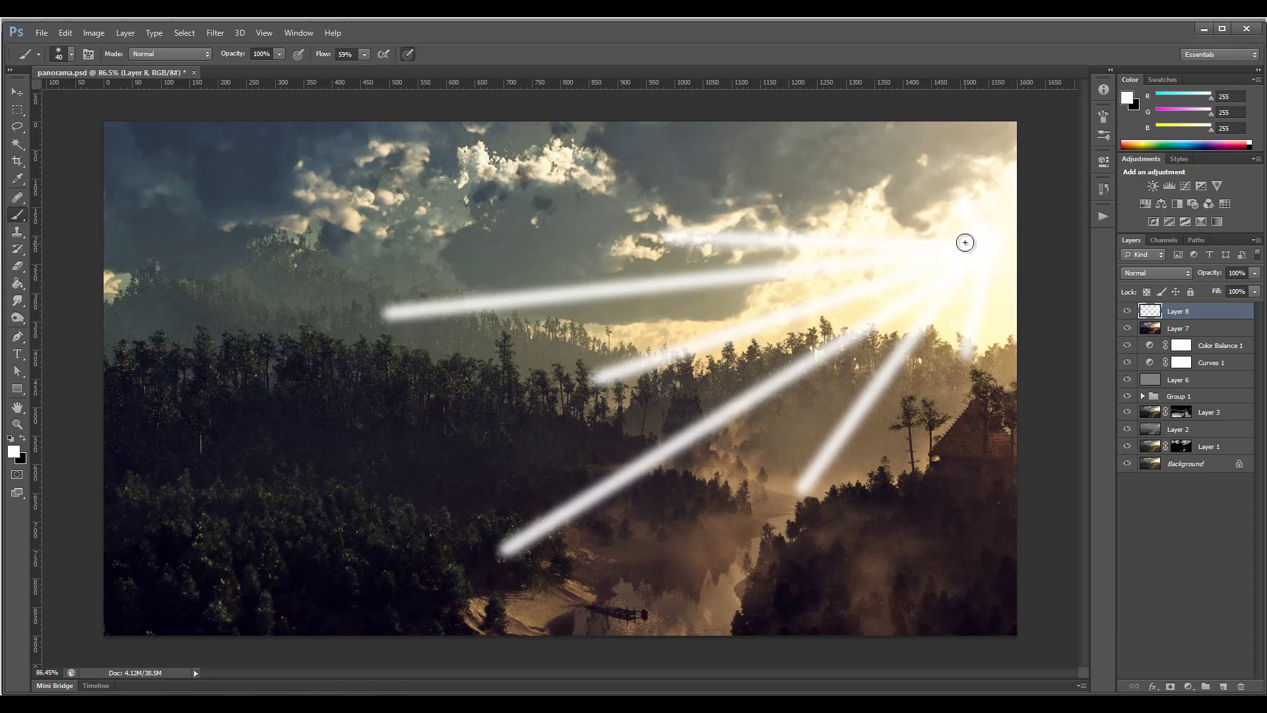
Enlarge the brush to 70 and paint broader straight white rays from the sun over the valley, river and sky
key(bracketright)
key(bracketright)
key(bracketright)
shift+click(786, 437)
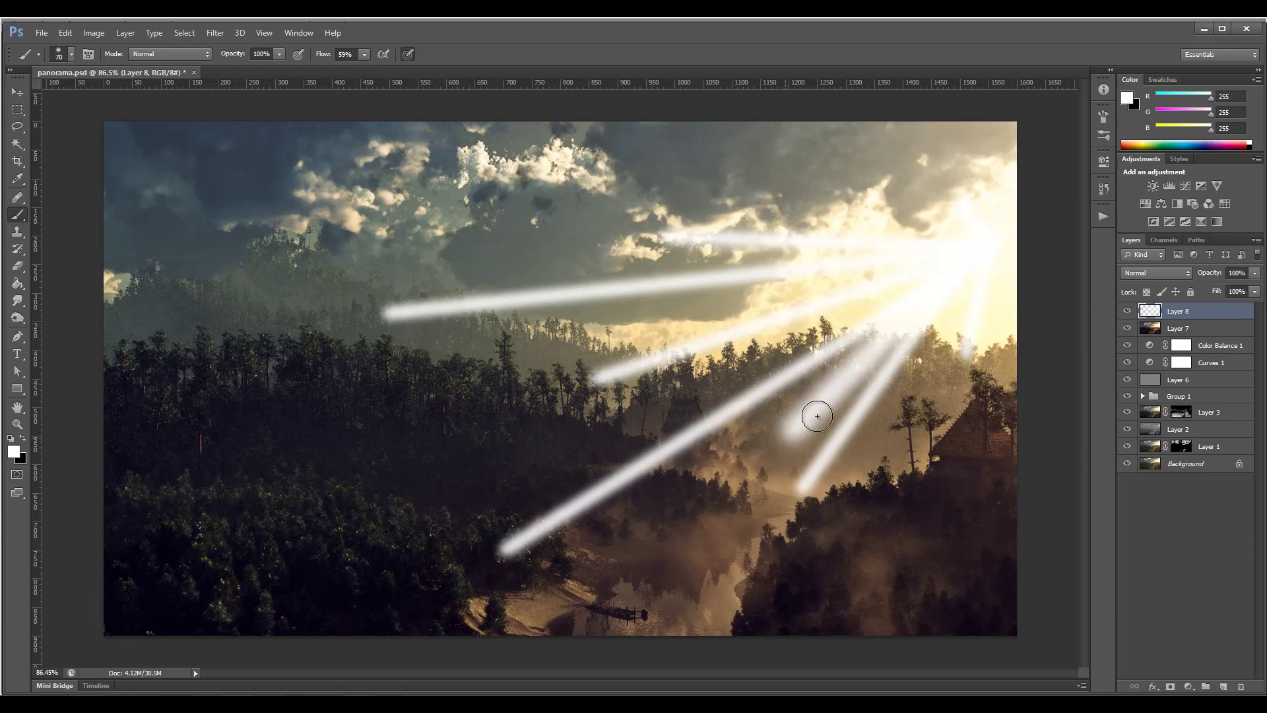
click(973, 246)
shift+click(867, 447)
click(973, 240)
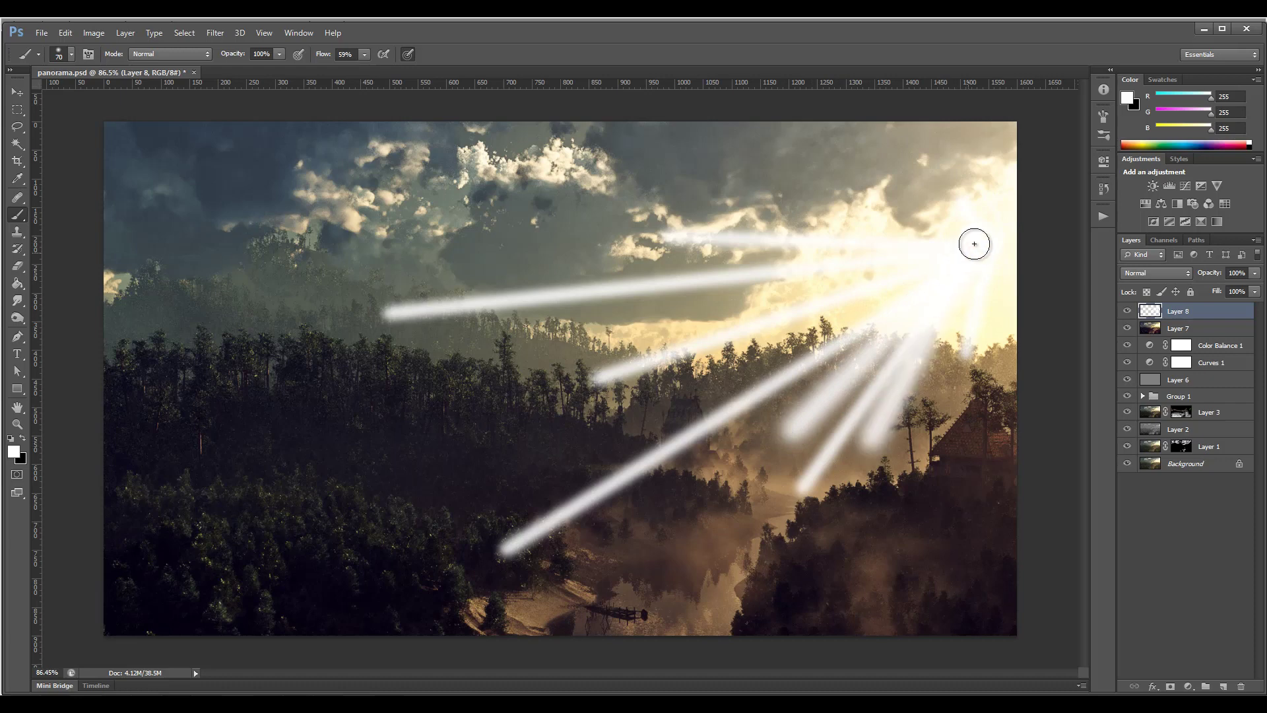
shift+click(672, 575)
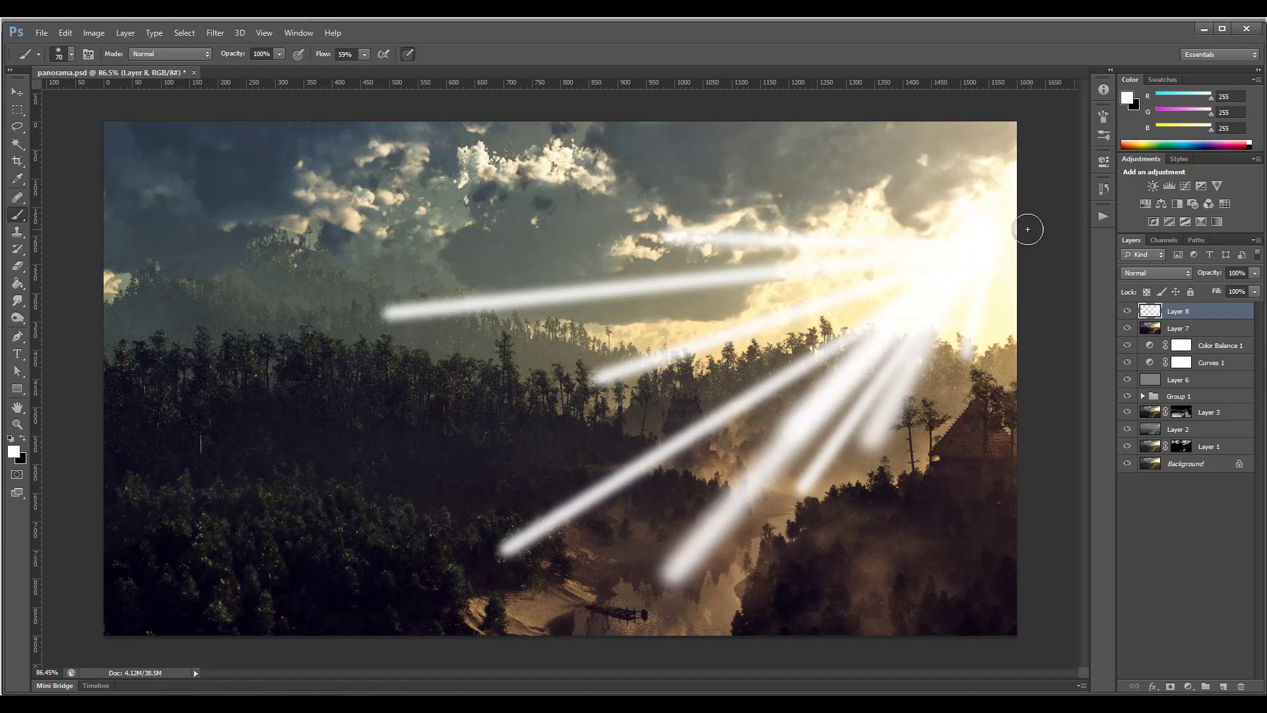
click(974, 234)
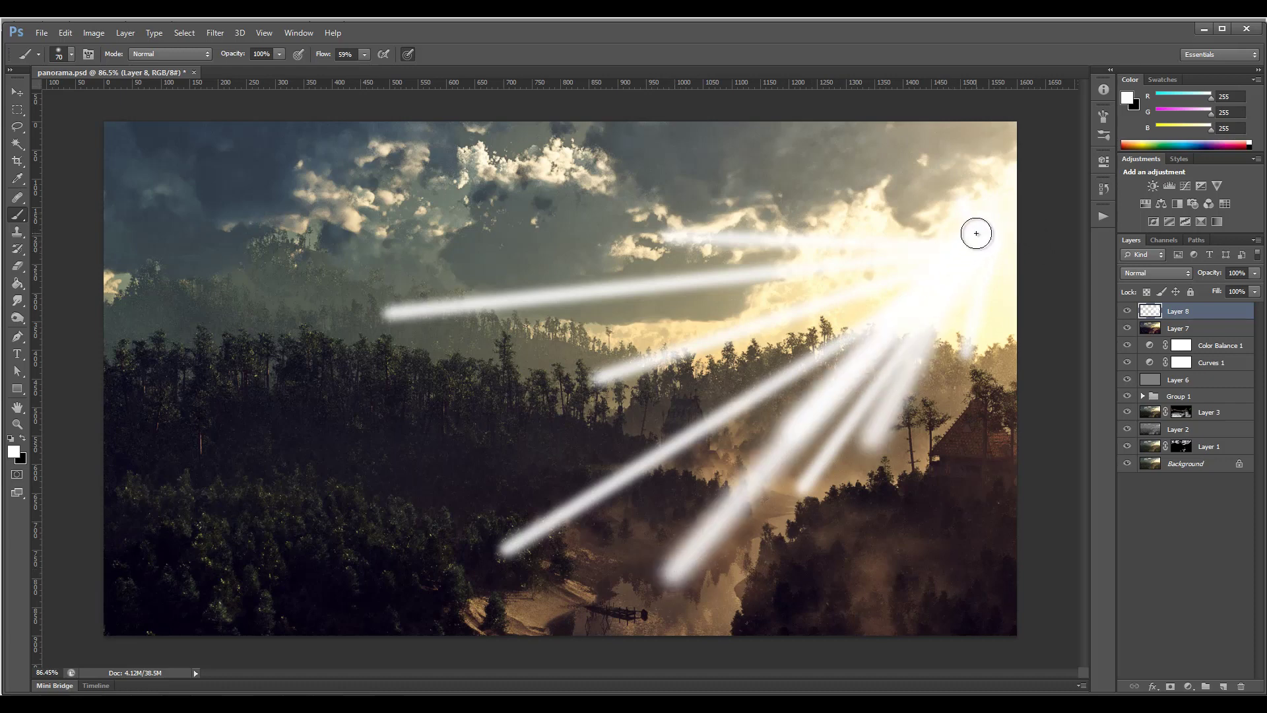
shift+click(761, 297)
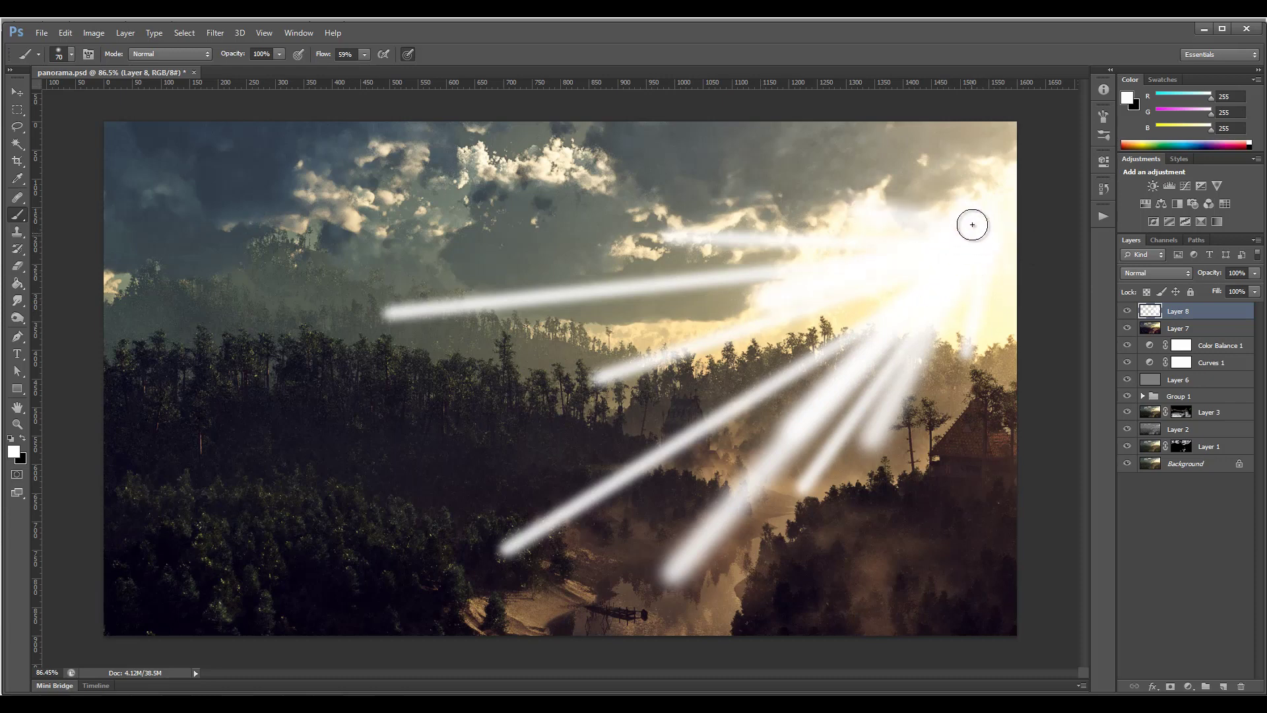
click(973, 160)
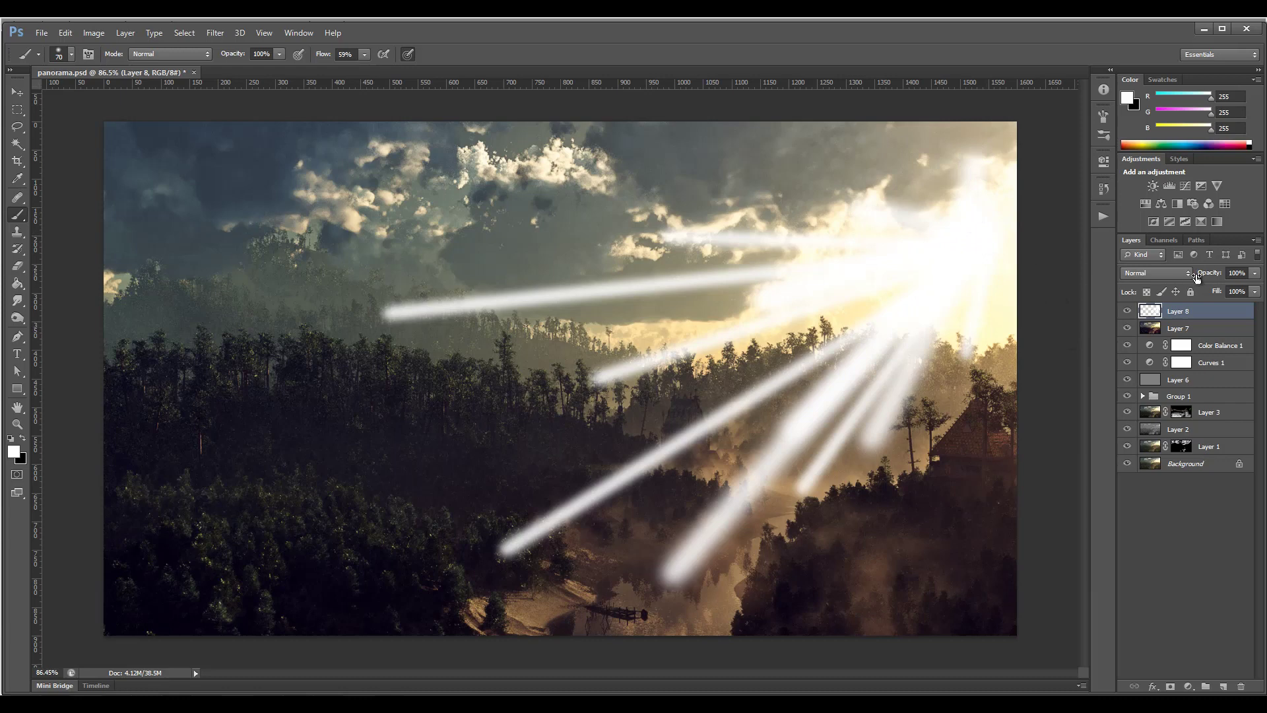
Soften the painted white light rays on Layer 8 with a Gaussian Blur of about 31 pixels
click(215, 33)
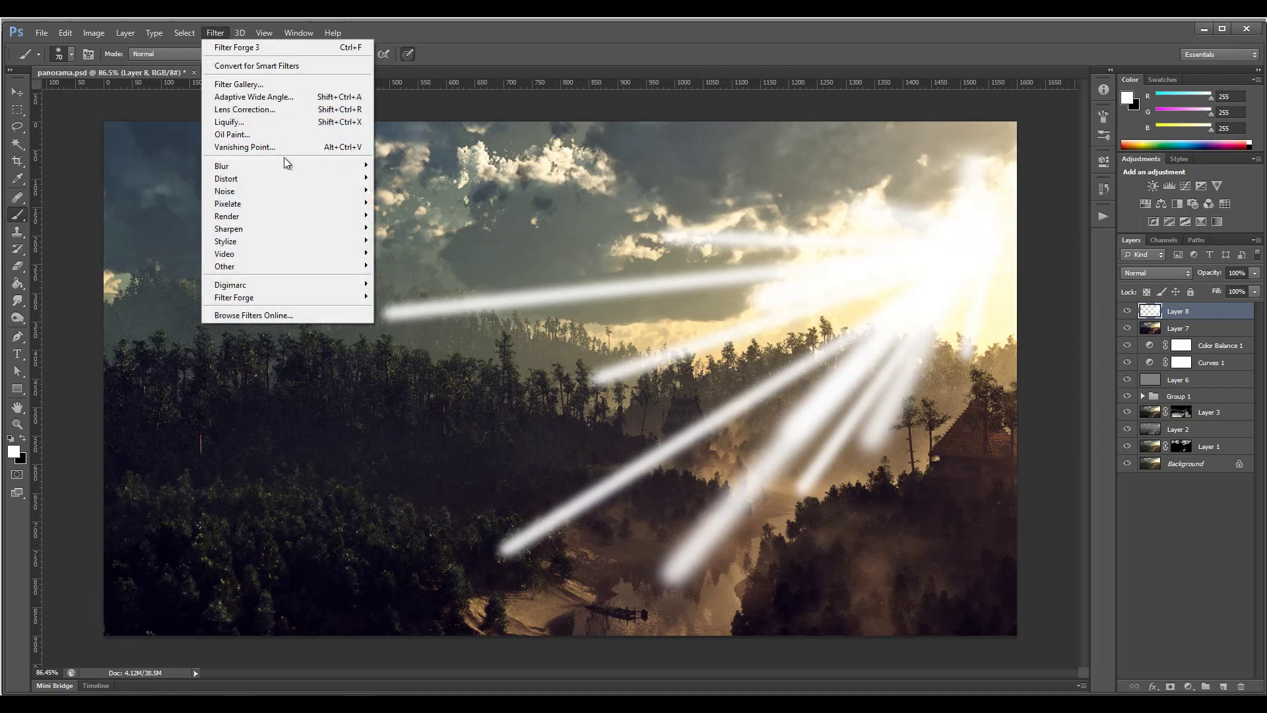
mouse_move(285, 171)
click(151, 258)
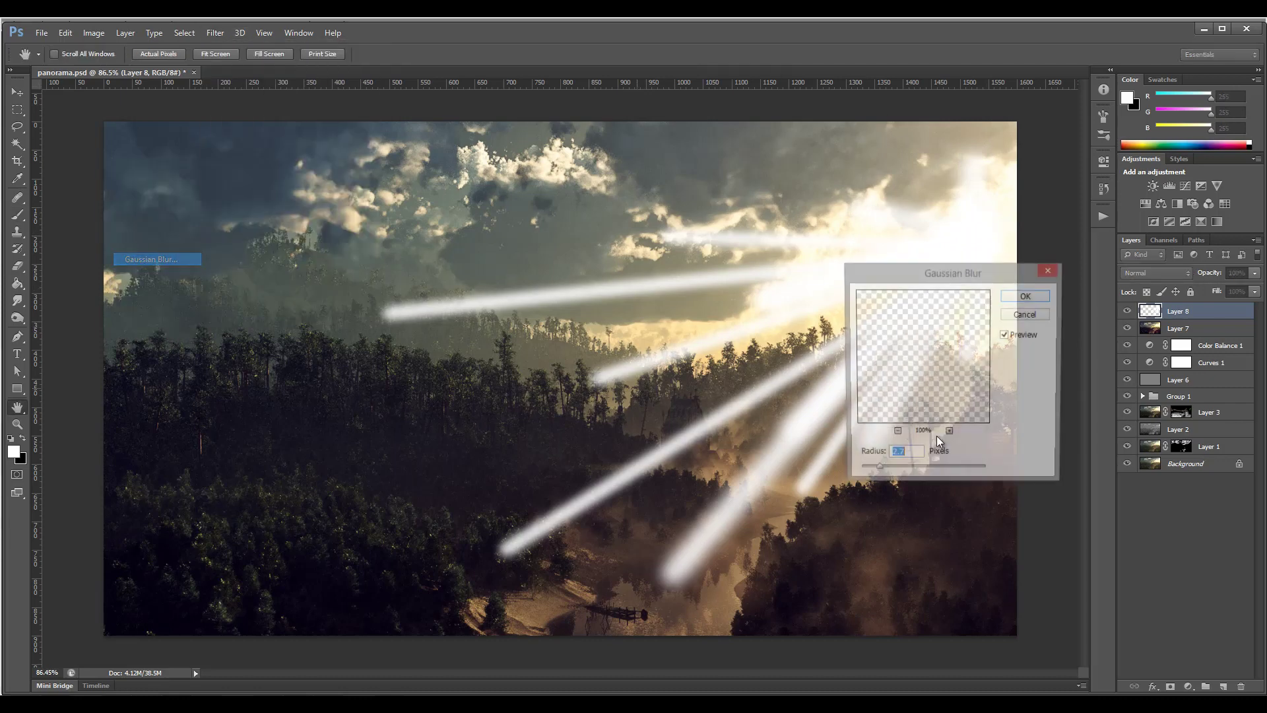
drag(878, 472, 922, 480)
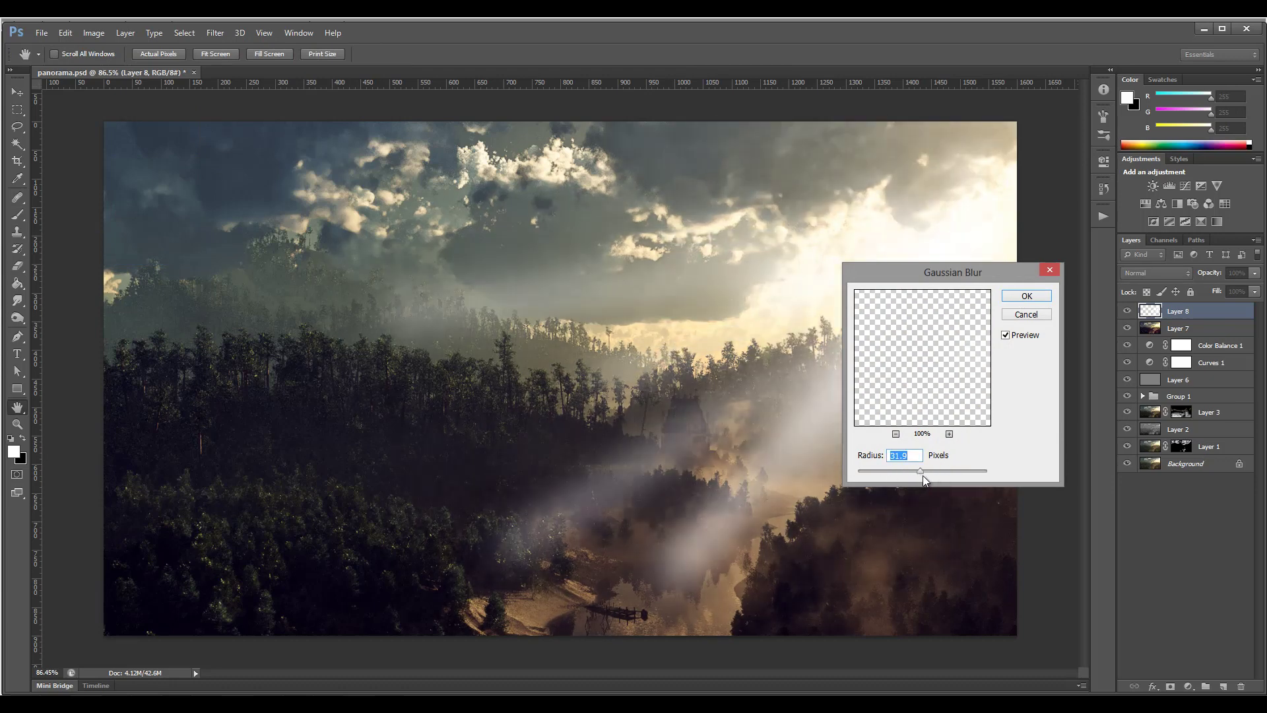
click(1028, 296)
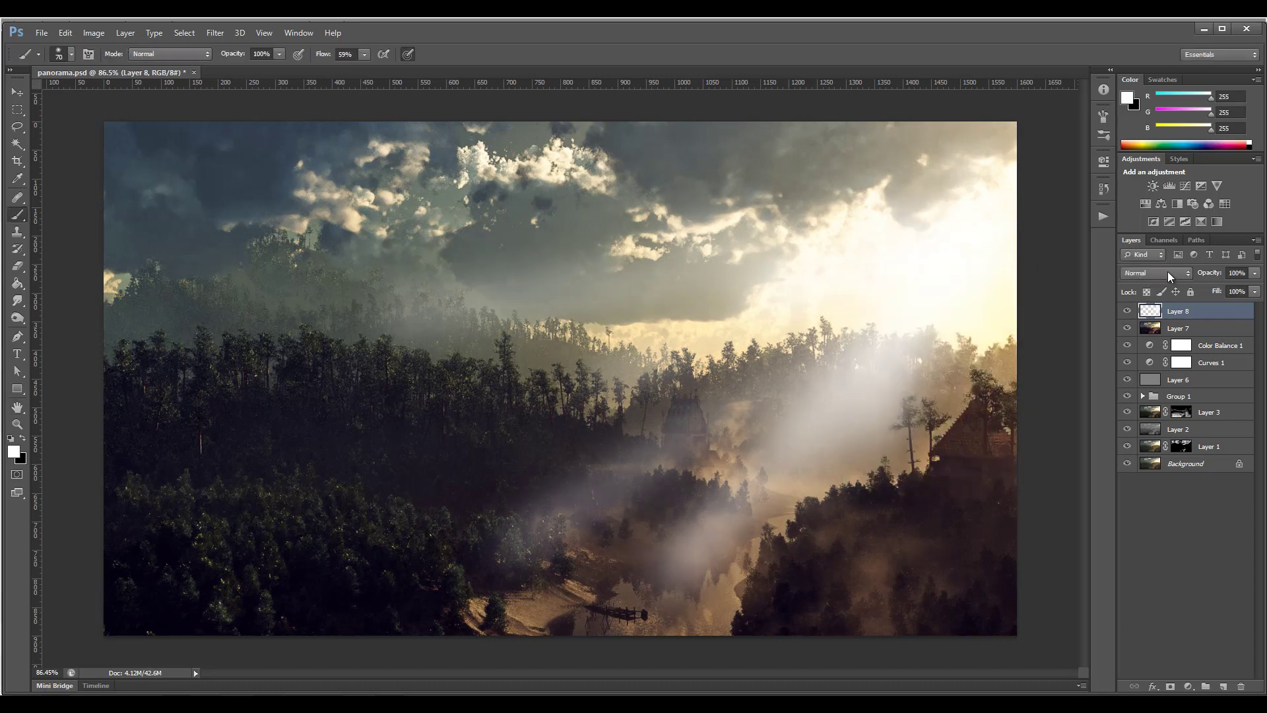
Set Layer 8 to Soft Light, compare the image with and without the rays, and reduce its fill to 25%
click(1167, 272)
click(1166, 453)
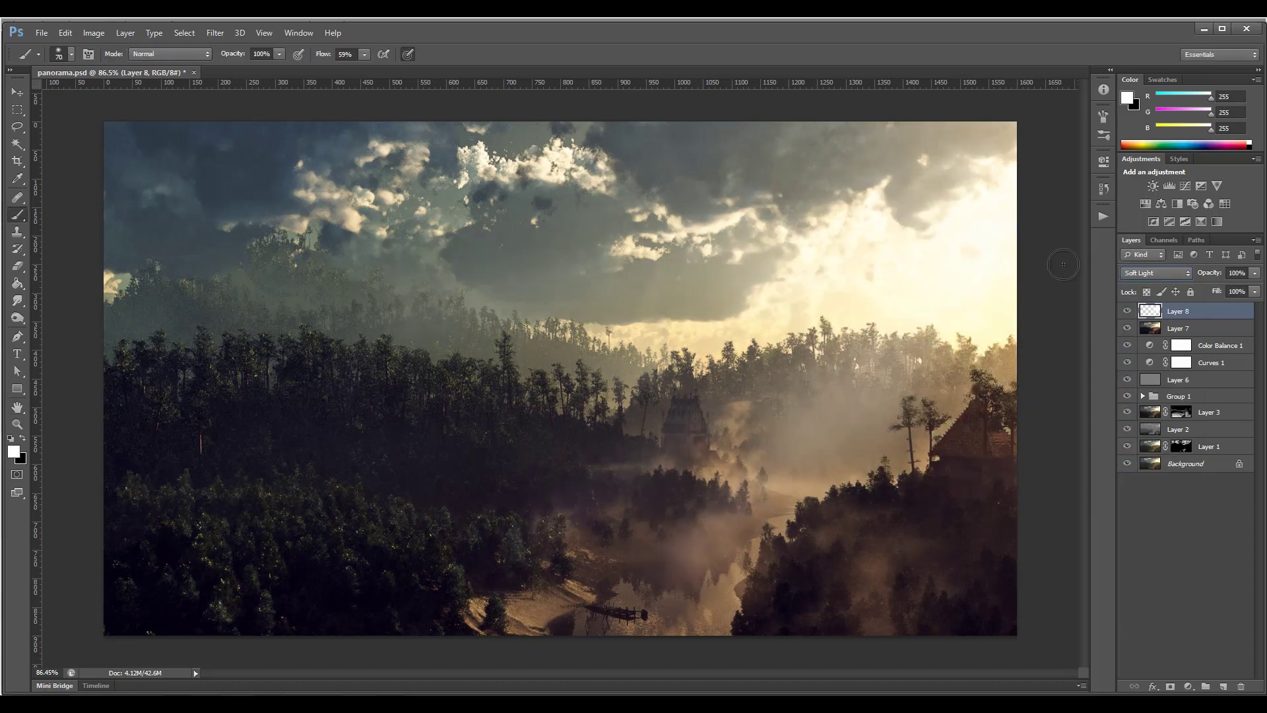
click(1129, 312)
click(1128, 312)
click(1128, 312)
click(1128, 312)
click(1128, 311)
click(1128, 312)
click(1129, 311)
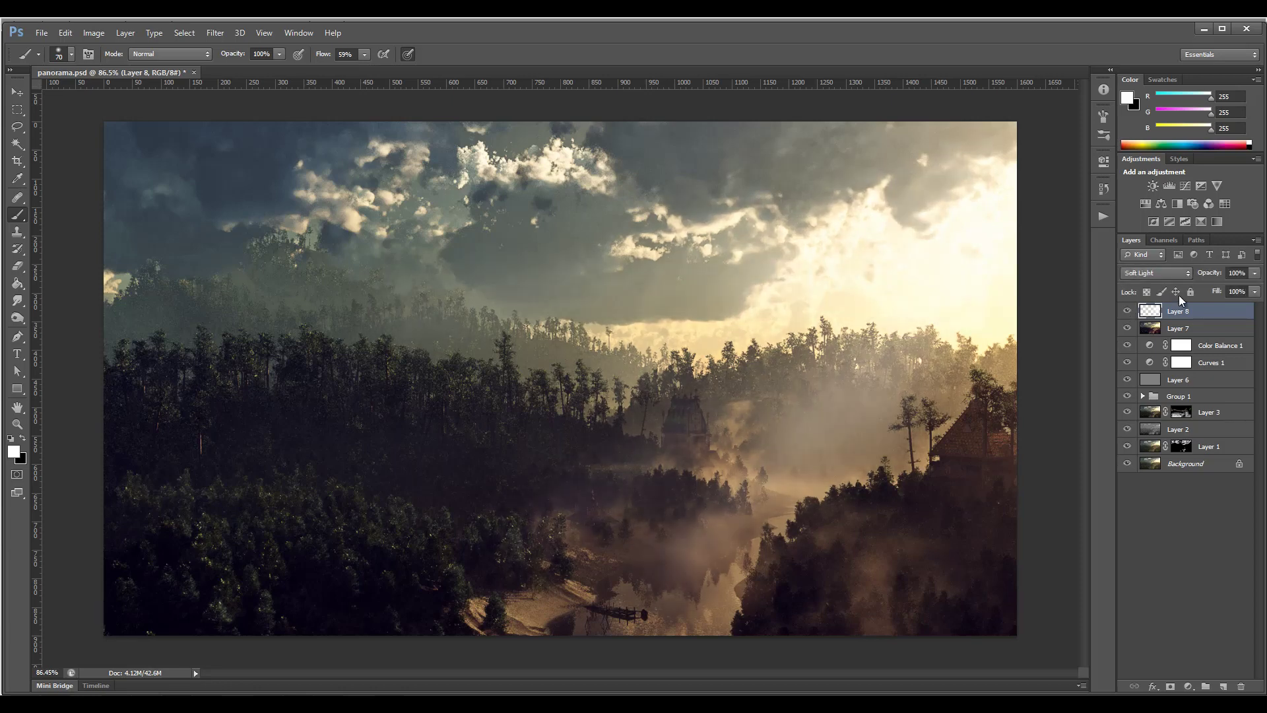
click(1255, 292)
drag(1255, 306, 1206, 311)
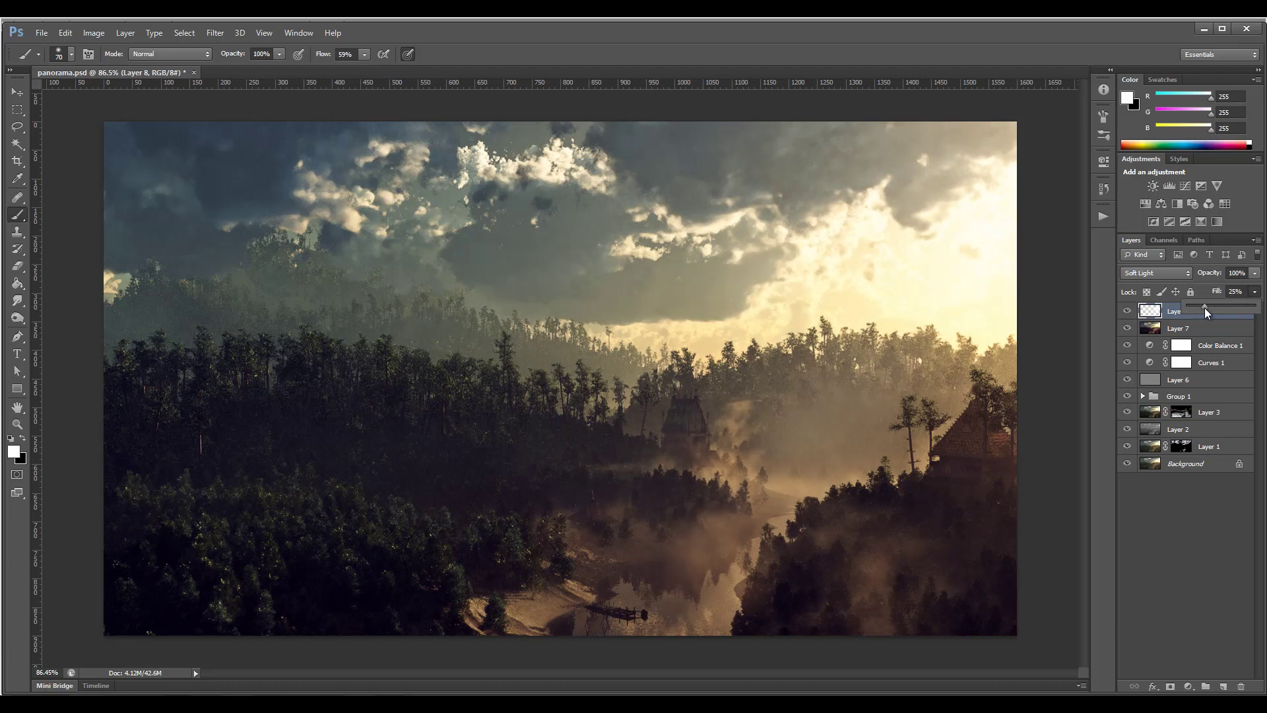
Add an empty layer and stamp white mist with the 620-pixel smoke brush over the lower-right forest and lower-left corner
click(1223, 686)
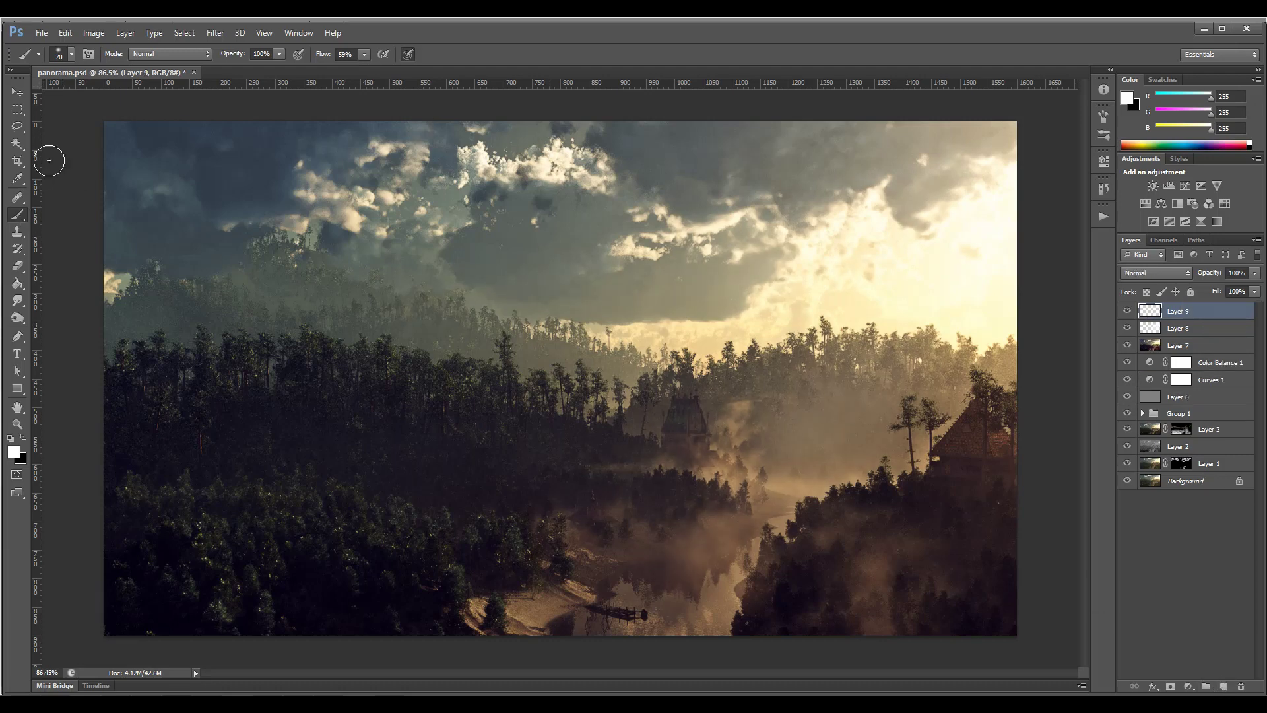
right_click(418, 251)
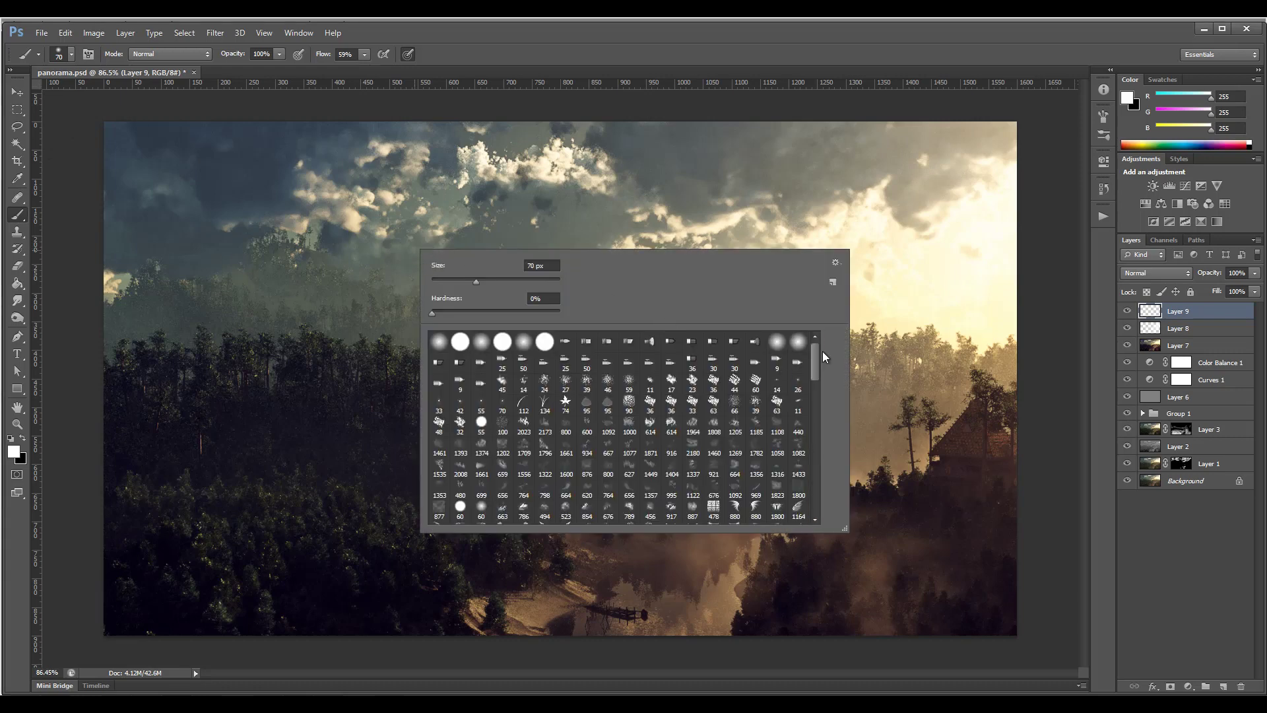
mouse_move(816, 358)
mouse_down()
mouse_move(813, 409)
mouse_move(816, 352)
mouse_move(817, 363)
mouse_up()
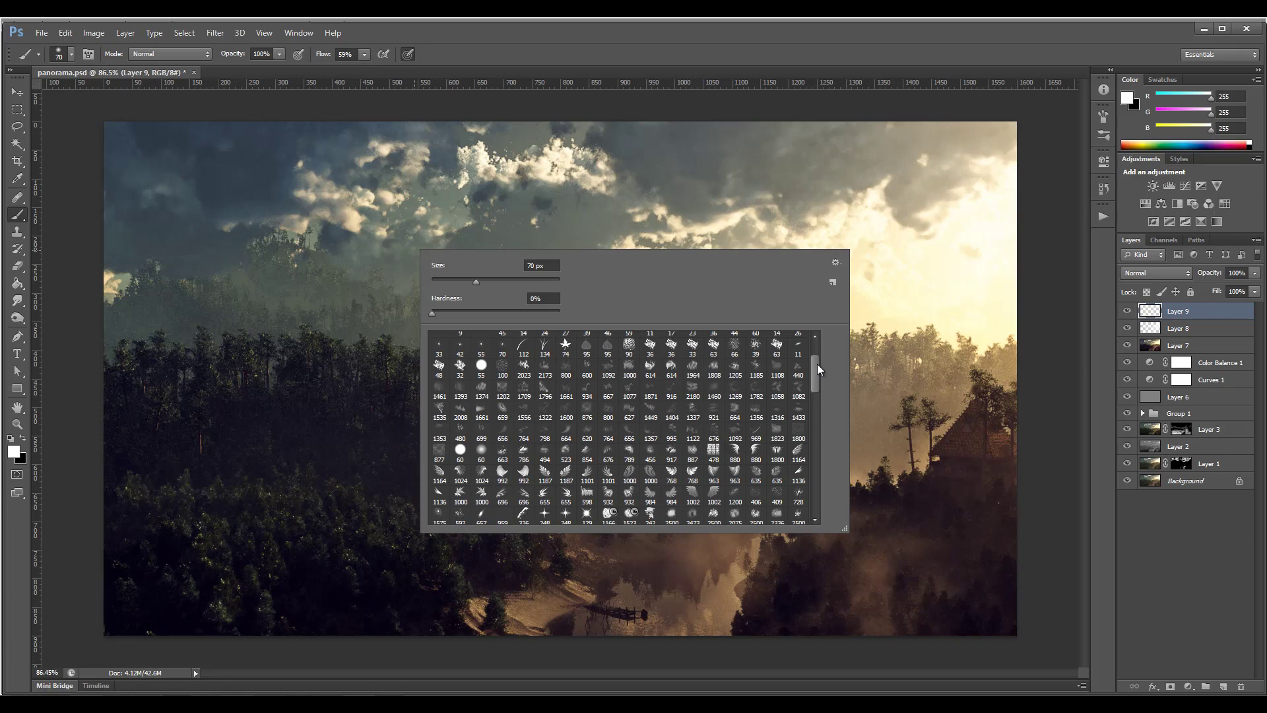
click(586, 431)
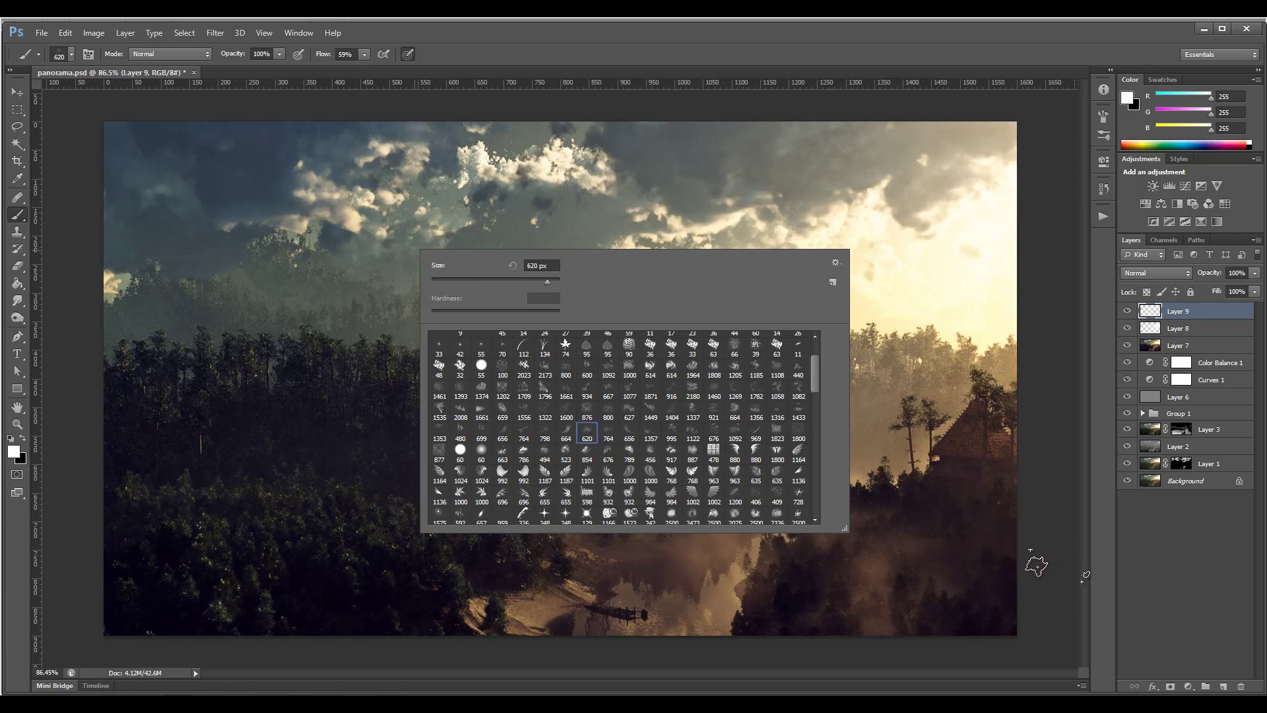
click(926, 622)
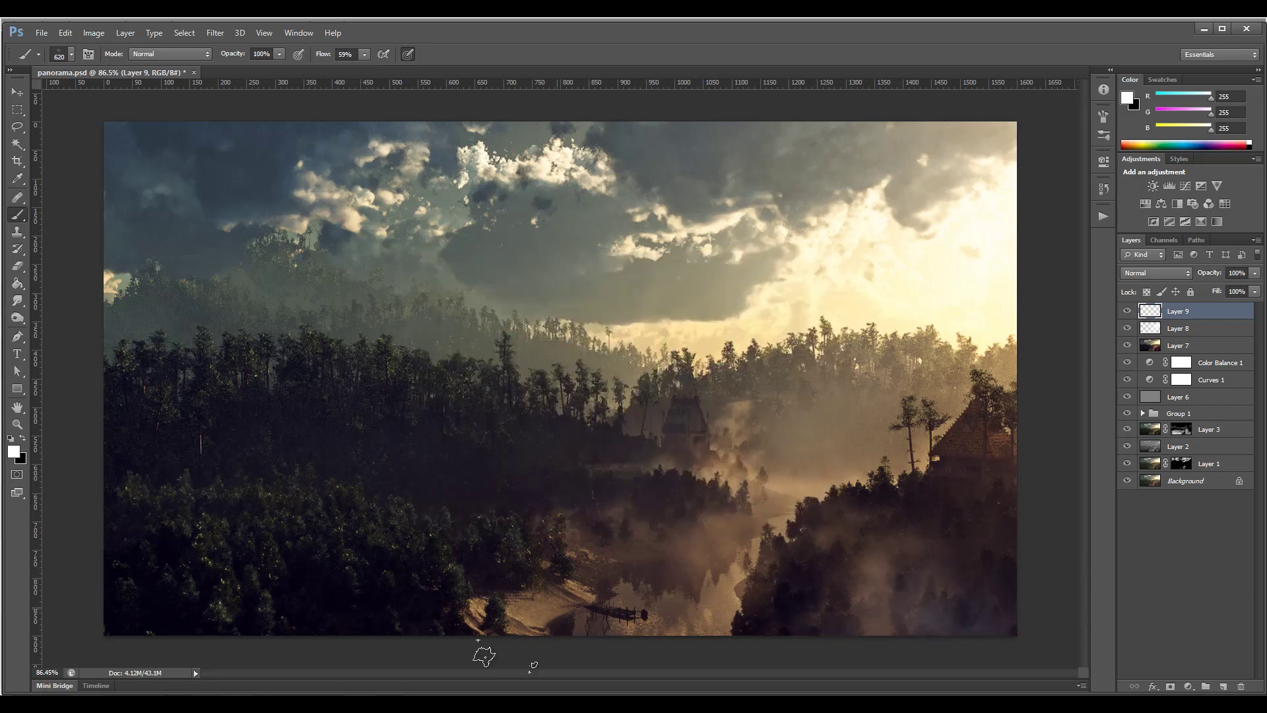
click(148, 627)
Shrink the smoke brush to 250 and stamp more mist over the forest around the image's lower-left corner and edge
key(bracketleft)
key(bracketleft)
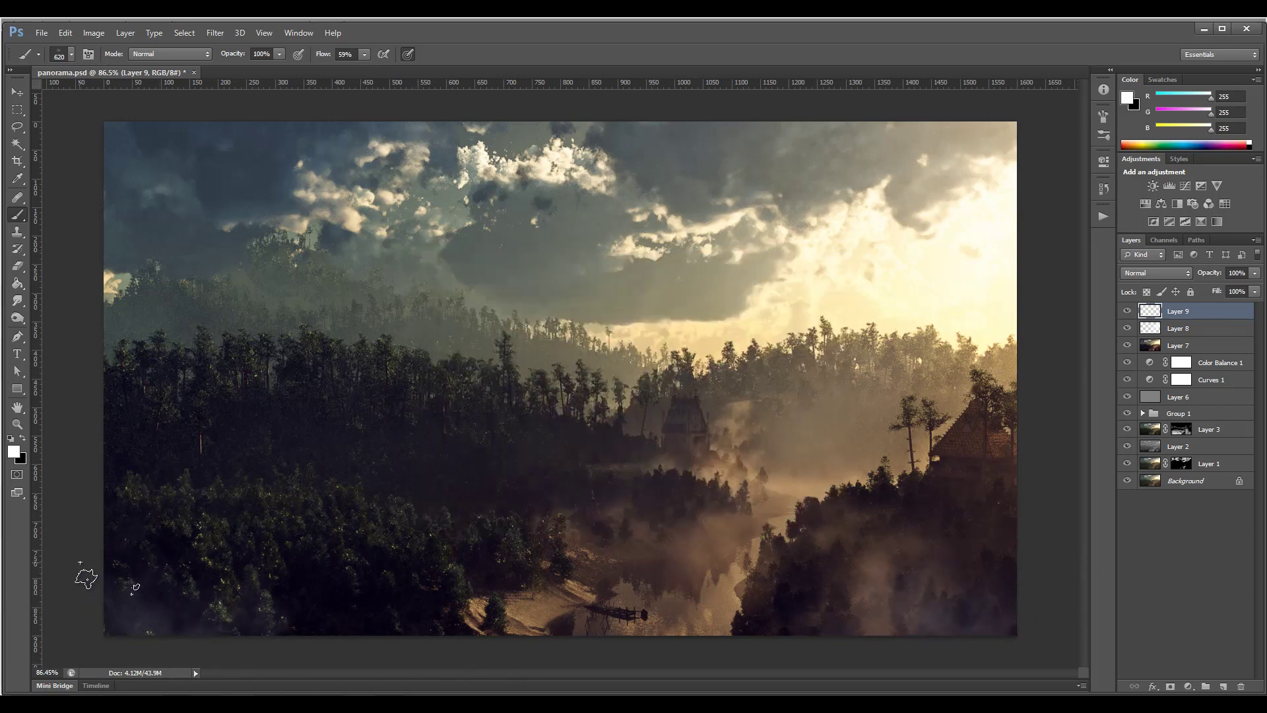
click(128, 599)
click(165, 642)
click(105, 639)
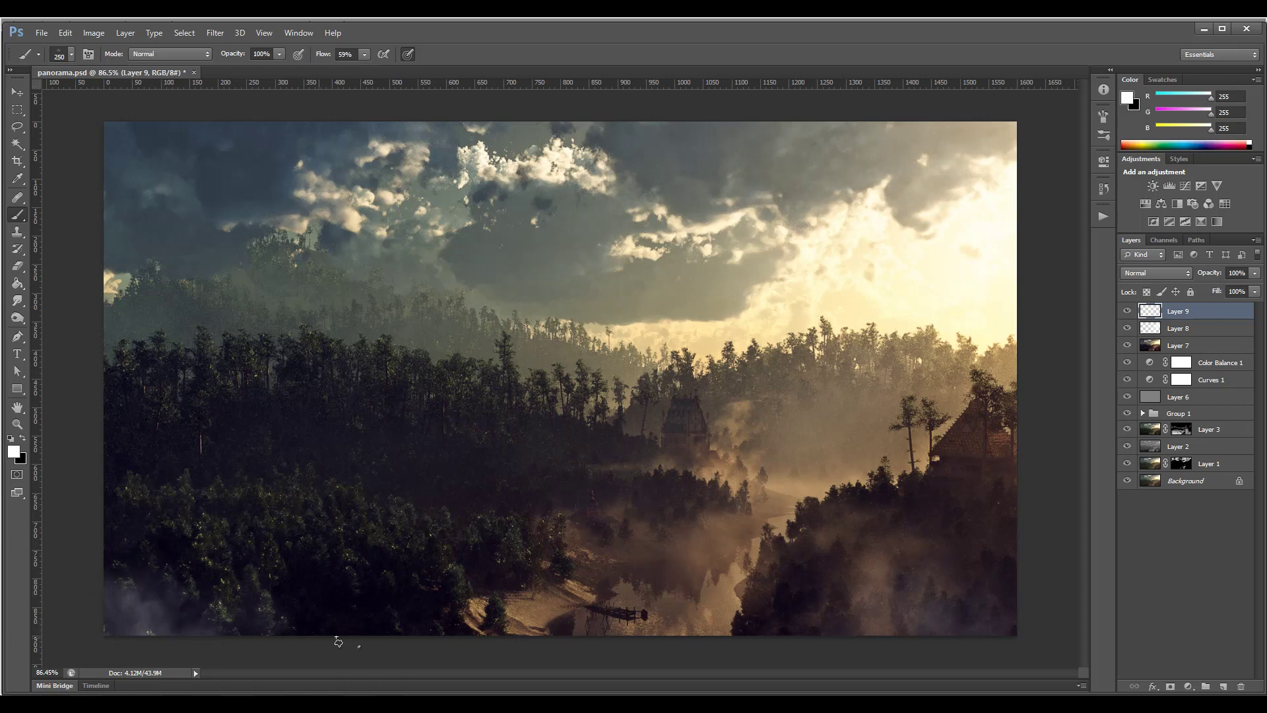
click(330, 638)
click(254, 639)
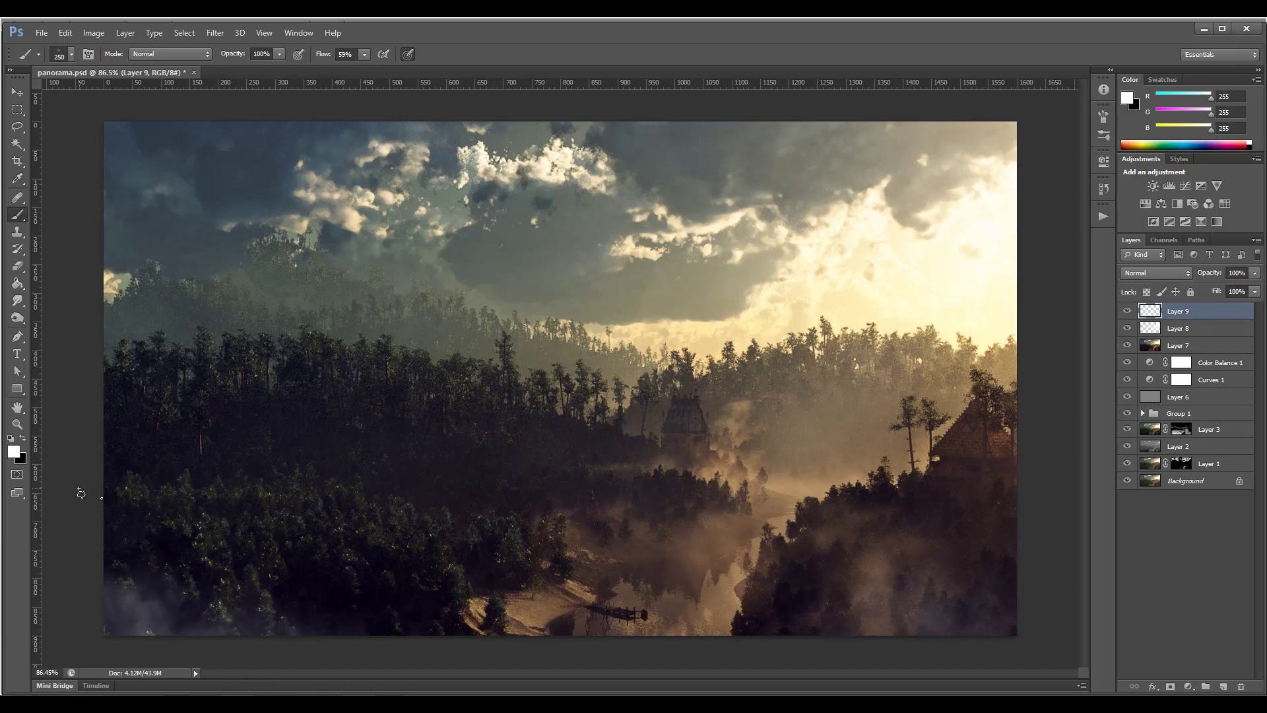
click(94, 551)
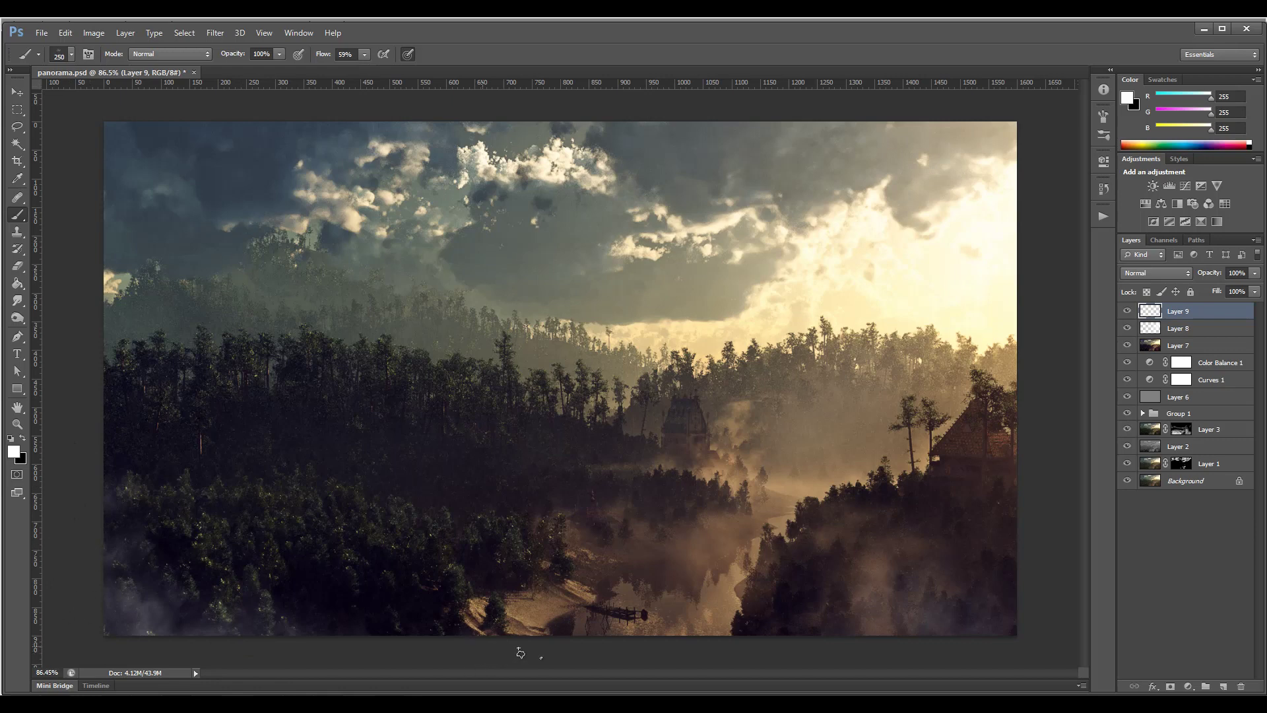
Stamp white mist along the sandy riverbank at the image's lower edge and beside the forest below the house
click(559, 624)
click(521, 633)
click(472, 637)
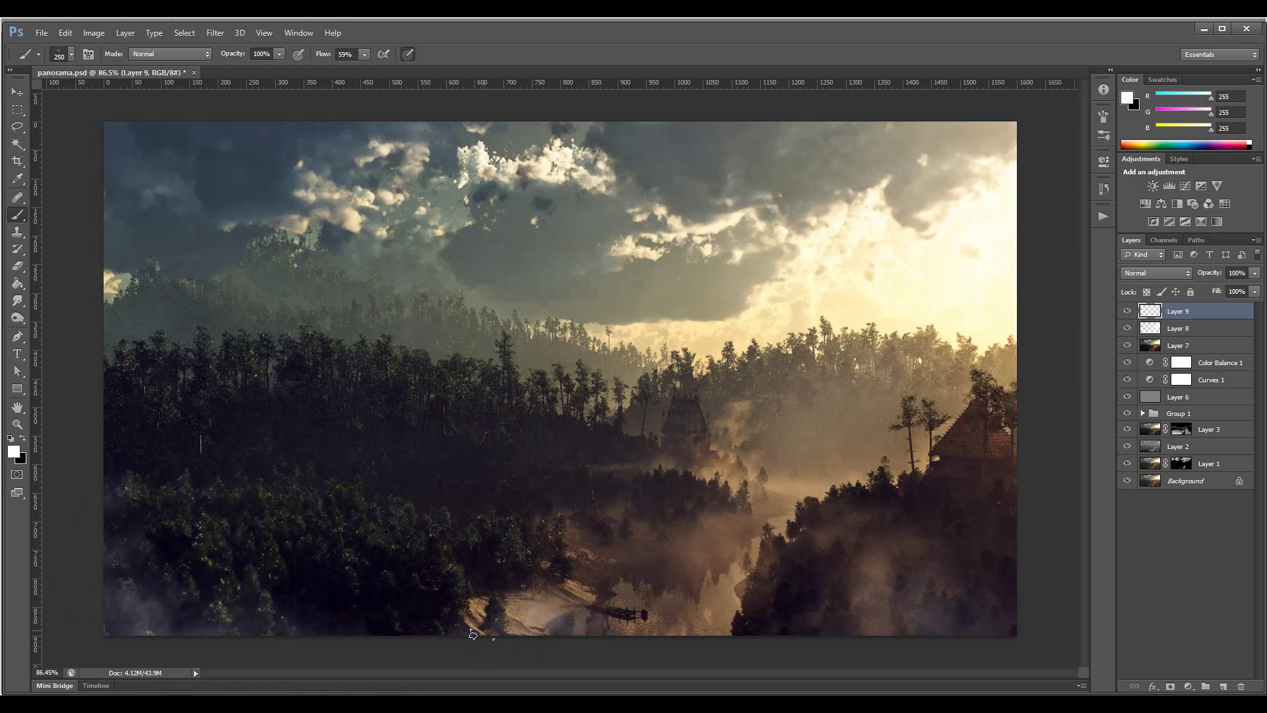
click(446, 633)
click(624, 639)
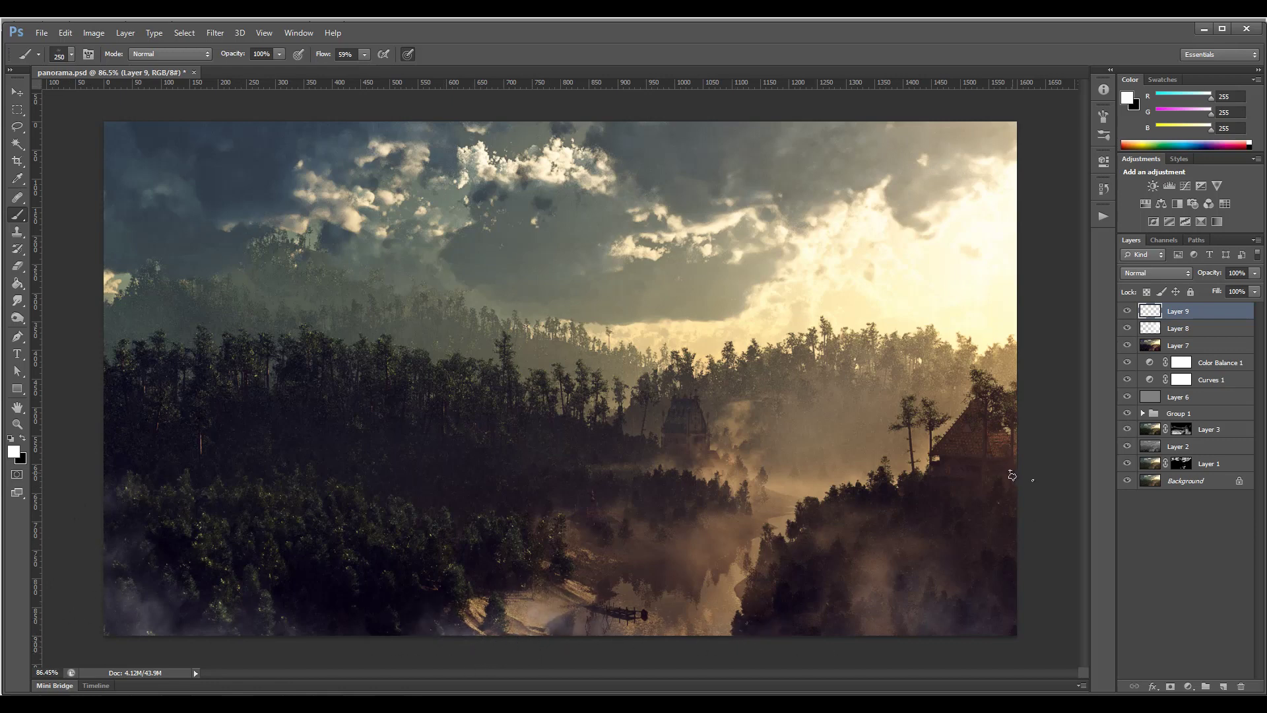
click(1023, 502)
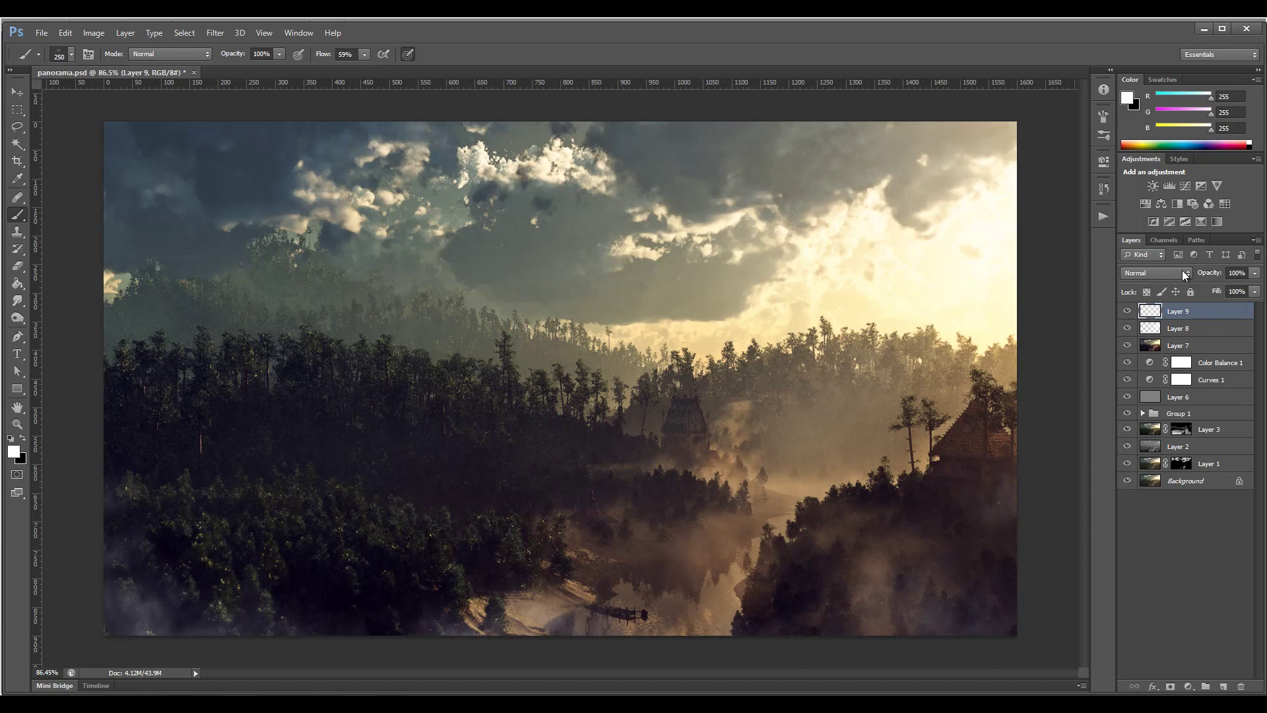
Try the Soft Light blend mode on the mist in Layer 9 and return it to Normal
click(1185, 275)
click(1150, 458)
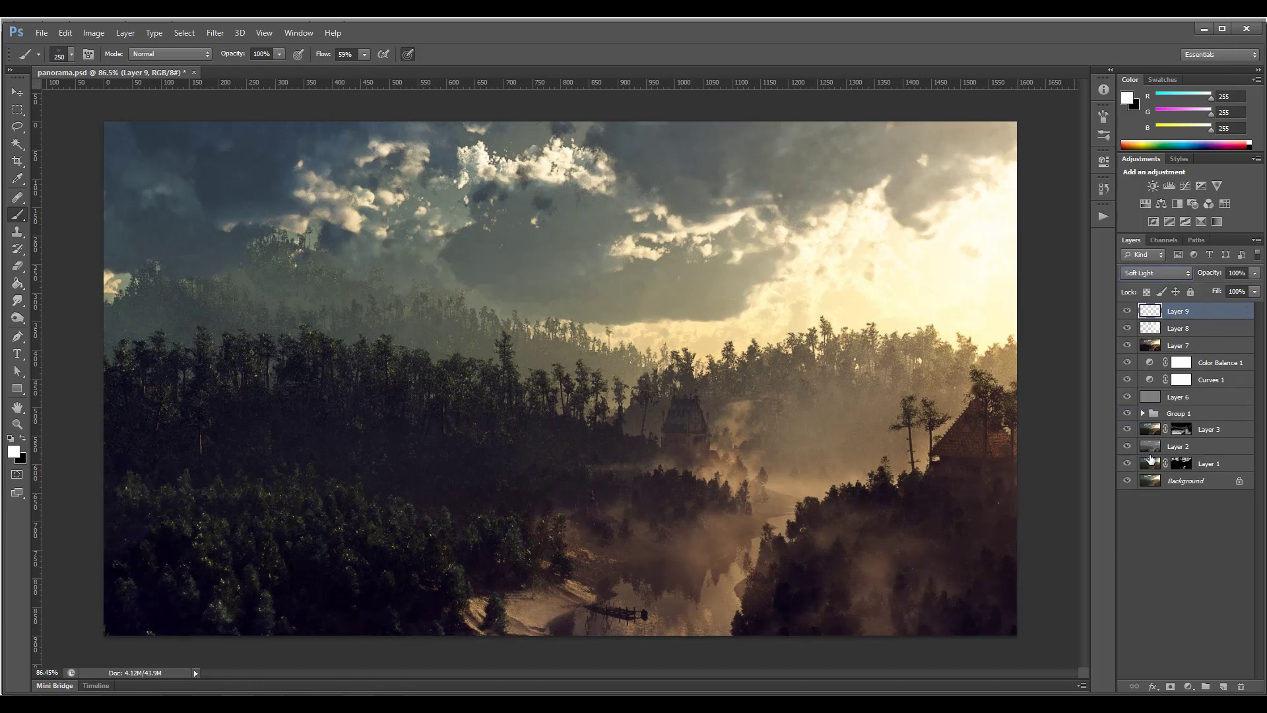
click(1166, 273)
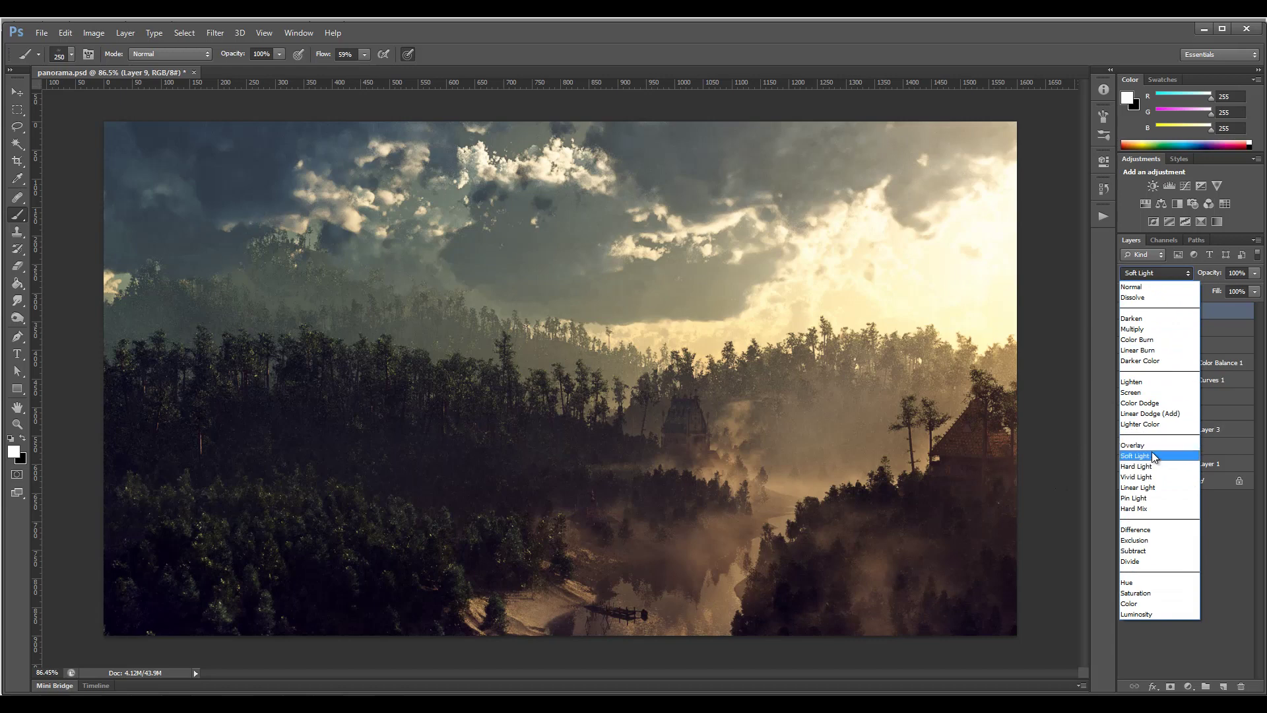
click(1154, 287)
Reduce the fill of the mist in Layer 9 to 49% and add an empty layer above it
click(1255, 291)
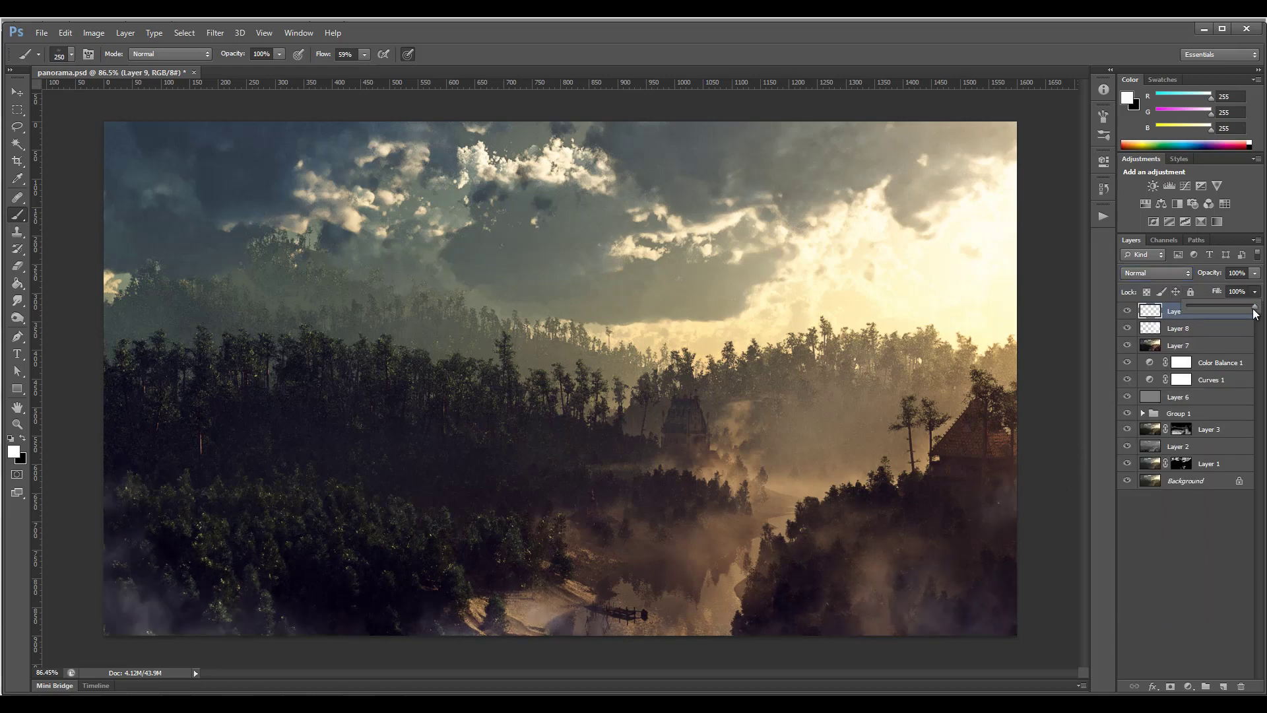
drag(1181, 301, 1211, 300)
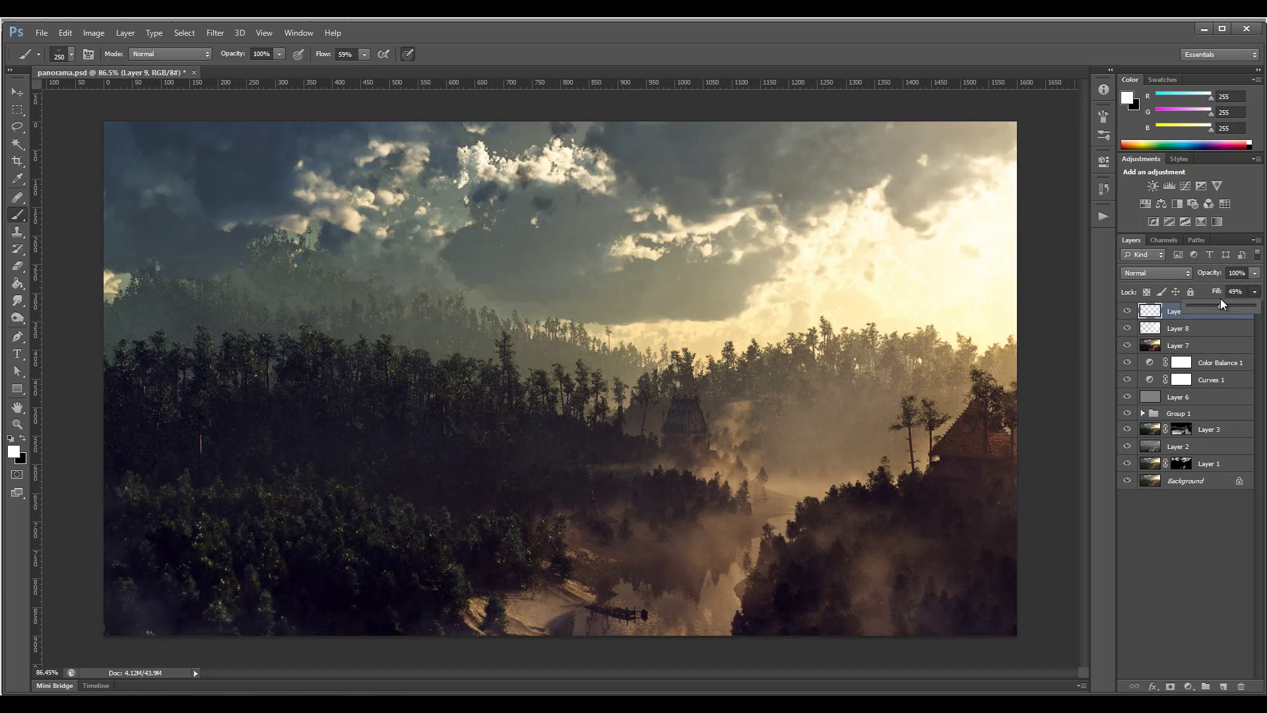
click(1223, 687)
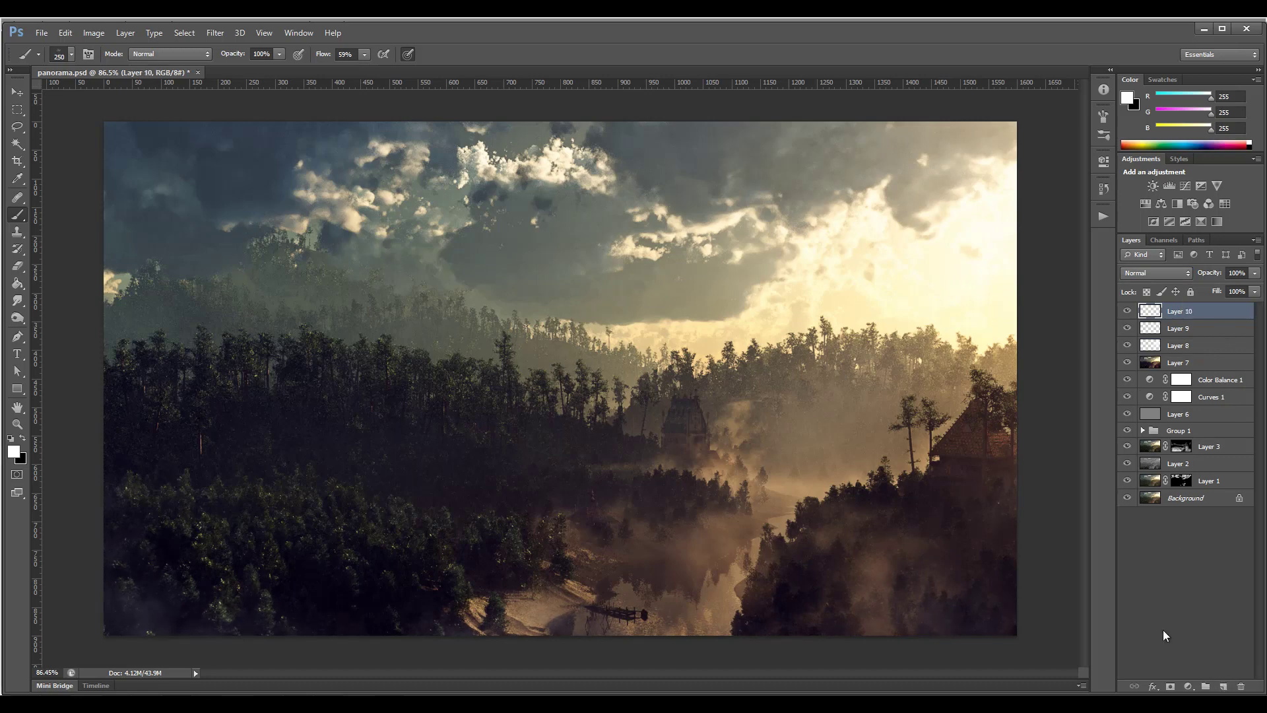
Try stamping smoke over the left hills with a 2500-pixel brush and again at 4000 pixels, undoing both stamps
right_click(398, 324)
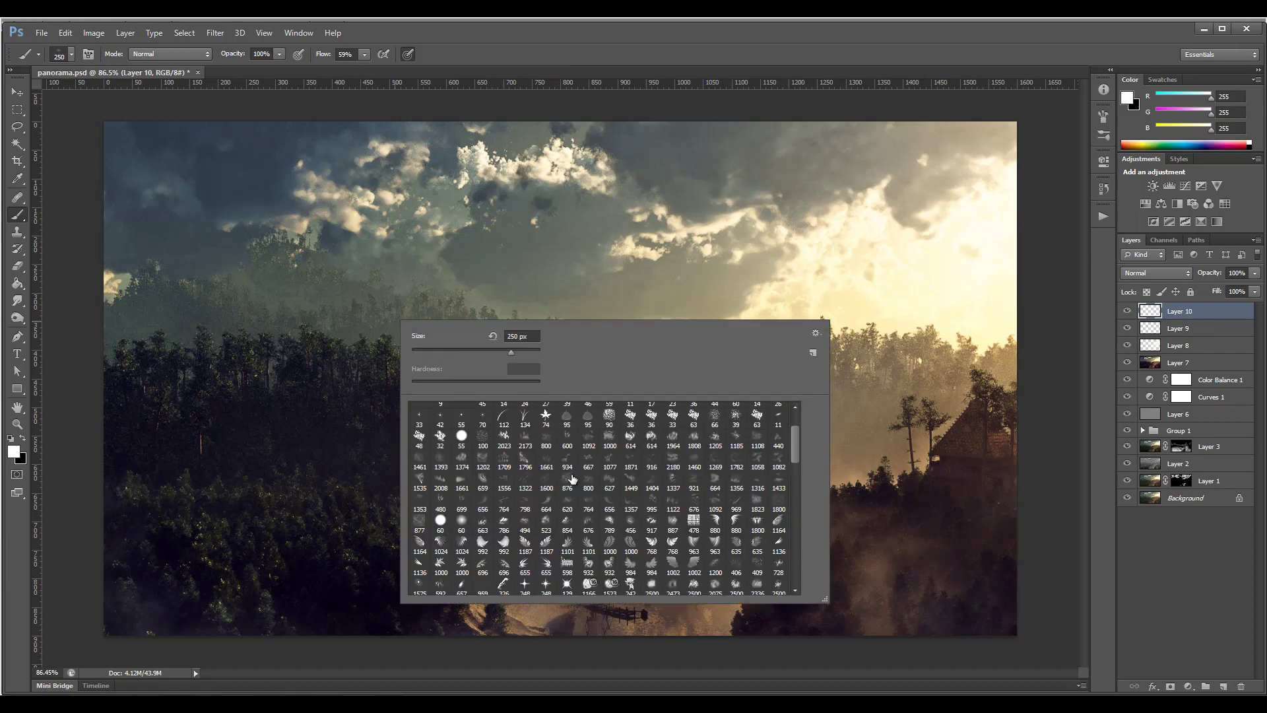
drag(796, 447, 799, 460)
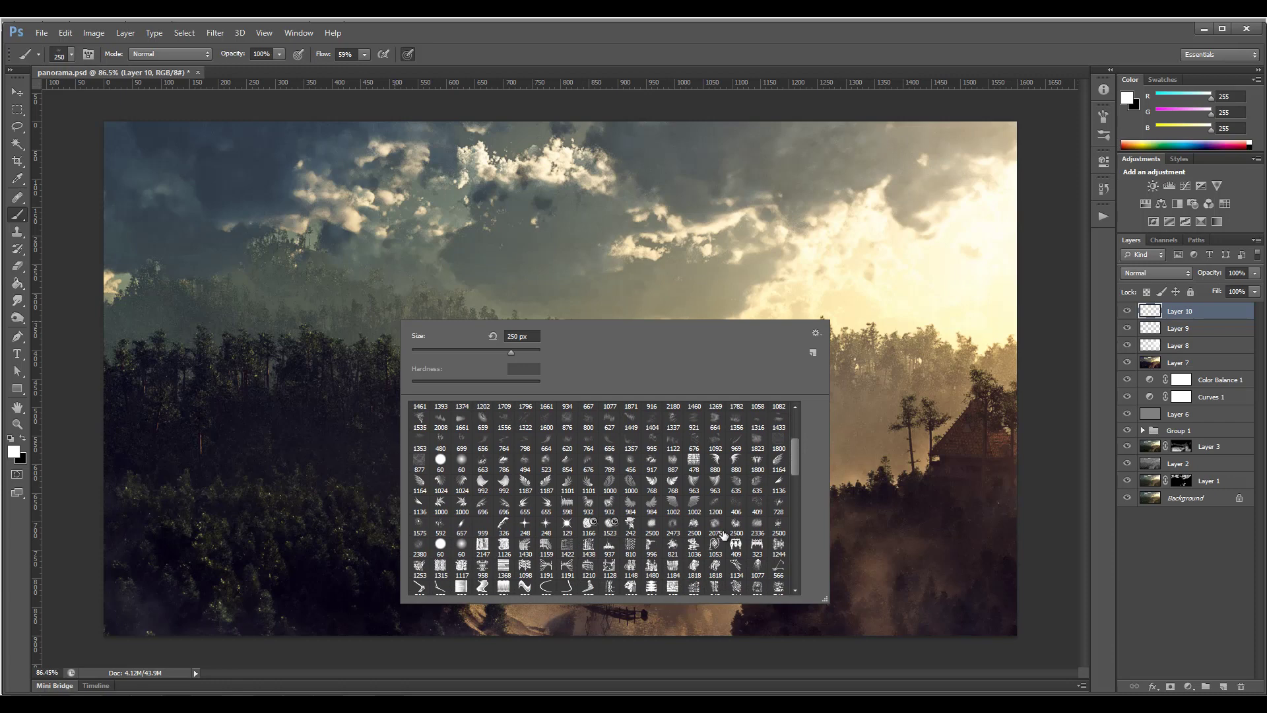
click(694, 527)
key(Return)
click(197, 290)
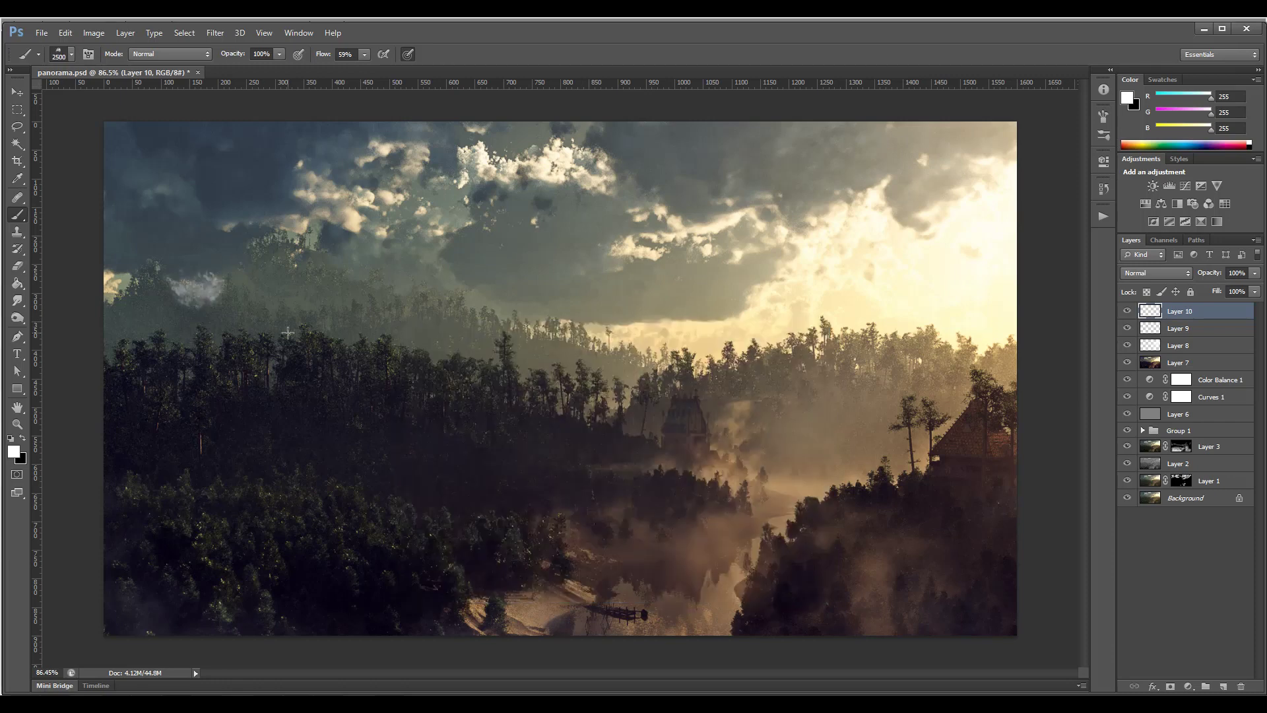
key(ctrl+z)
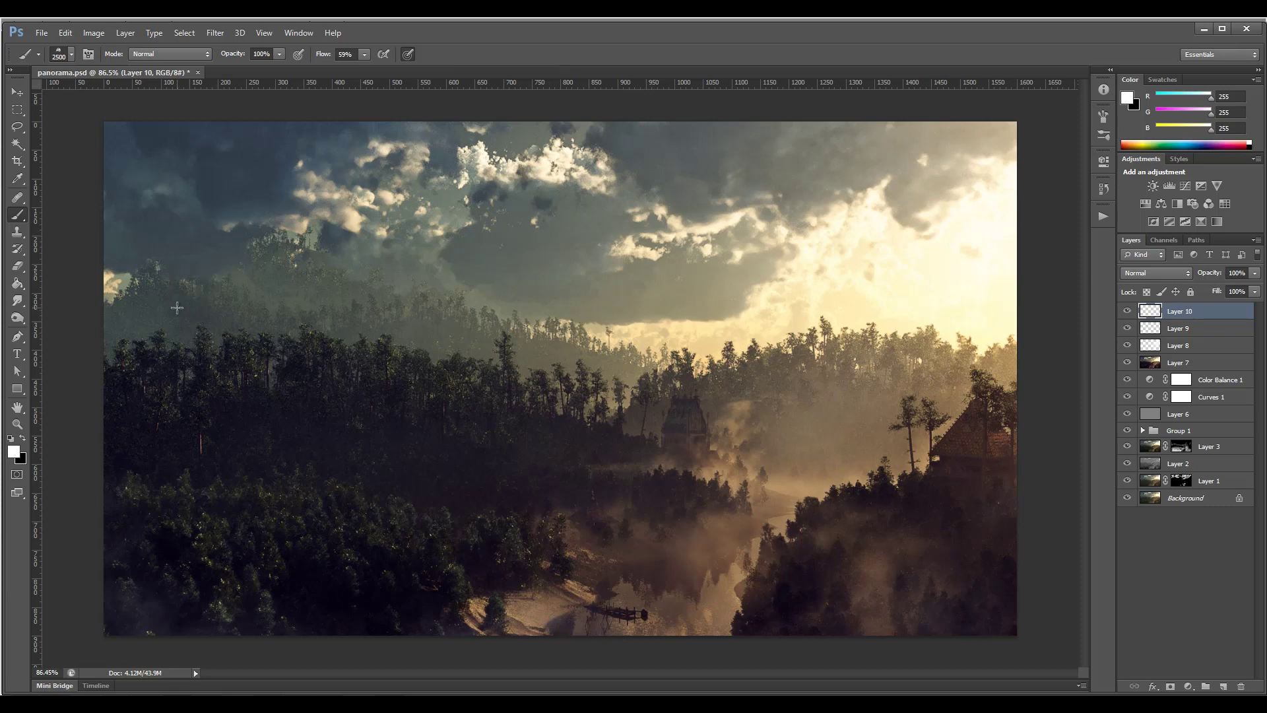
click(130, 308)
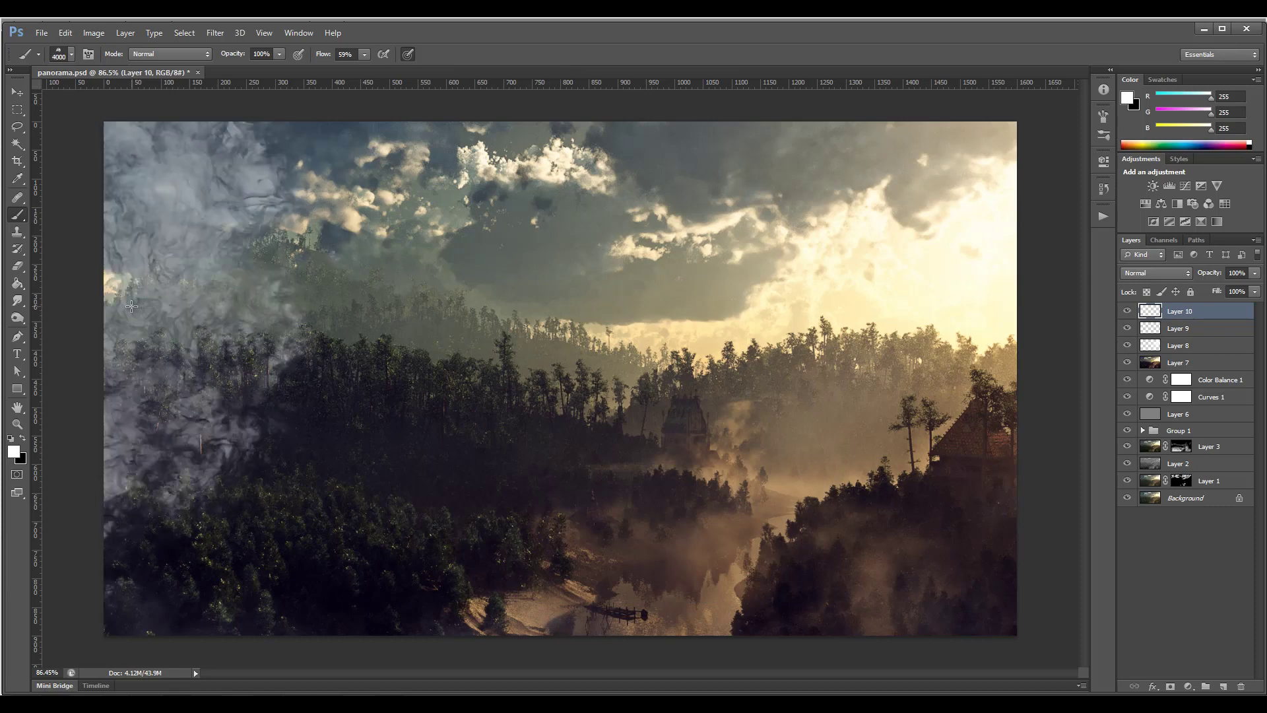
key(ctrl+z)
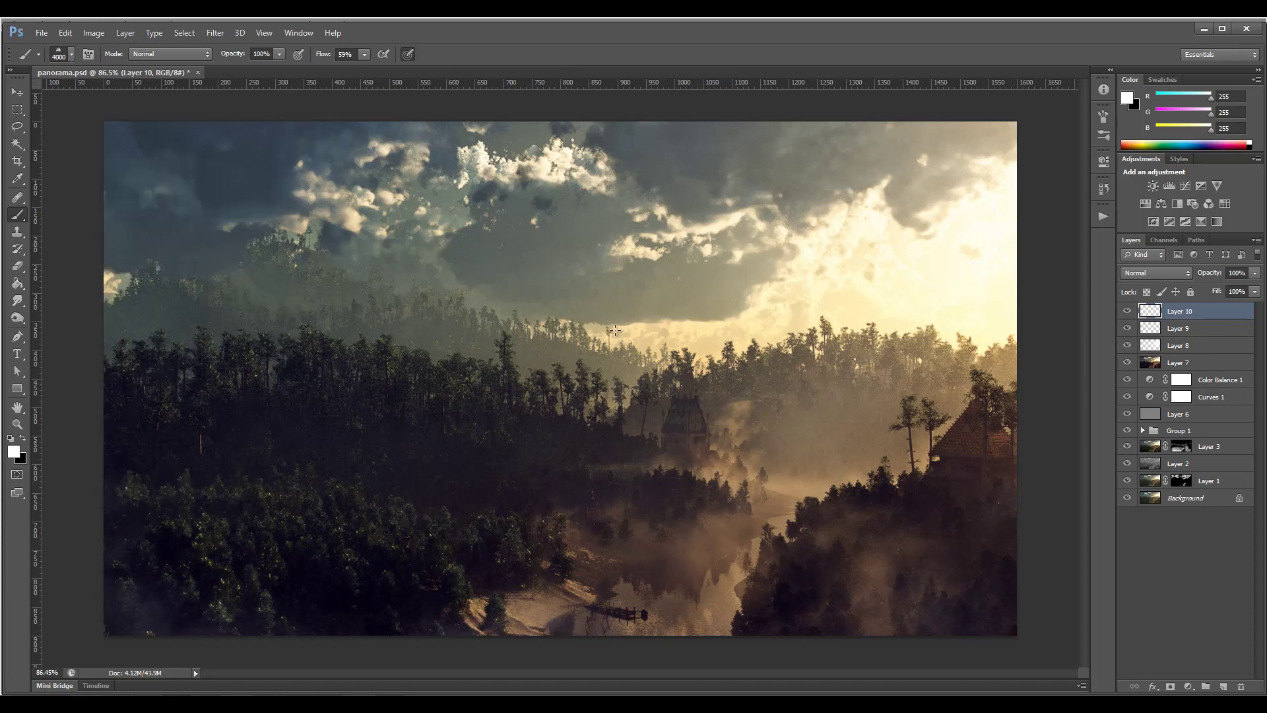
Choose the 854-pixel cloud brush, undo a trial stamp over the middle sky, and stamp a white cloud in the upper-left sky
right_click(672, 378)
drag(1073, 517, 1079, 585)
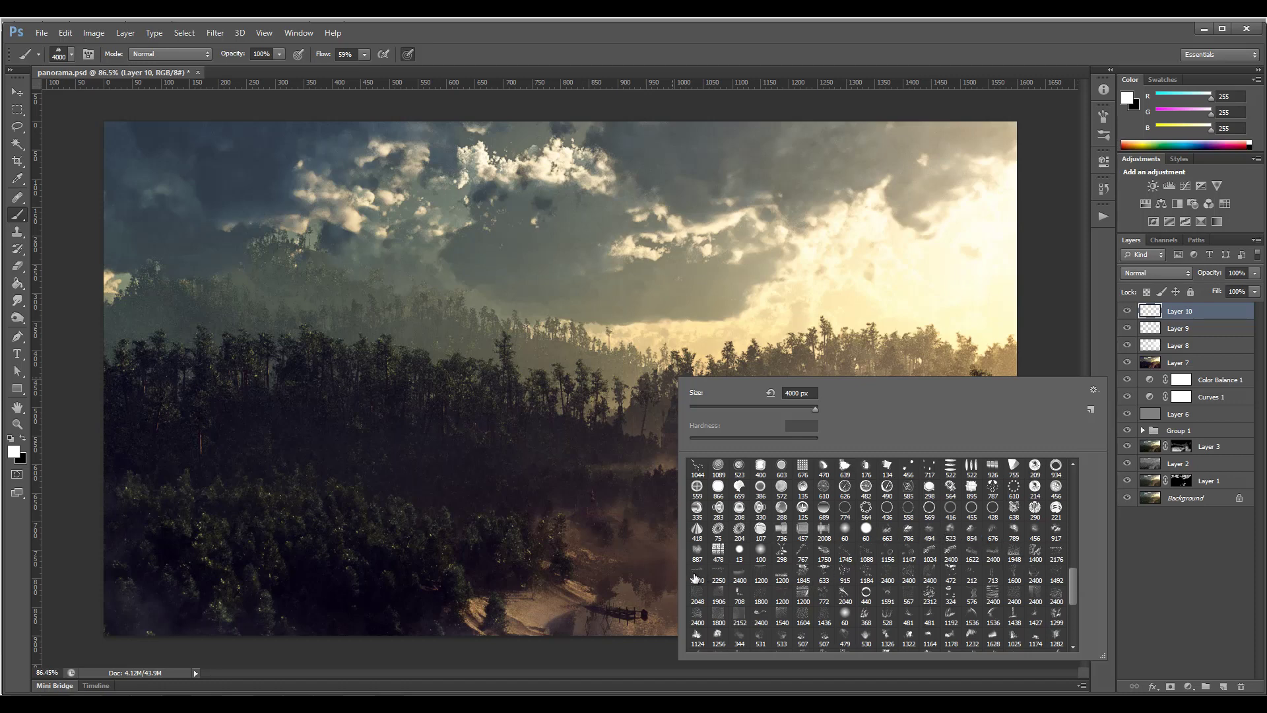
click(972, 530)
click(553, 271)
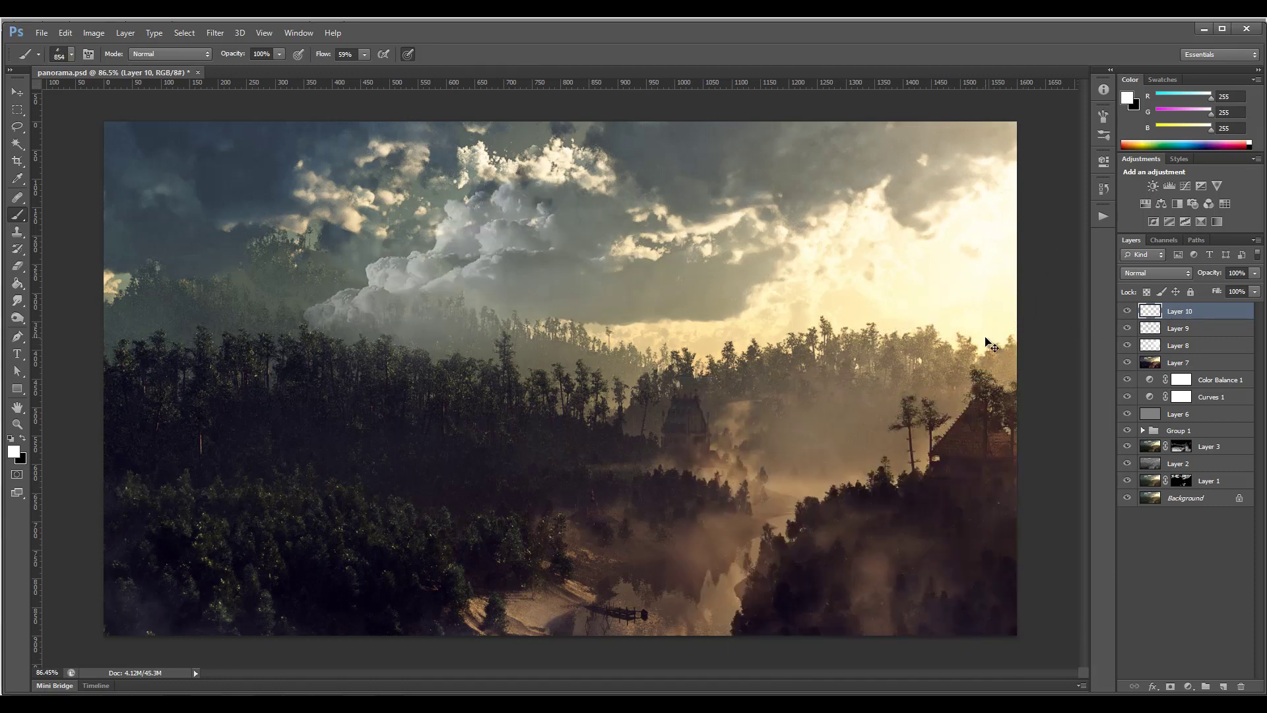
key(ctrl+z)
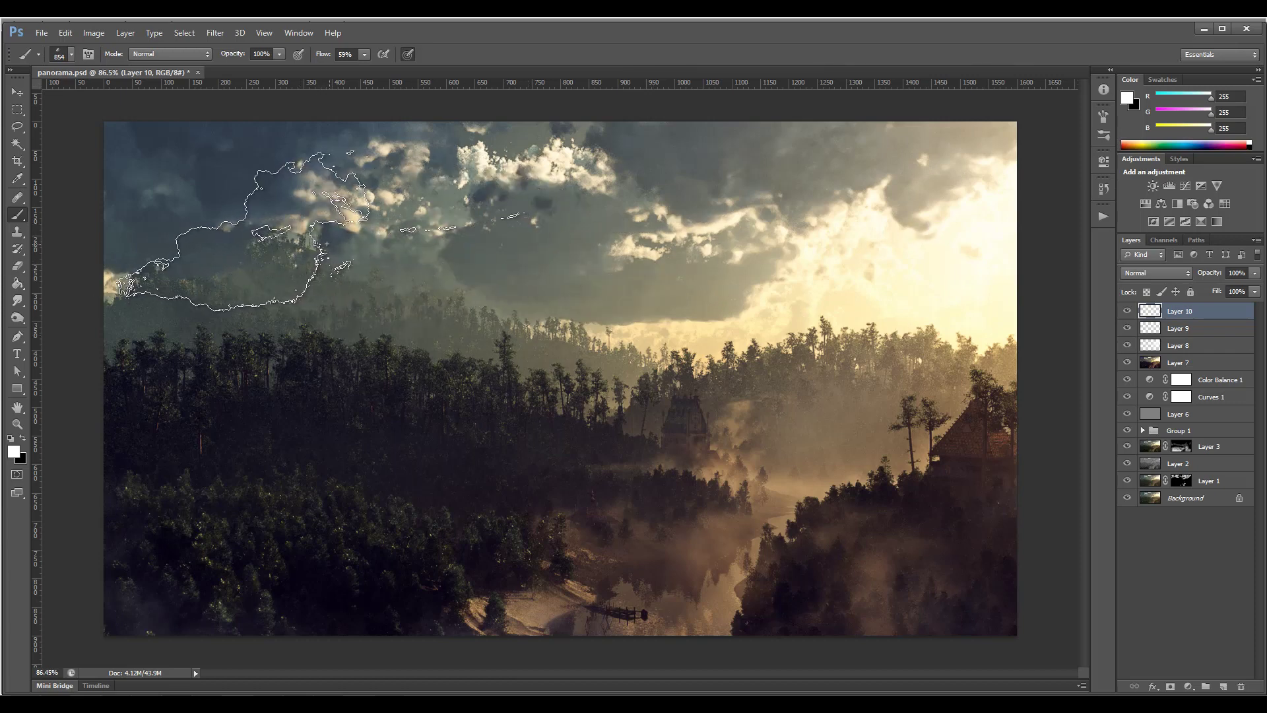
click(345, 237)
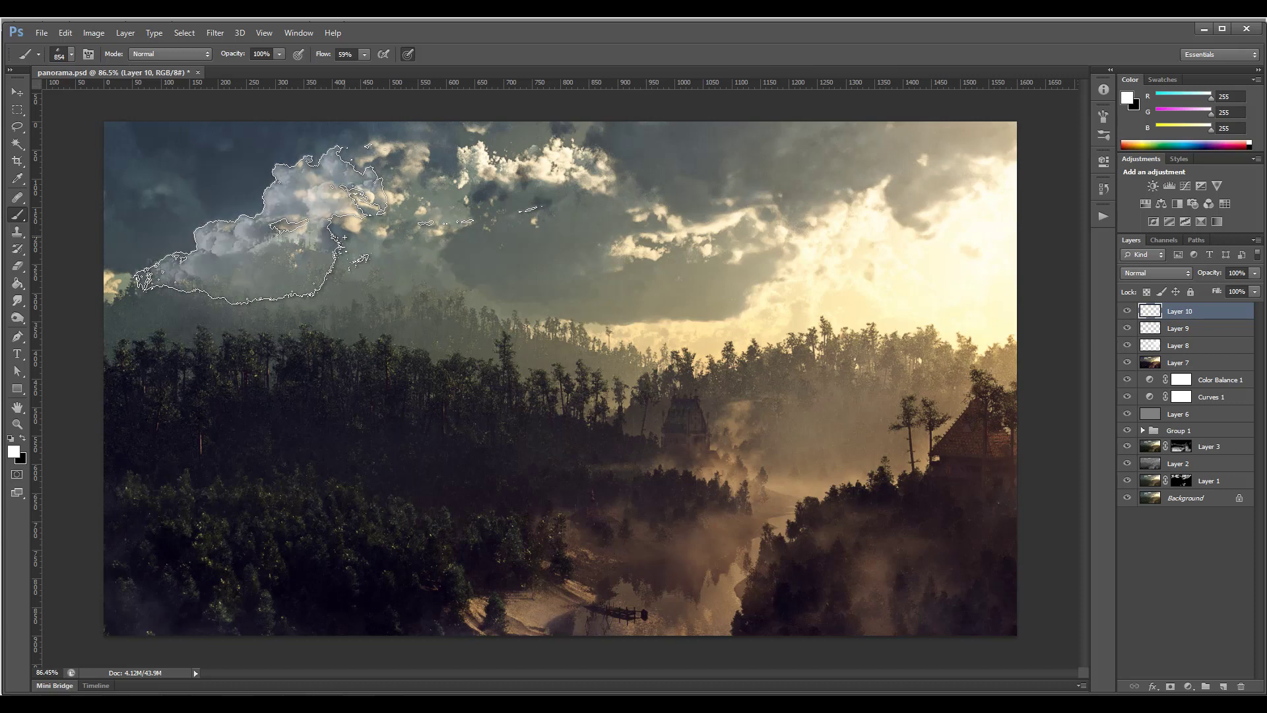
Flip the stamped cloud in Layer 10 horizontally and move it against the image's left edge
click(65, 32)
mouse_move(140, 295)
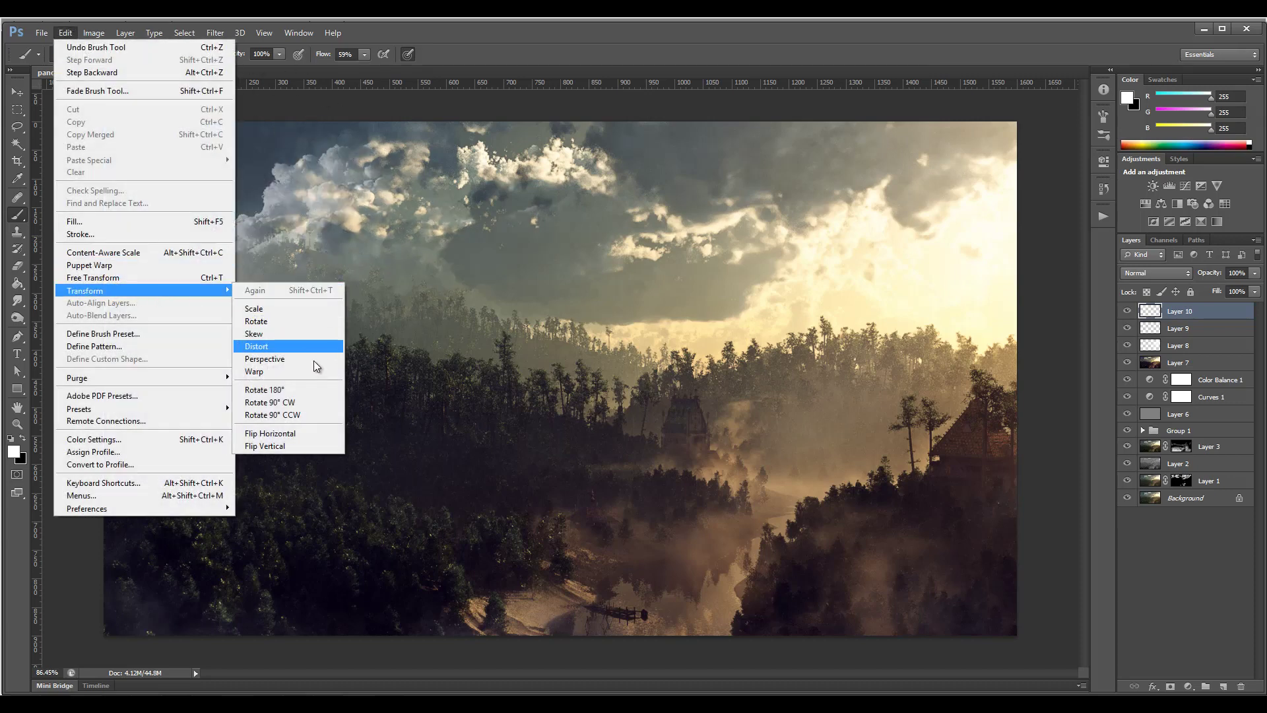
click(307, 436)
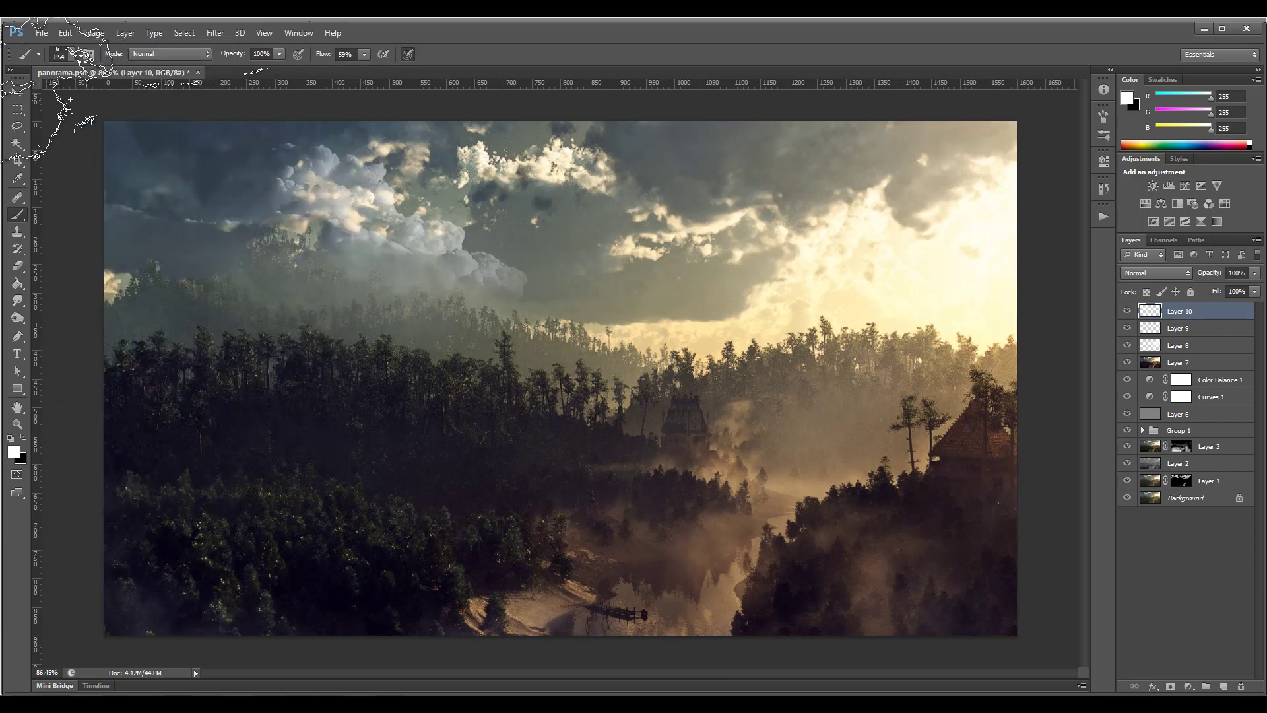
click(17, 91)
drag(354, 198, 161, 242)
Reduce the fill of the cloud in Layer 10 to 24%
click(1257, 291)
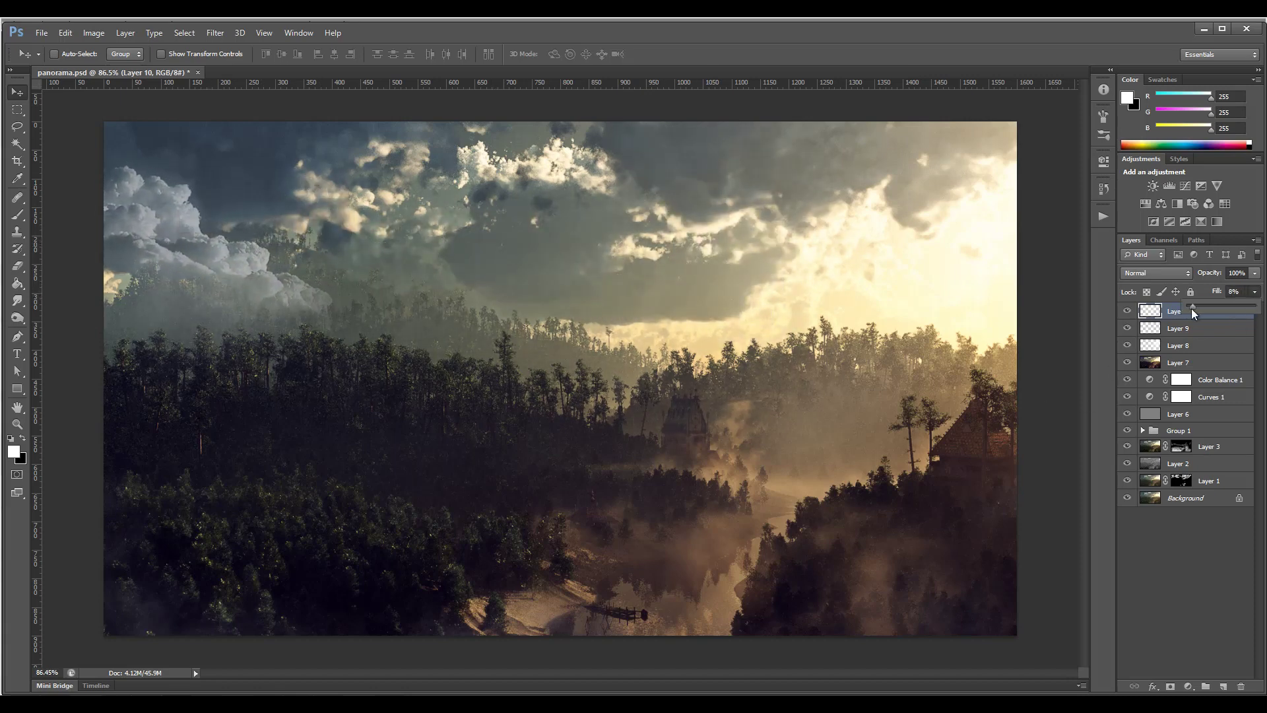
drag(1192, 310, 1200, 309)
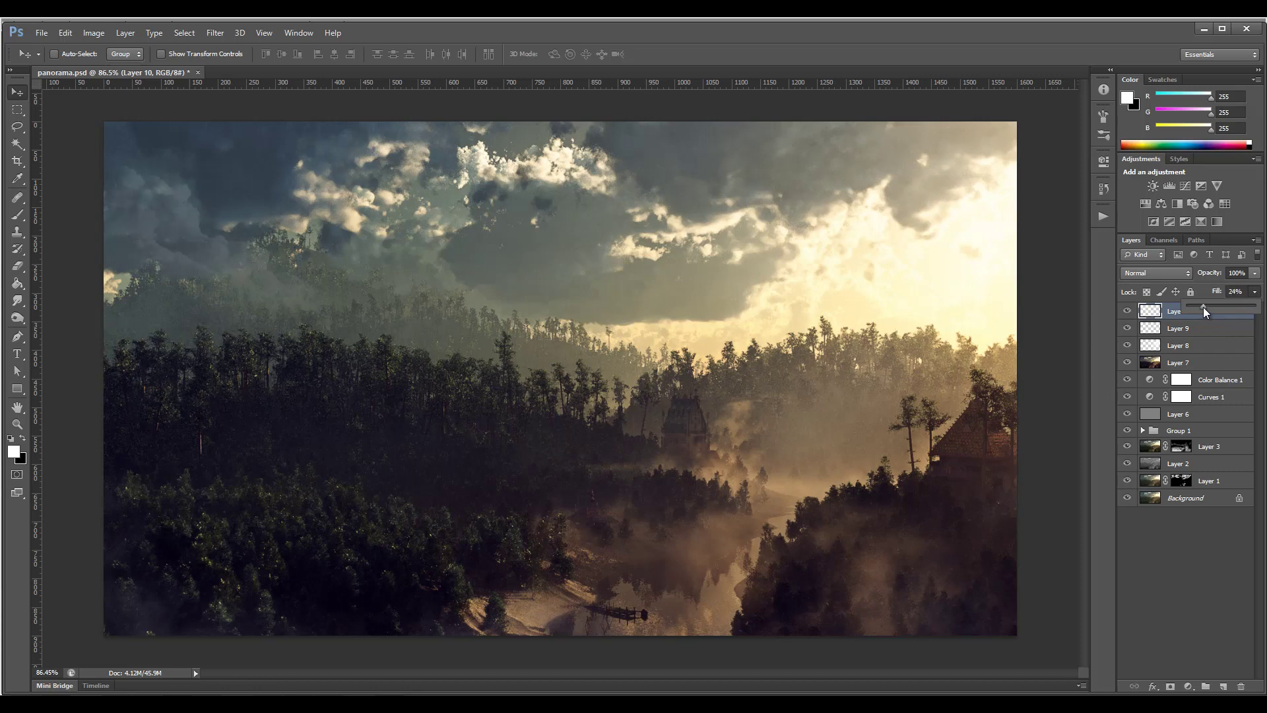
click(1249, 321)
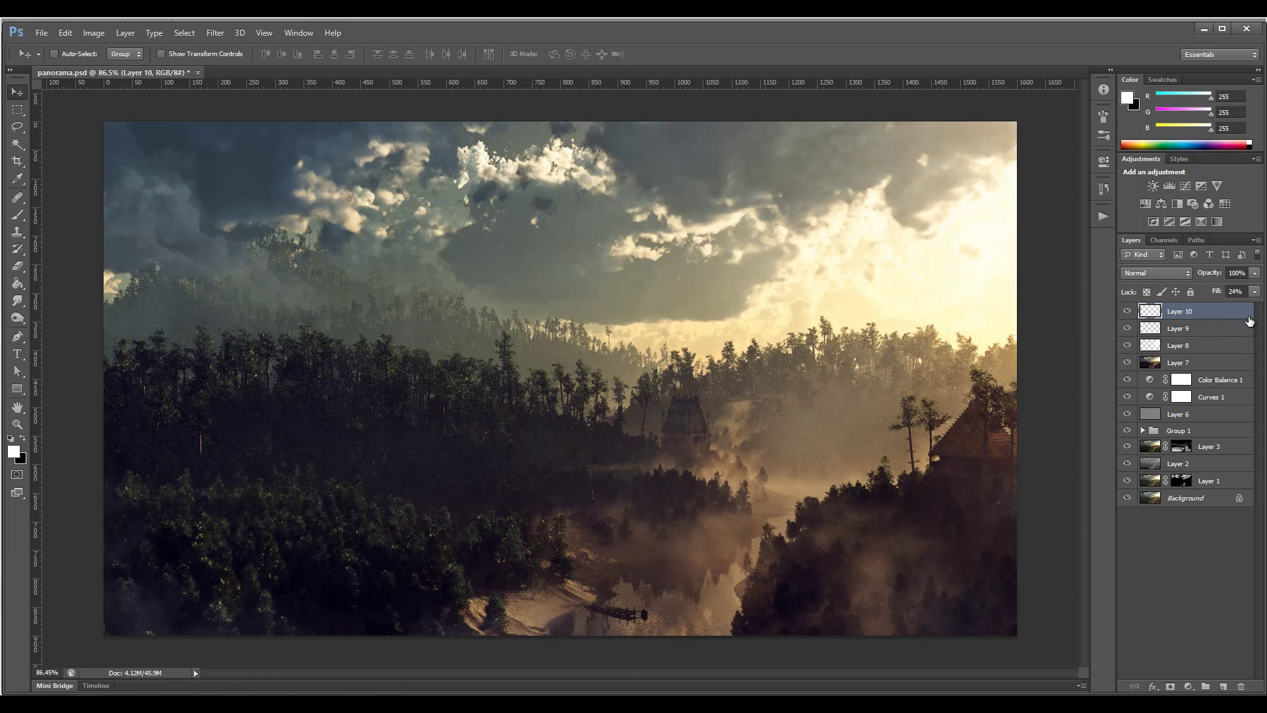
Delete the cloud layer and add a new empty layer above Layer 9
key(Delete)
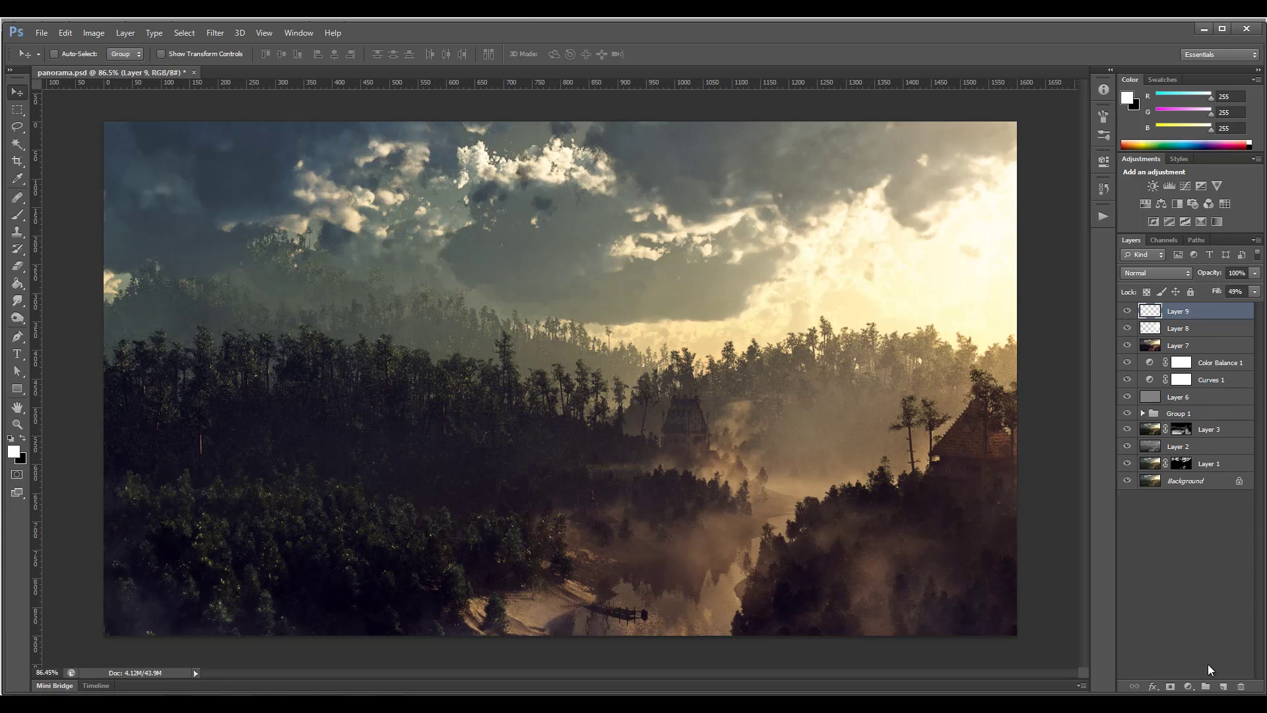
click(1223, 687)
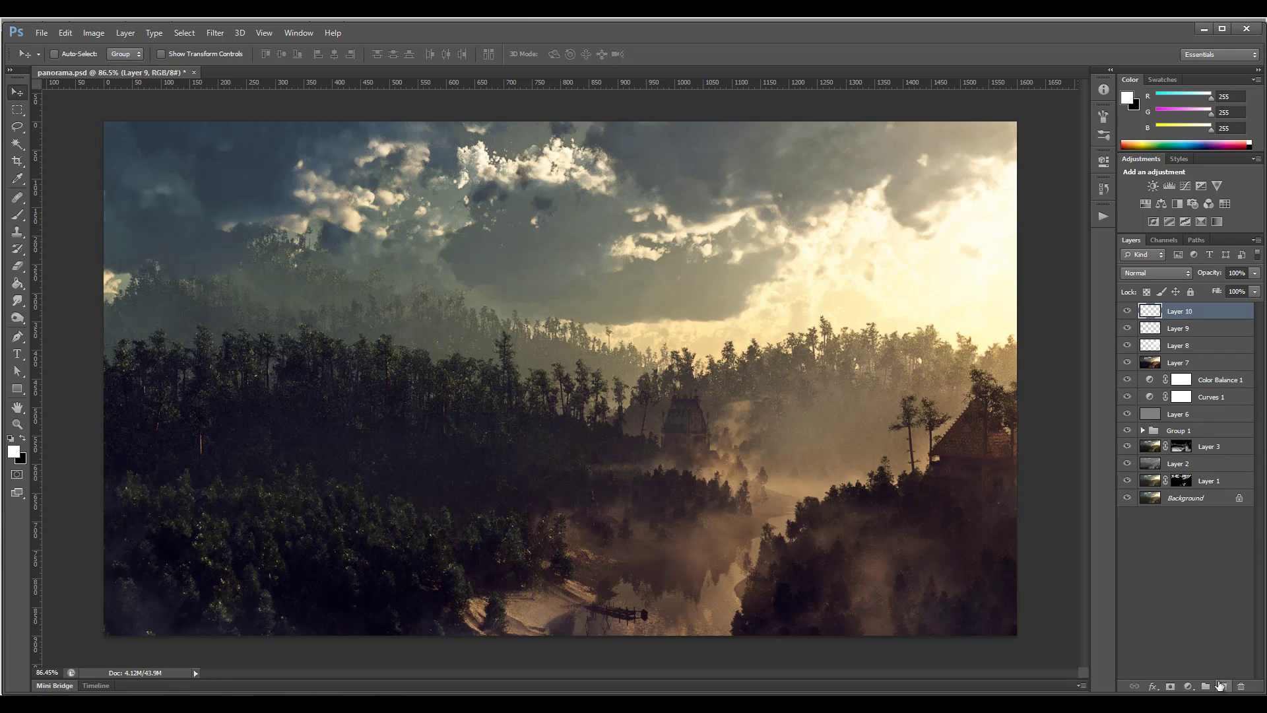
Choose the 1535-pixel smoke brush preset for painting and reduce its size to 298 pixels
right_click(602, 312)
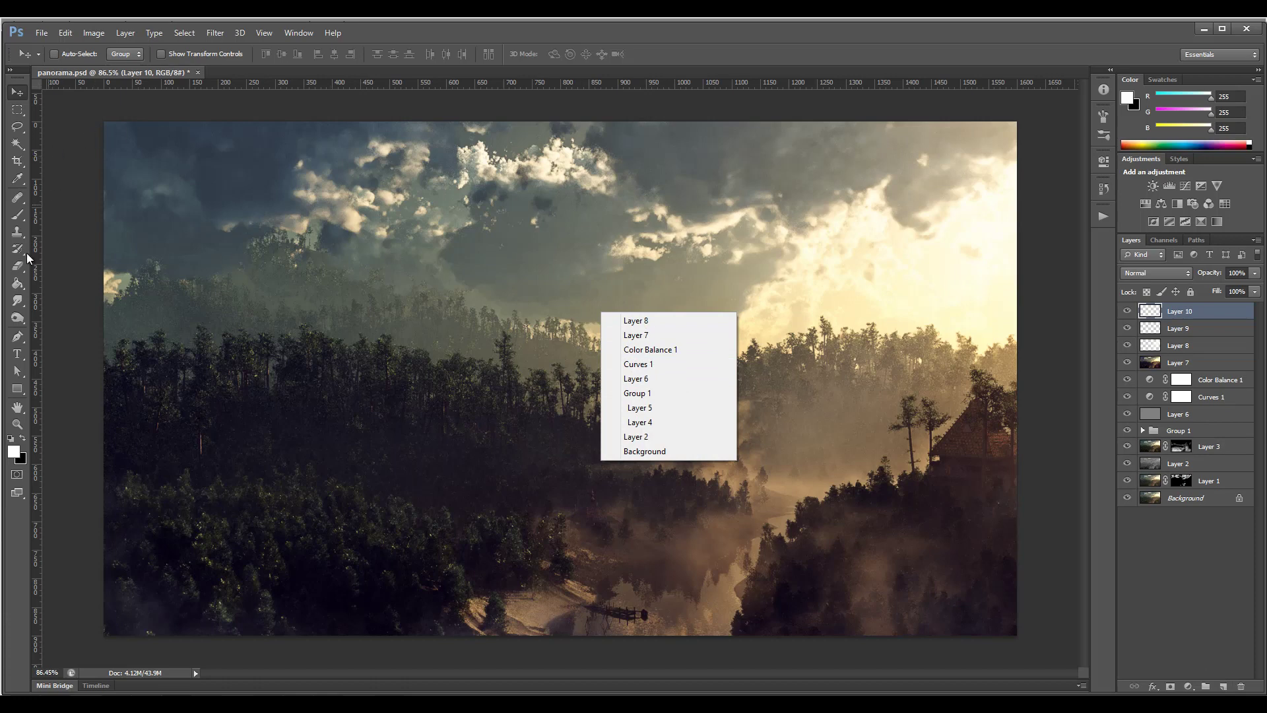
click(18, 215)
click(18, 214)
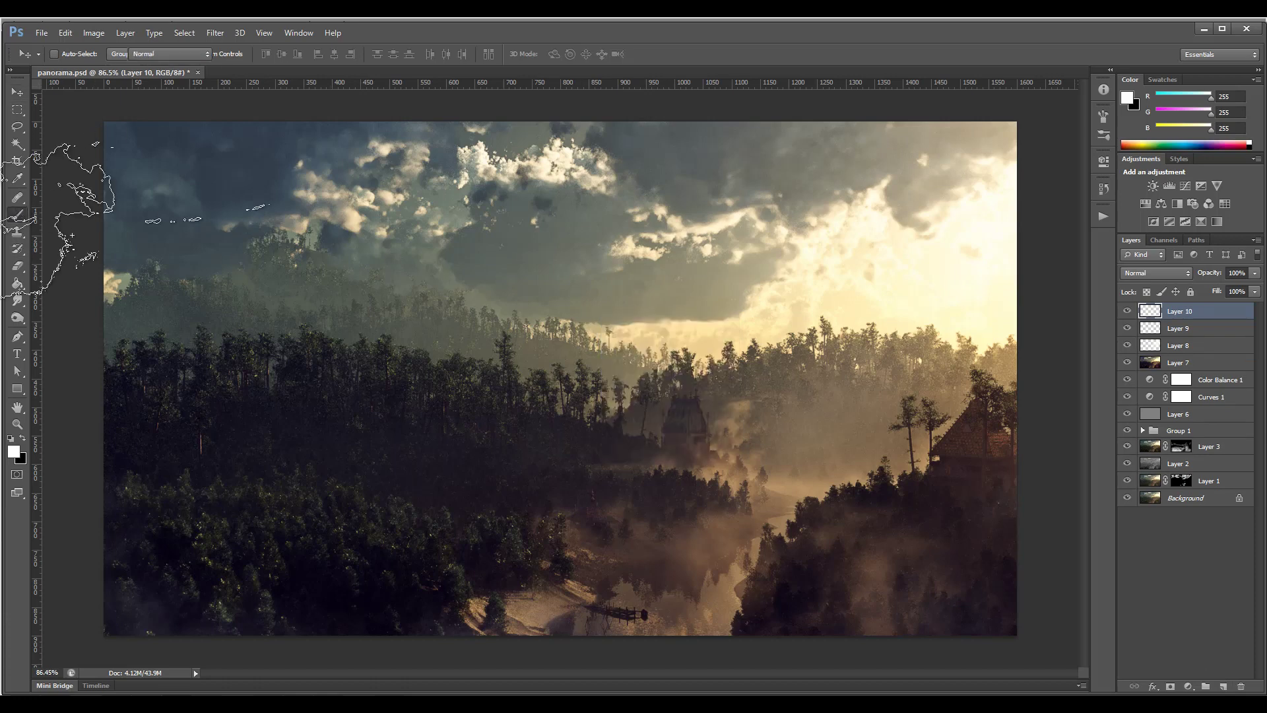
right_click(467, 305)
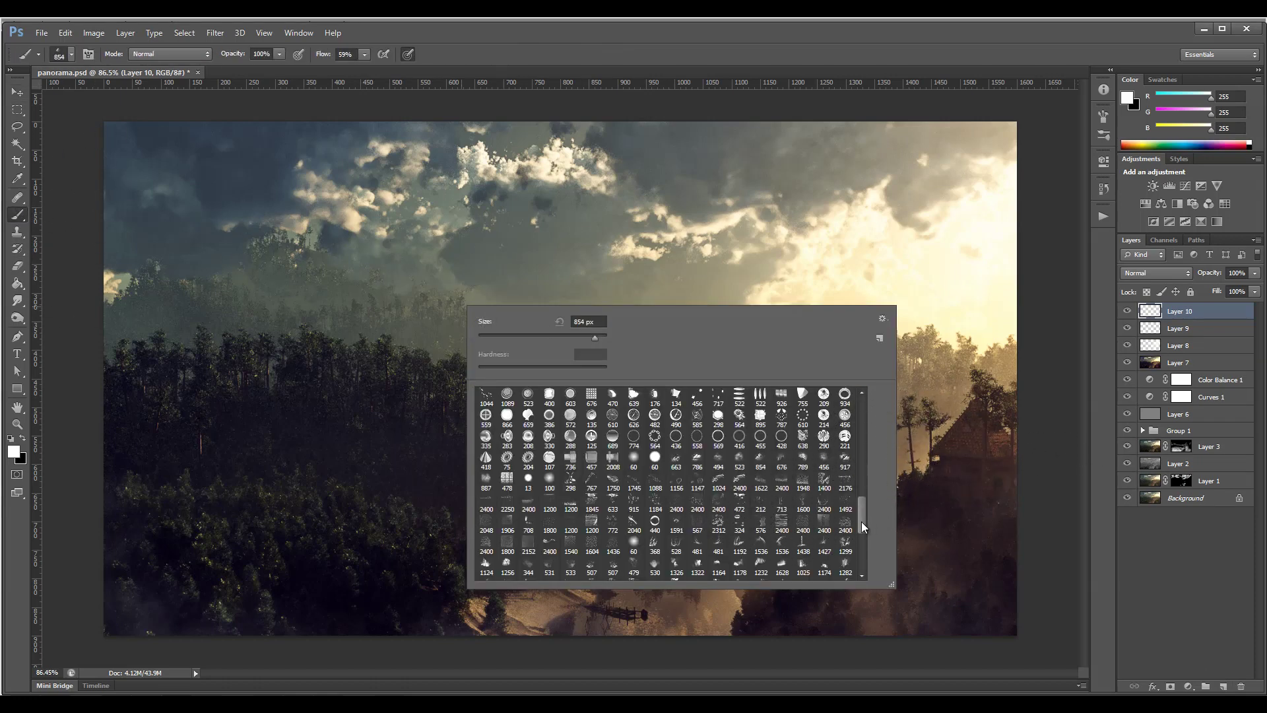
drag(864, 526, 862, 437)
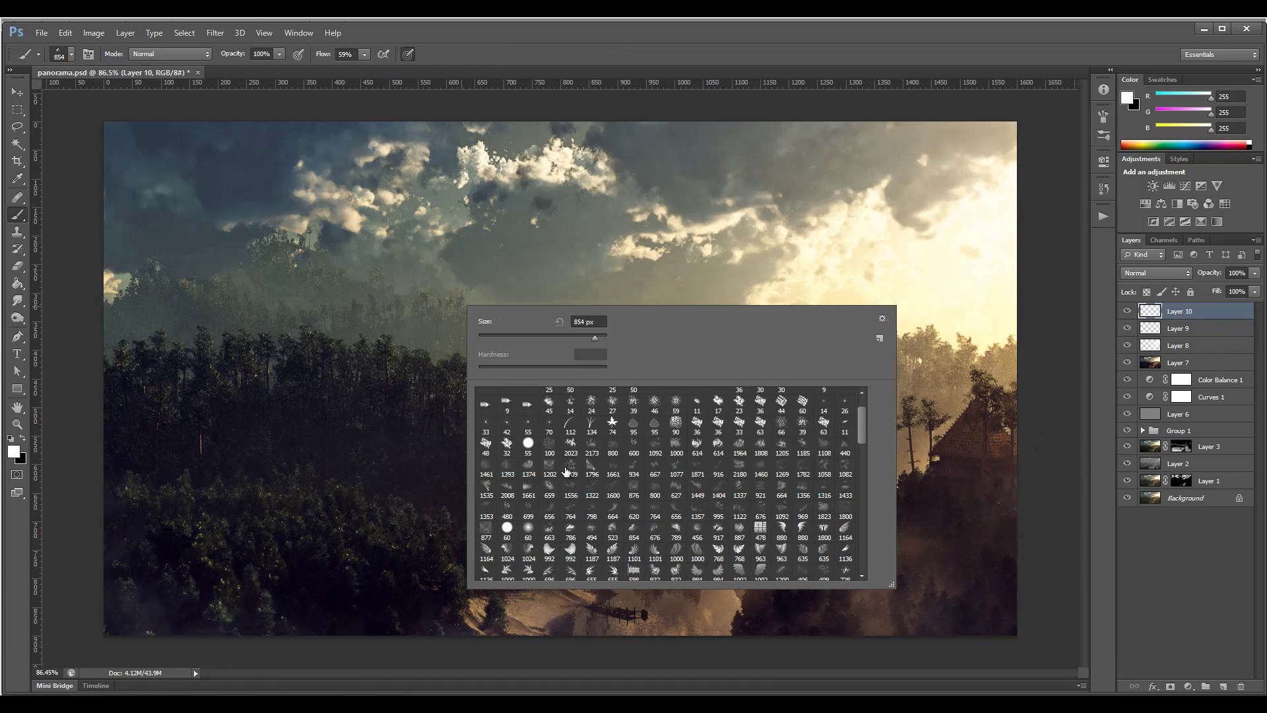
click(487, 489)
drag(598, 342, 581, 342)
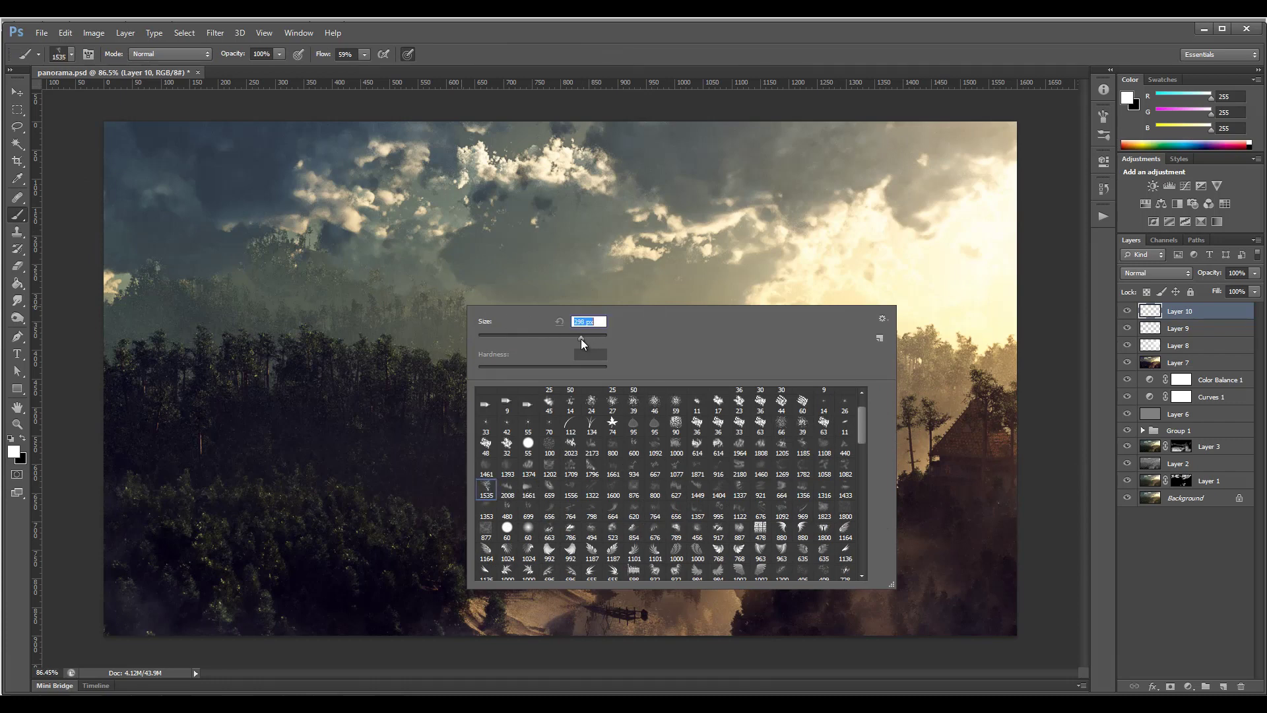
click(163, 437)
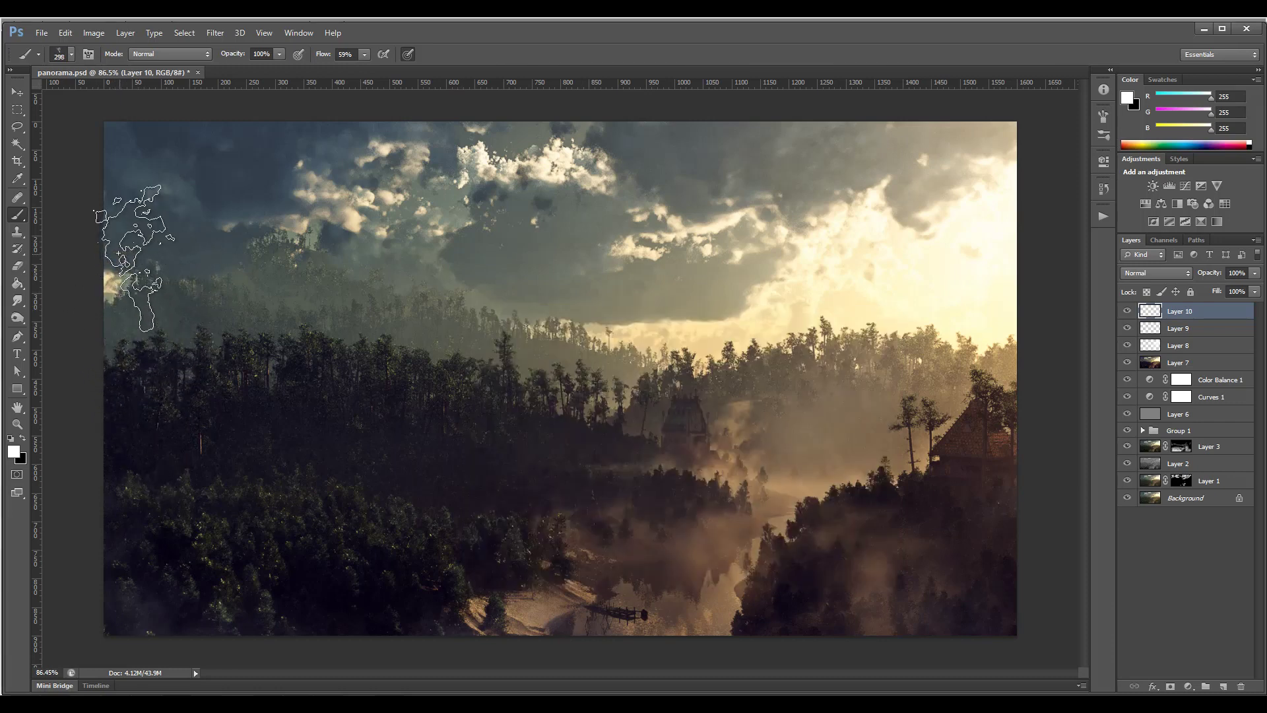
Enlarge the smoke brush to 600 pixels and stamp white smoke down the left edge of the landscape
key(bracketright)
key(bracketright)
key(bracketright)
key(bracketright)
click(62, 253)
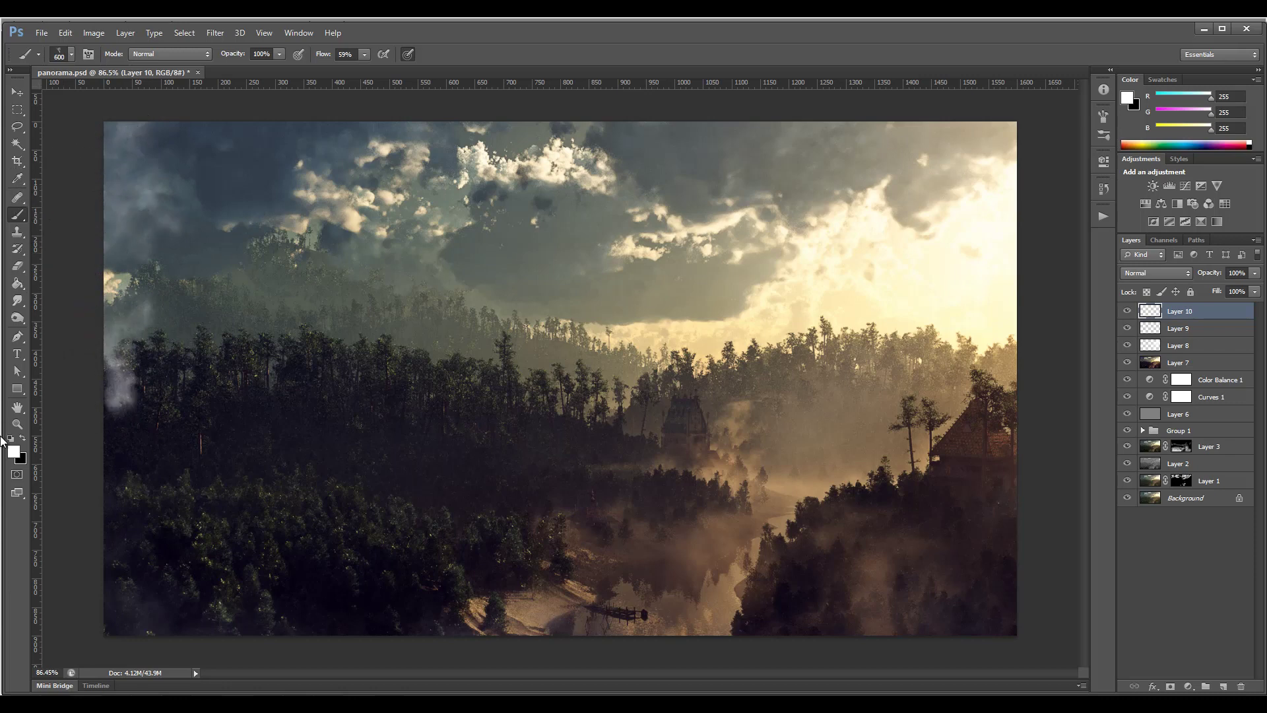
click(73, 462)
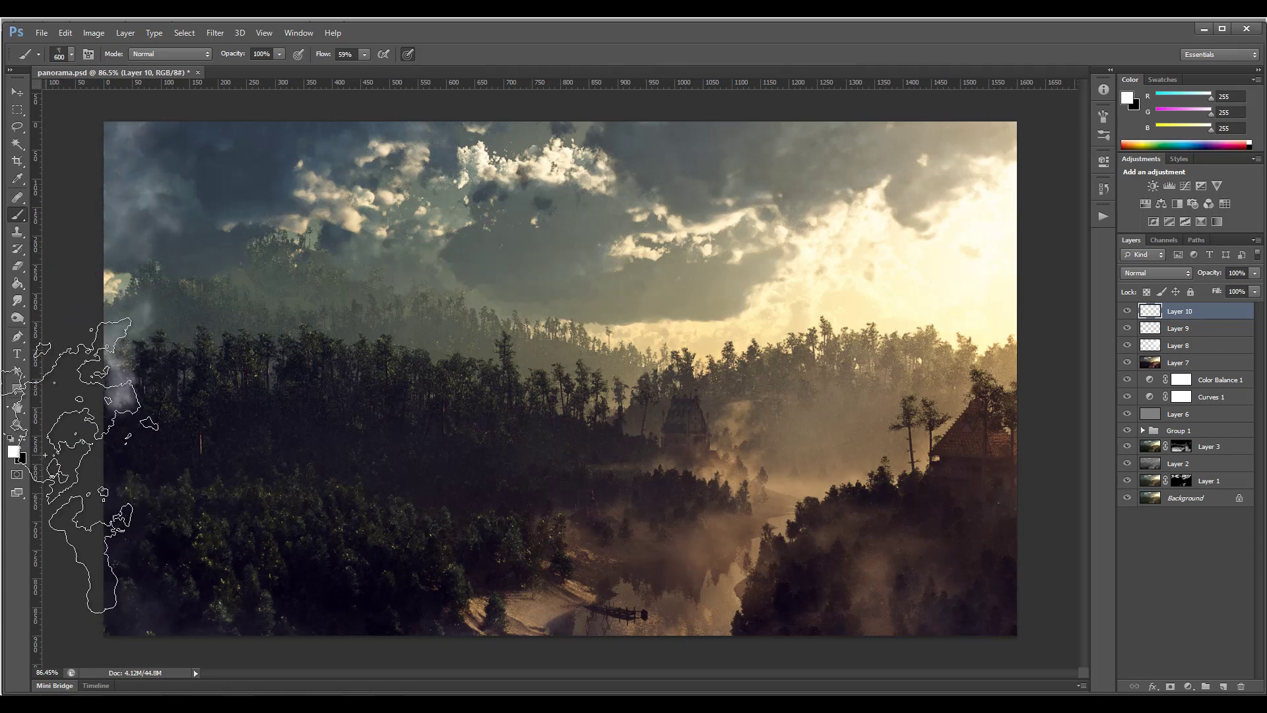
Stamp smoke below the house at the right edge with a 250-pixel brush and over the lower-right hill at 400 pixels
key(bracketleft)
key(bracketleft)
key(bracketleft)
key(bracketleft)
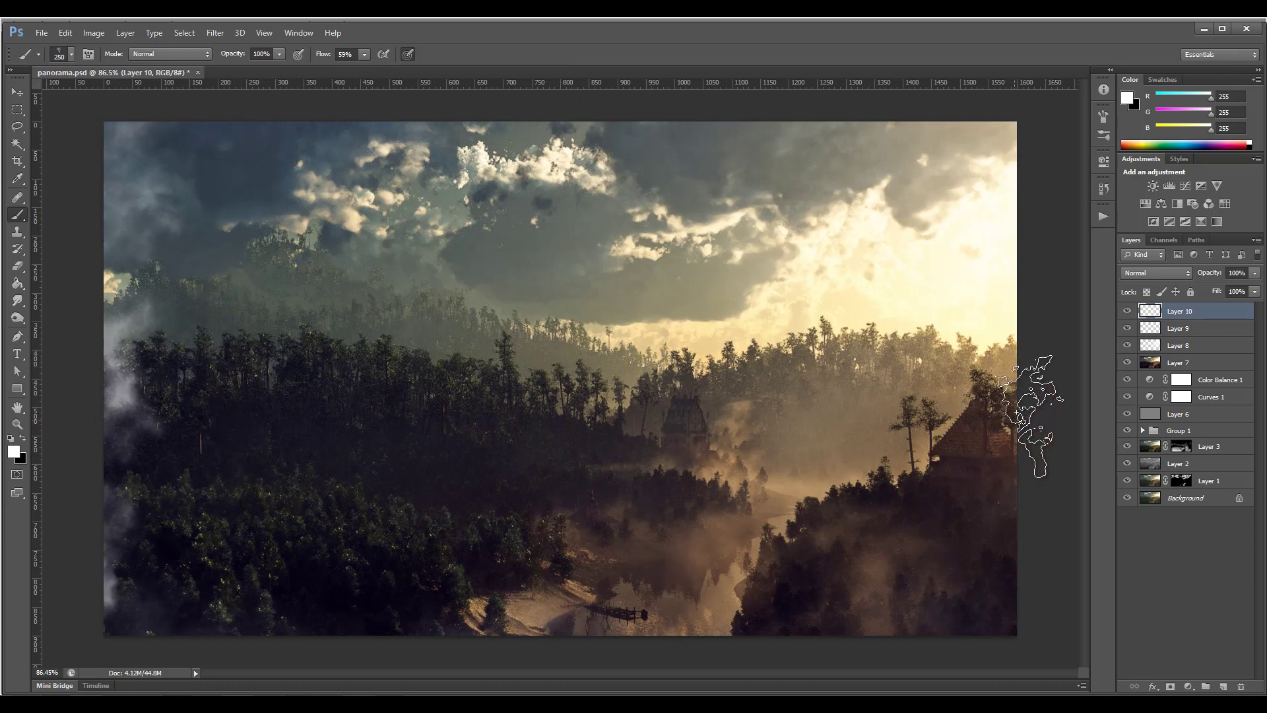
click(1023, 505)
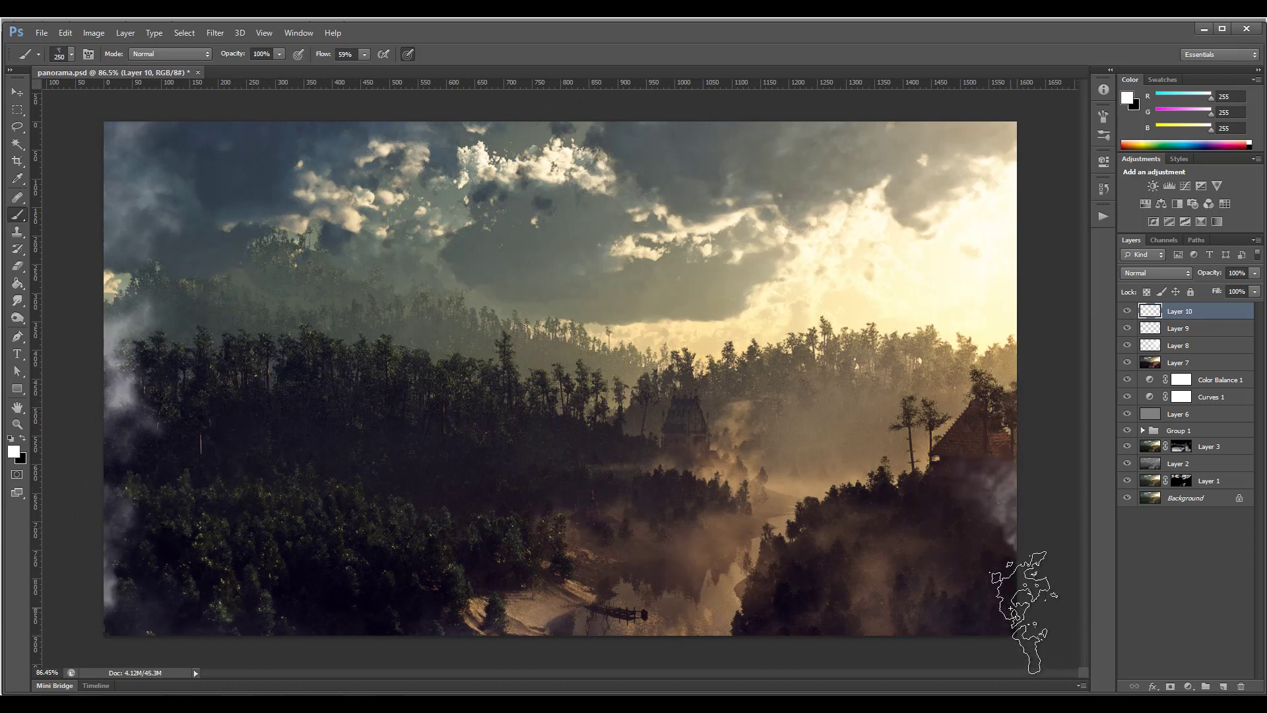
key(bracketright)
key(bracketright)
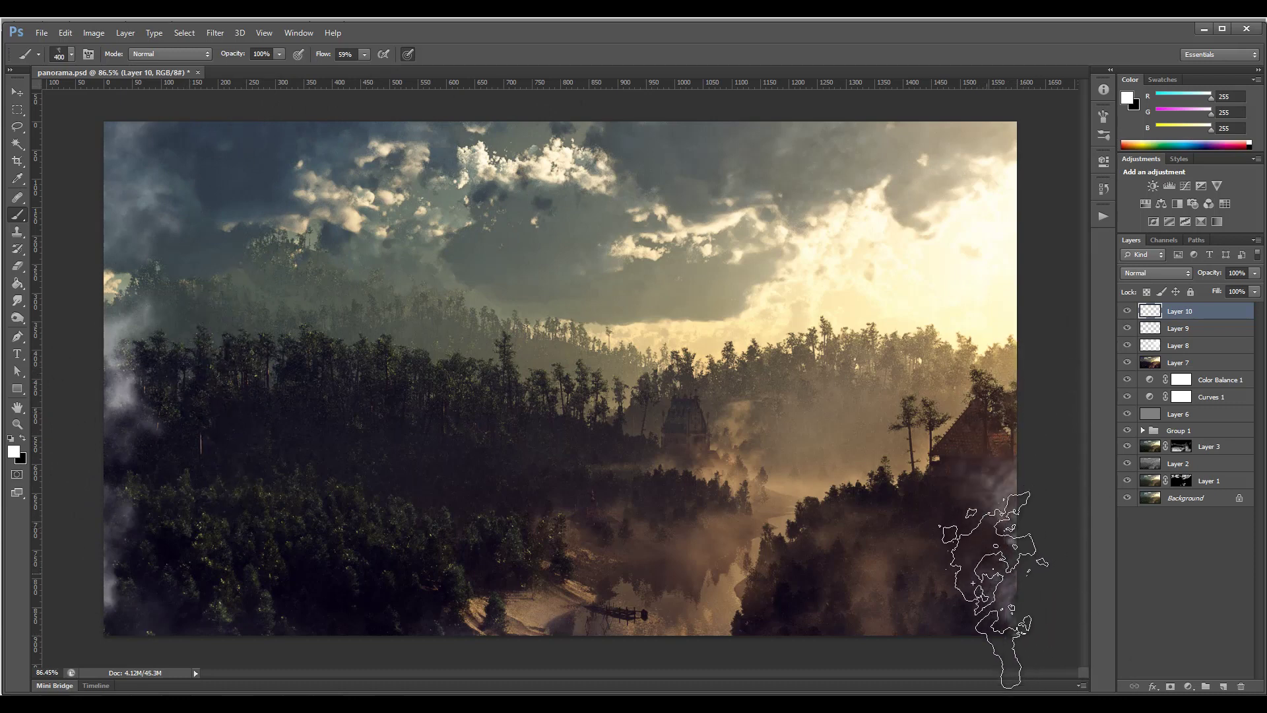
drag(997, 524, 963, 581)
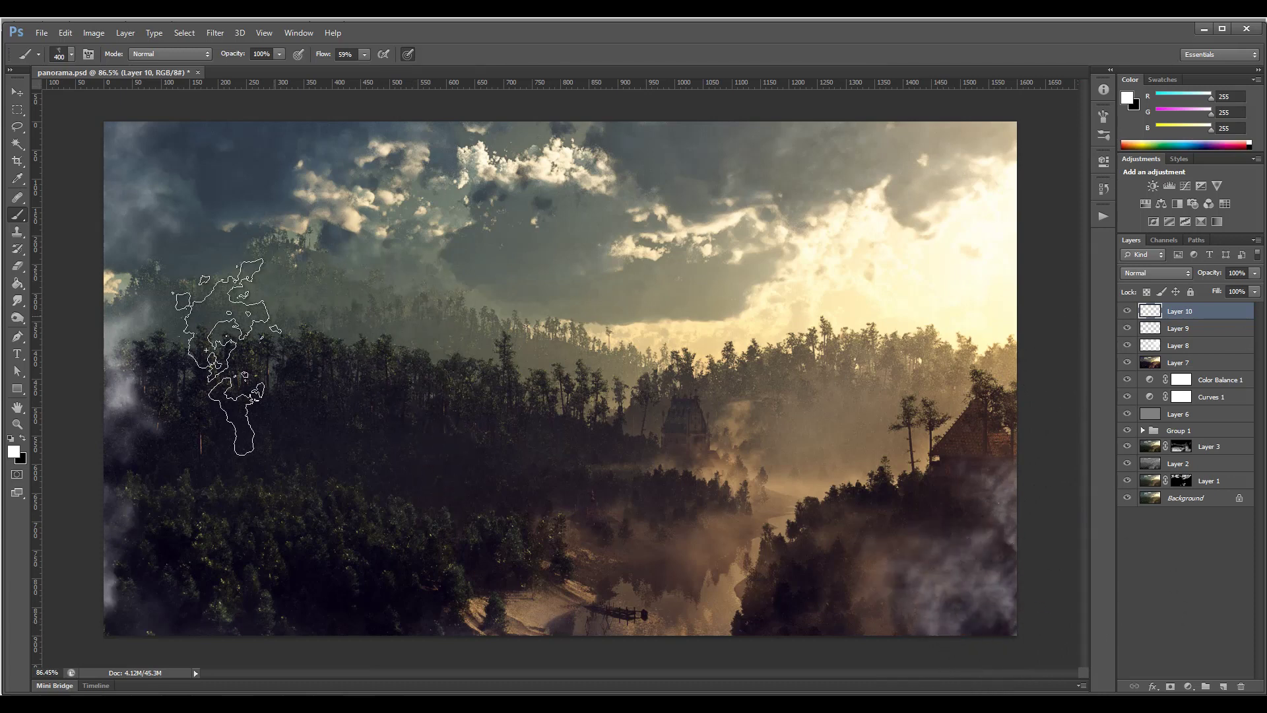
Shrink the brush to 200 pixels and reduce the fill of the smoke in Layer 10 to 52%
key(bracketleft)
key(bracketleft)
key(bracketleft)
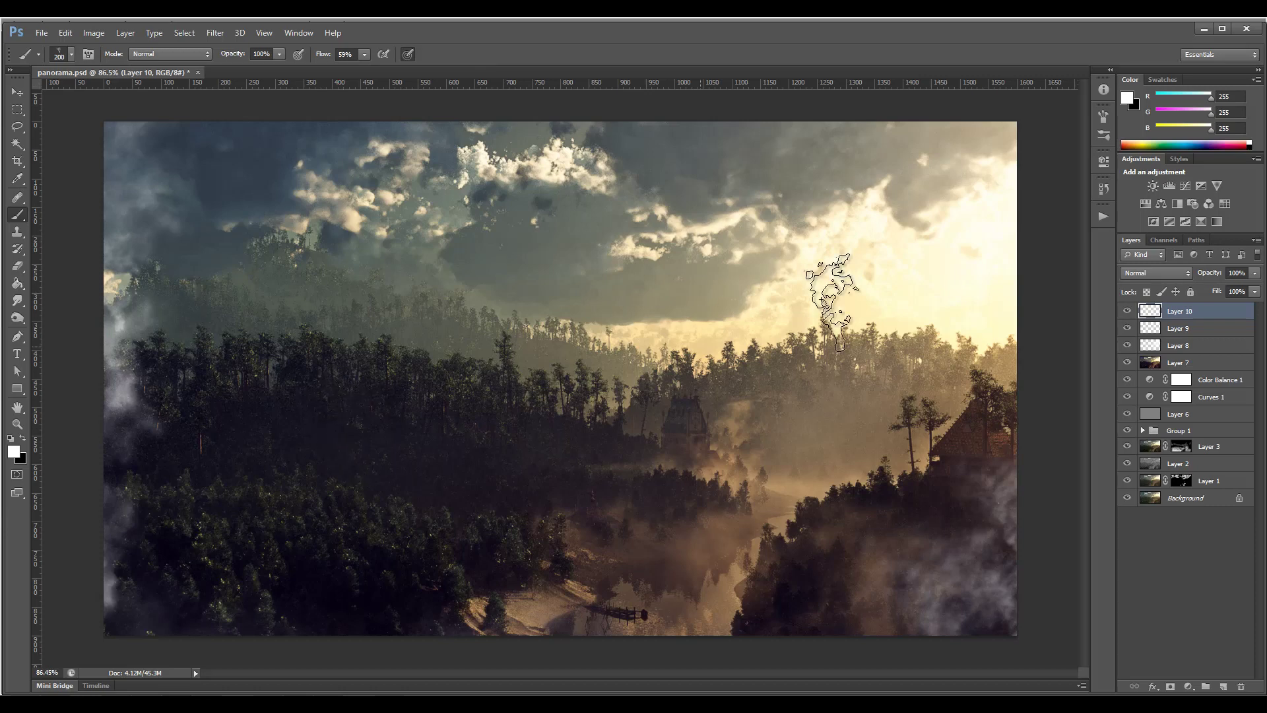
click(1255, 291)
drag(1255, 309, 1212, 309)
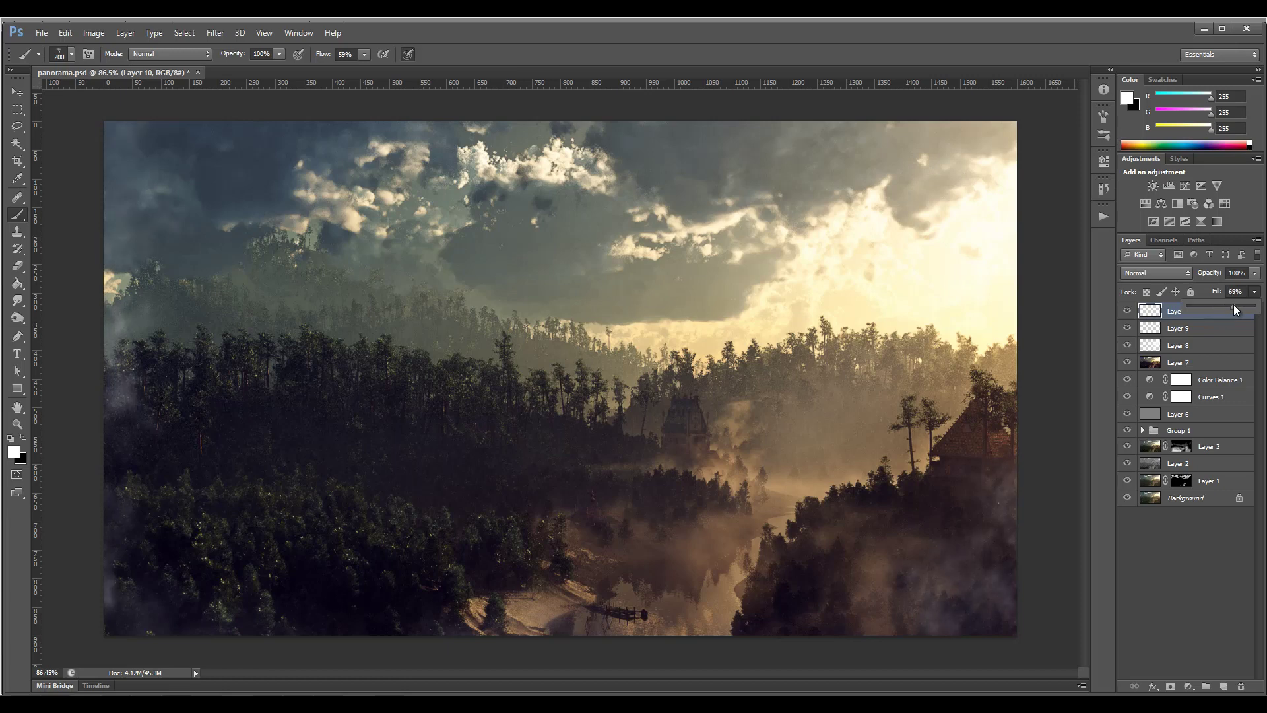
drag(1235, 305, 1227, 305)
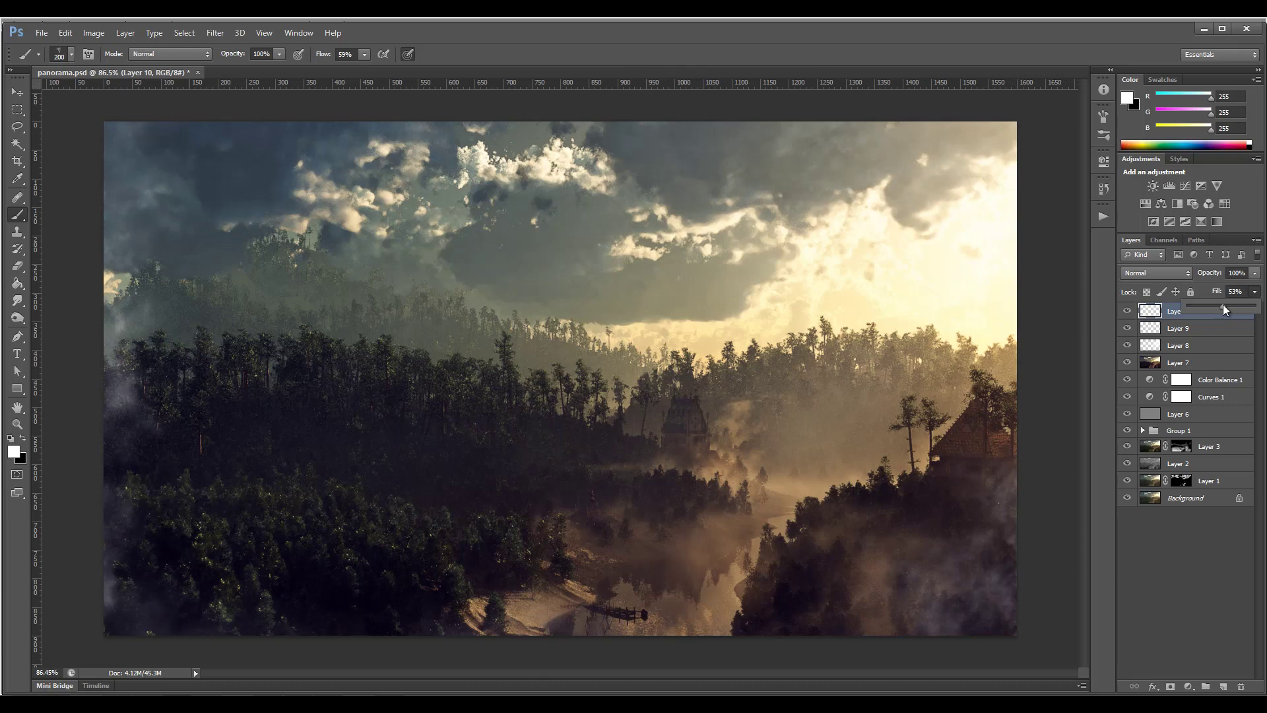
drag(1223, 304, 1222, 304)
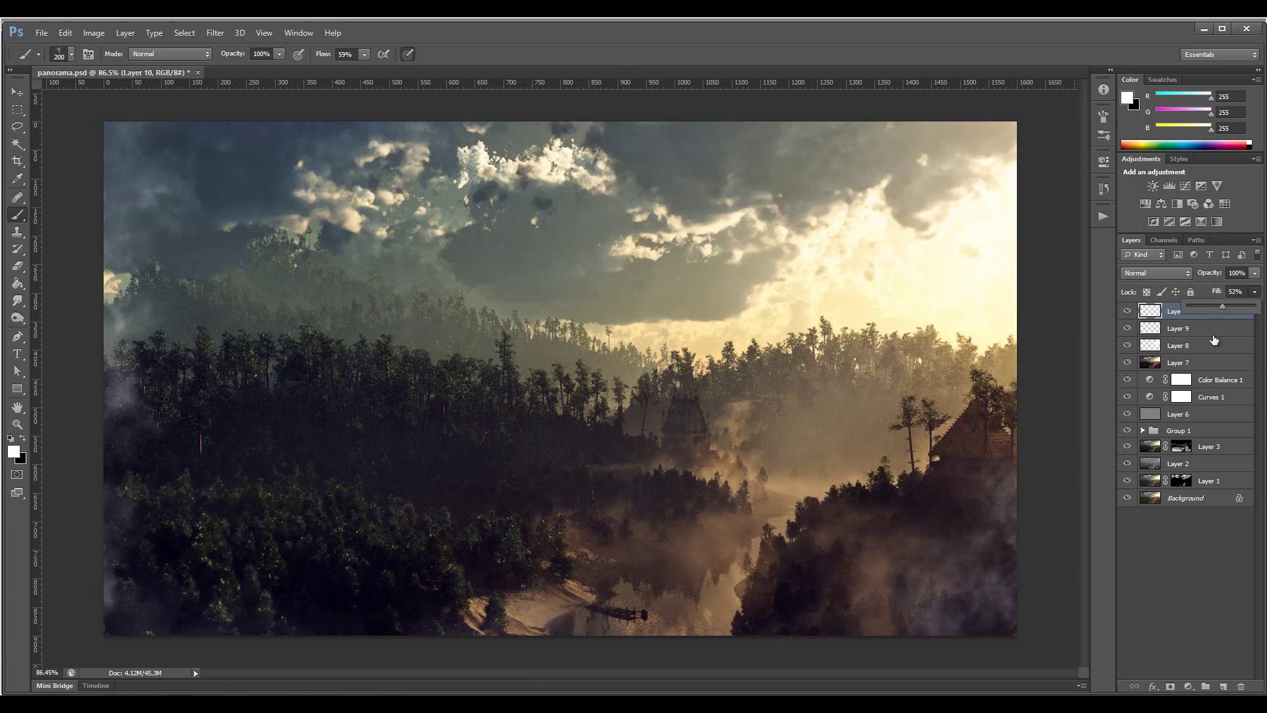
Add a Curves adjustment layer and pull the curve's white point down to black
click(1192, 686)
click(1194, 481)
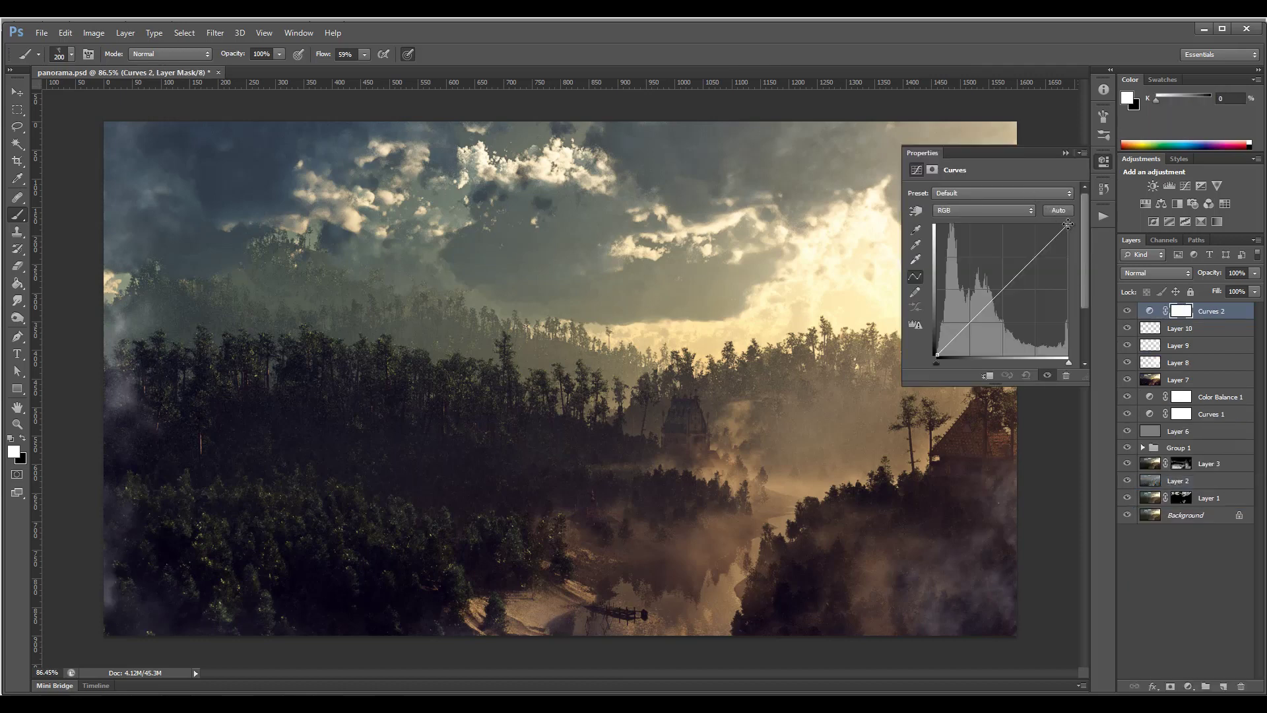
drag(1067, 225, 1069, 357)
Mask the Curves 2 layer with a black-filled rectangle just inside the image borders and clear the selection
click(18, 110)
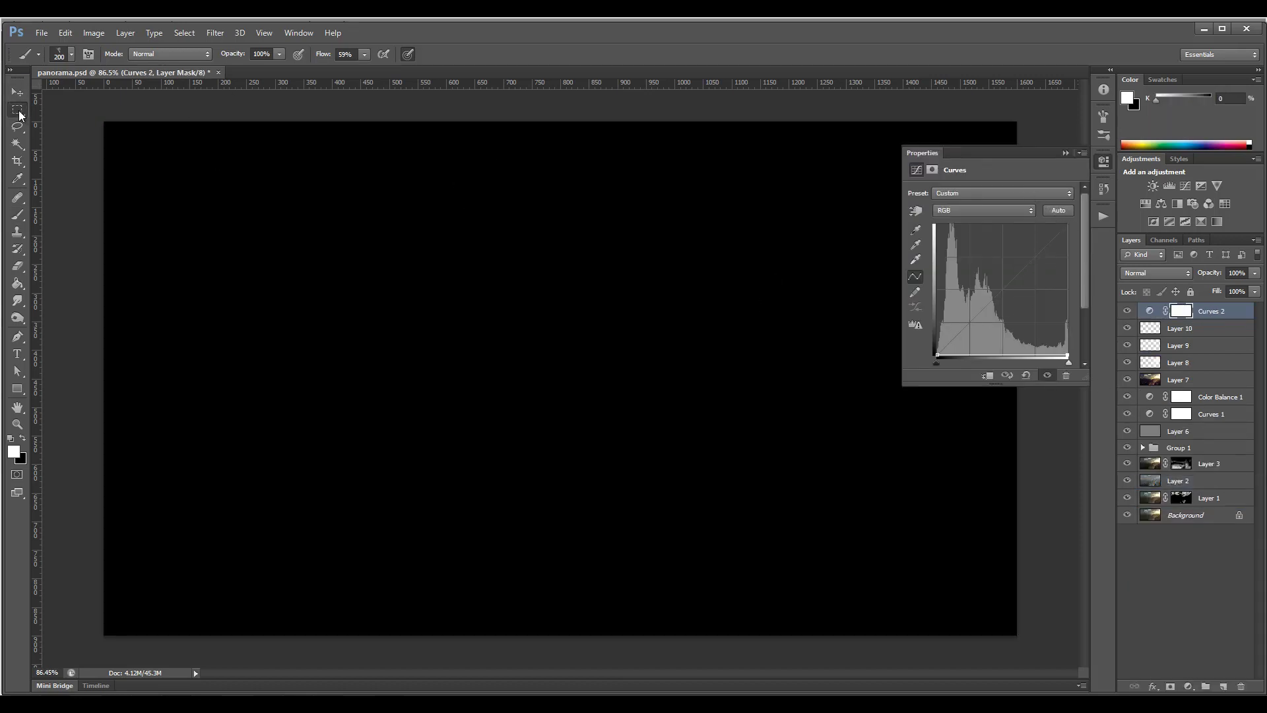
drag(115, 132, 1003, 624)
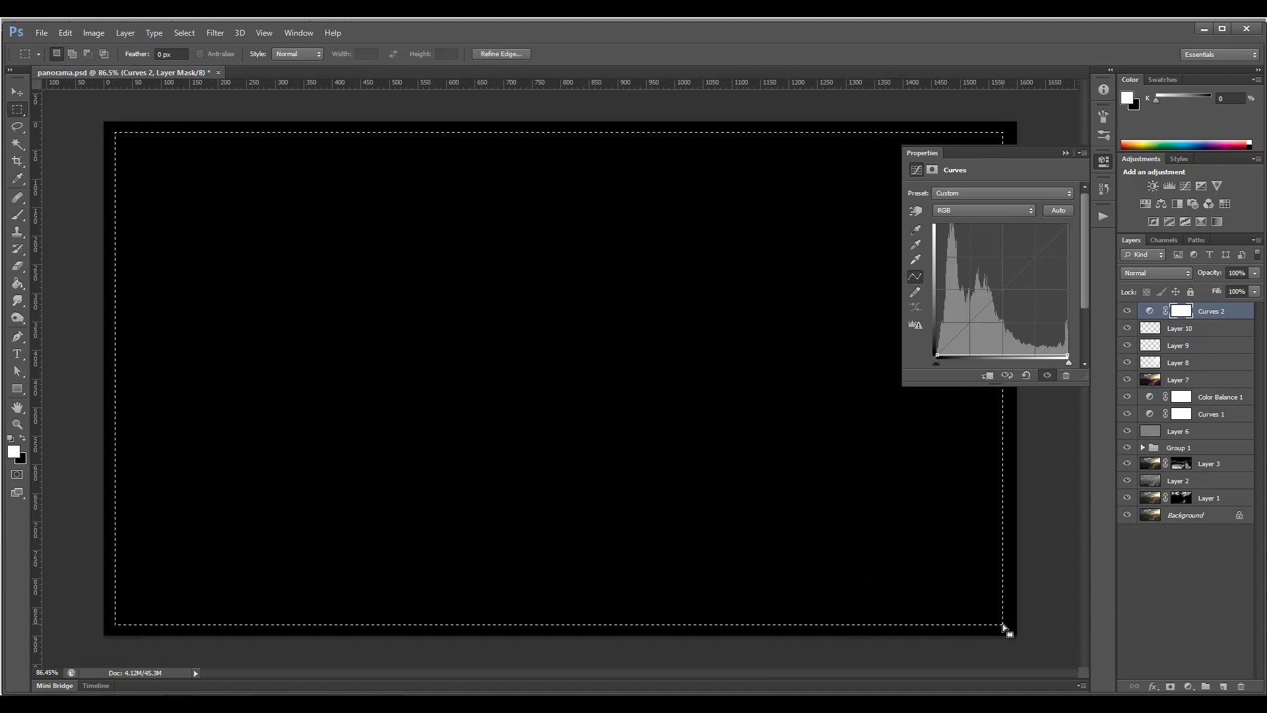
key(ctrl+BackSpace)
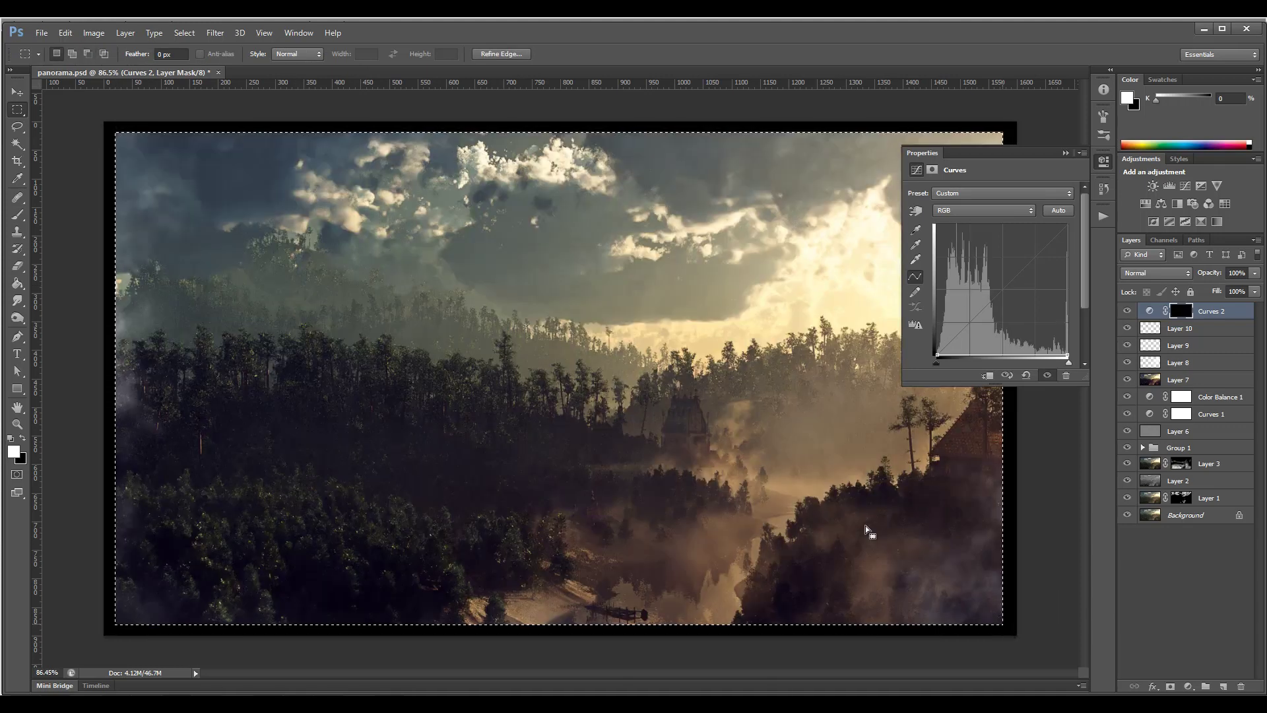
key(ctrl+d)
Feather the Curves 2 mask by 59 px and set the layer's blend mode to Soft Light
click(934, 170)
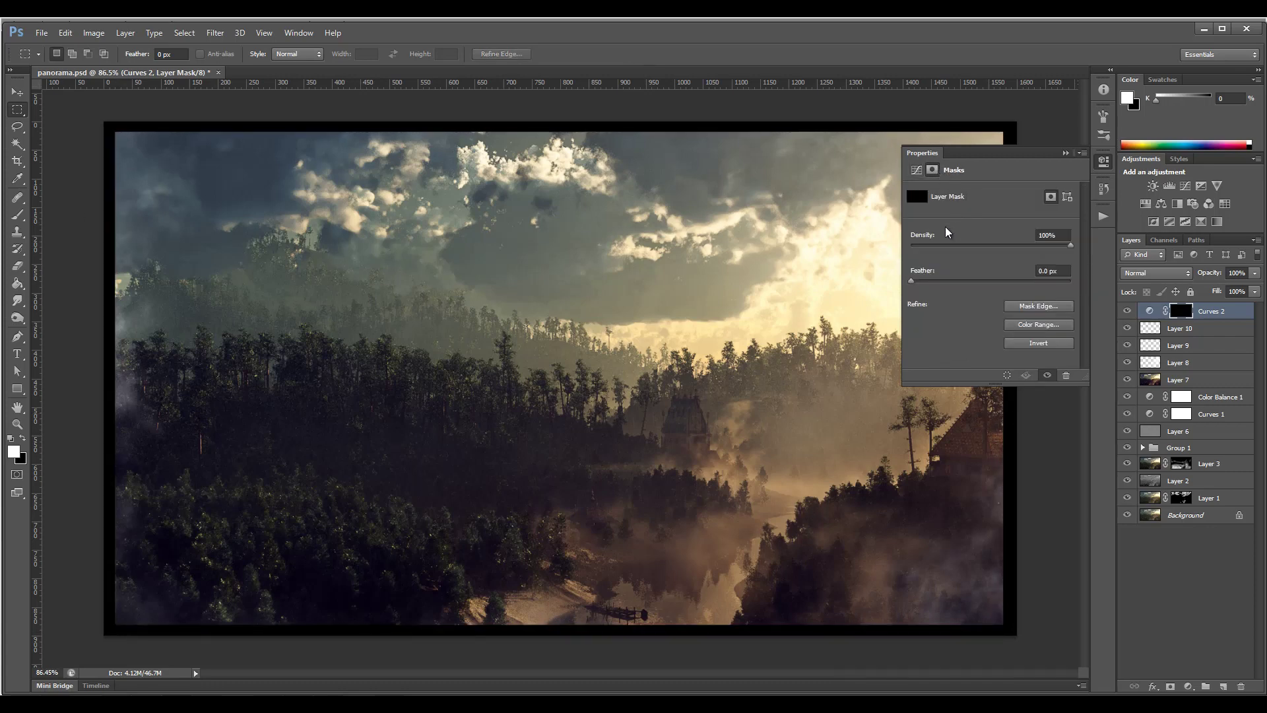
drag(914, 282, 1004, 284)
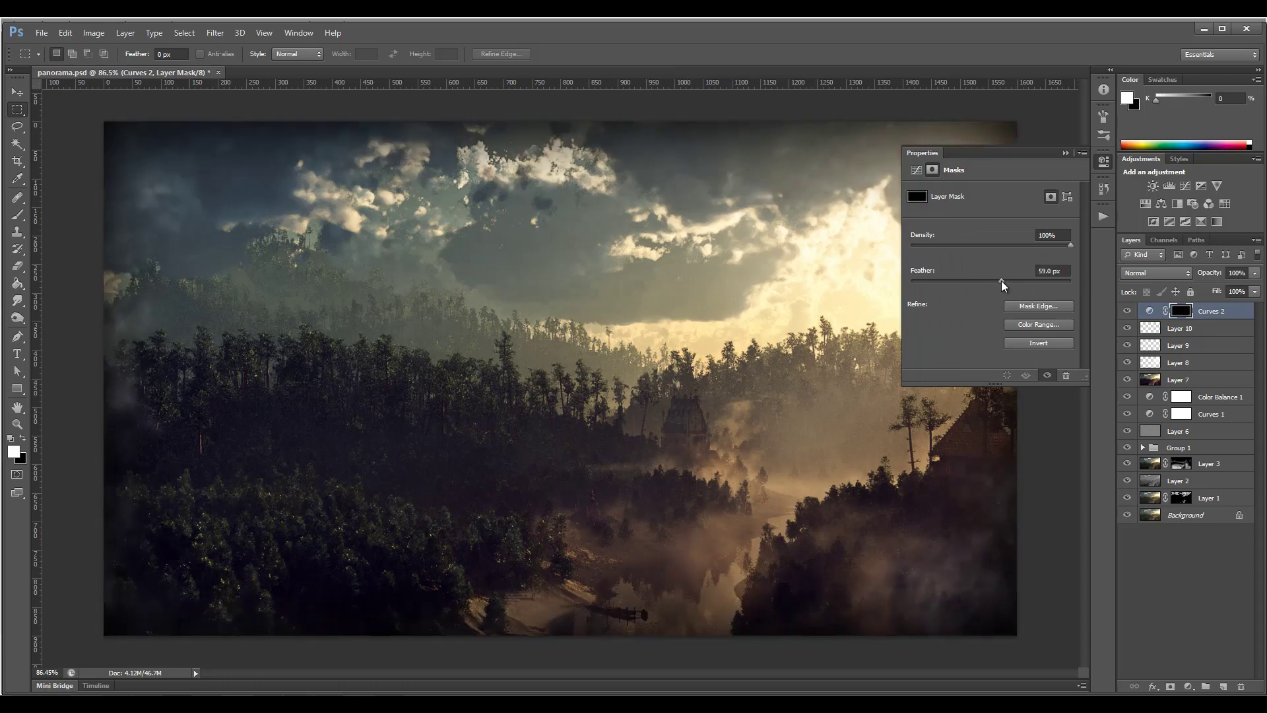
click(1173, 274)
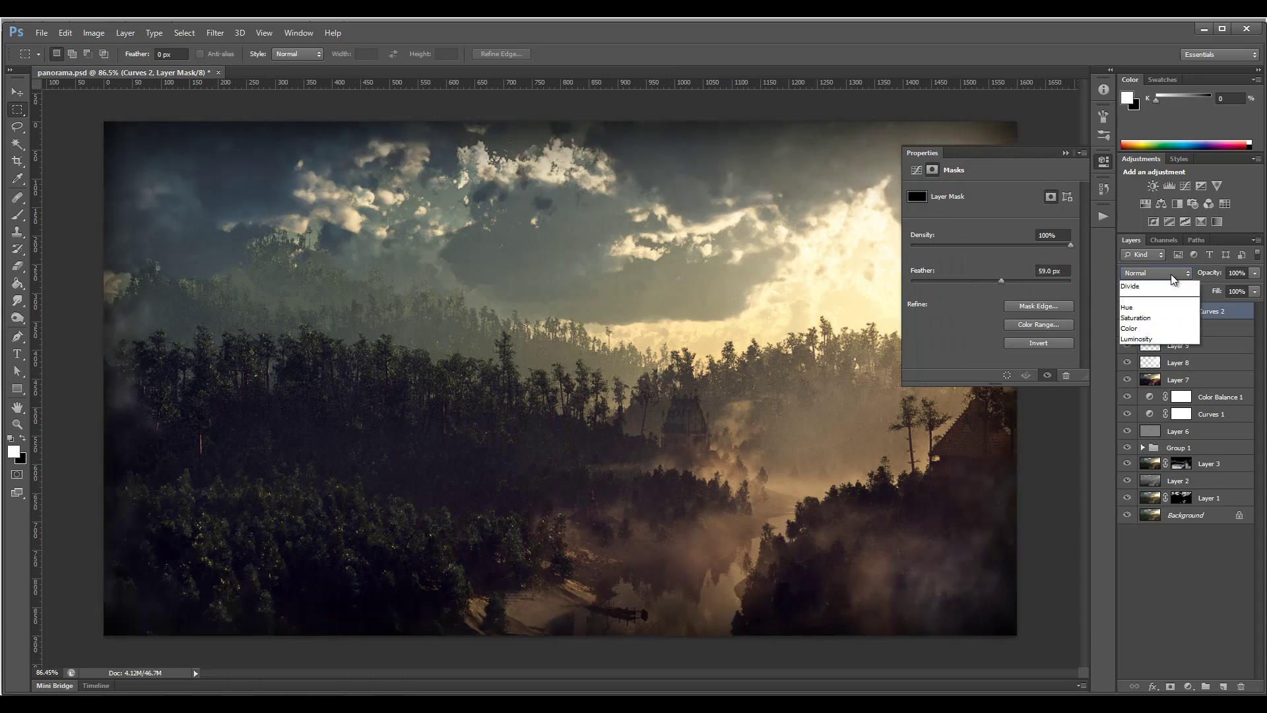
click(1162, 454)
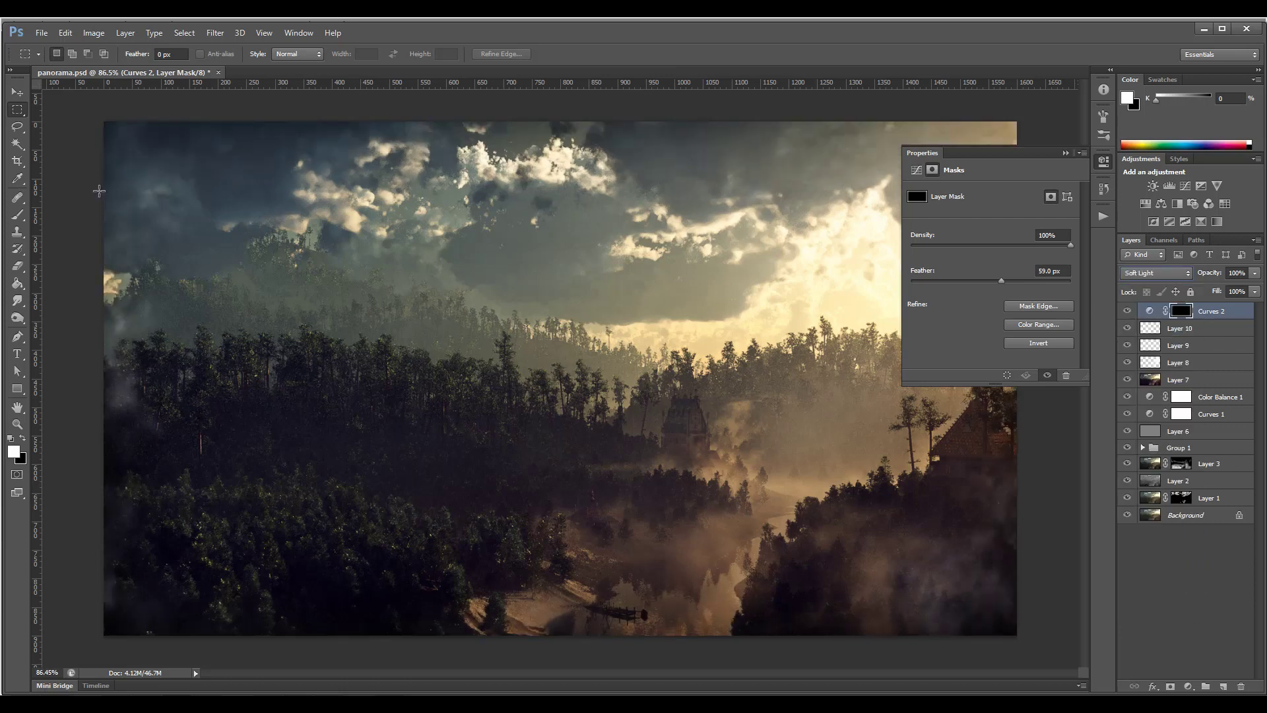
Try raising the Curves 2 curve to white to brighten the borders and return it to black
click(916, 170)
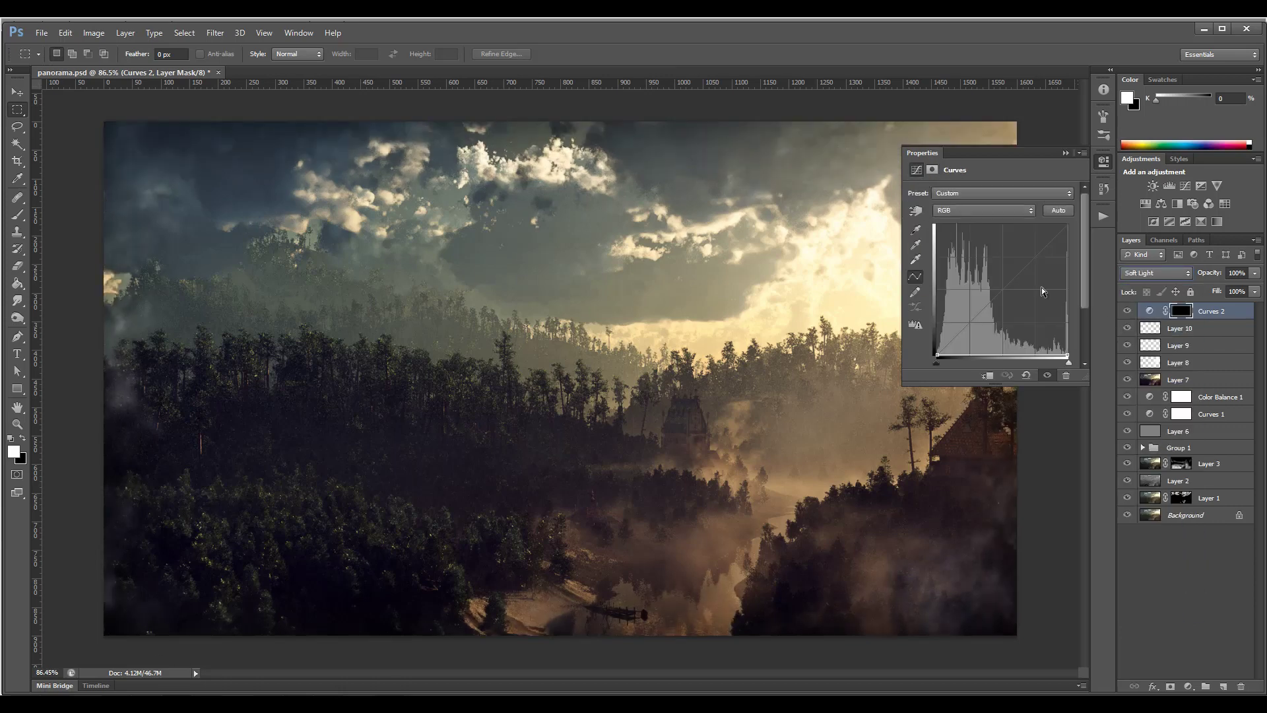
drag(1067, 225, 818, 179)
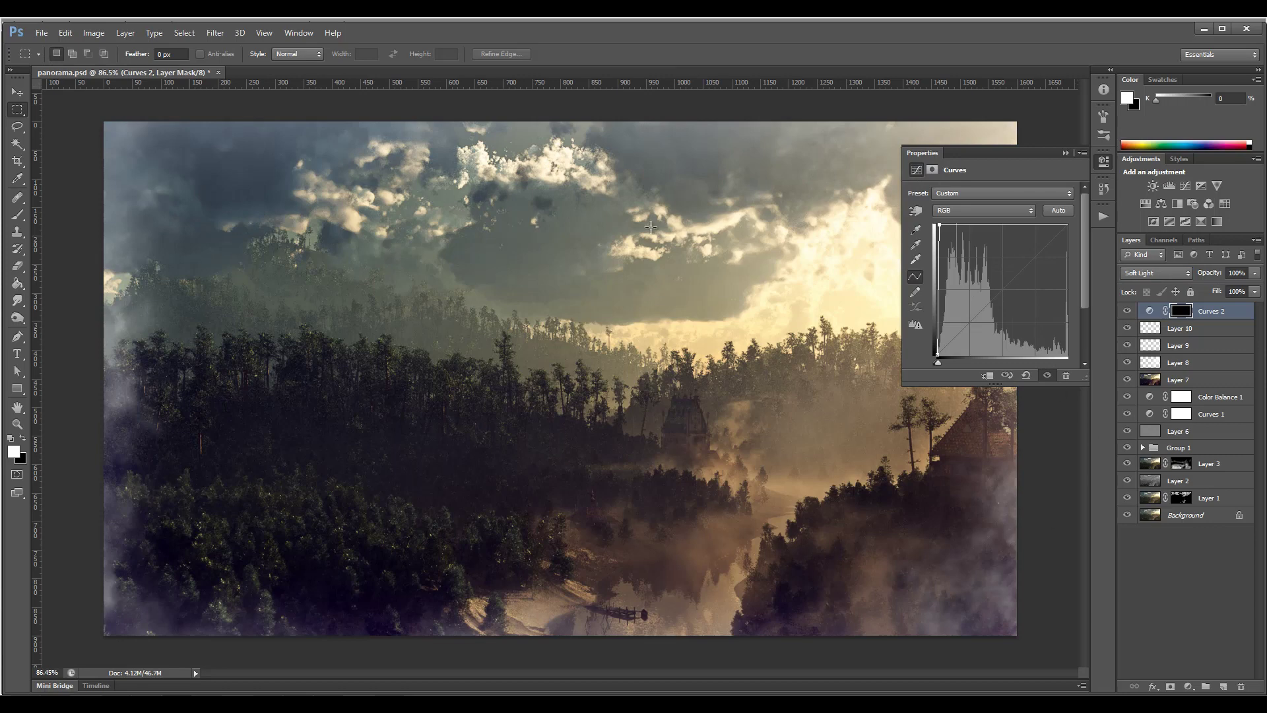
drag(946, 226, 1129, 357)
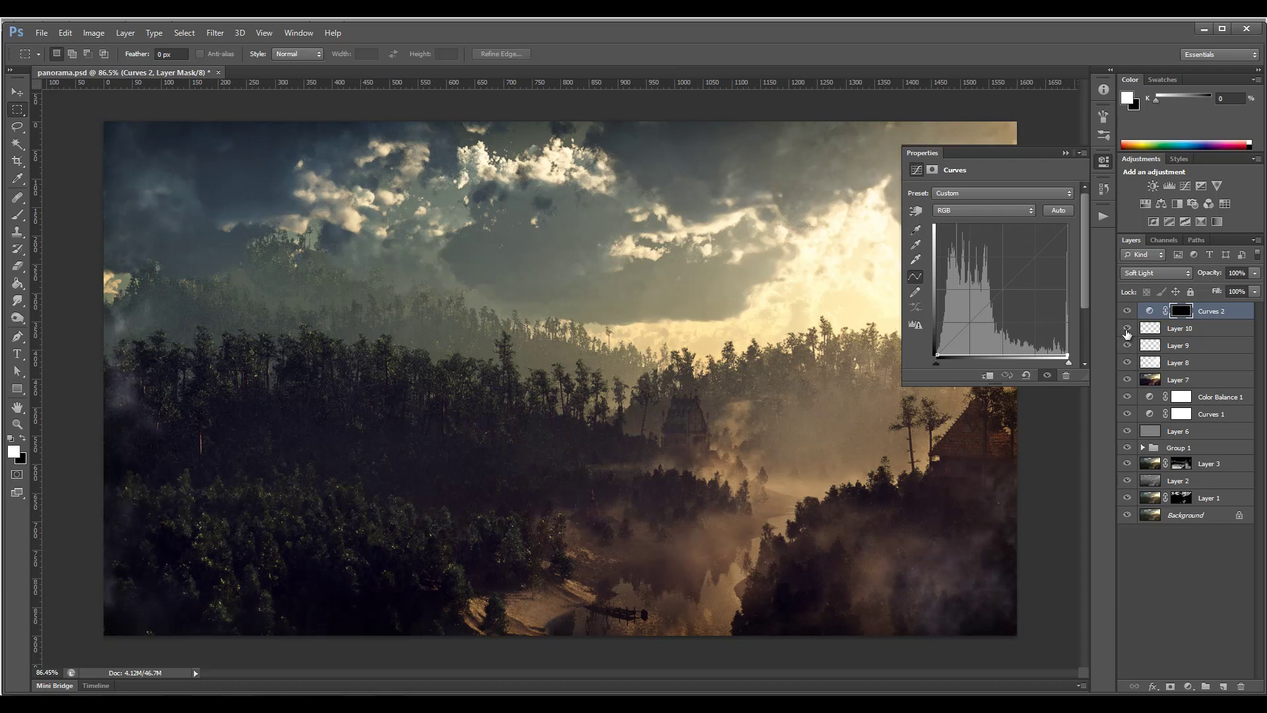
Collapse the curve settings and compare the image with and without the Curves 2 vignette
click(1103, 161)
click(1130, 311)
click(1133, 310)
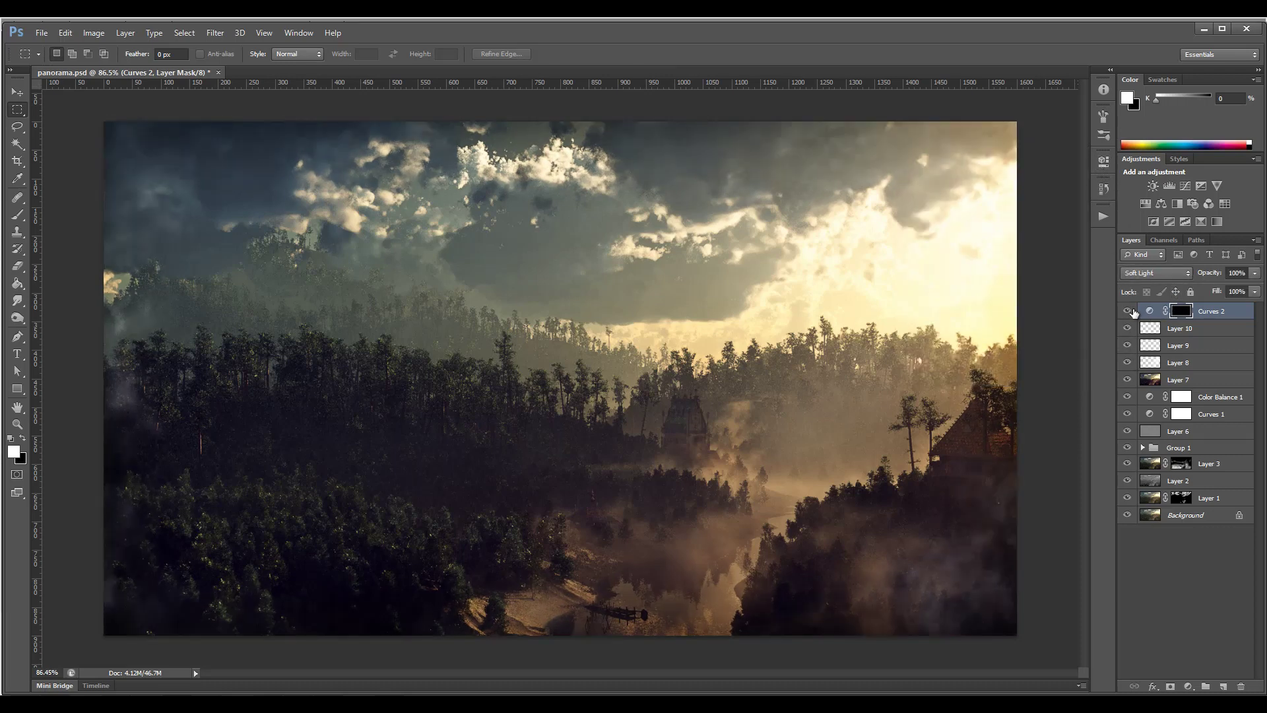
Toggle the Curves 2 layer's visibility to examine its effect on the image borders
click(1132, 310)
click(1132, 310)
click(1133, 311)
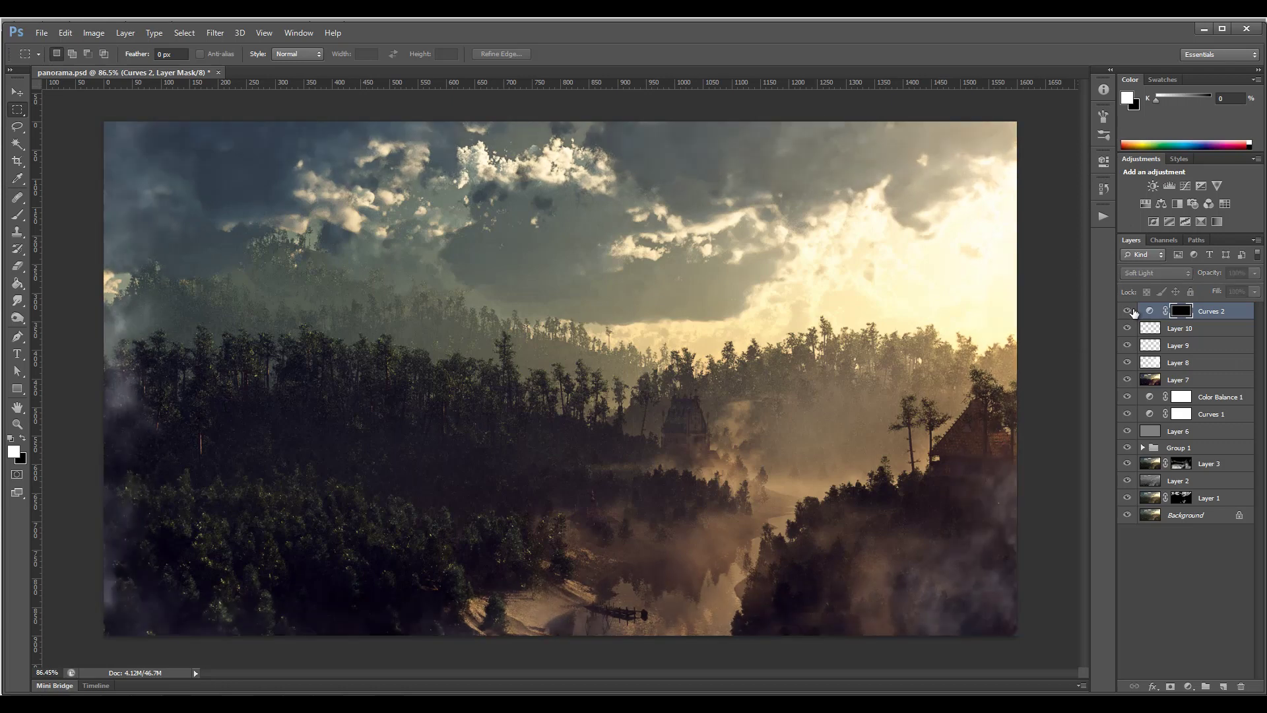
click(1132, 310)
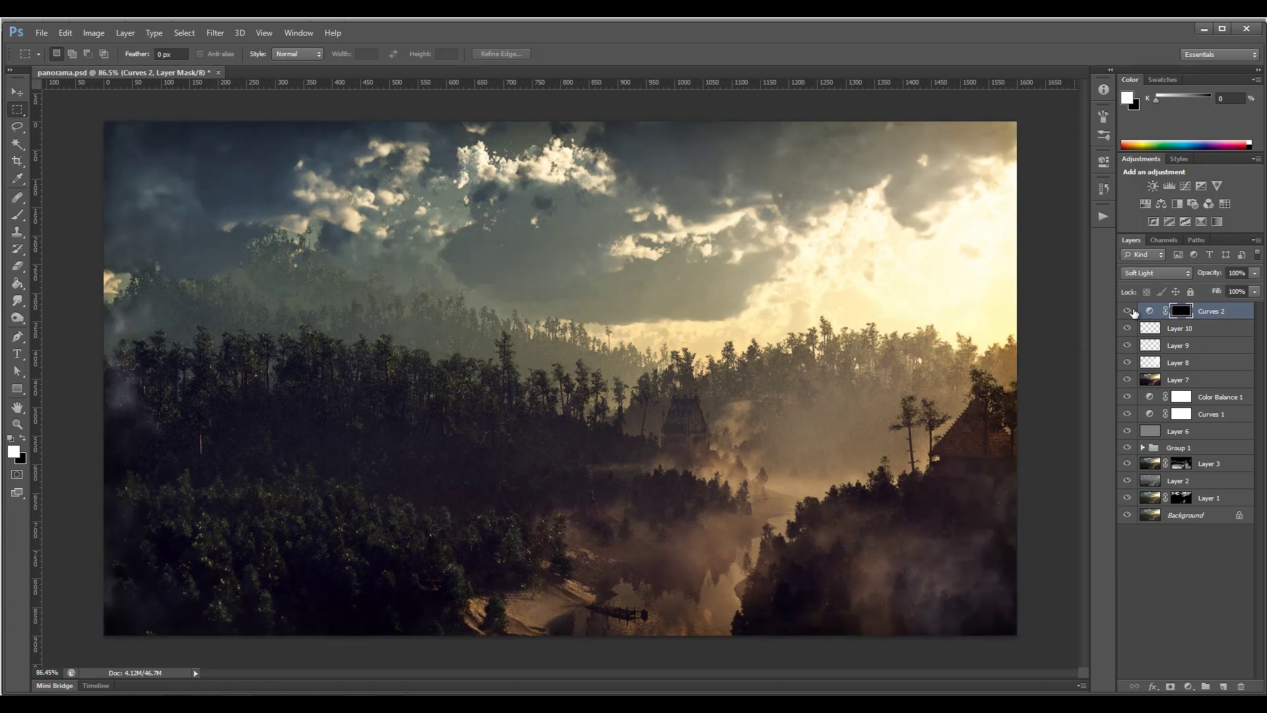
Raise the fill of Layer 9 slightly to strengthen its effect
click(1228, 328)
click(1227, 346)
click(1255, 292)
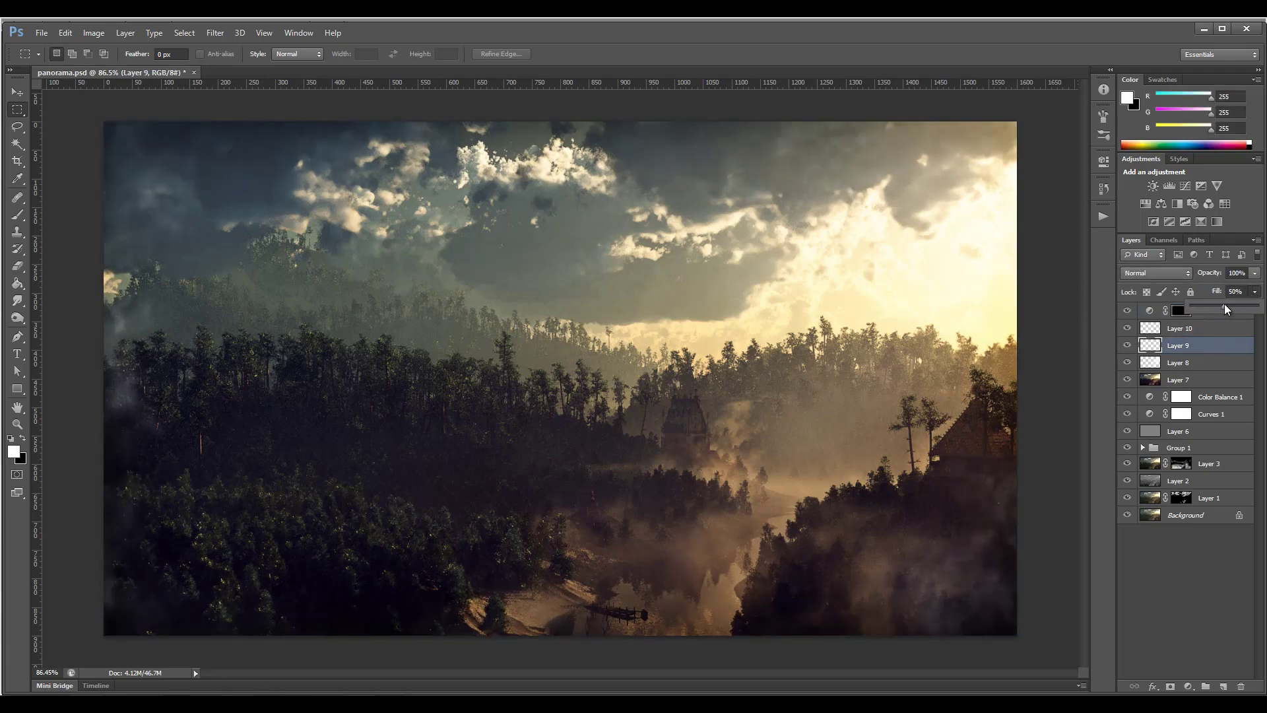
drag(1224, 307, 1235, 309)
click(1221, 335)
Set the fill of Layer 10 to 54%
click(1221, 328)
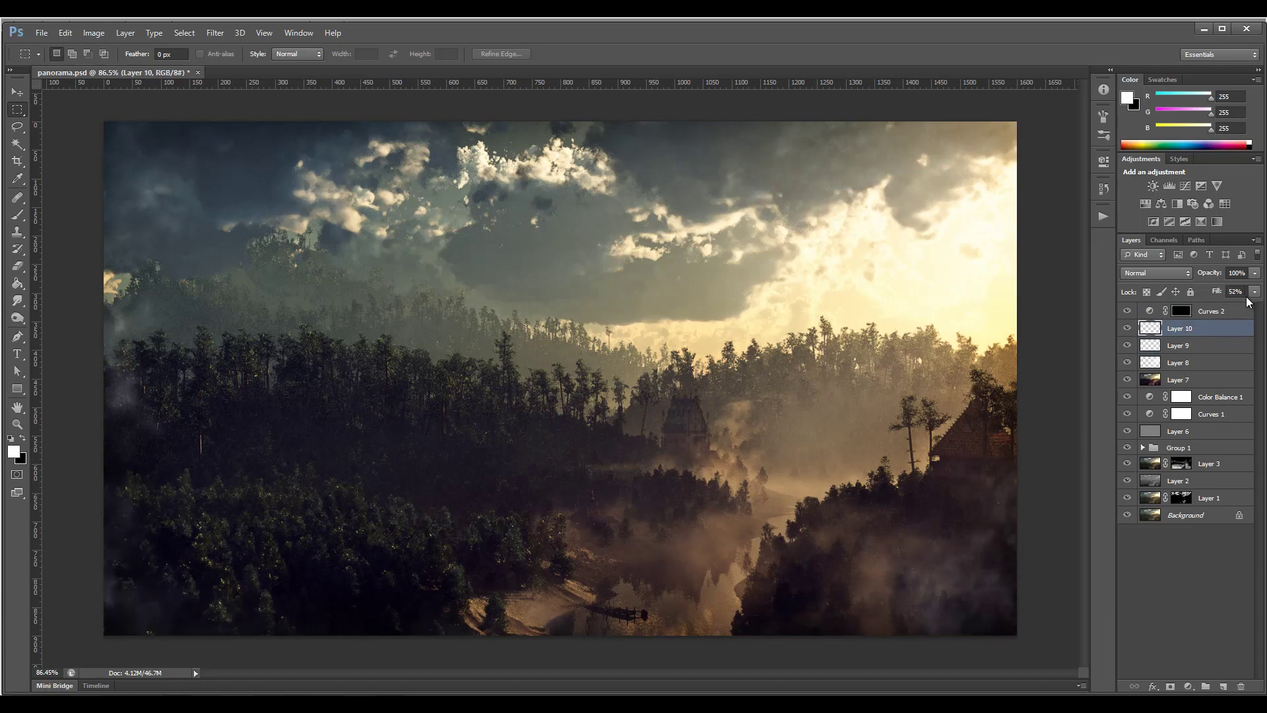
click(1255, 292)
mouse_move(1230, 311)
mouse_down()
mouse_move(1248, 310)
mouse_move(1228, 311)
mouse_up()
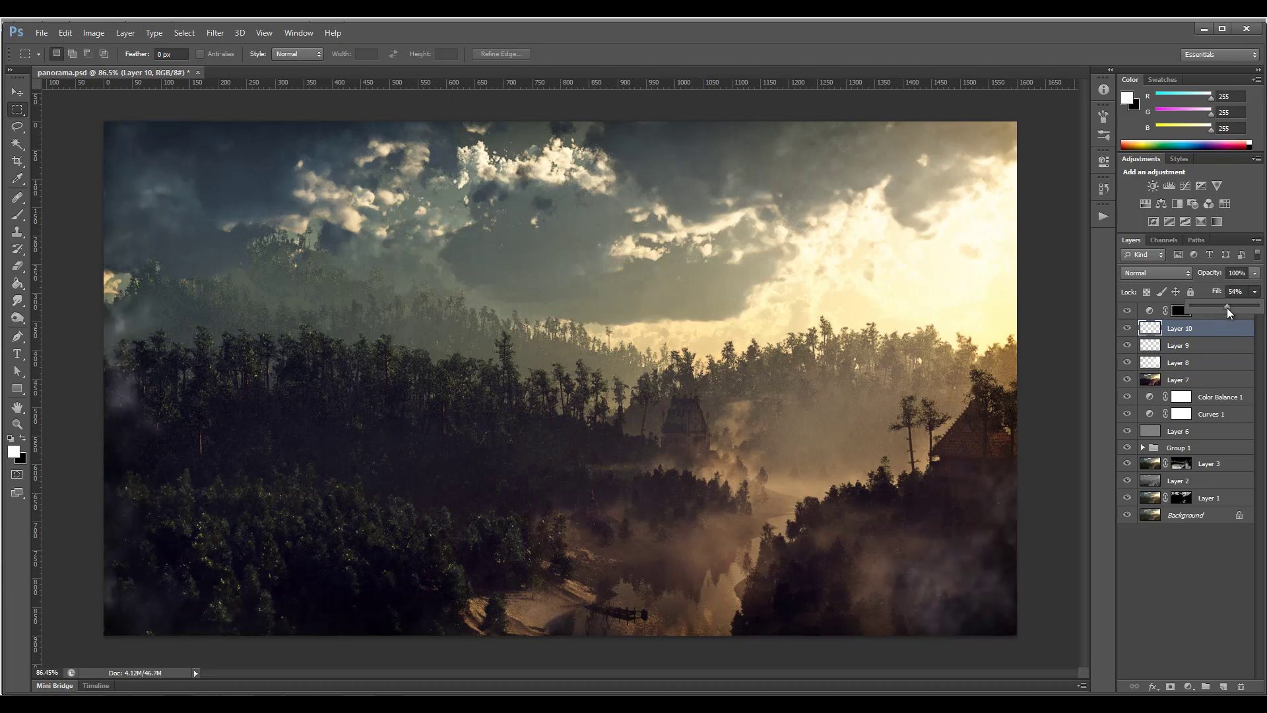
click(1221, 322)
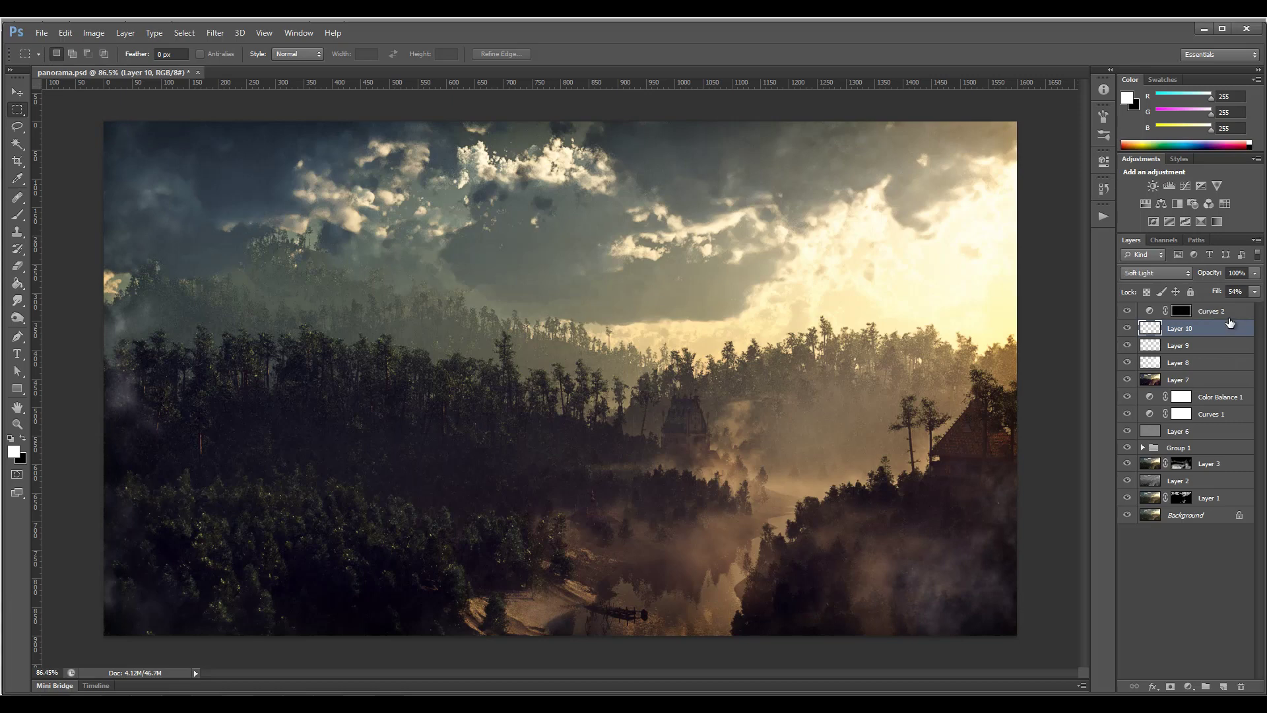
Stamp all visible layers into a new layer above Curves 2 and apply Unsharp Mask with amount 56%, radius 1.0 pixels and threshold 4
click(1213, 310)
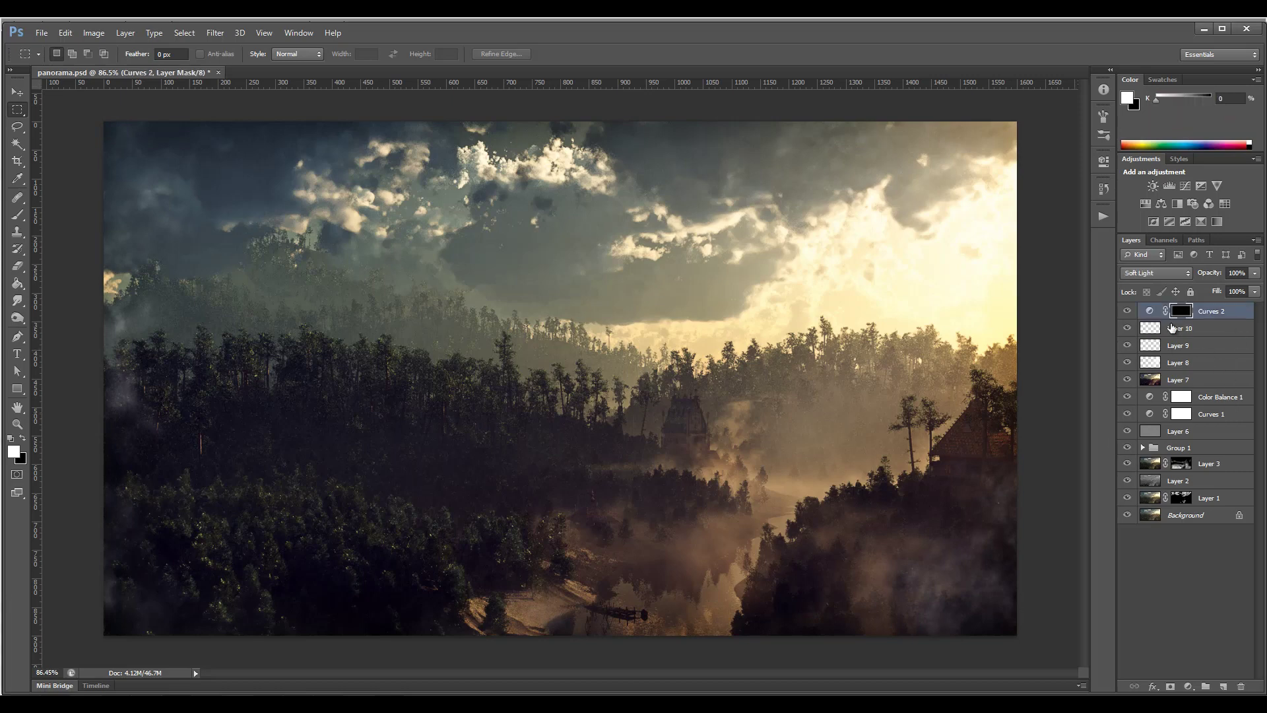
key(ctrl+shift+alt+e)
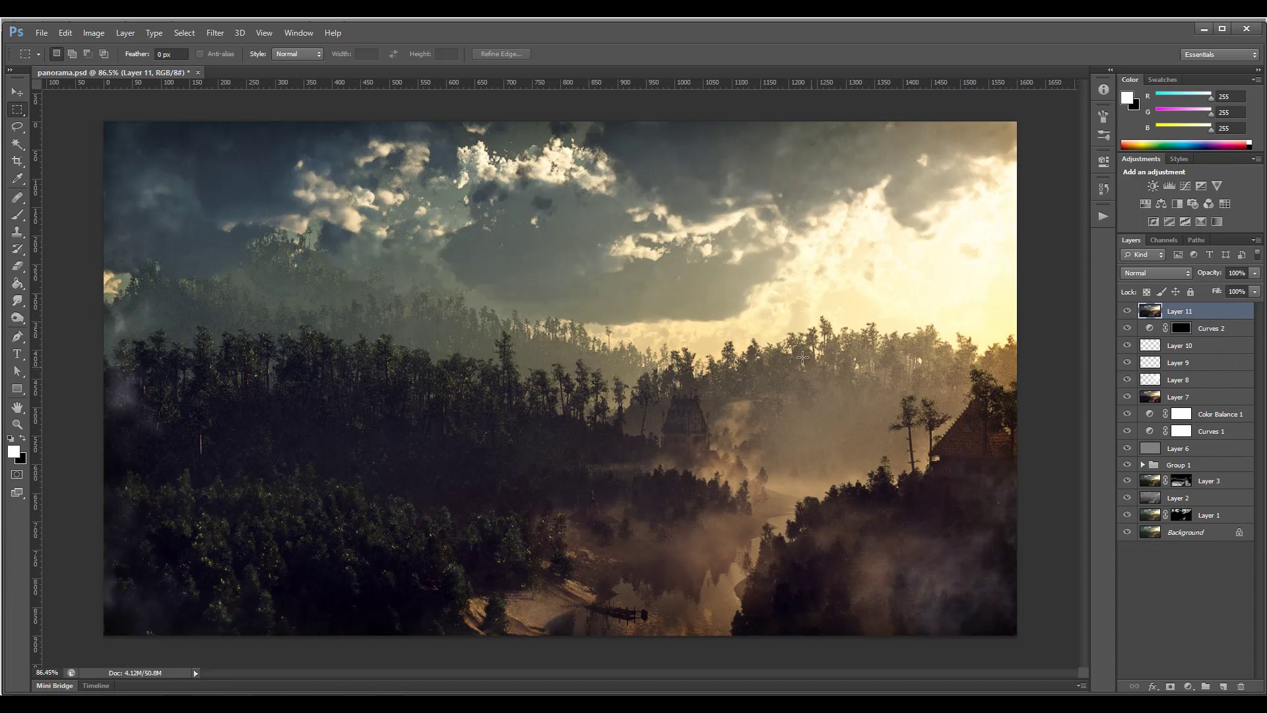
click(93, 33)
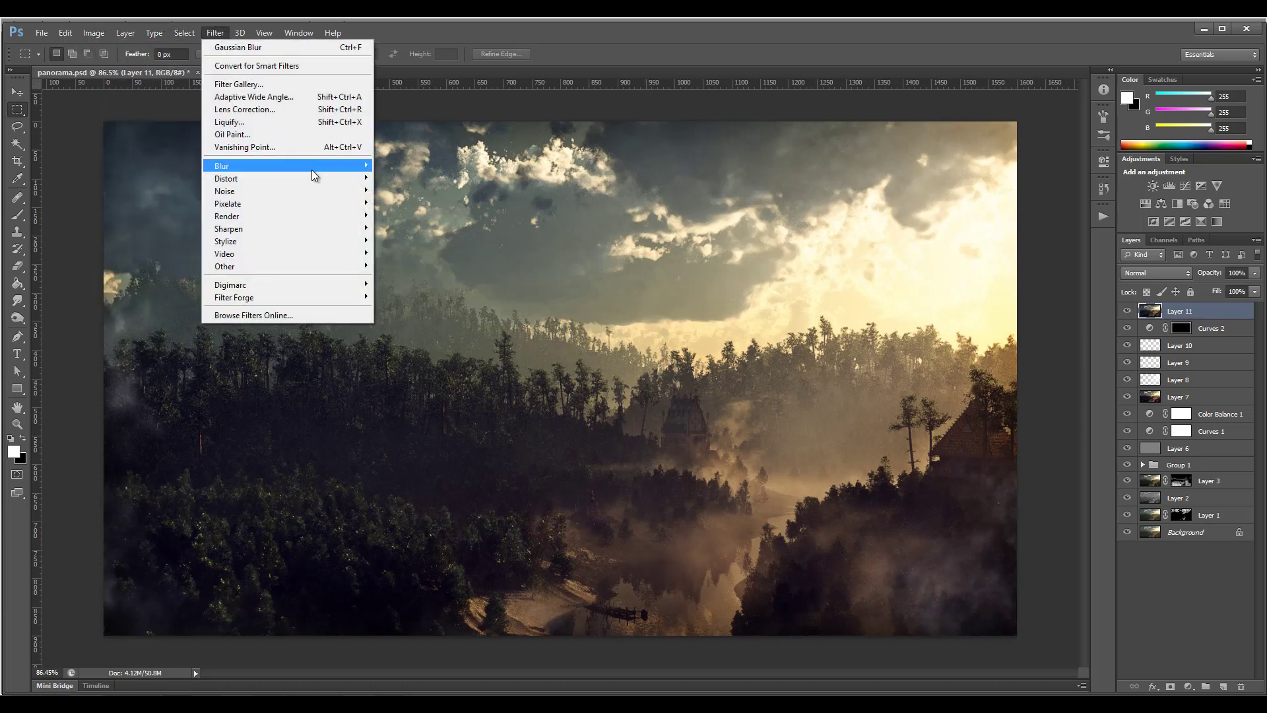
mouse_move(307, 233)
click(160, 278)
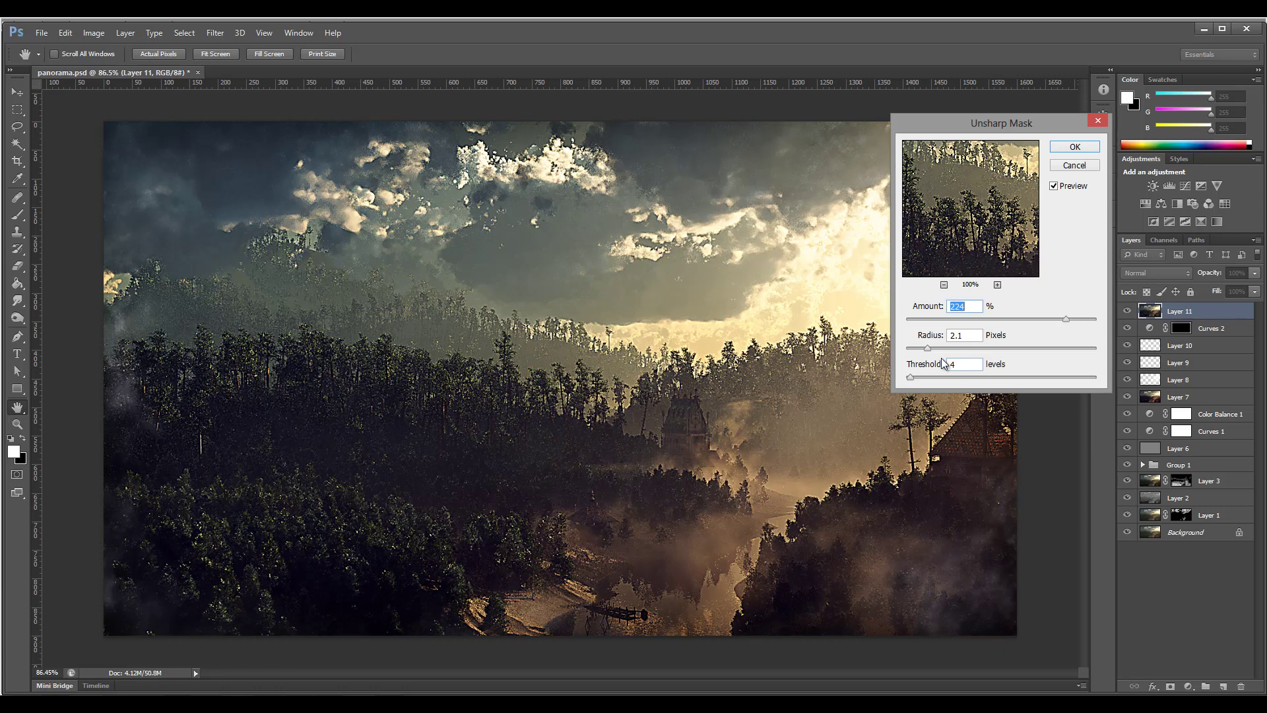
drag(927, 351, 913, 351)
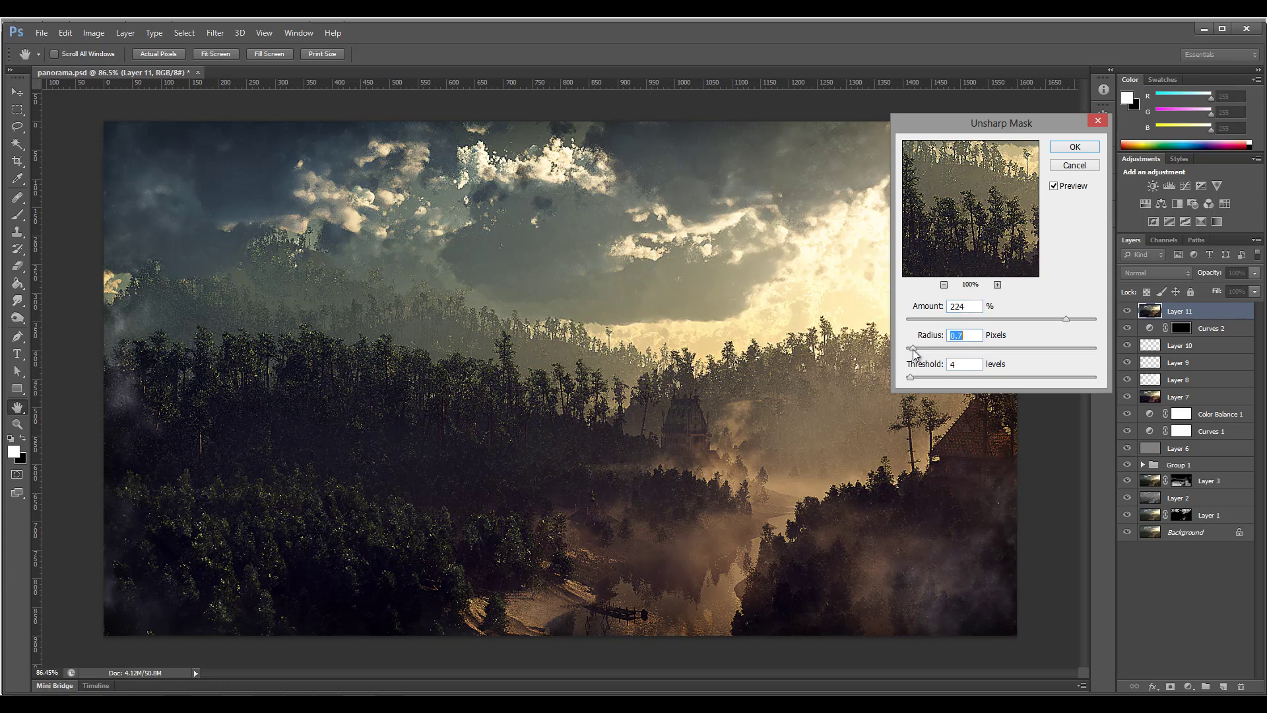
click(1055, 185)
click(1054, 185)
drag(1065, 321, 961, 320)
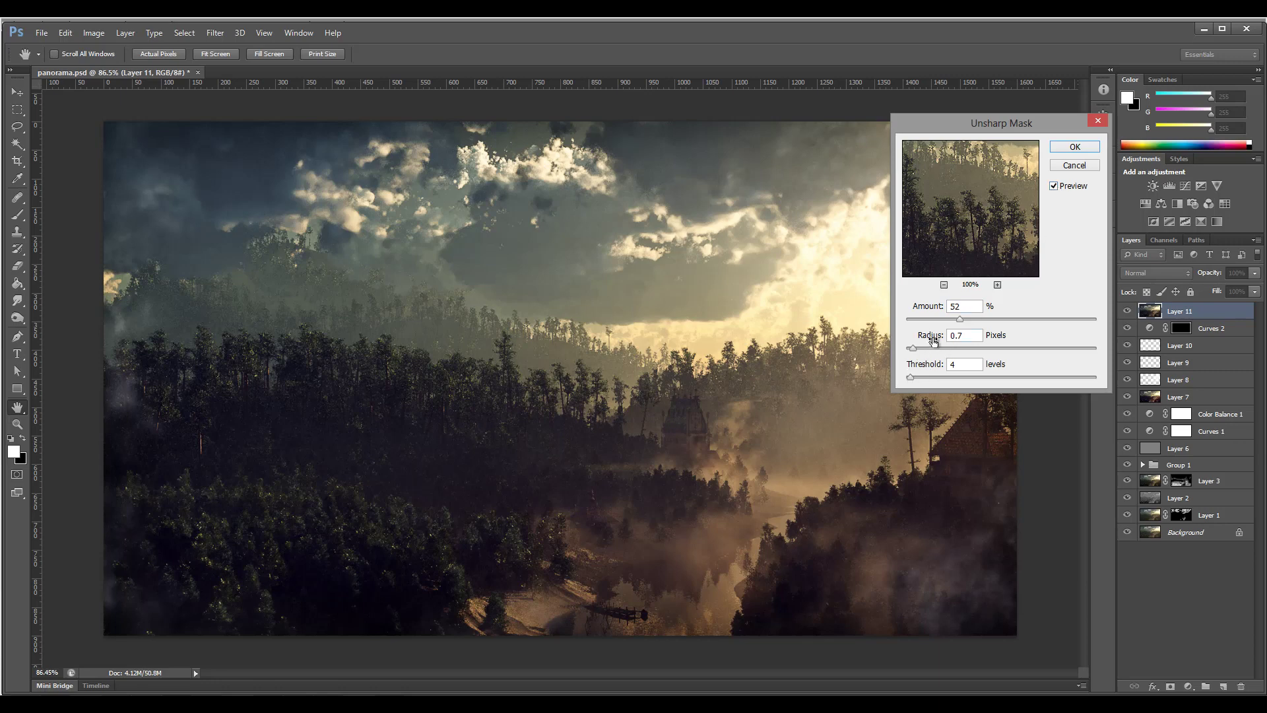
drag(914, 348, 963, 321)
click(1054, 187)
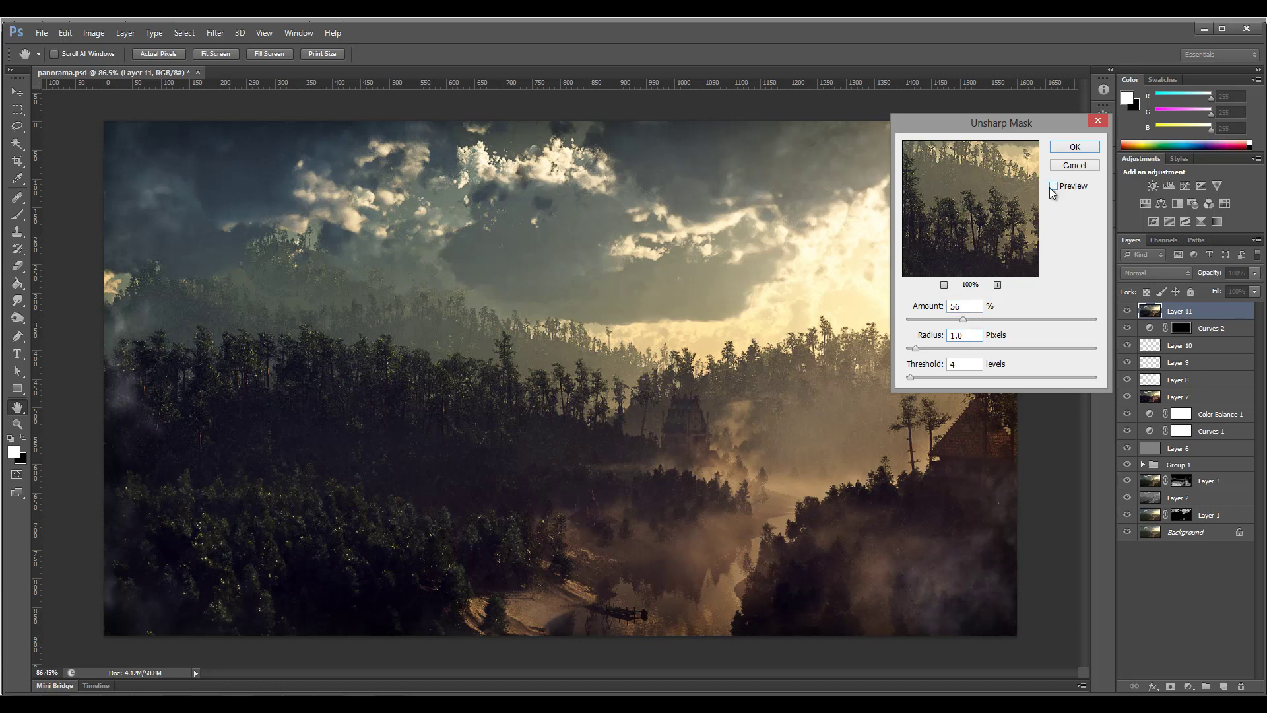
click(1086, 147)
Reduce the fill of the sharpened top layer to 20%
click(1256, 292)
drag(1255, 307, 1194, 310)
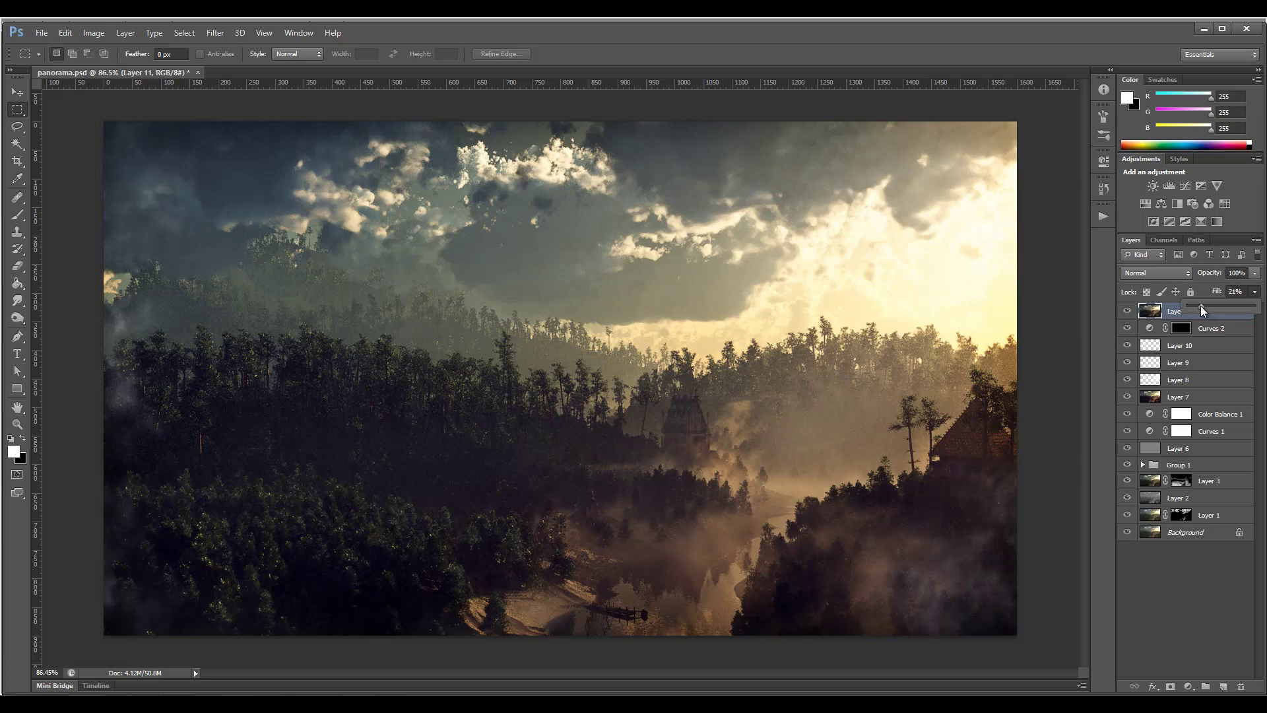
click(17, 424)
alt+scroll(637, 365, down, 4)
alt+scroll(637, 365, up, 3)
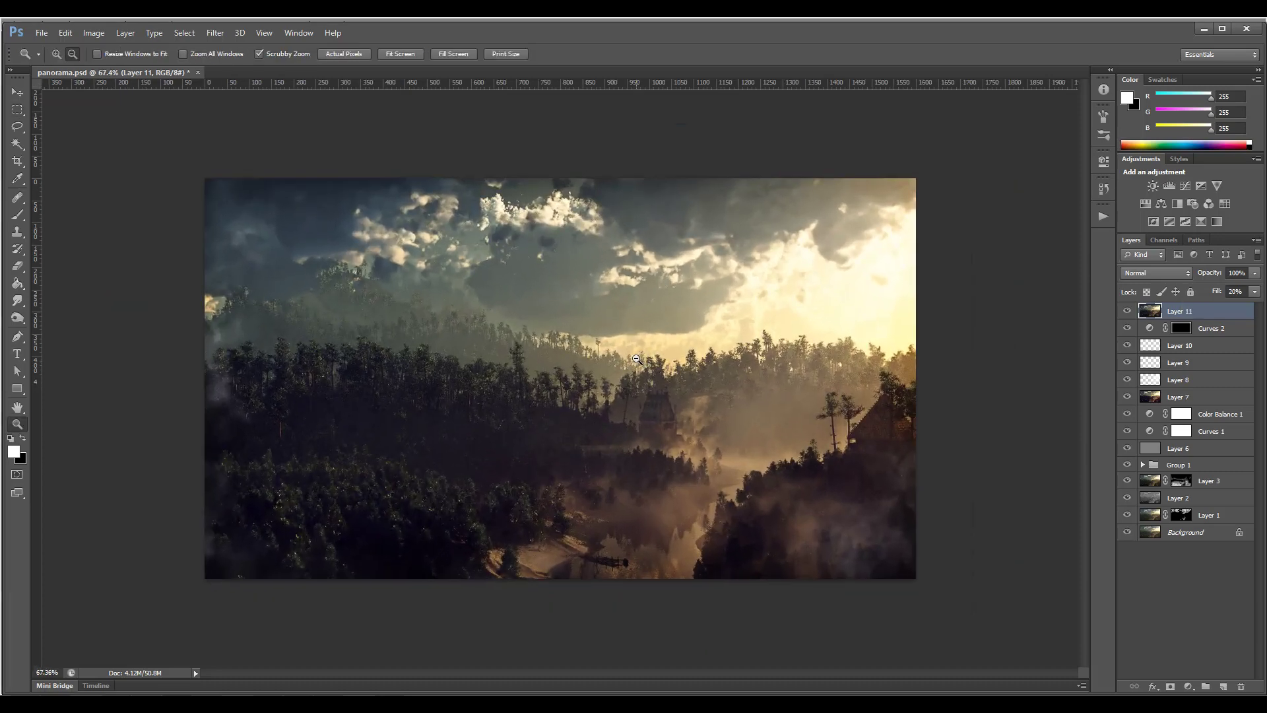